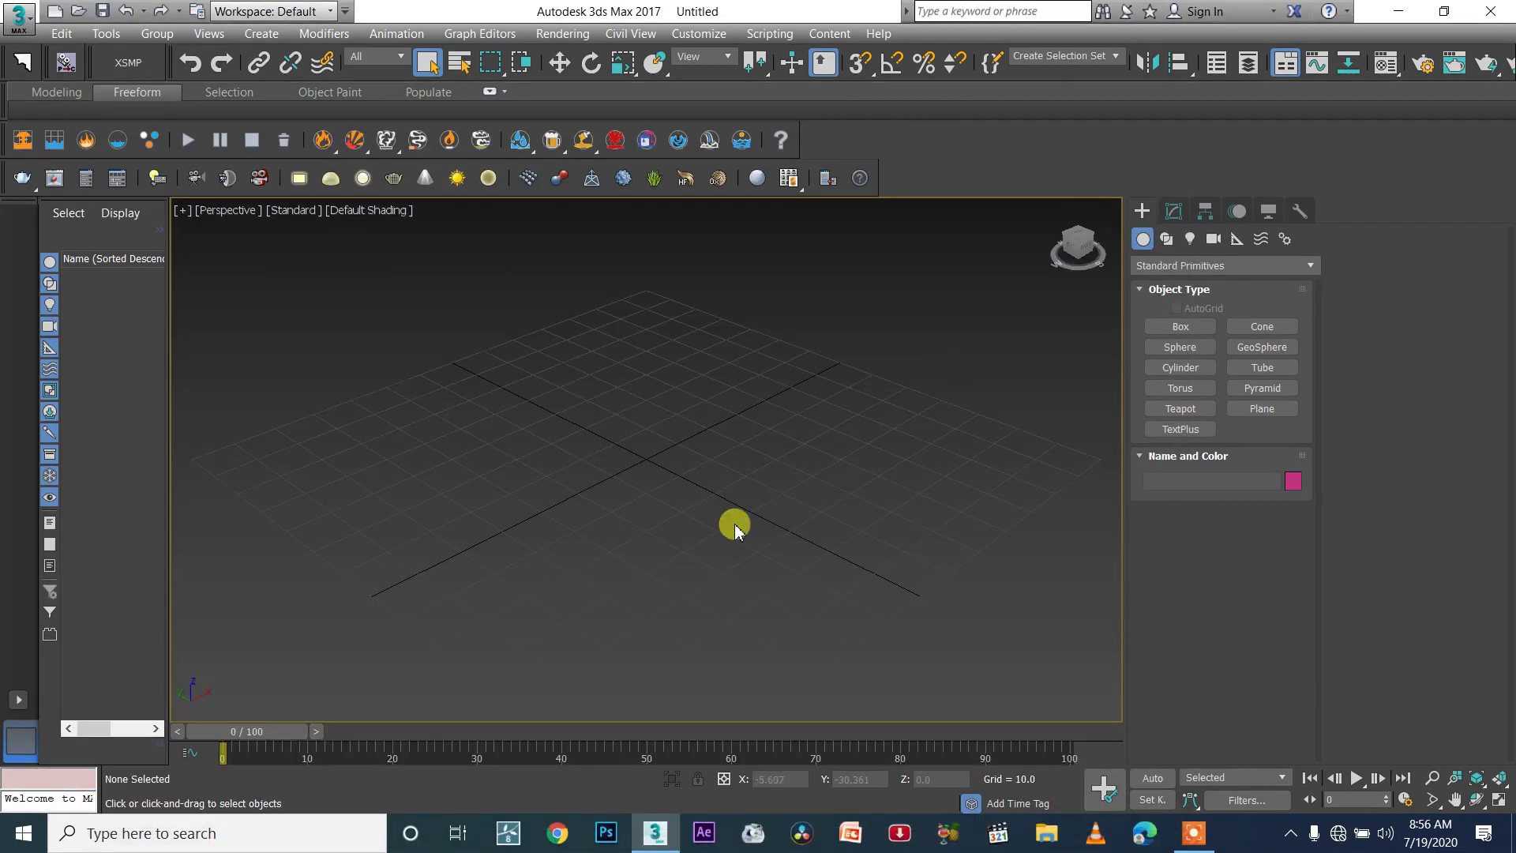
scroll(734, 529, down, 2)
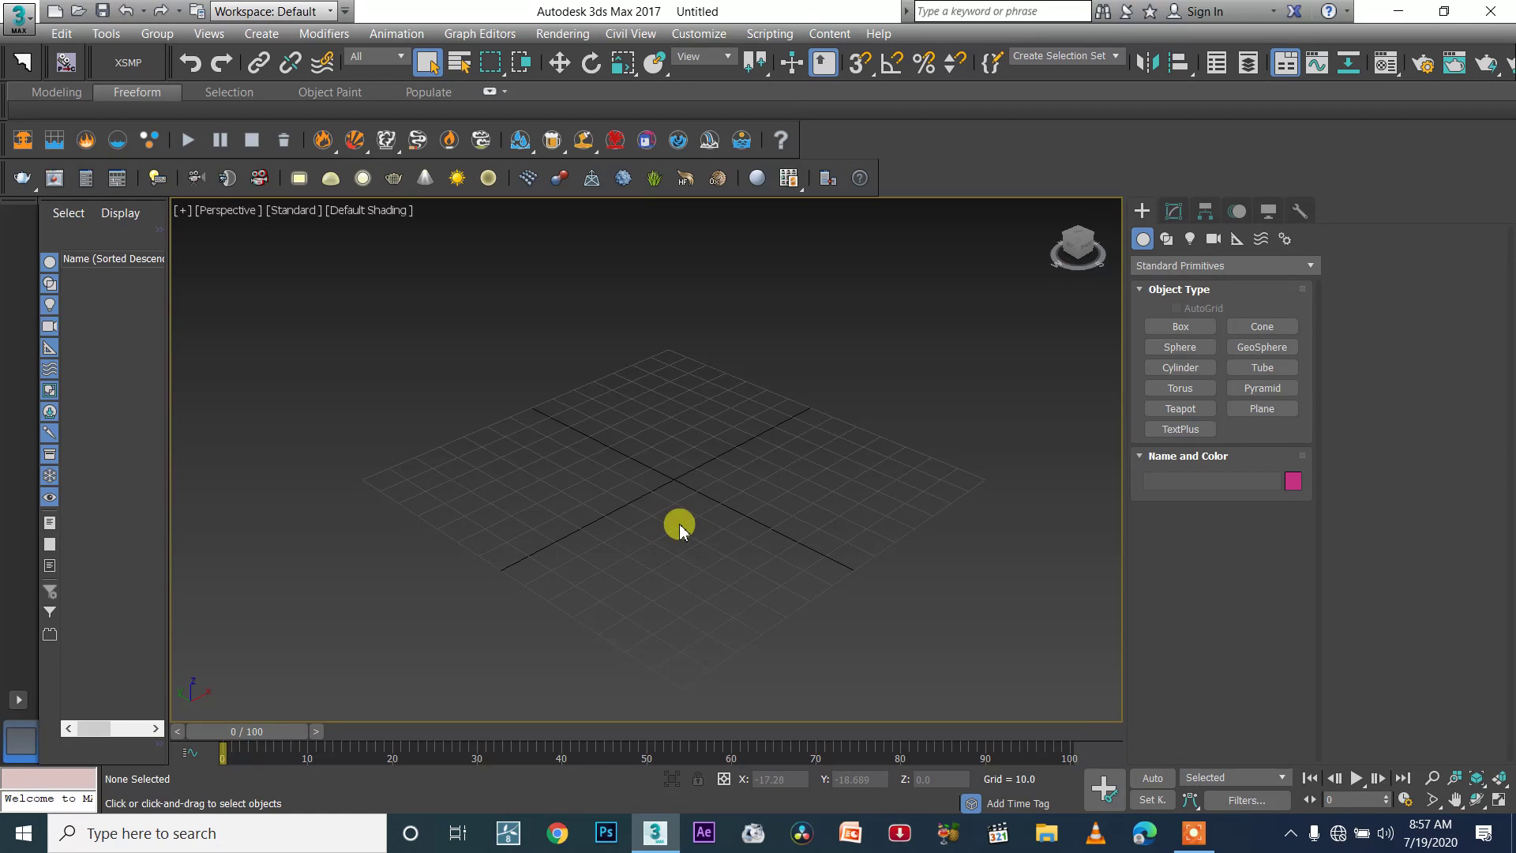
scroll(680, 530, up, 2)
key(z)
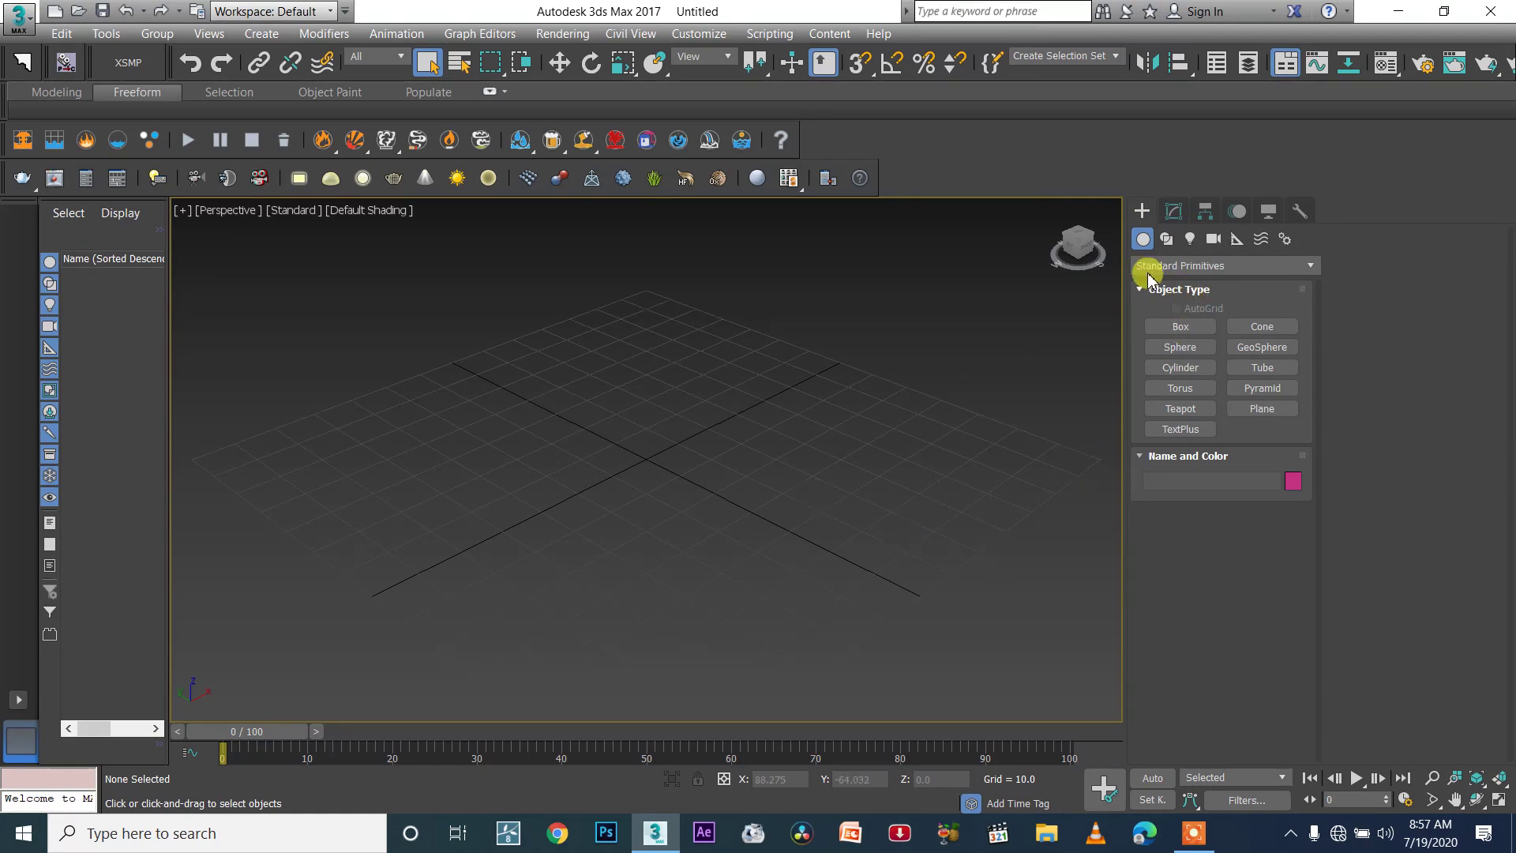
Step: Create a PF Source particle emitter on the grid, about 43 units long and 45 units wide
click(1184, 267)
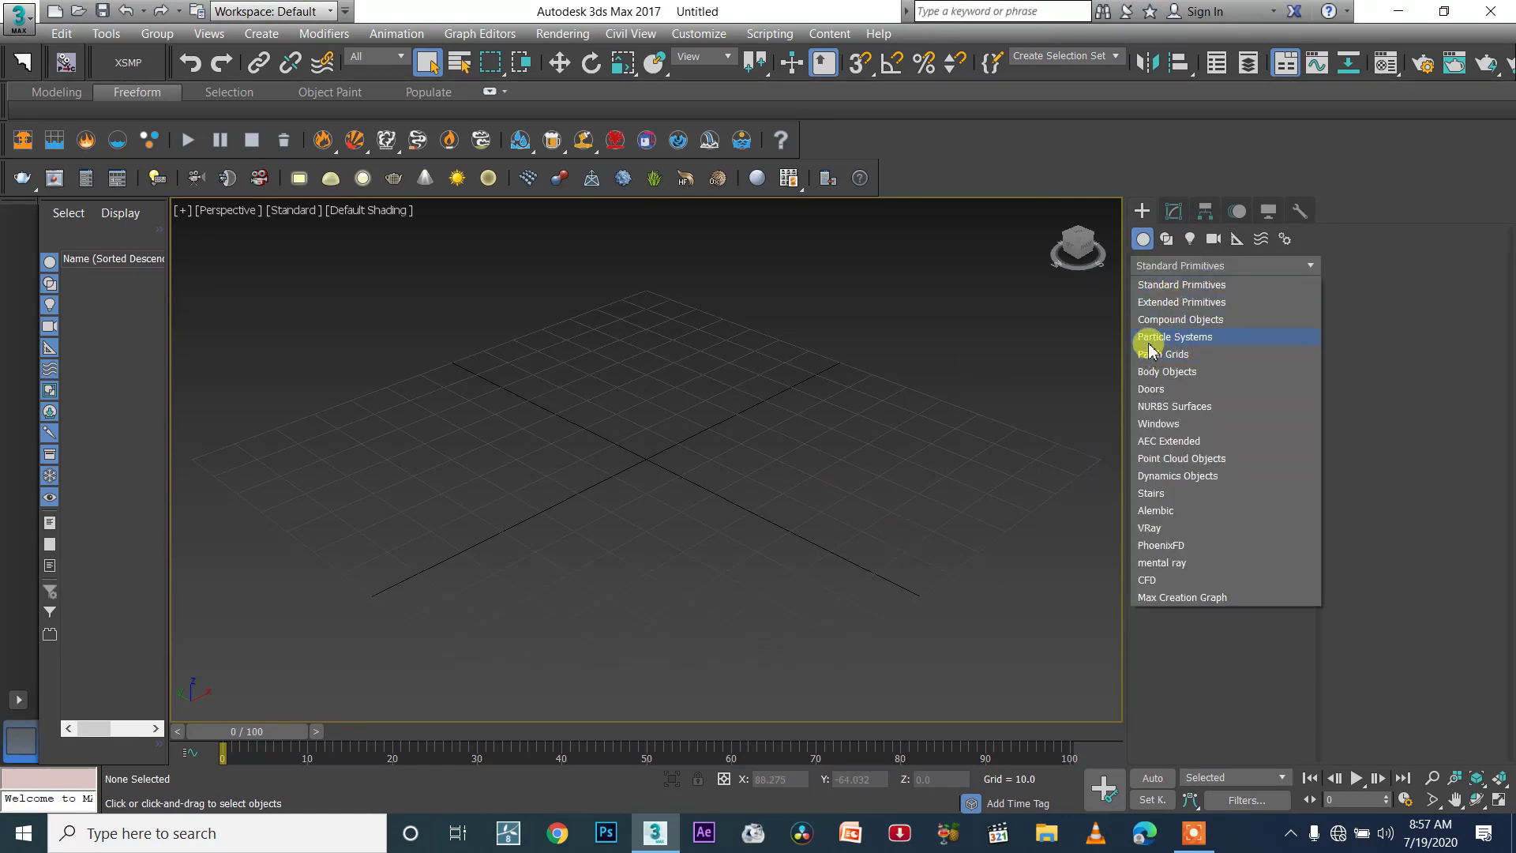
click(1149, 338)
click(1181, 327)
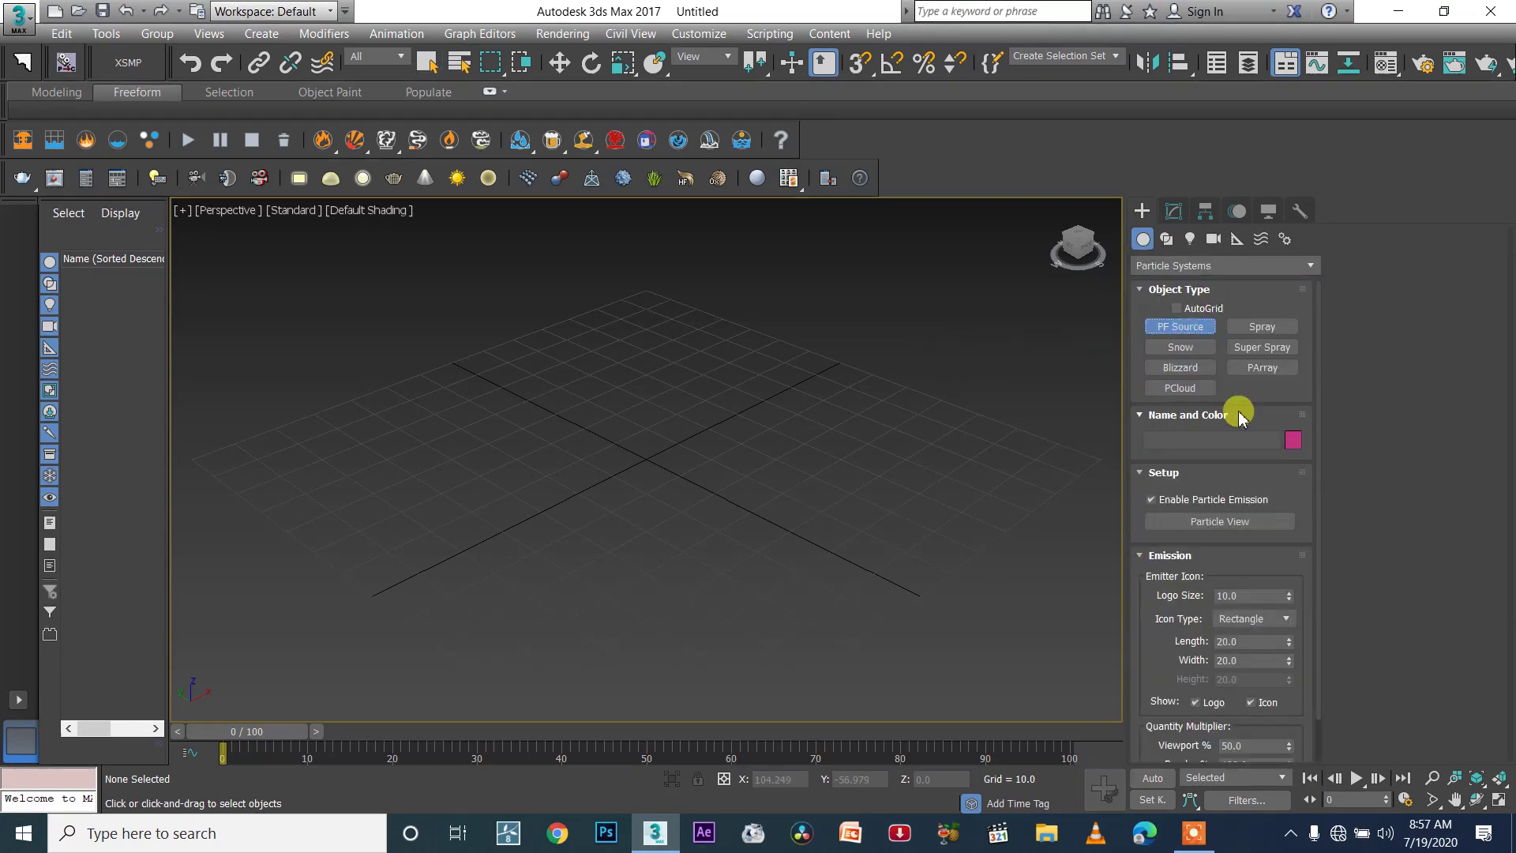
drag(648, 461, 928, 457)
Step: Move the PF Source emitter close to the world origin and raise it to a height of about 54 units
key(w)
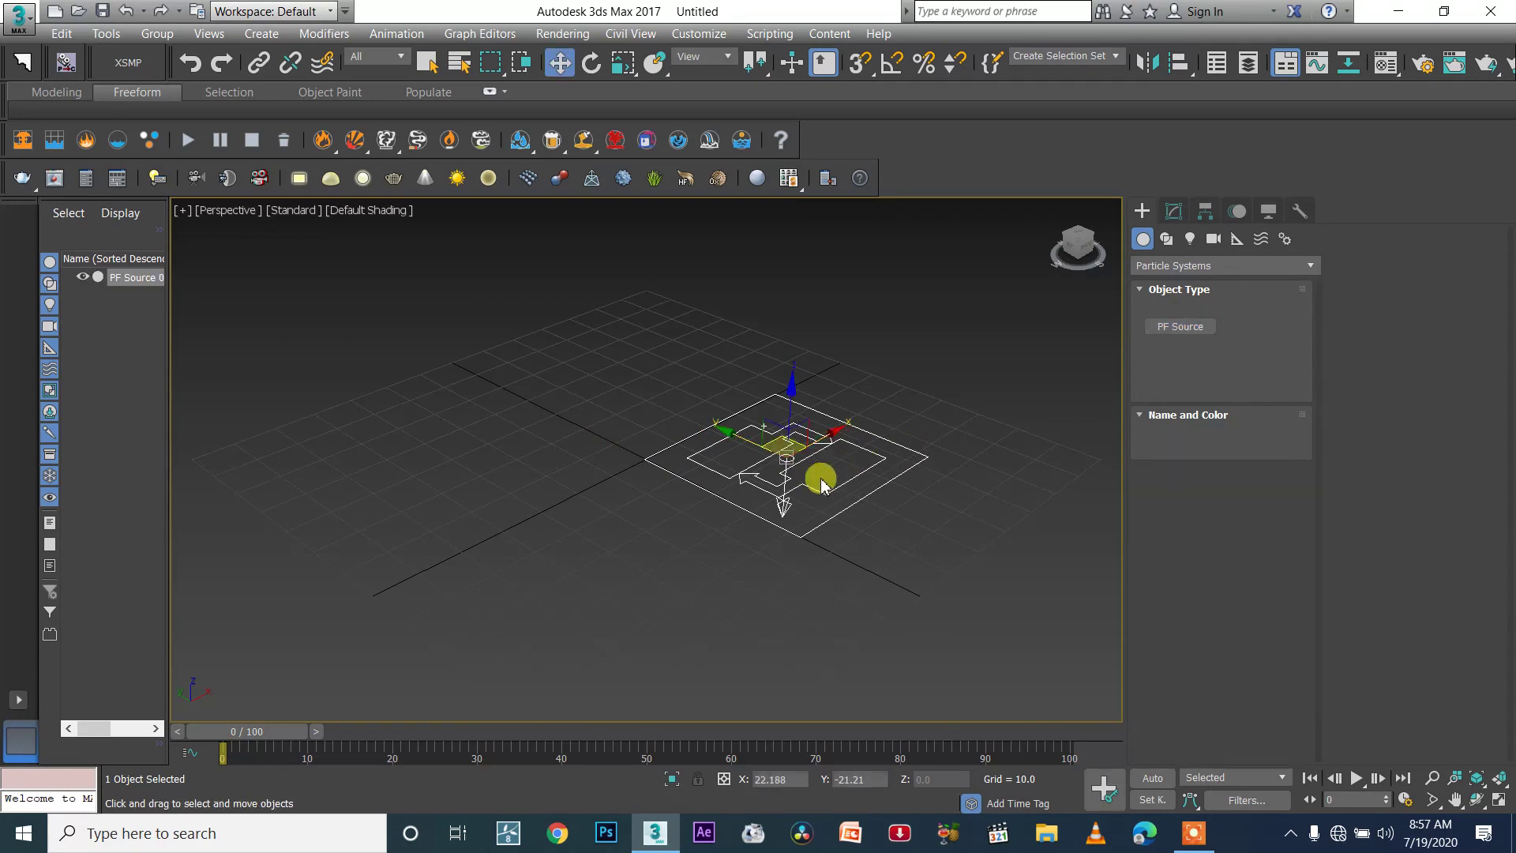
drag(776, 434, 644, 443)
scroll(694, 477, down, 4)
alt+middle_drag(694, 476, 666, 440)
drag(646, 399, 694, 308)
alt+middle_drag(694, 308, 656, 367)
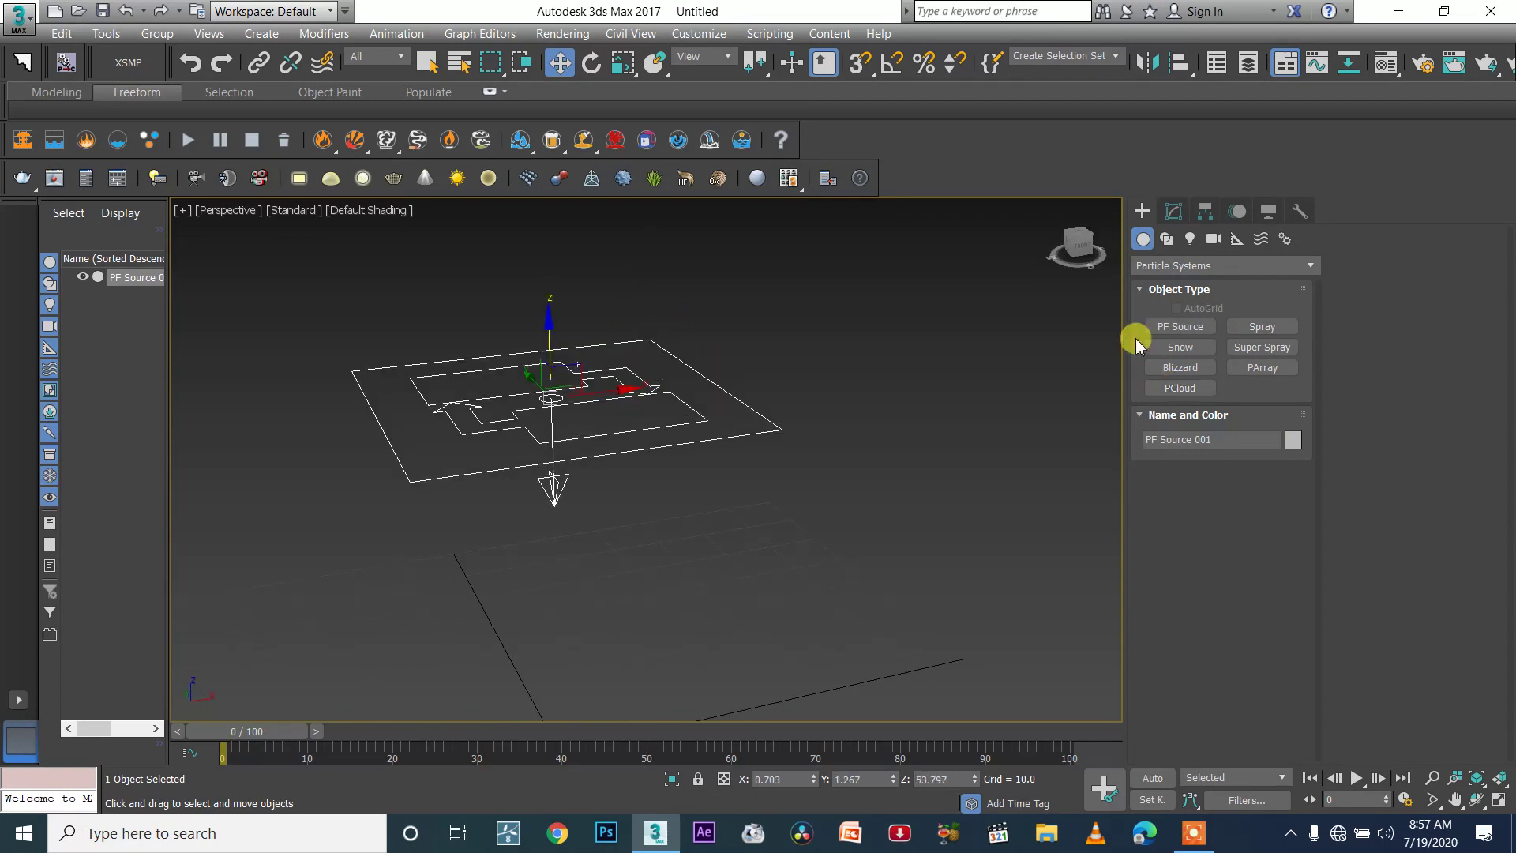
Step: Change the emitter's icon type to Sphere and reselect the emitter
click(1172, 213)
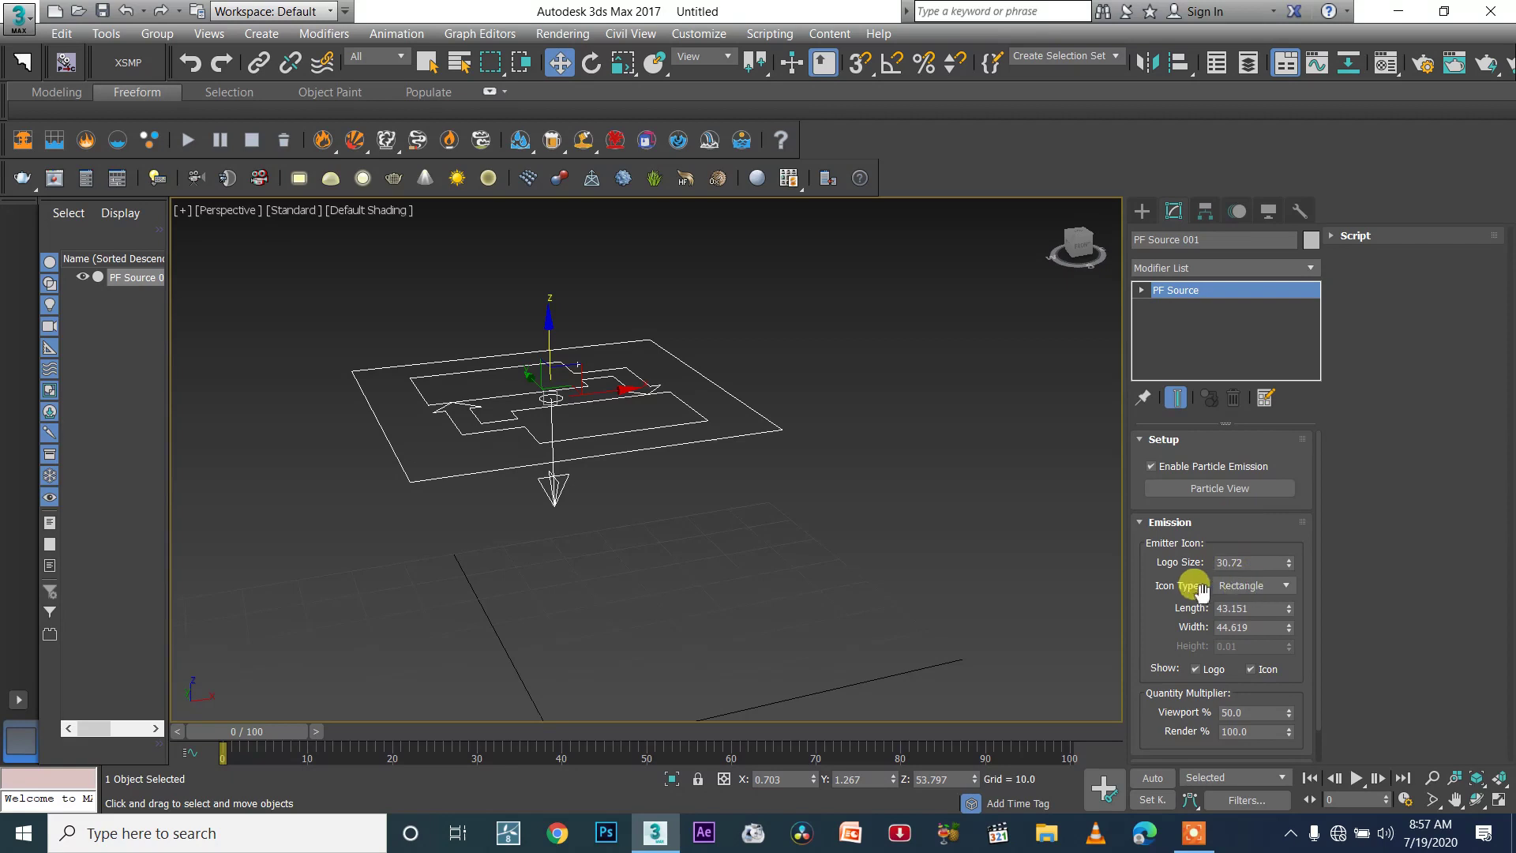
click(1238, 585)
click(1234, 639)
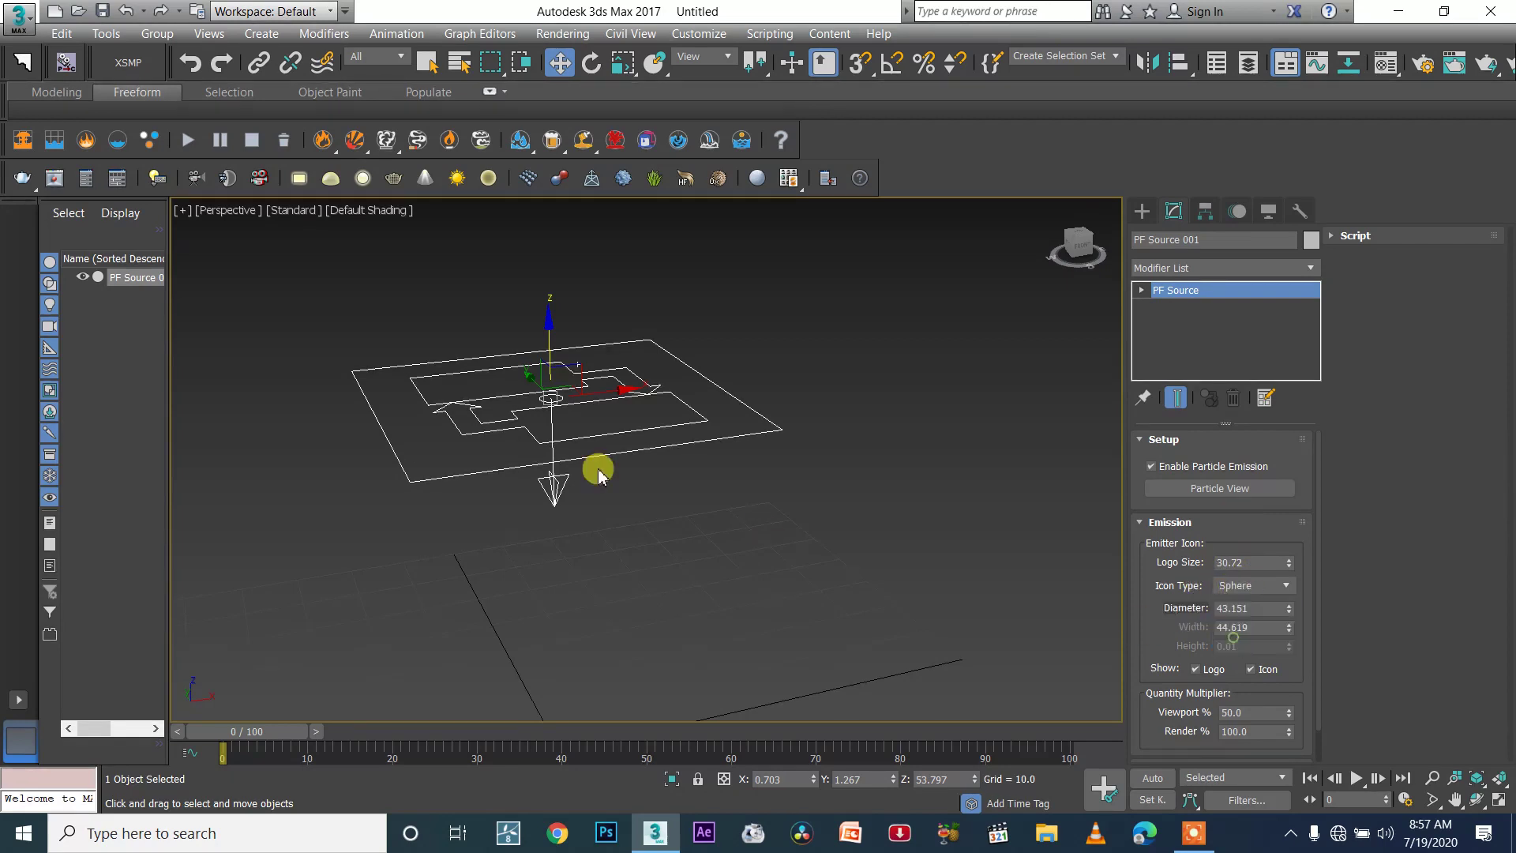
alt+middle_drag(594, 462, 775, 413)
click(770, 422)
click(654, 427)
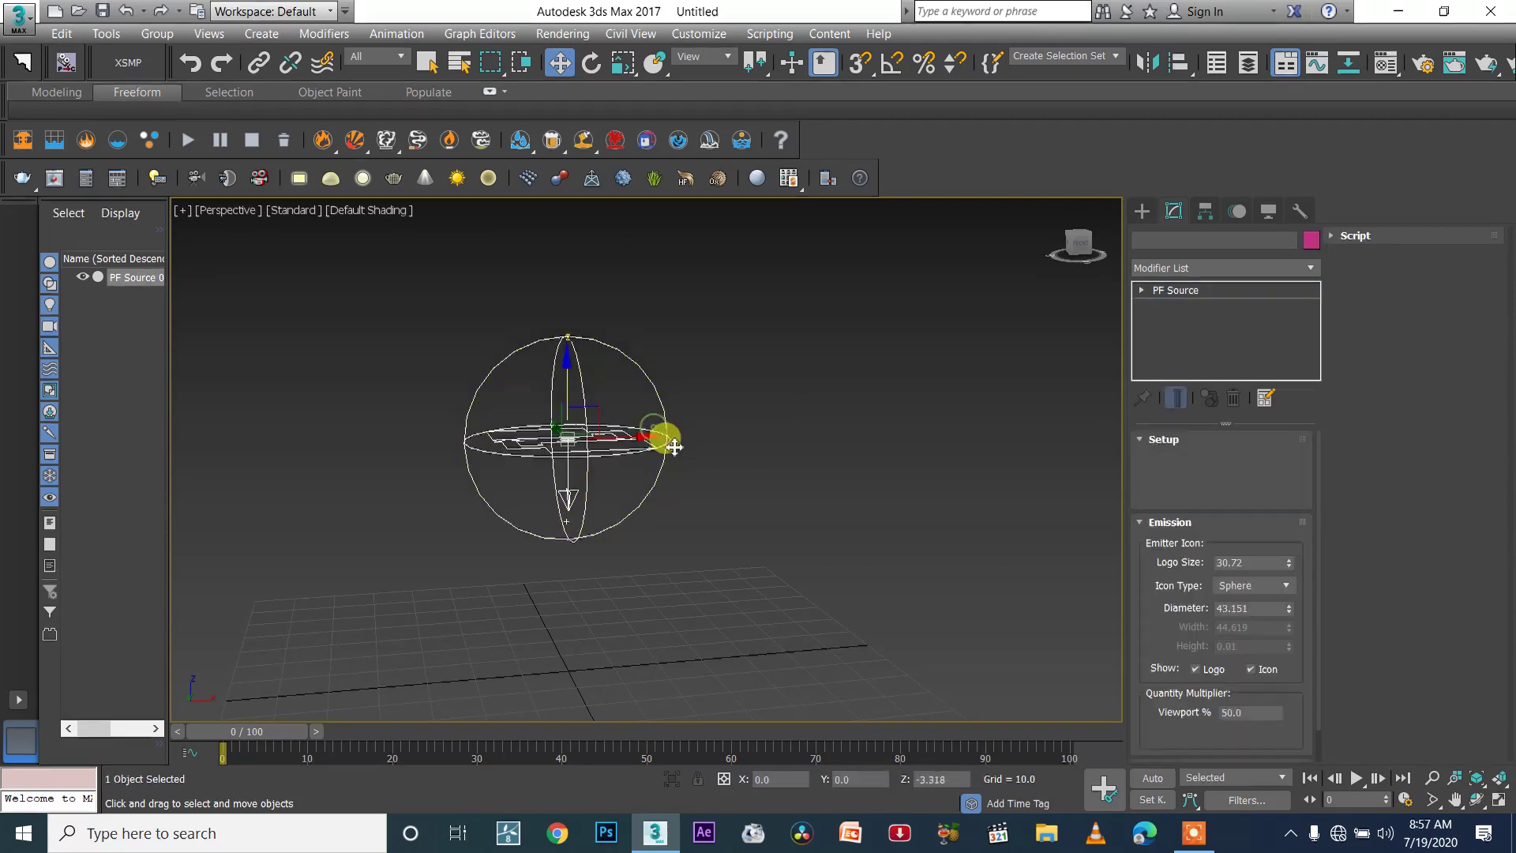
Step: In Particle View, set the Birth operator's emit stop to 1 and its amount to 150
click(1179, 496)
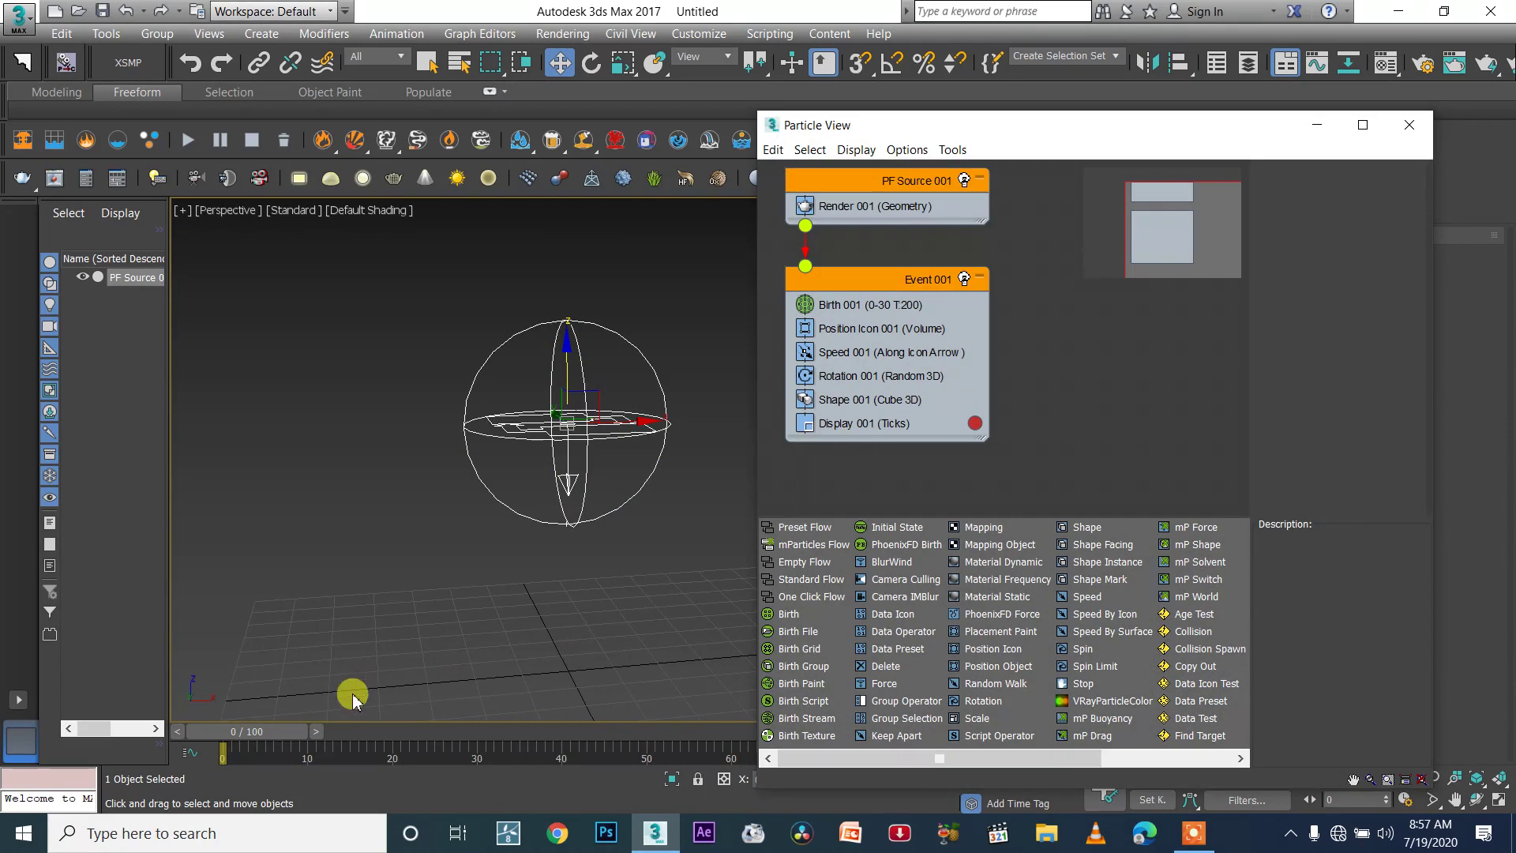
drag(278, 732, 219, 731)
click(836, 304)
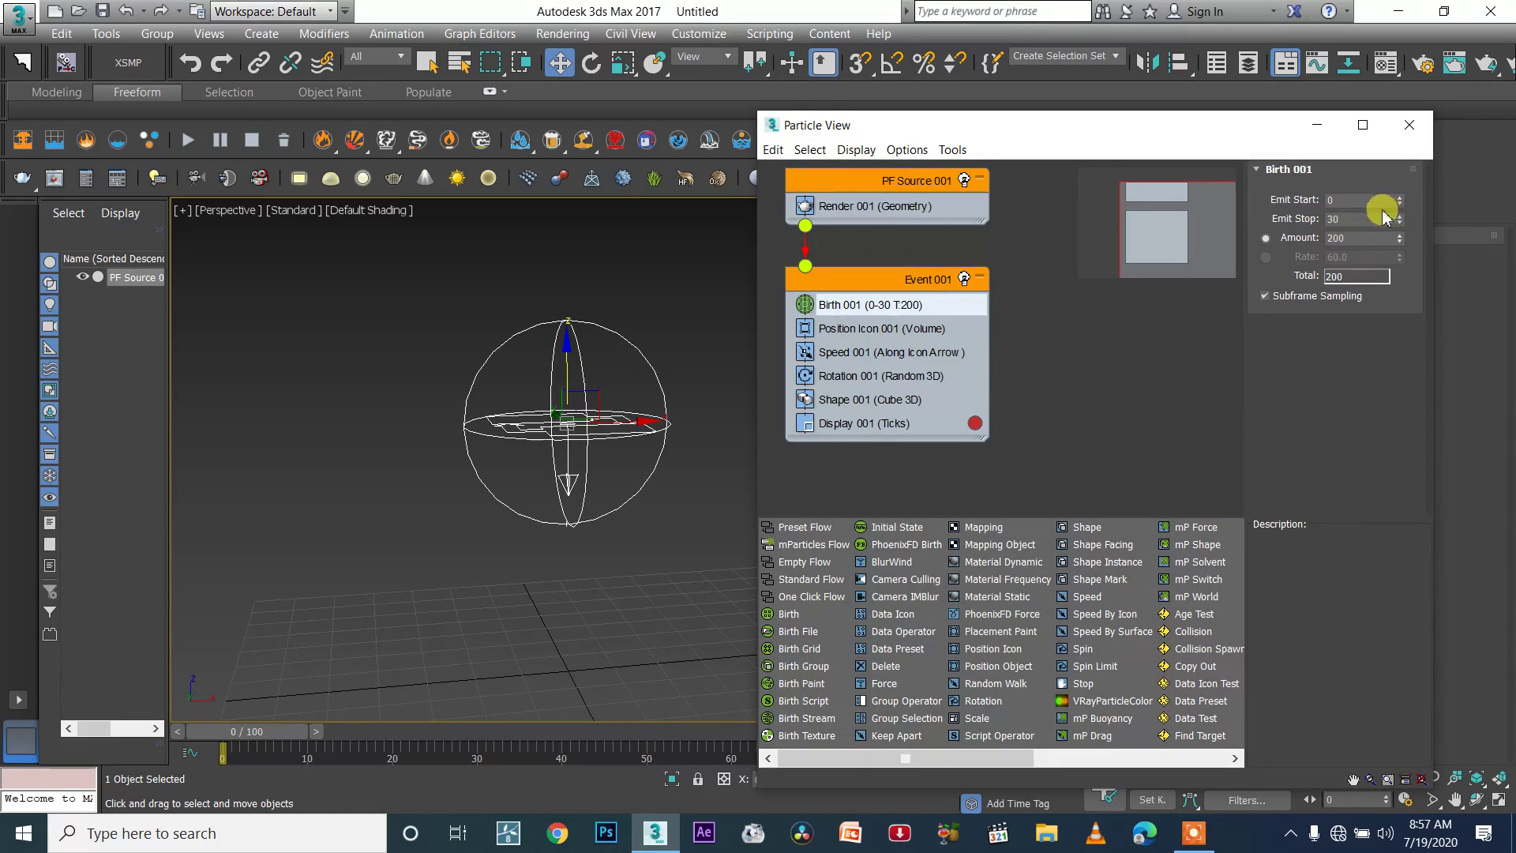
click(1354, 219)
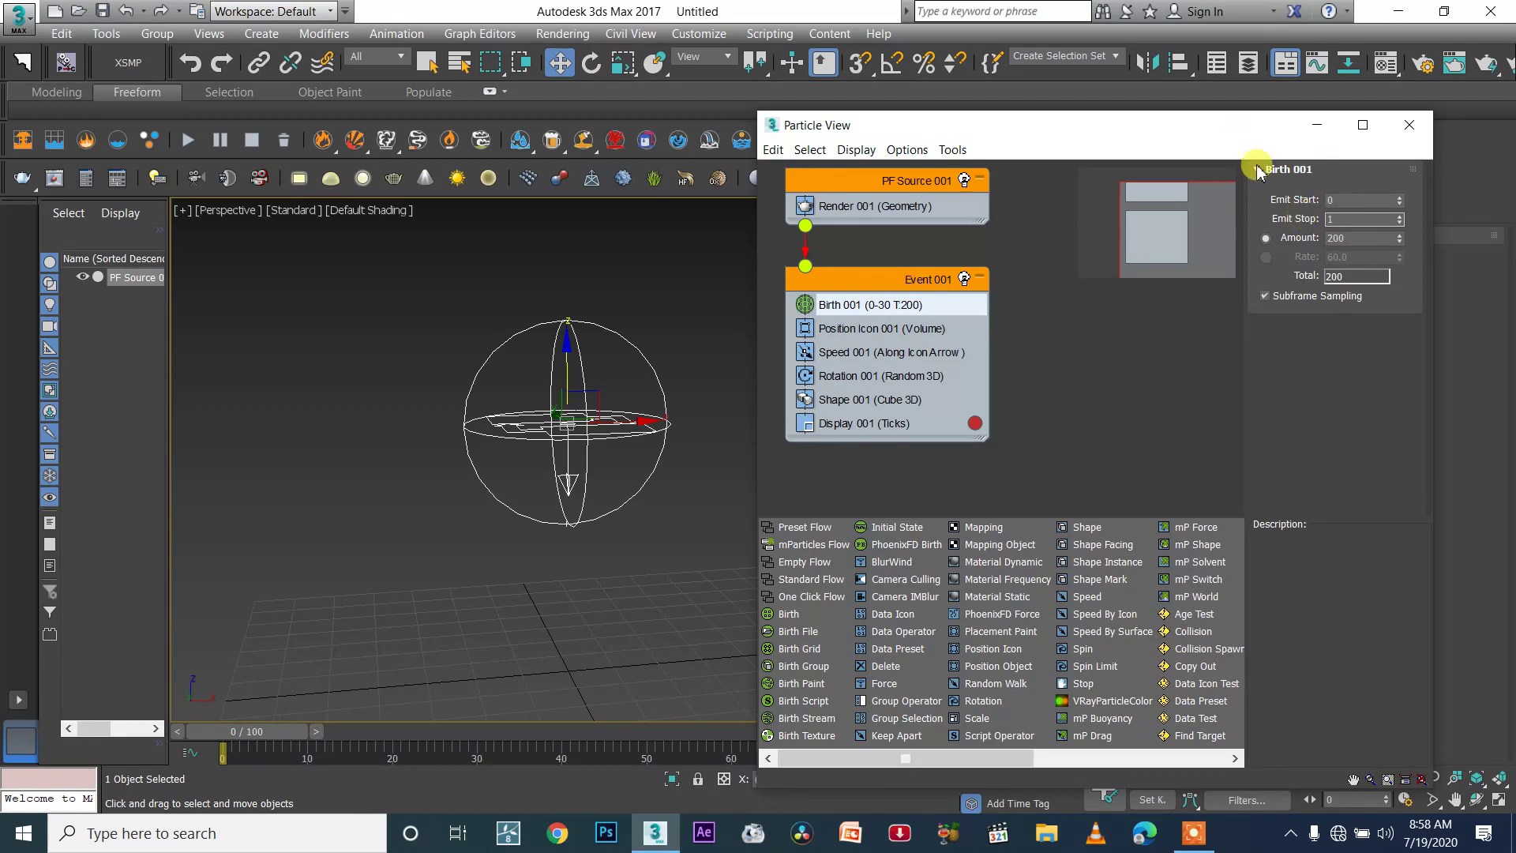
click(1357, 238)
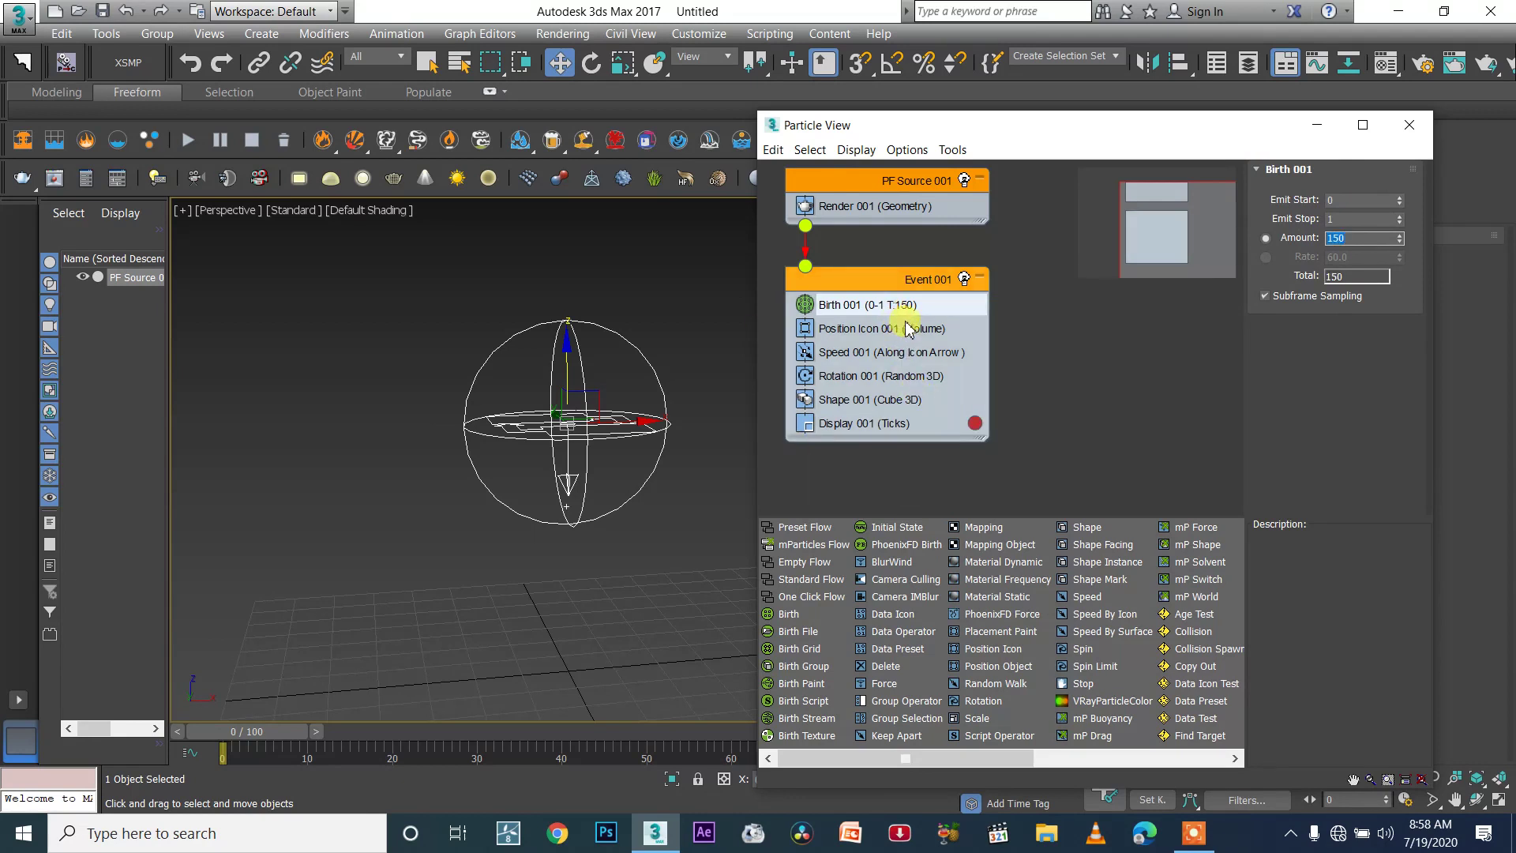
Step: Set the Speed operator's particle speed to 750
click(888, 352)
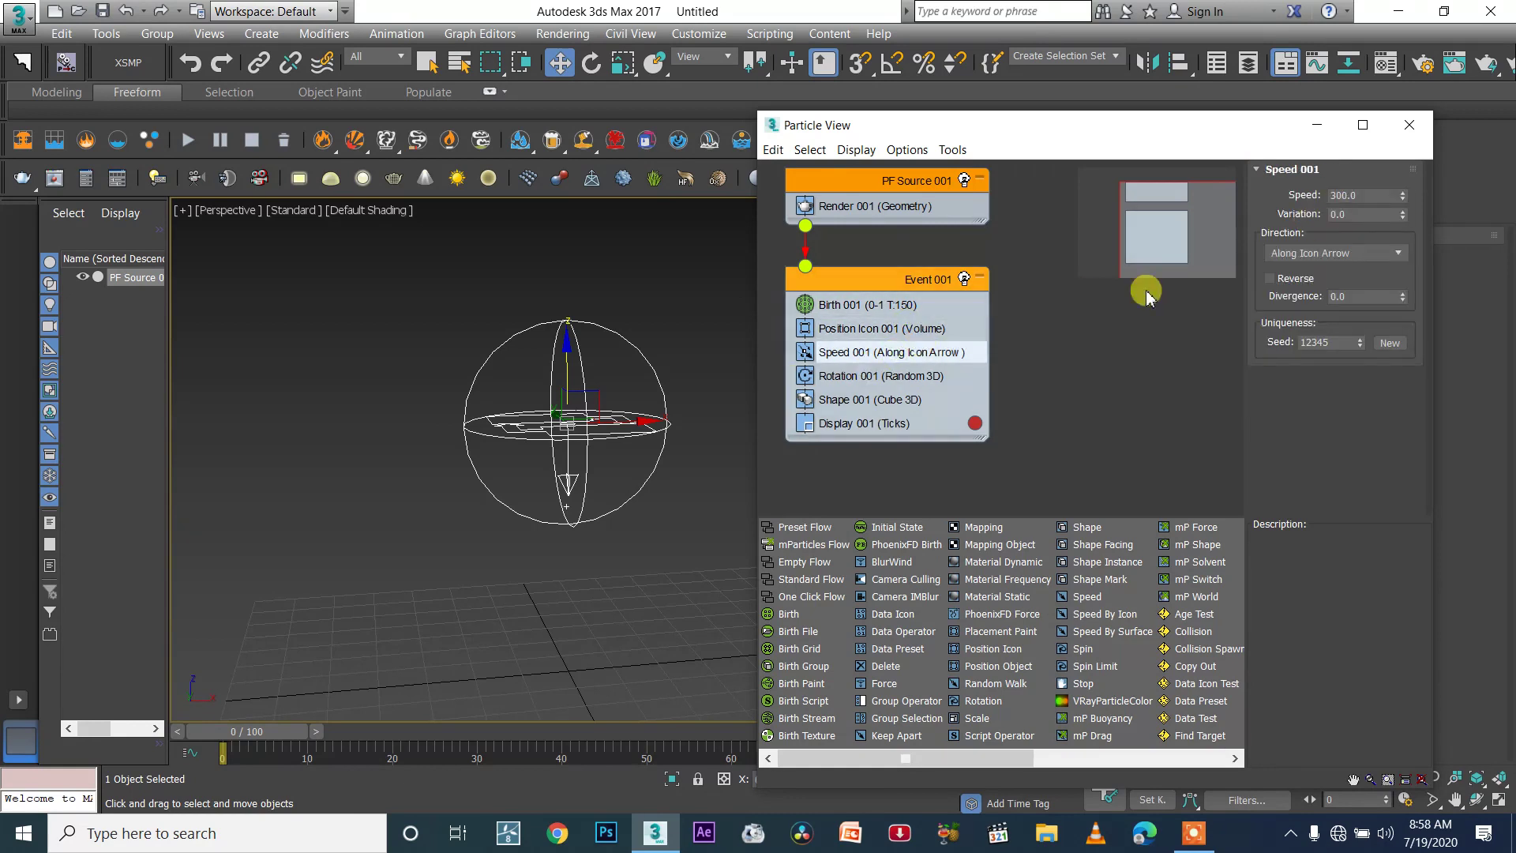
double_click(1374, 196)
text(7)
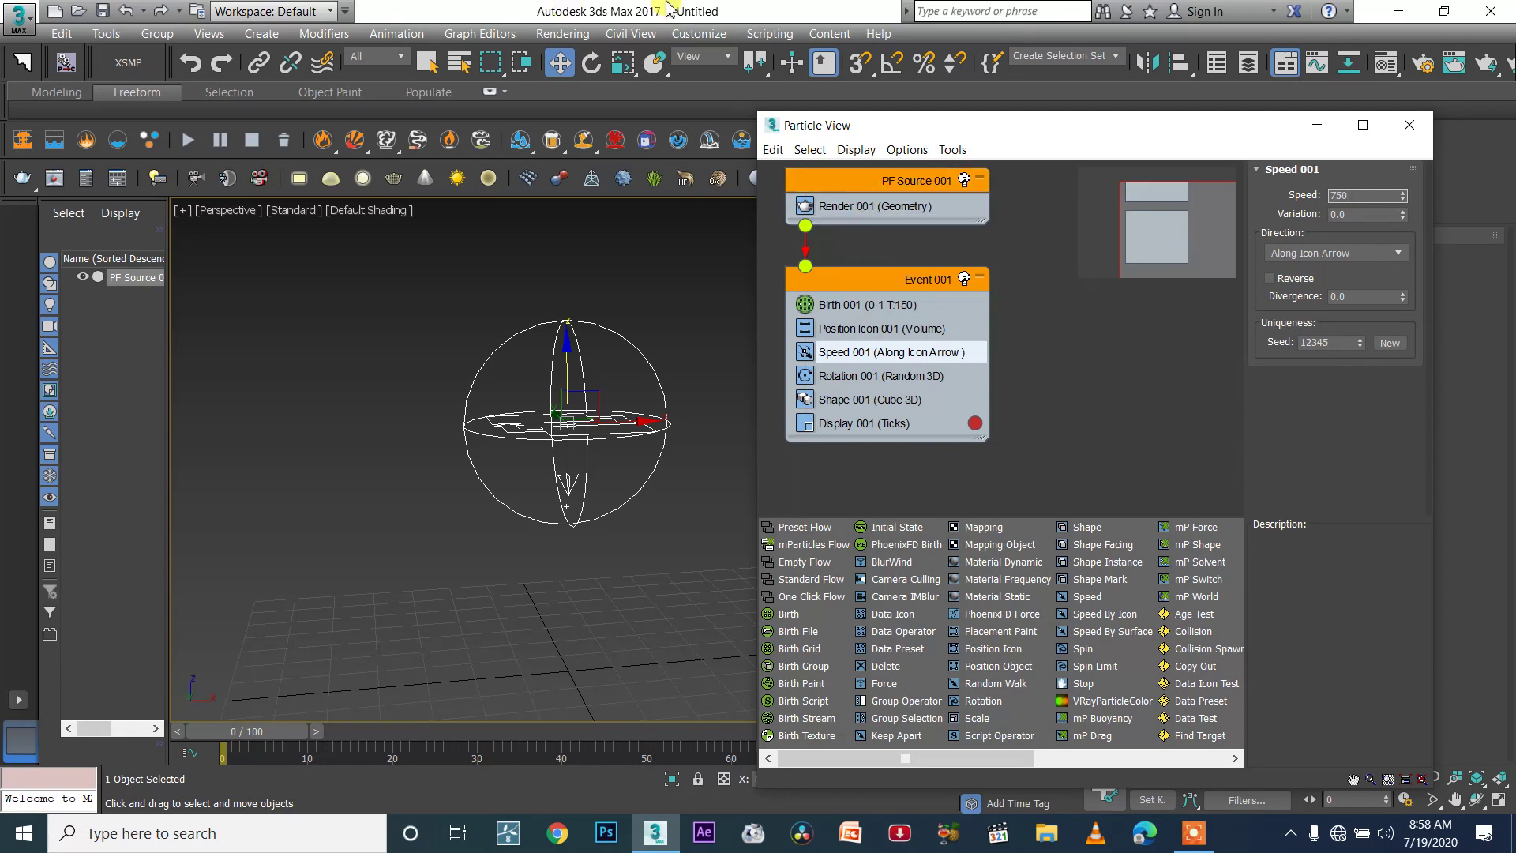
text(50)
key(Return)
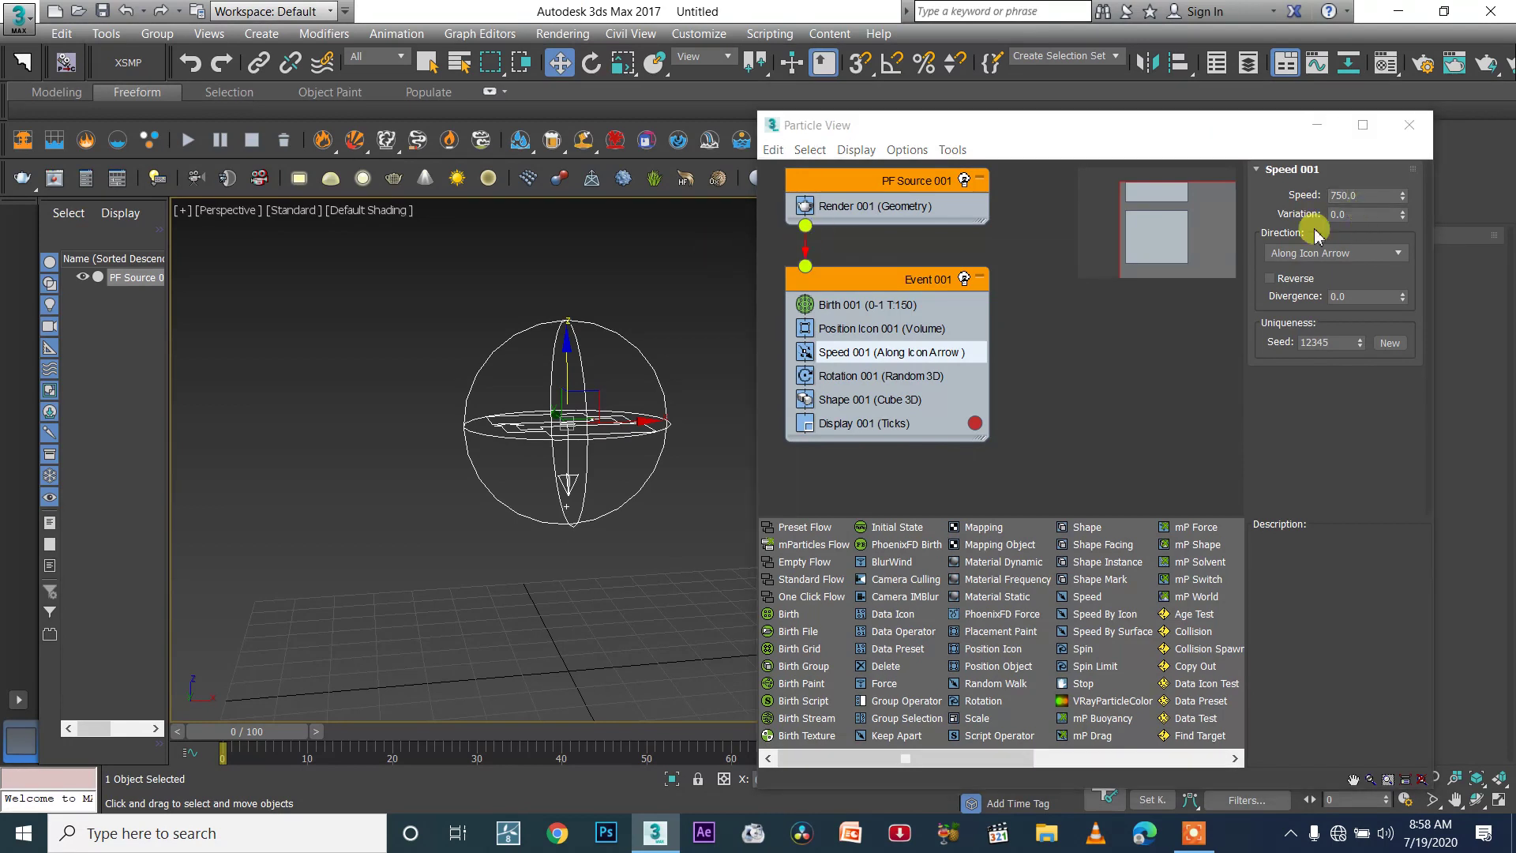
Step: Go to frame 2 and set the Speed operator's direction to Icon Center Out
double_click(1375, 214)
mouse_move(288, 720)
mouse_down()
mouse_move(315, 722)
mouse_move(300, 734)
mouse_up()
key(w)
click(1341, 254)
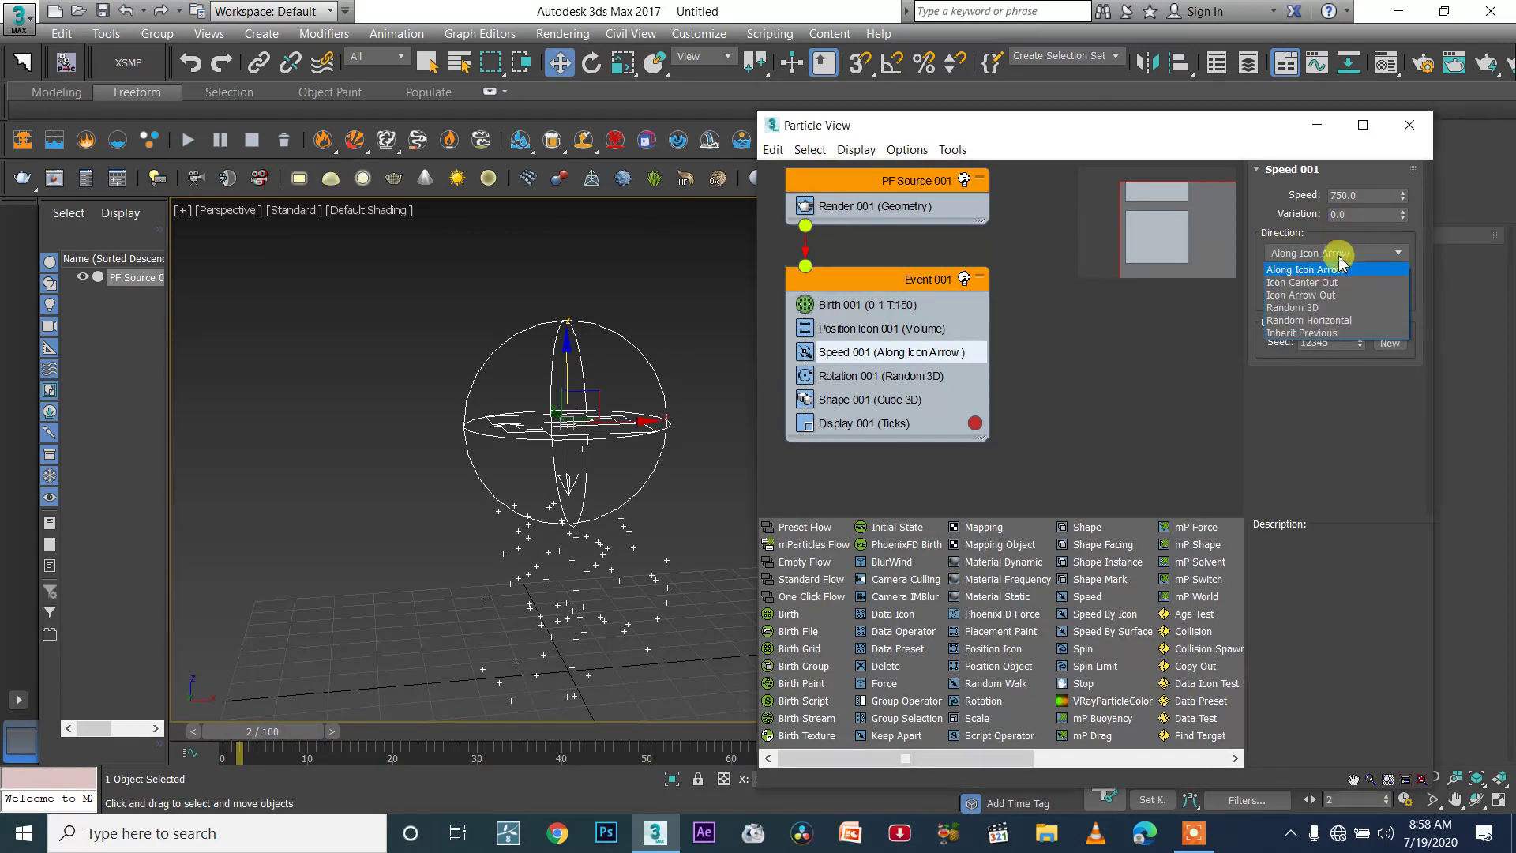
click(1313, 283)
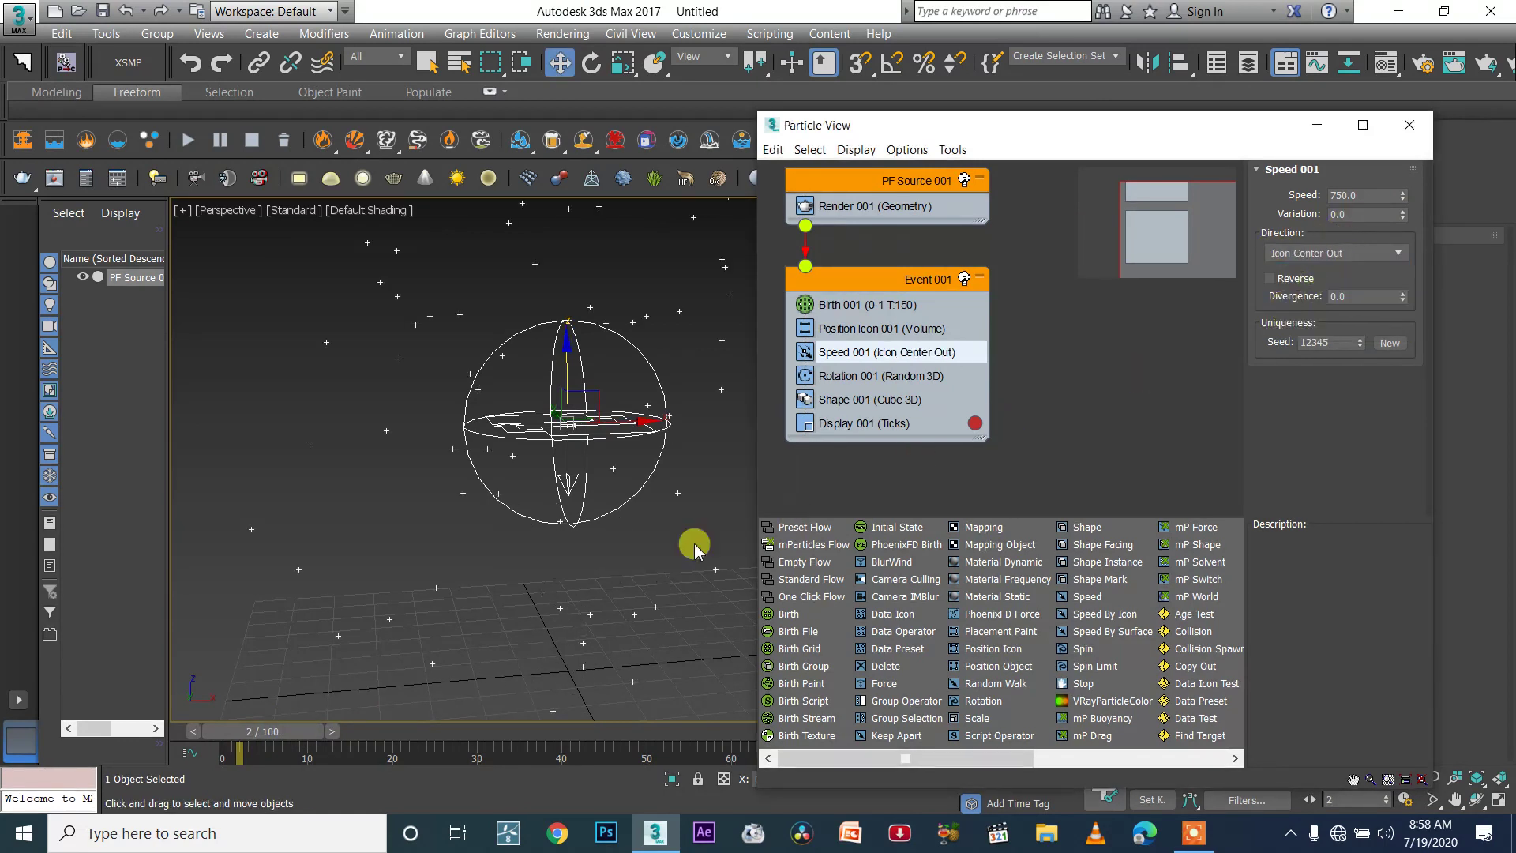
Step: Set the Speed operator's variation to 300
click(253, 728)
click(1366, 214)
text(300)
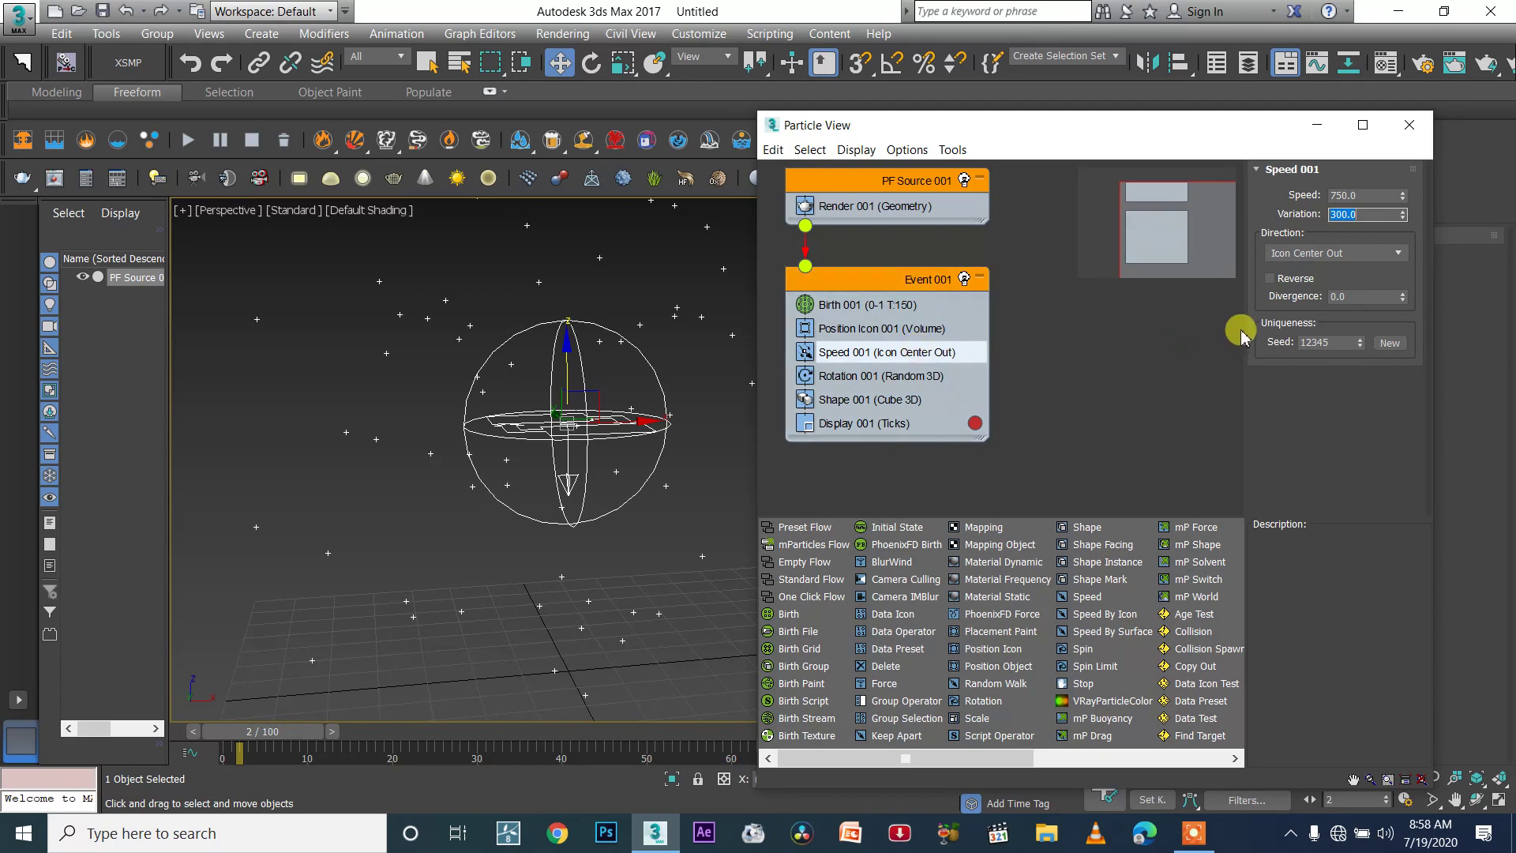
Step: Delete the Rotation operator from Event 001
click(884, 377)
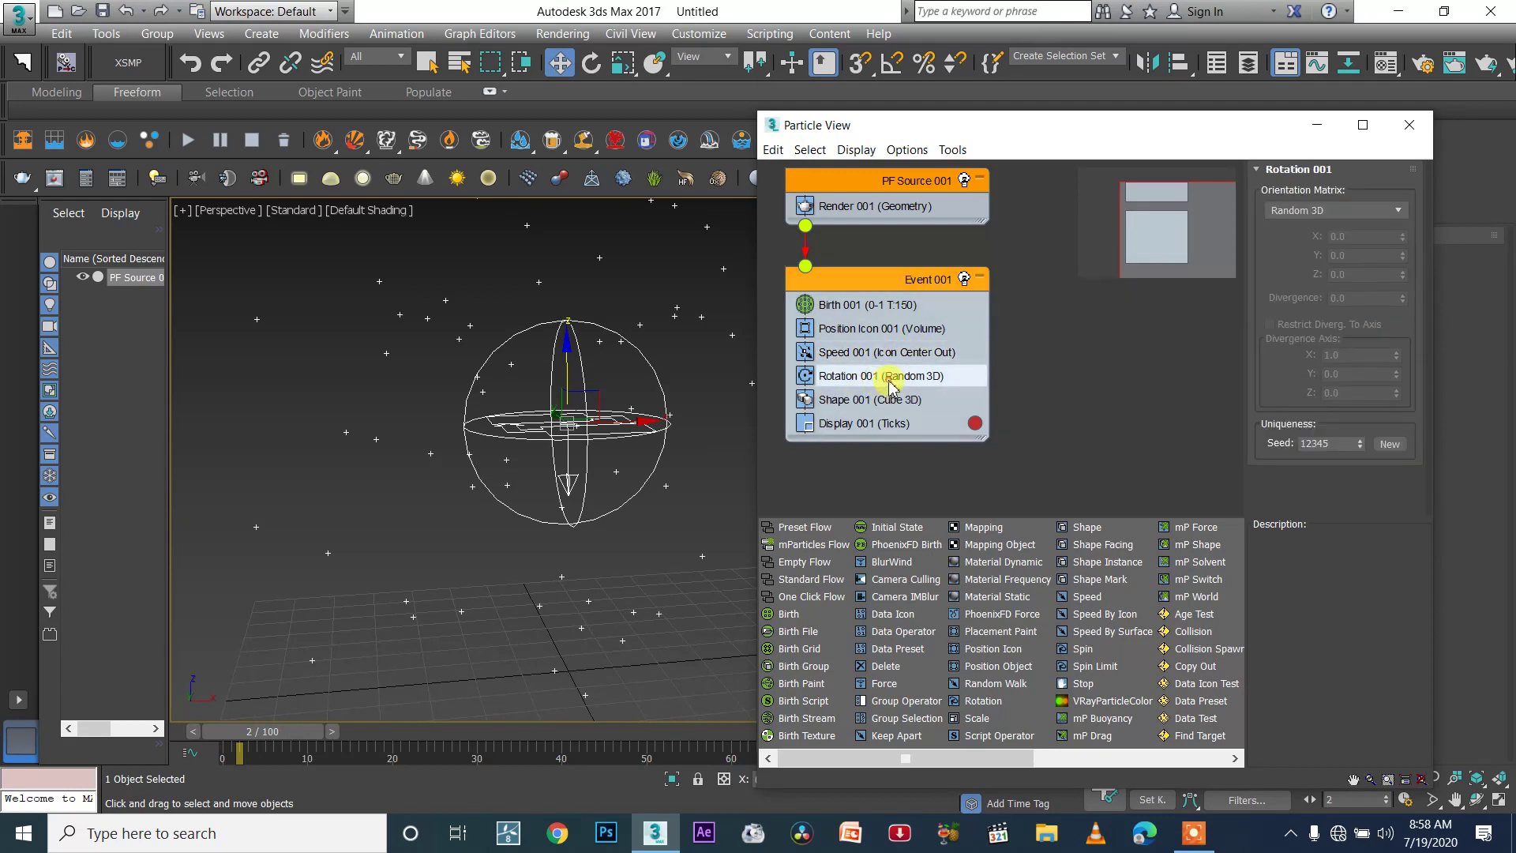
right_click(891, 385)
click(934, 585)
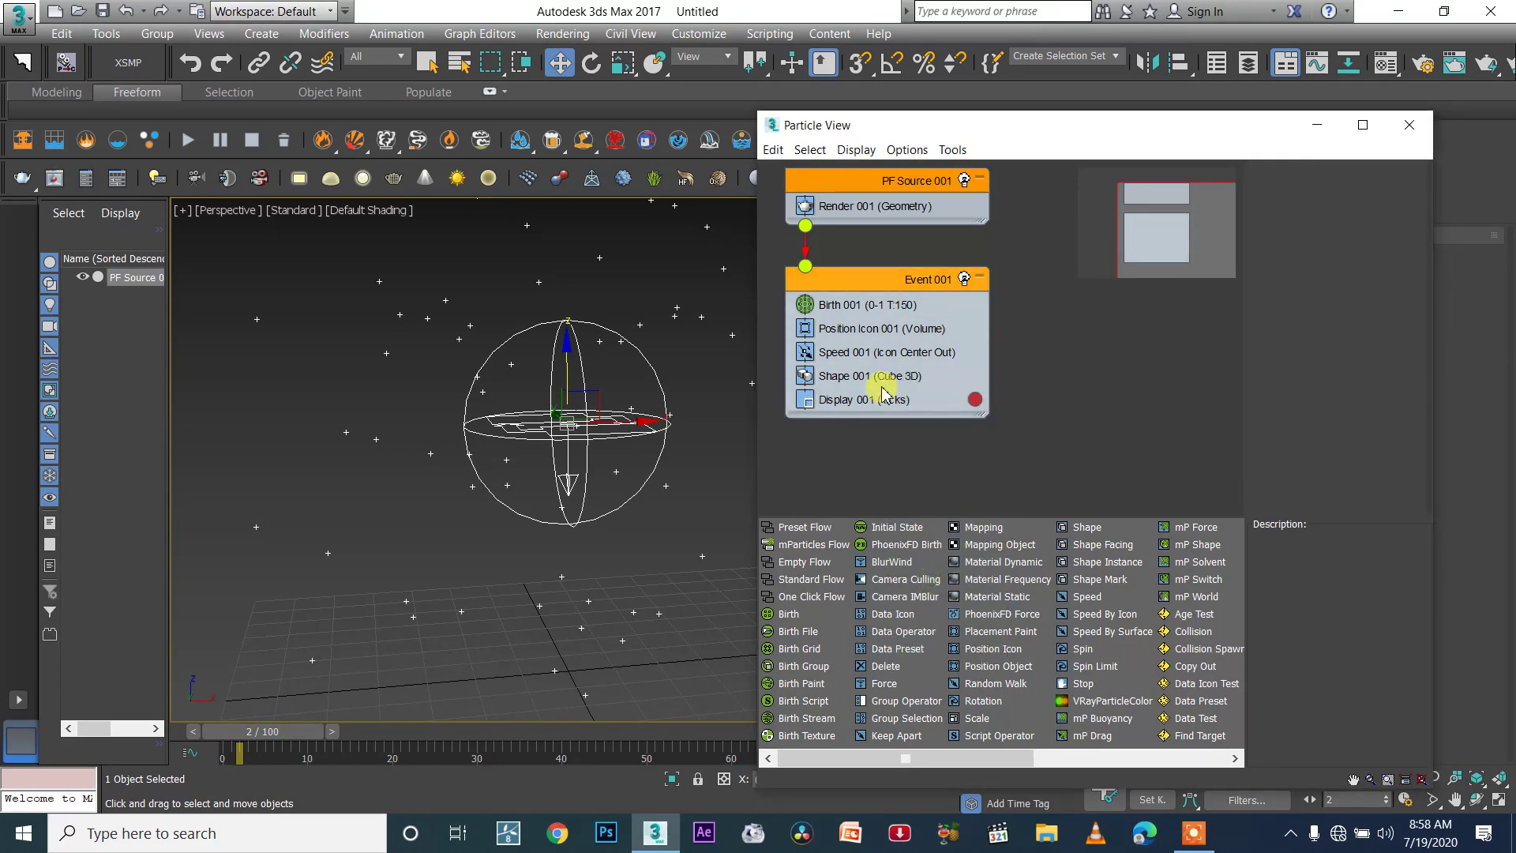
Step: Try to remove the Shape operator and drop a Delete operator onto the Display operator, and undo both changes
click(882, 381)
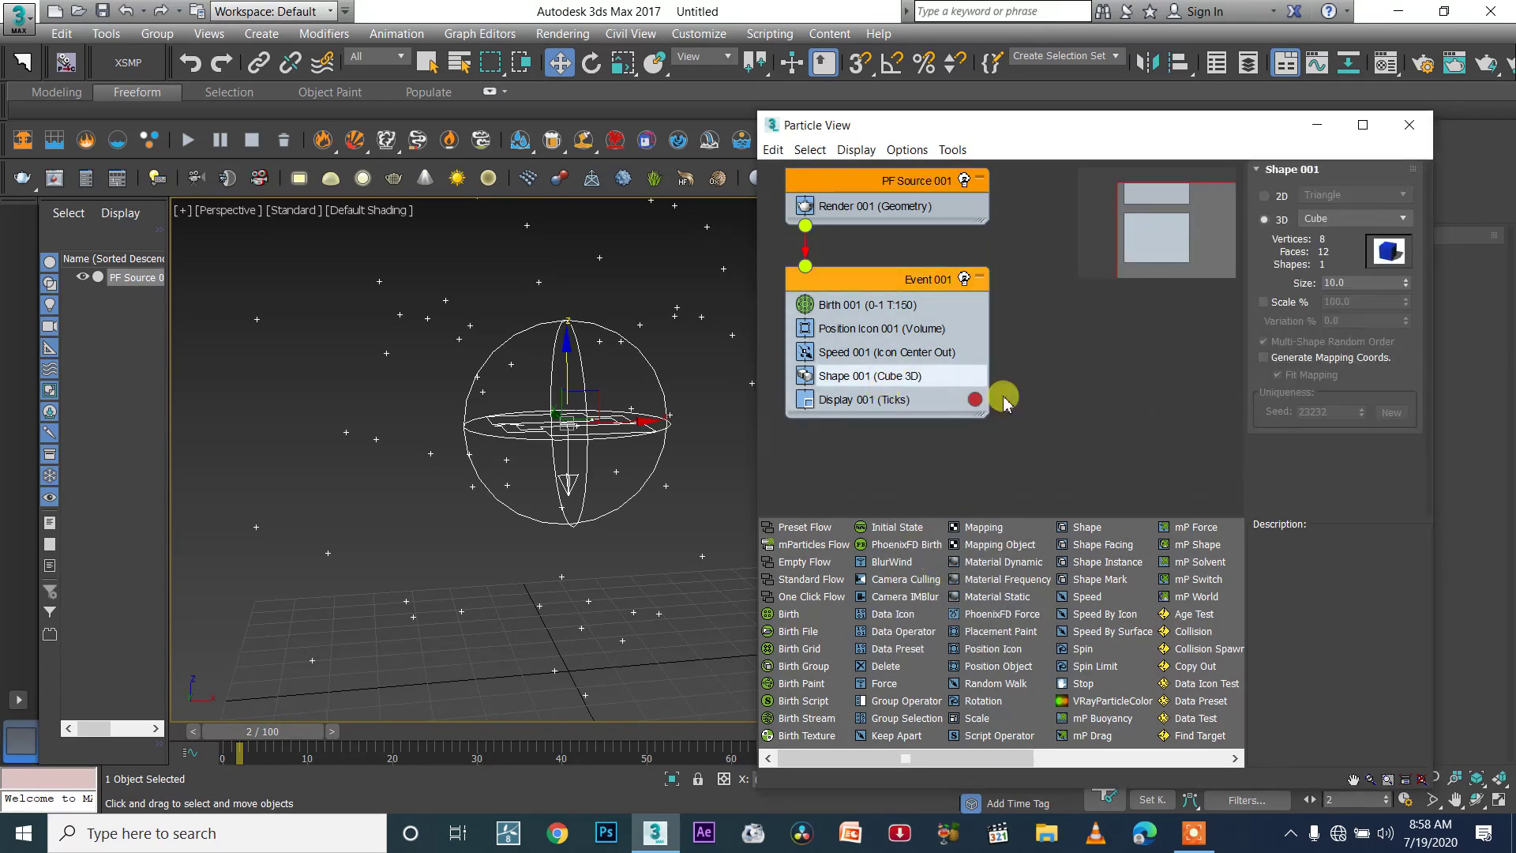
right_click(891, 387)
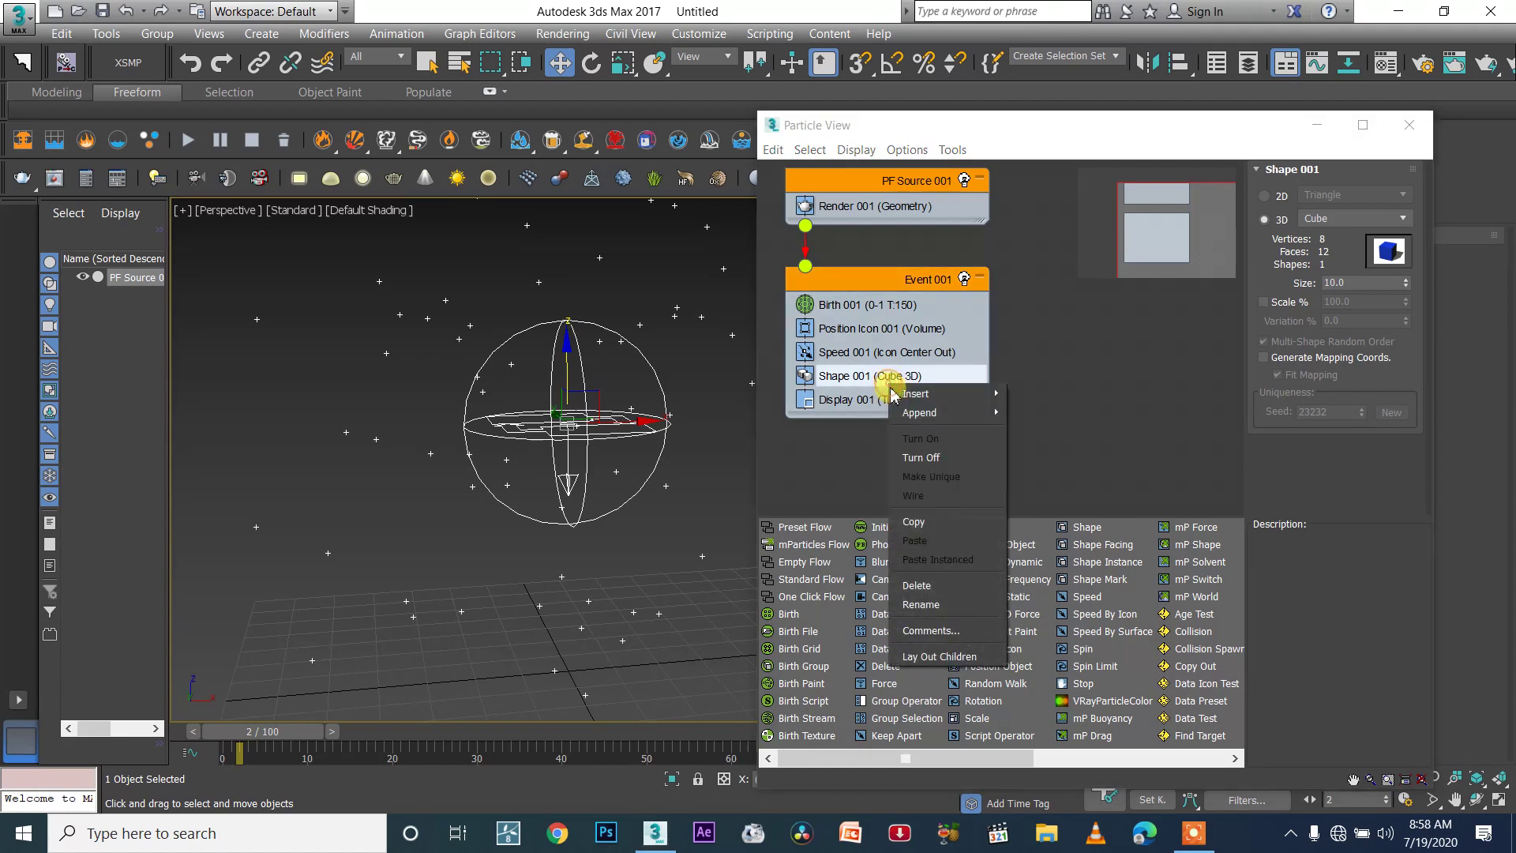
click(937, 583)
drag(886, 666, 852, 380)
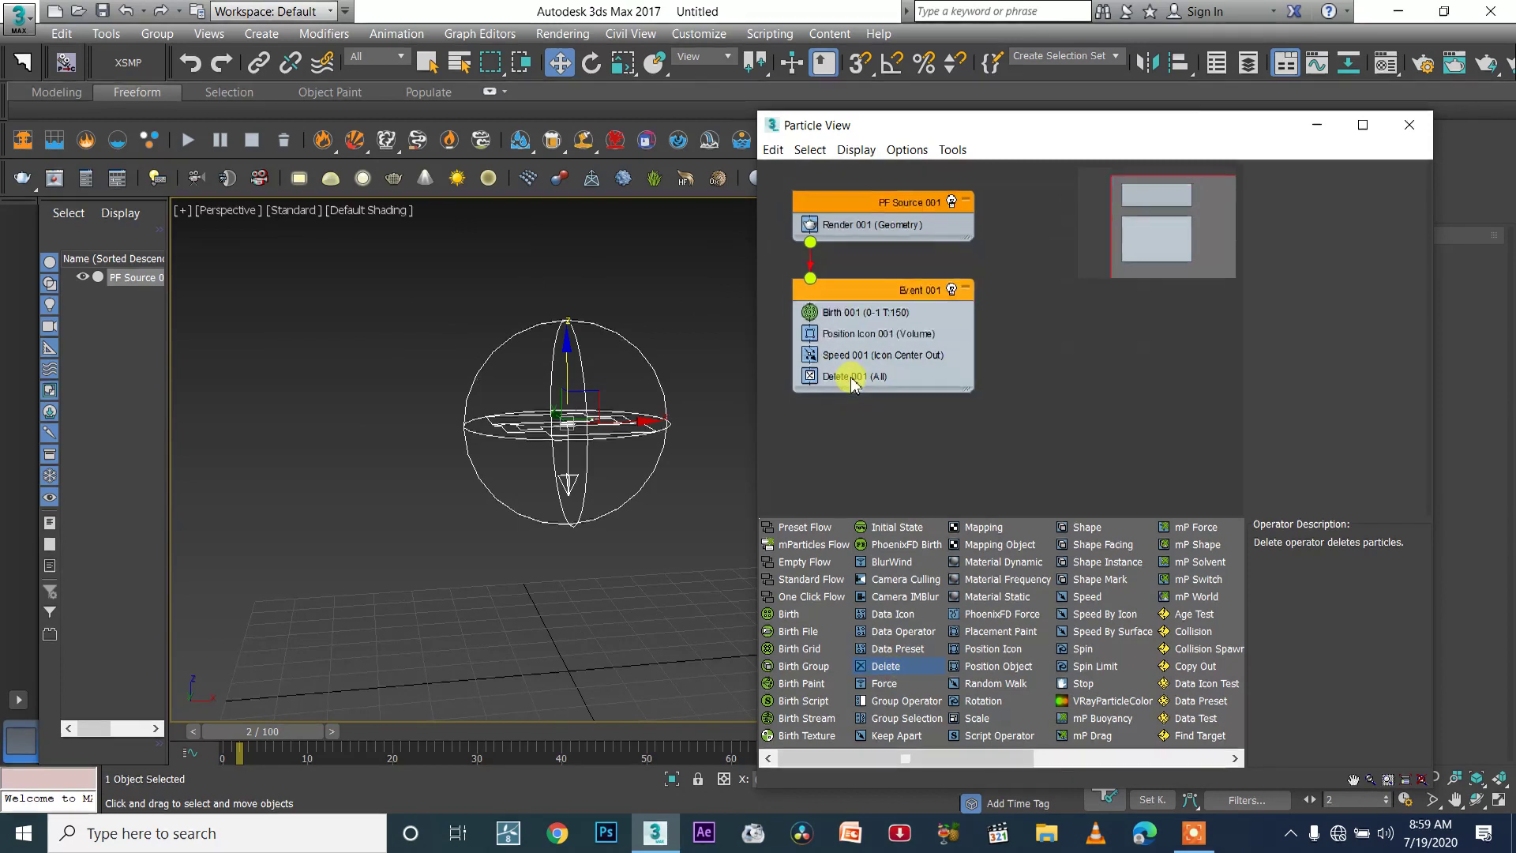
scroll(857, 383, up, 2)
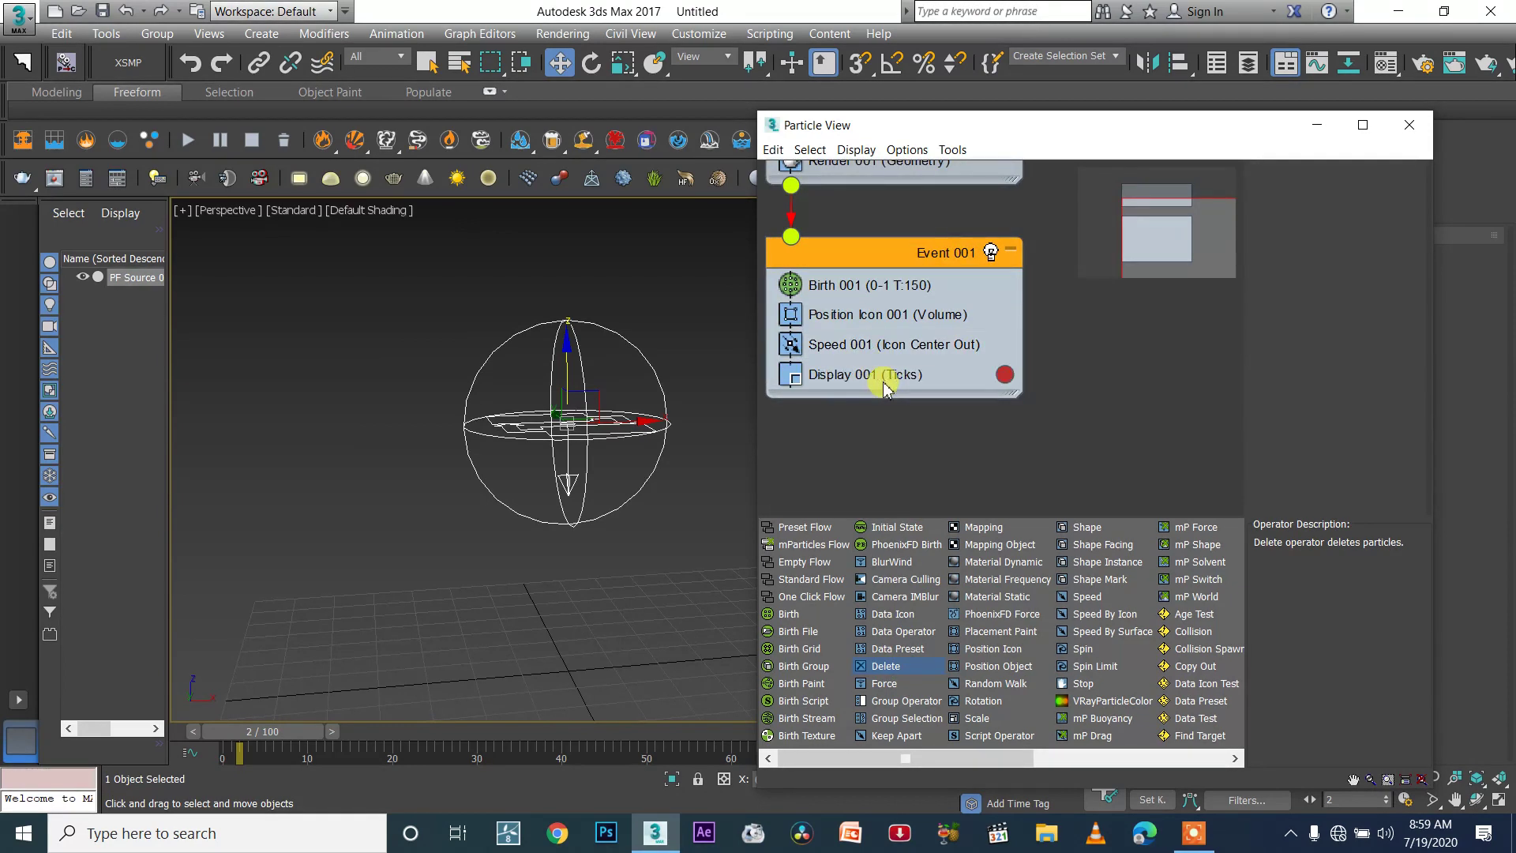
key(ctrl+z)
Step: Delete the Shape operator and insert a Delete operator between the Speed and Display operators in Event 001
right_click(857, 379)
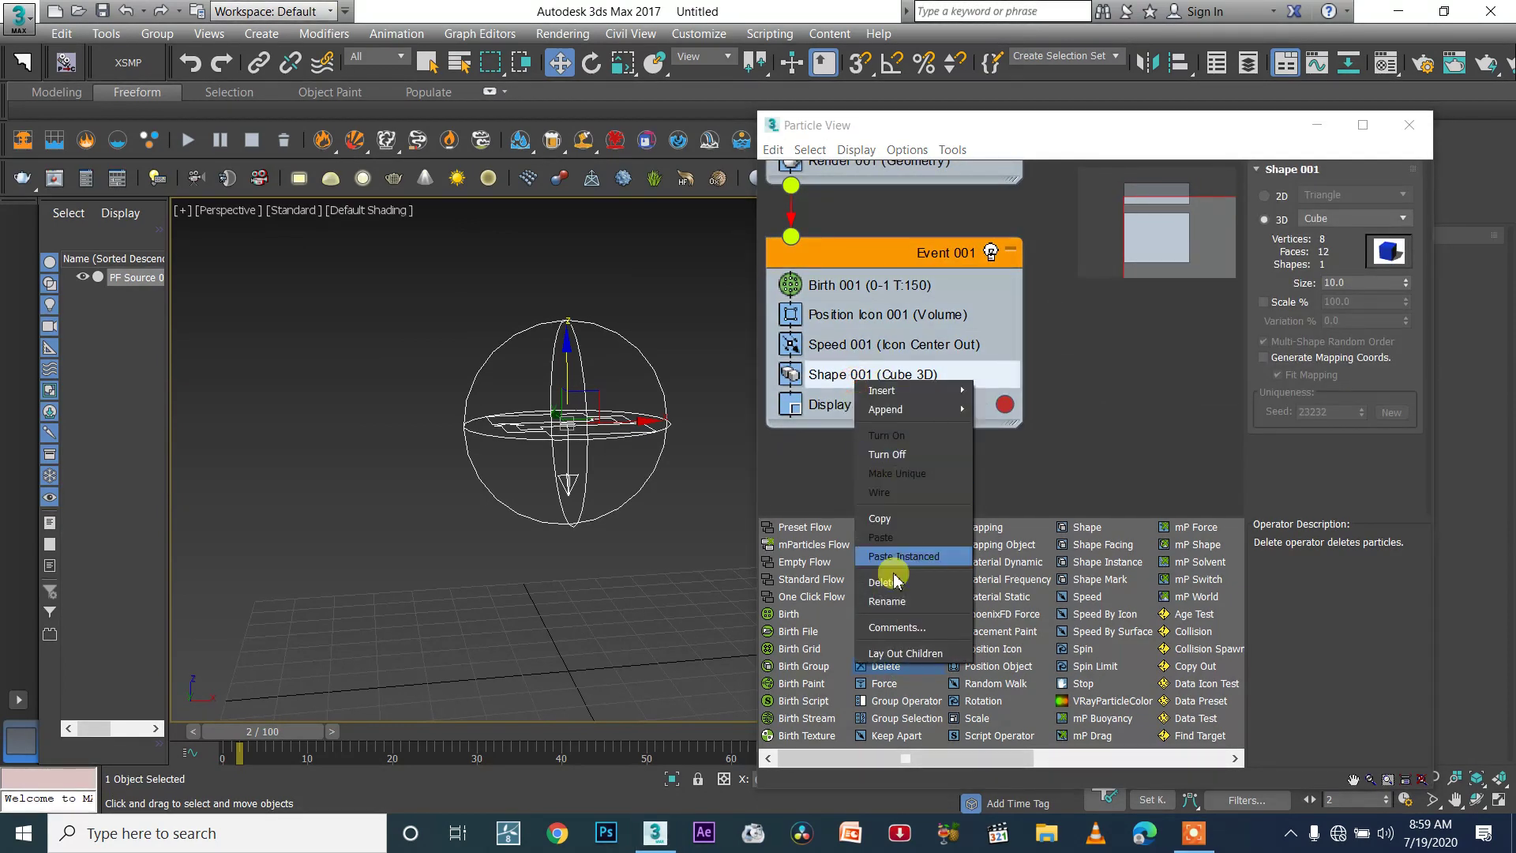
click(894, 582)
drag(891, 670, 829, 365)
Step: Set the Delete operator to remove particles by particle age, with a life span of 5 and a variation of 3
click(845, 376)
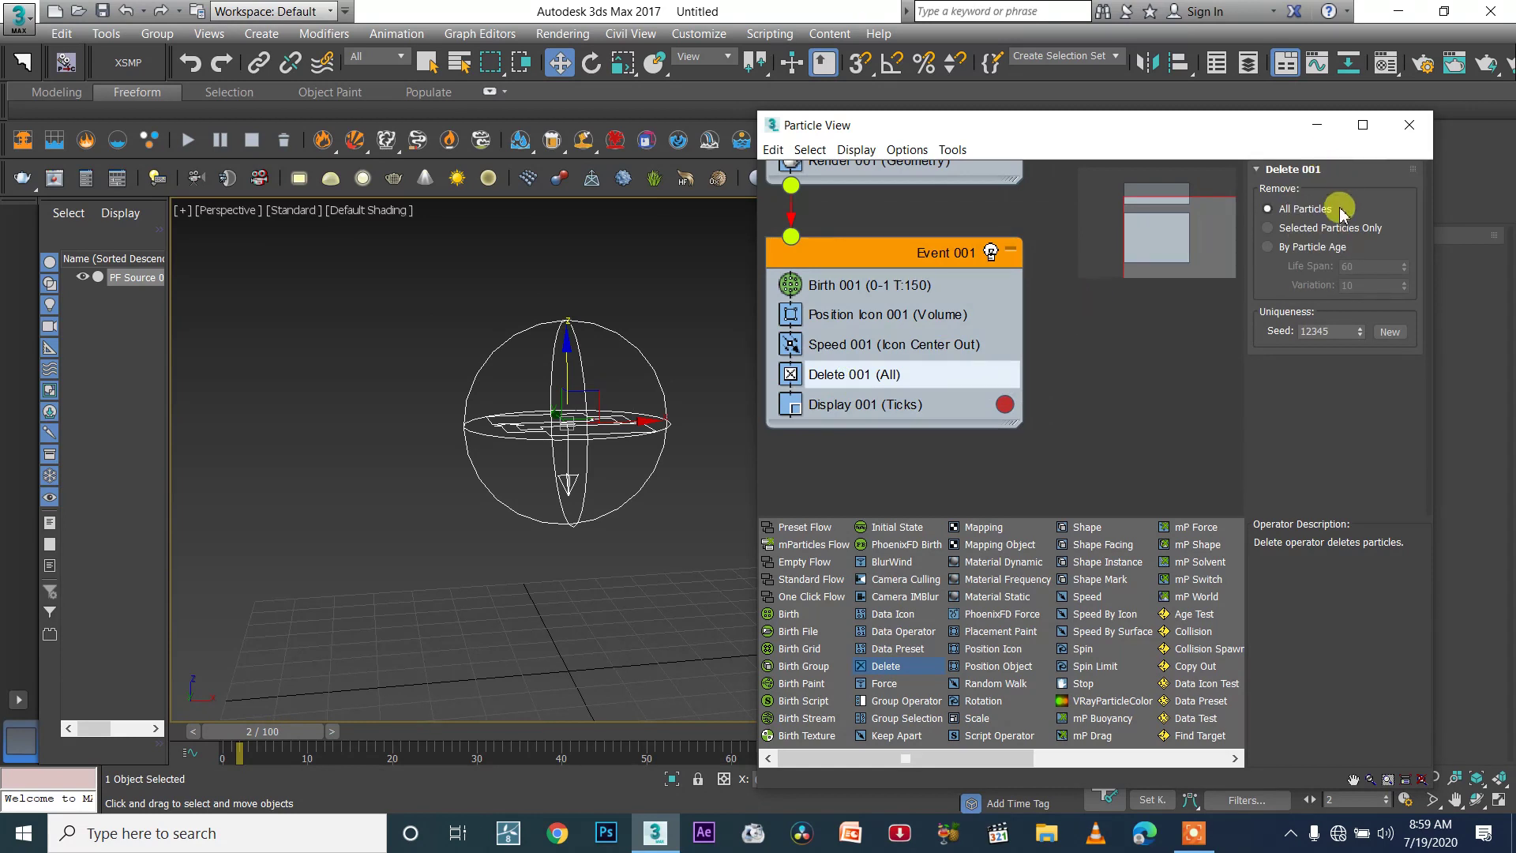
click(1299, 247)
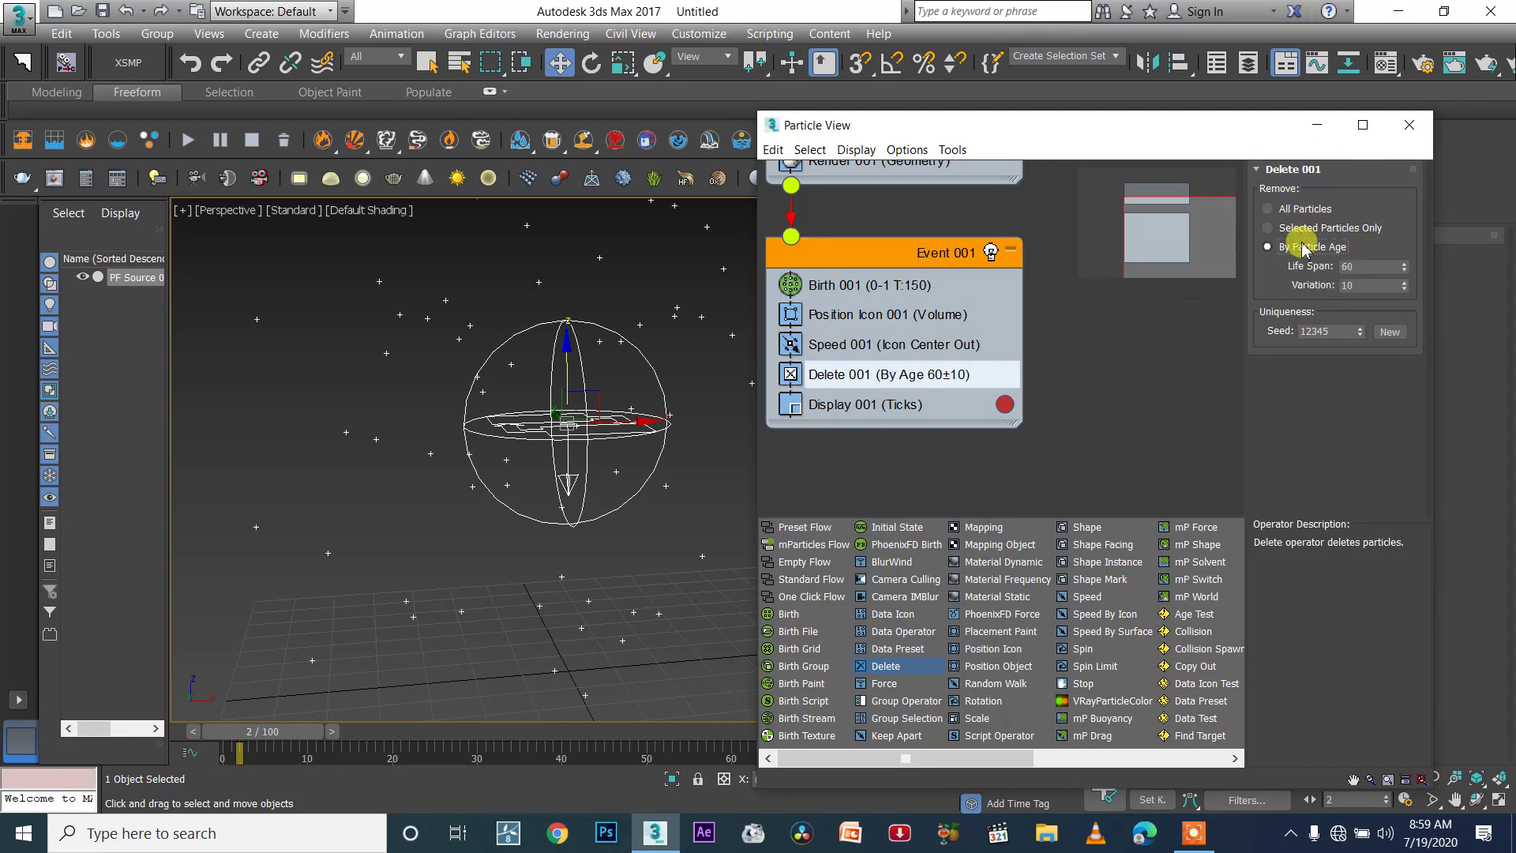
double_click(1372, 267)
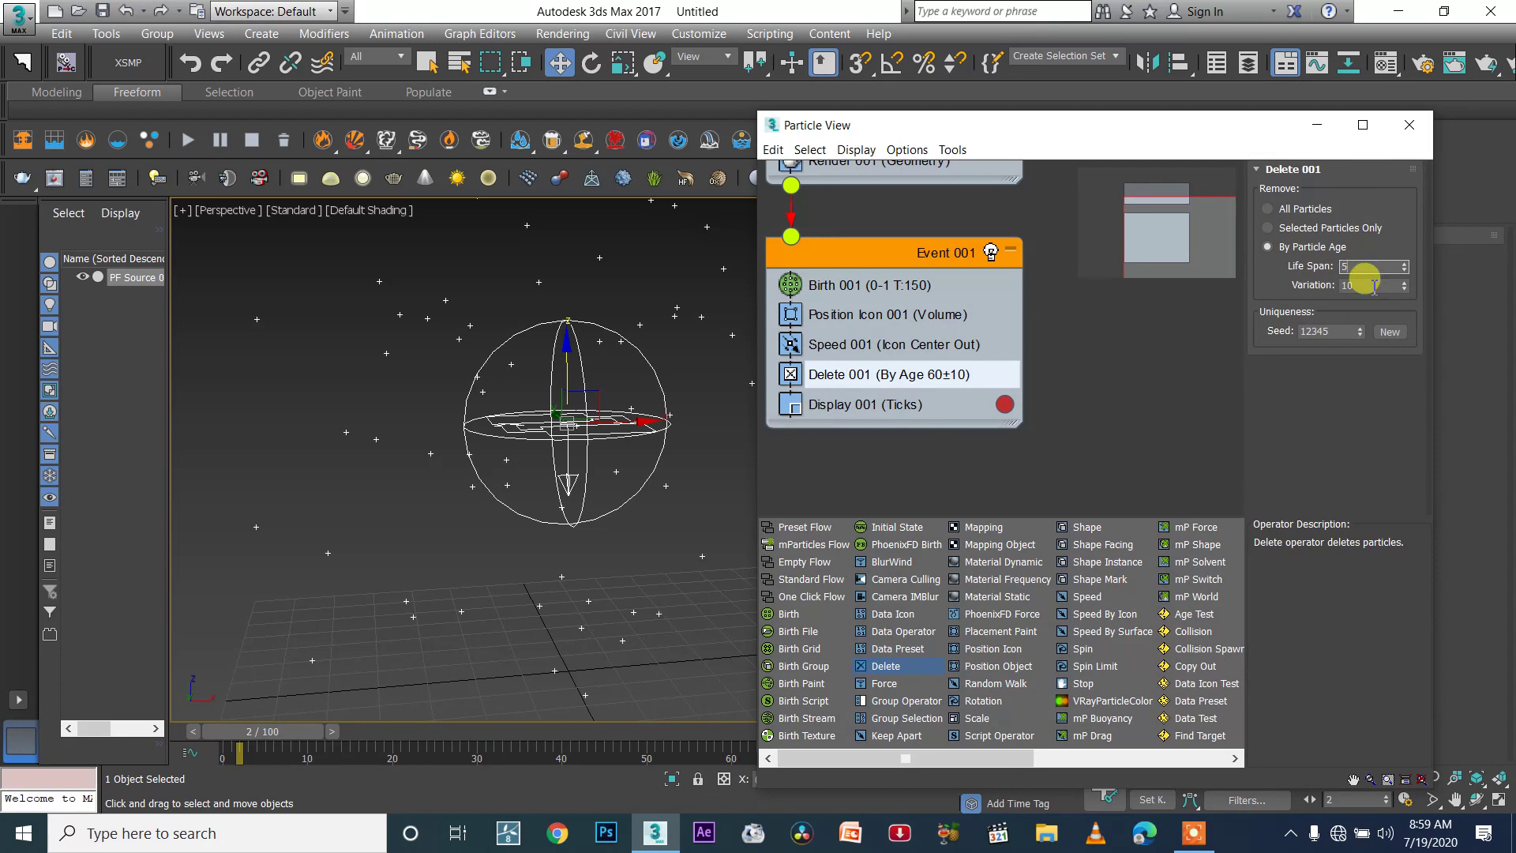
double_click(1372, 286)
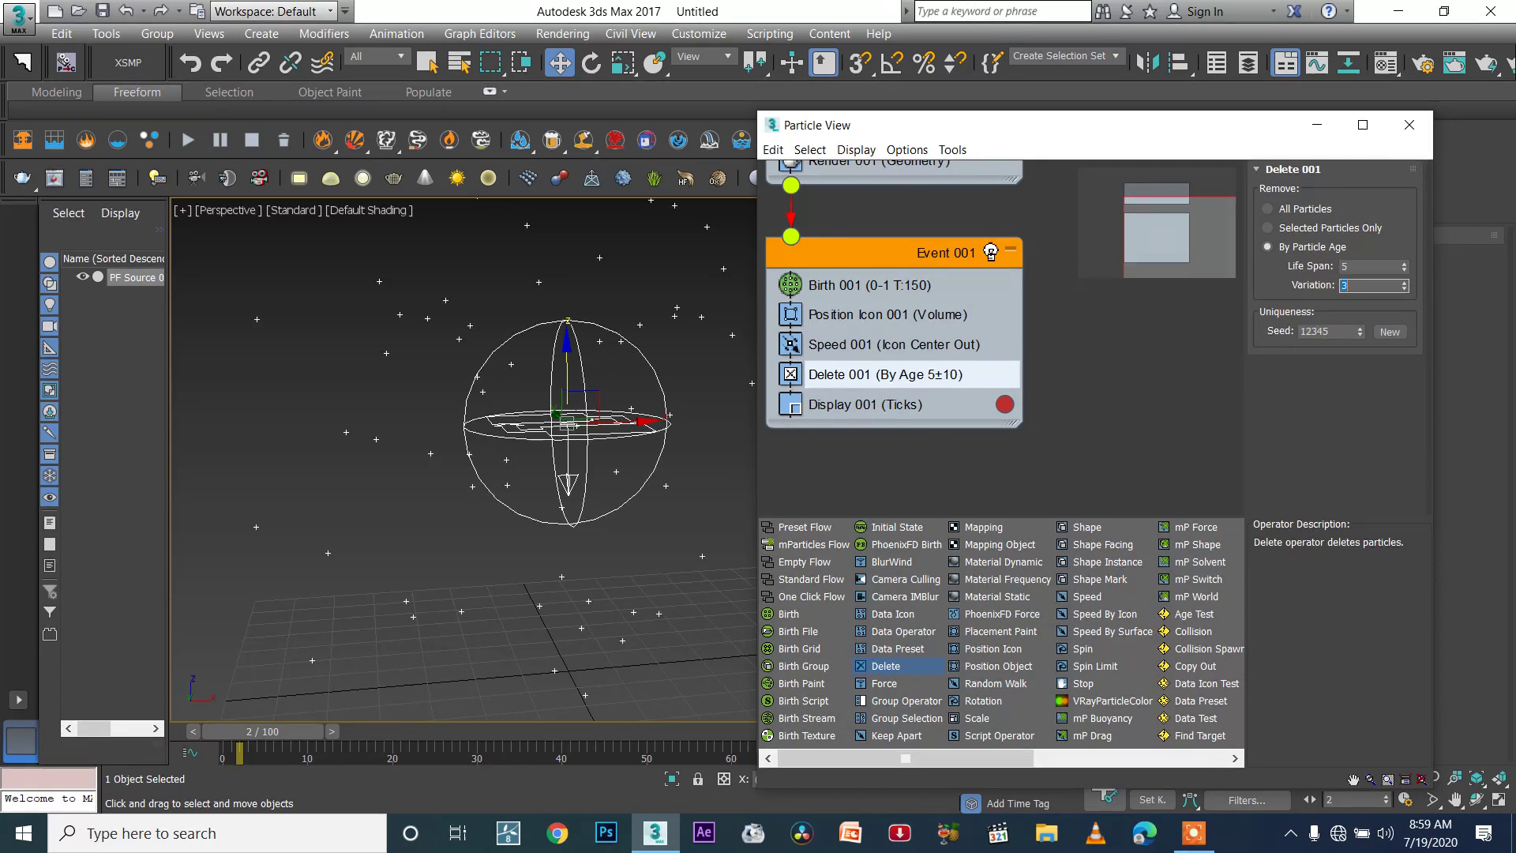
Step: Scrub through the first frames of the animation and examine from several angles how the particles burst out and die
drag(300, 725, 175, 719)
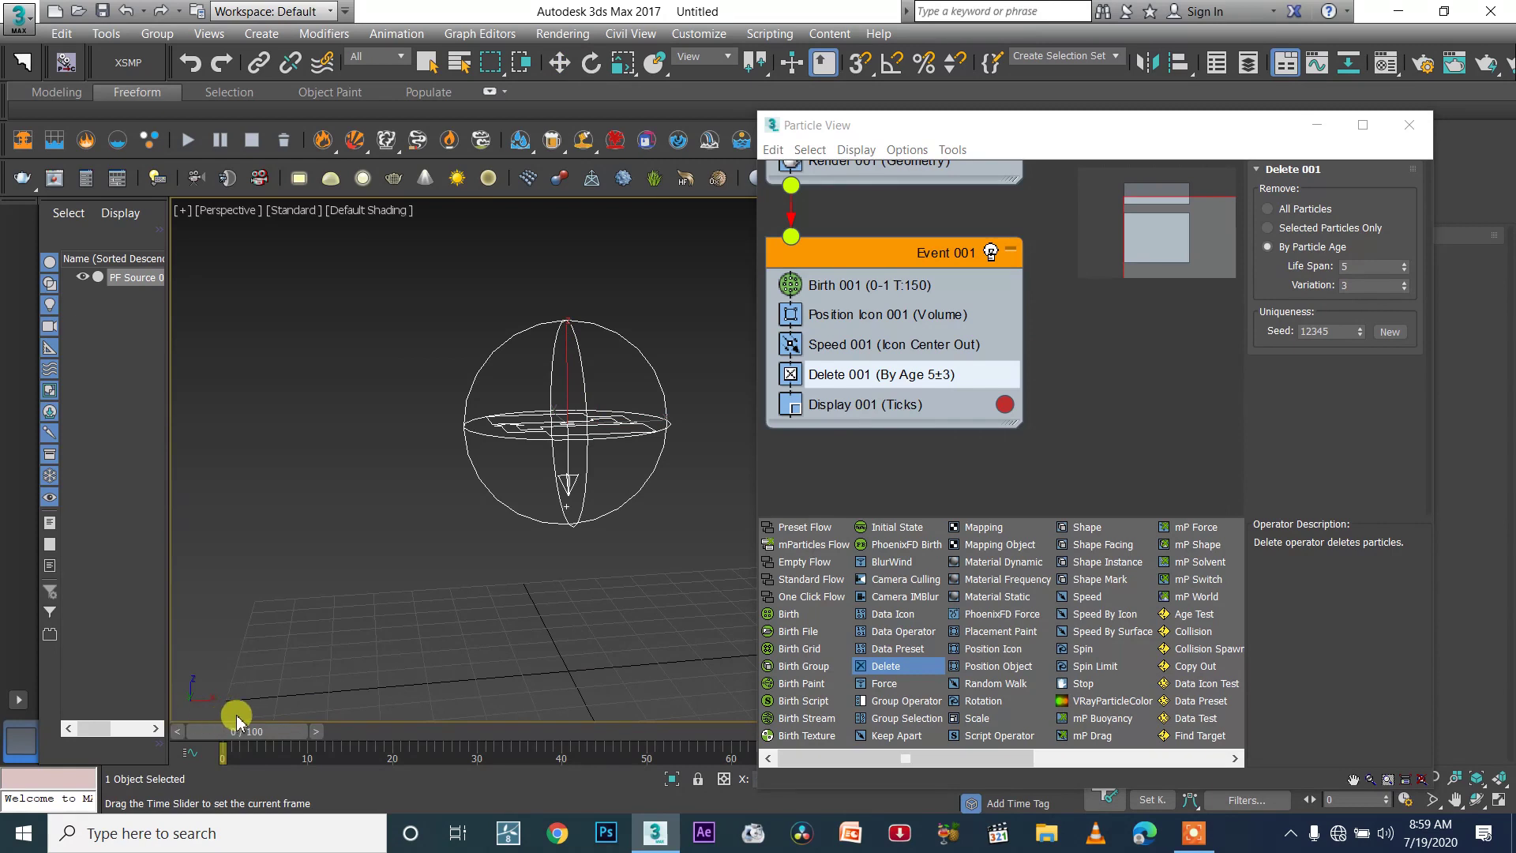
key(w)
drag(270, 721, 294, 719)
scroll(405, 431, down, 3)
alt+middle_drag(469, 448, 334, 568)
click(201, 730)
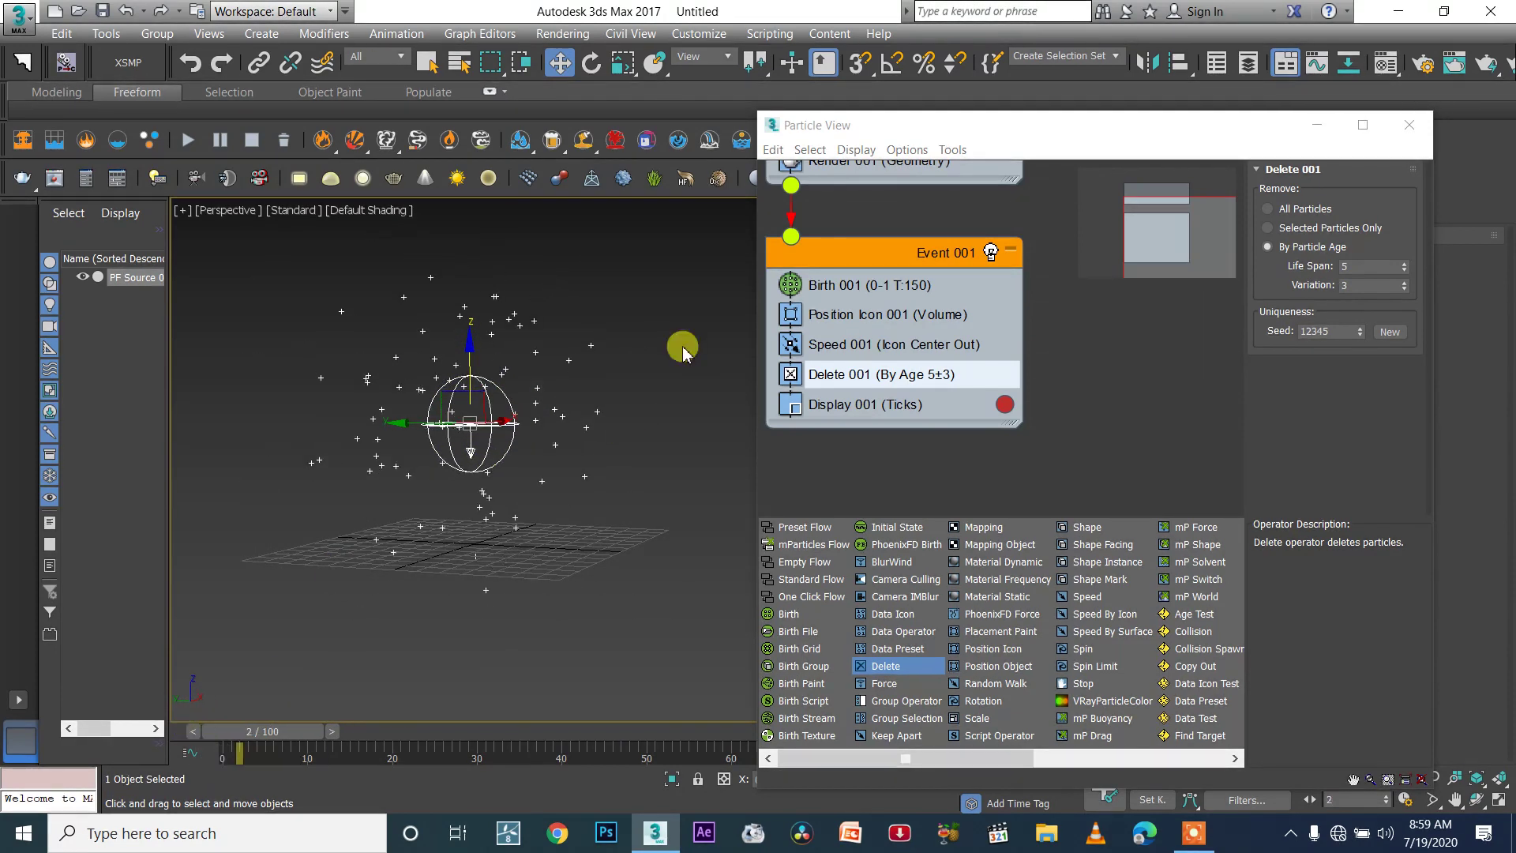
click(332, 731)
alt+middle_drag(649, 315, 515, 428)
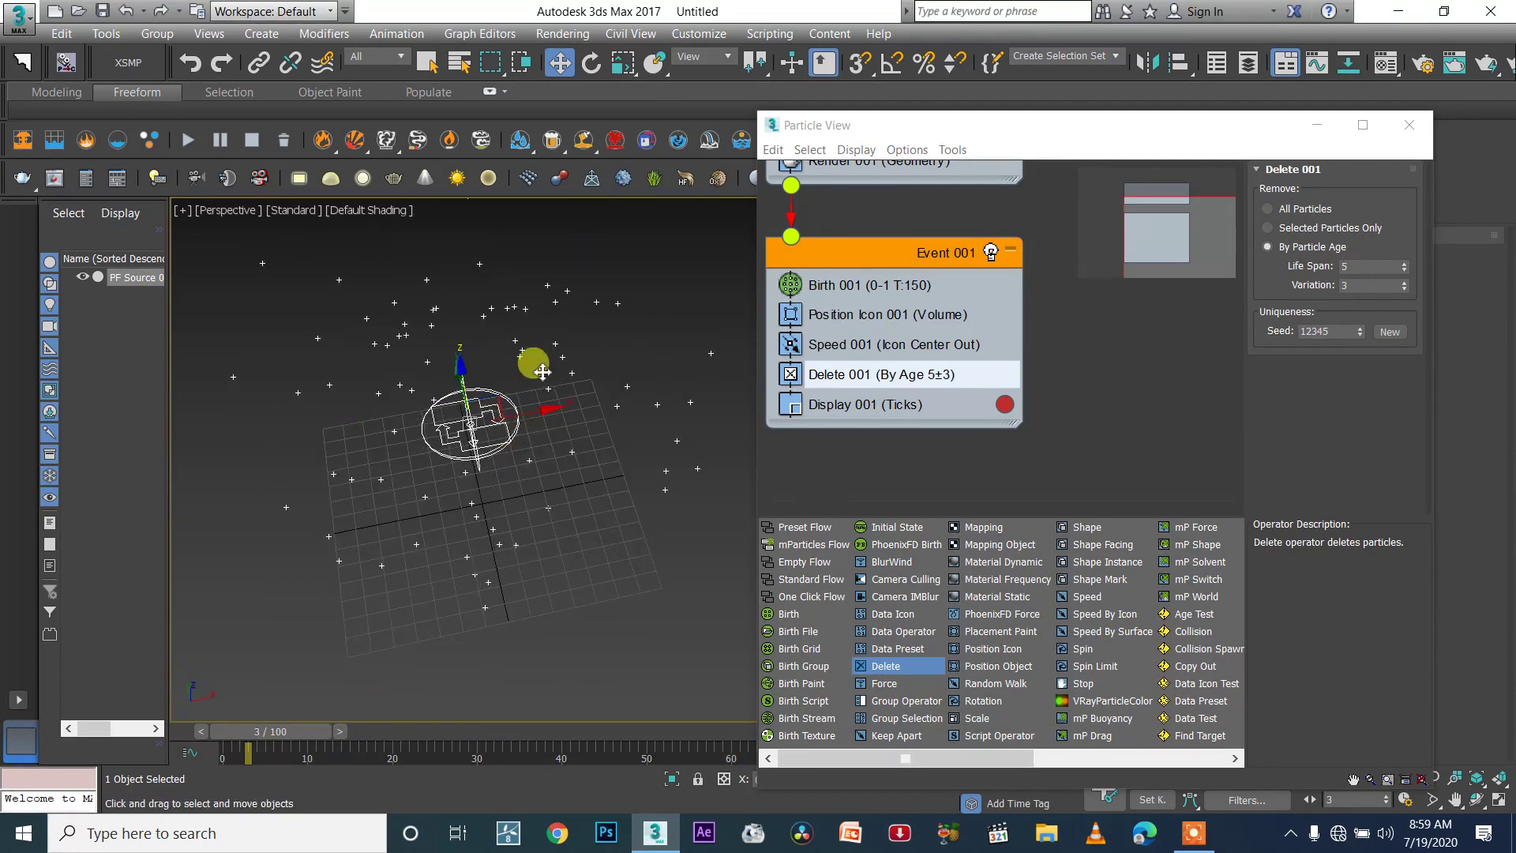
alt+middle_drag(548, 335, 534, 348)
mouse_move(281, 731)
mouse_down()
mouse_move(331, 715)
mouse_move(367, 676)
mouse_up()
scroll(410, 585, down, 5)
drag(344, 731, 300, 718)
Step: Raise the PF Source emitter higher above the grid and return the animation to frame 2
key(w)
alt+middle_drag(442, 505, 505, 405)
drag(428, 481, 428, 407)
alt+middle_drag(419, 523, 371, 549)
drag(332, 735, 272, 720)
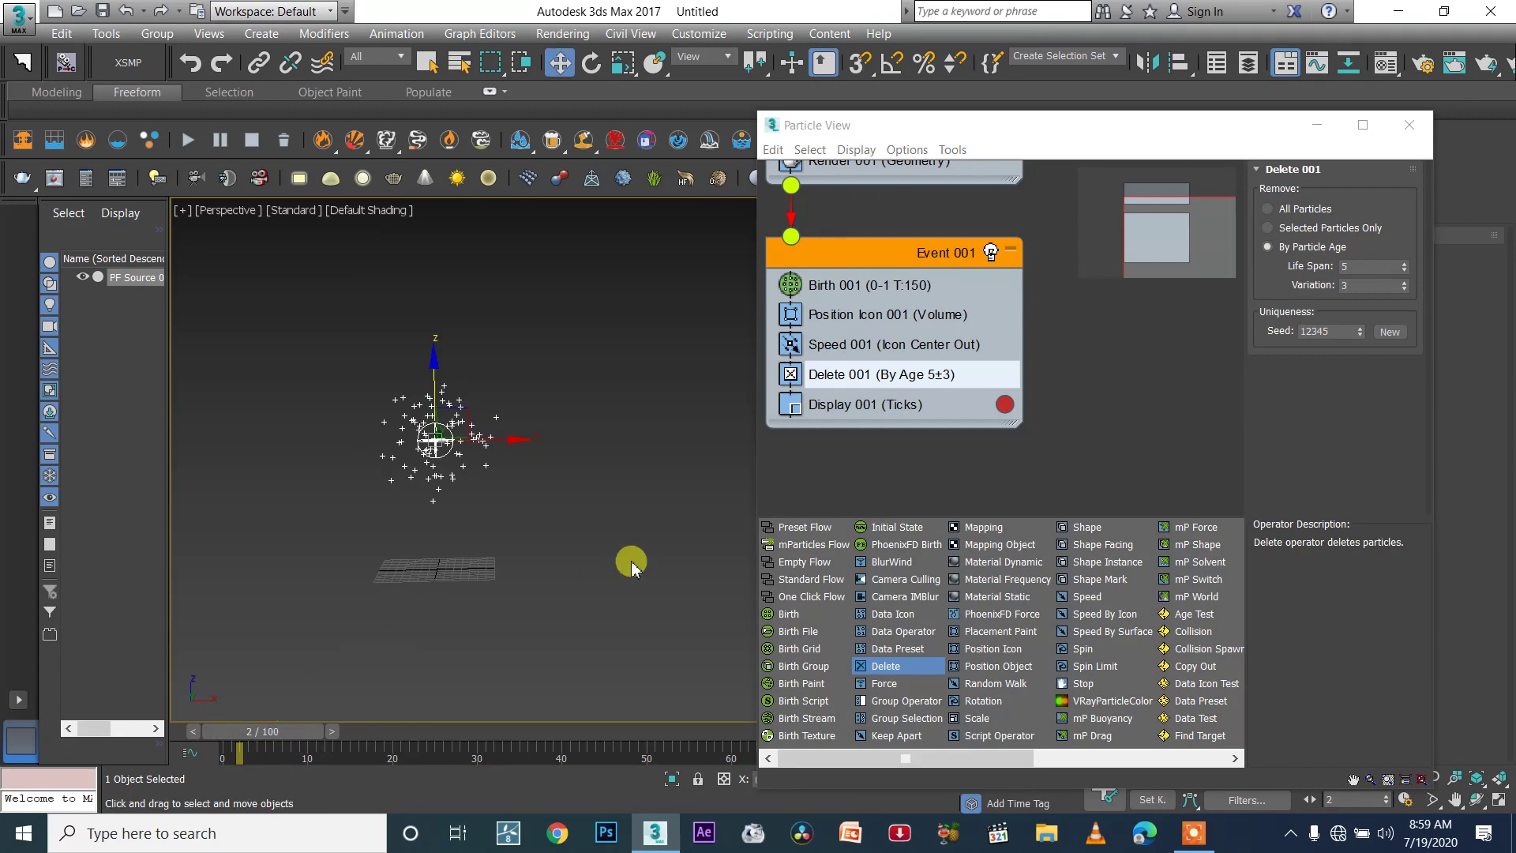
scroll(841, 393, up, 1)
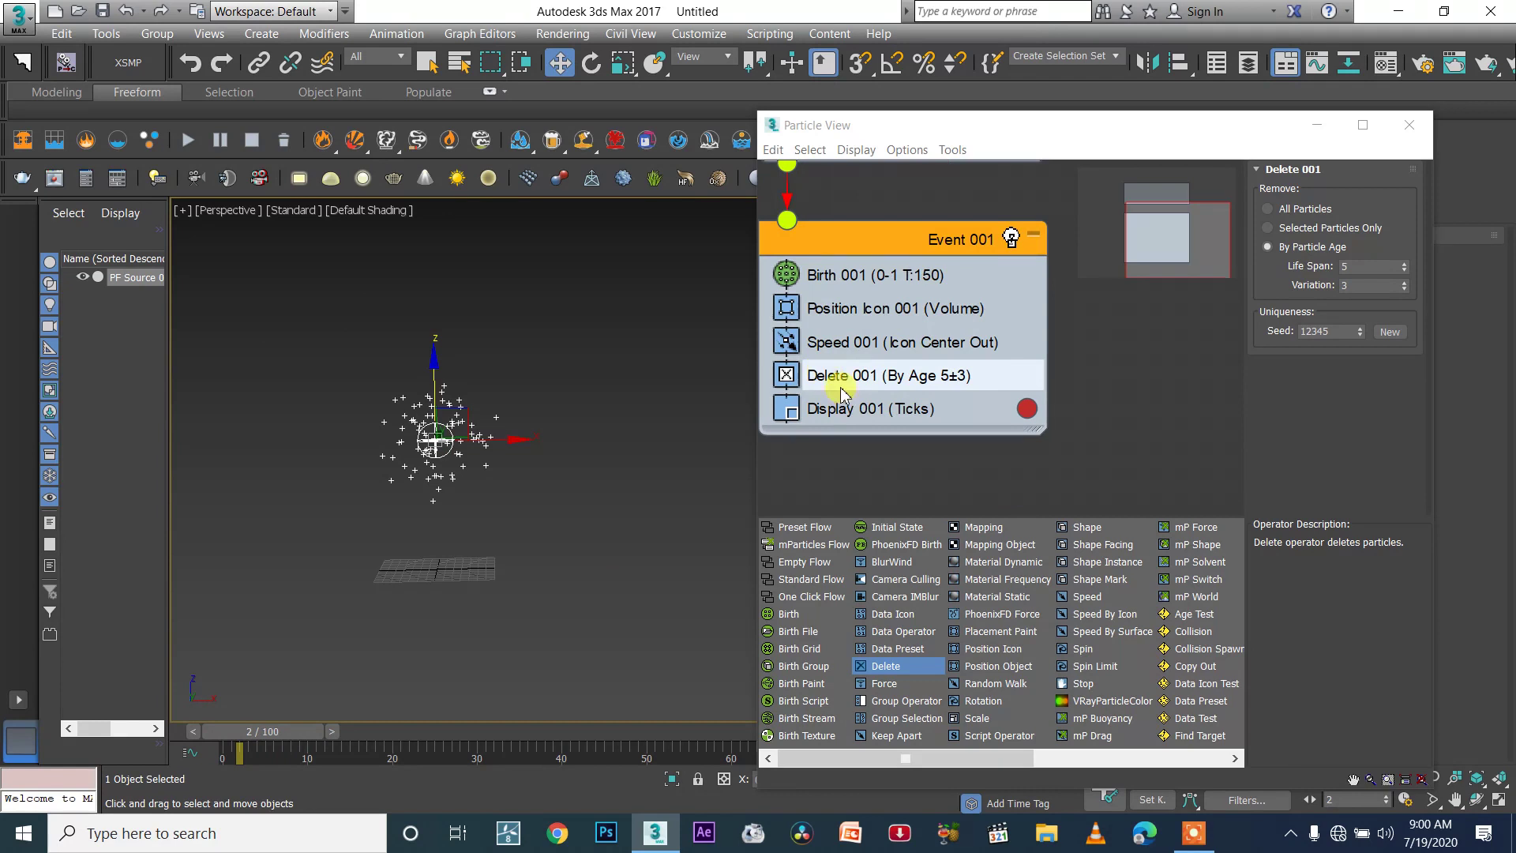
Step: Insert a Spawn test between the Delete and Display operators in Event 001, and move the animation to frame 4
scroll(859, 412, up, 1)
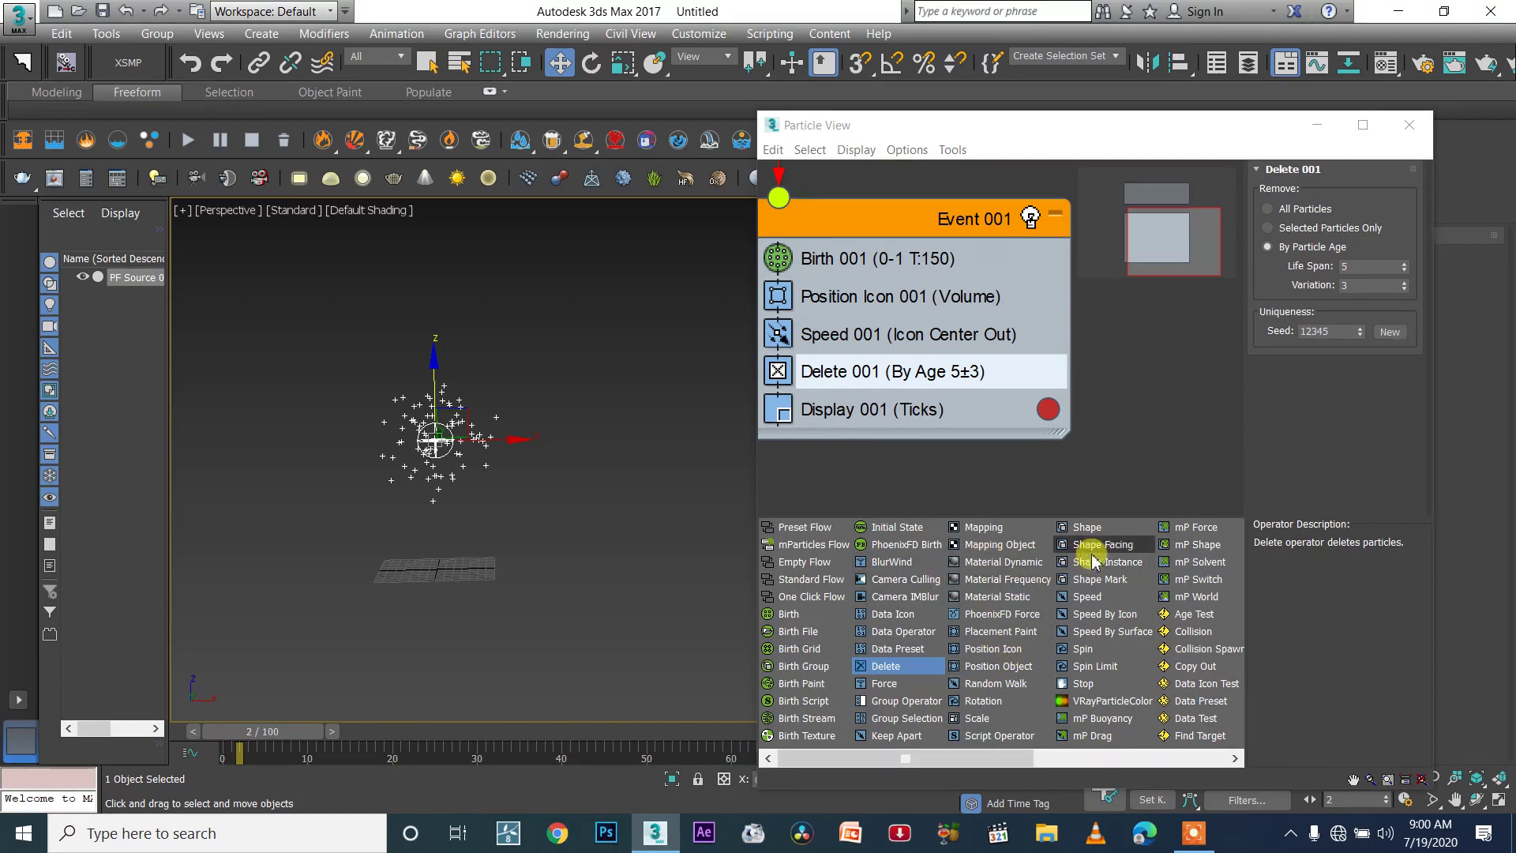
drag(1016, 760, 1130, 759)
drag(1096, 631, 854, 397)
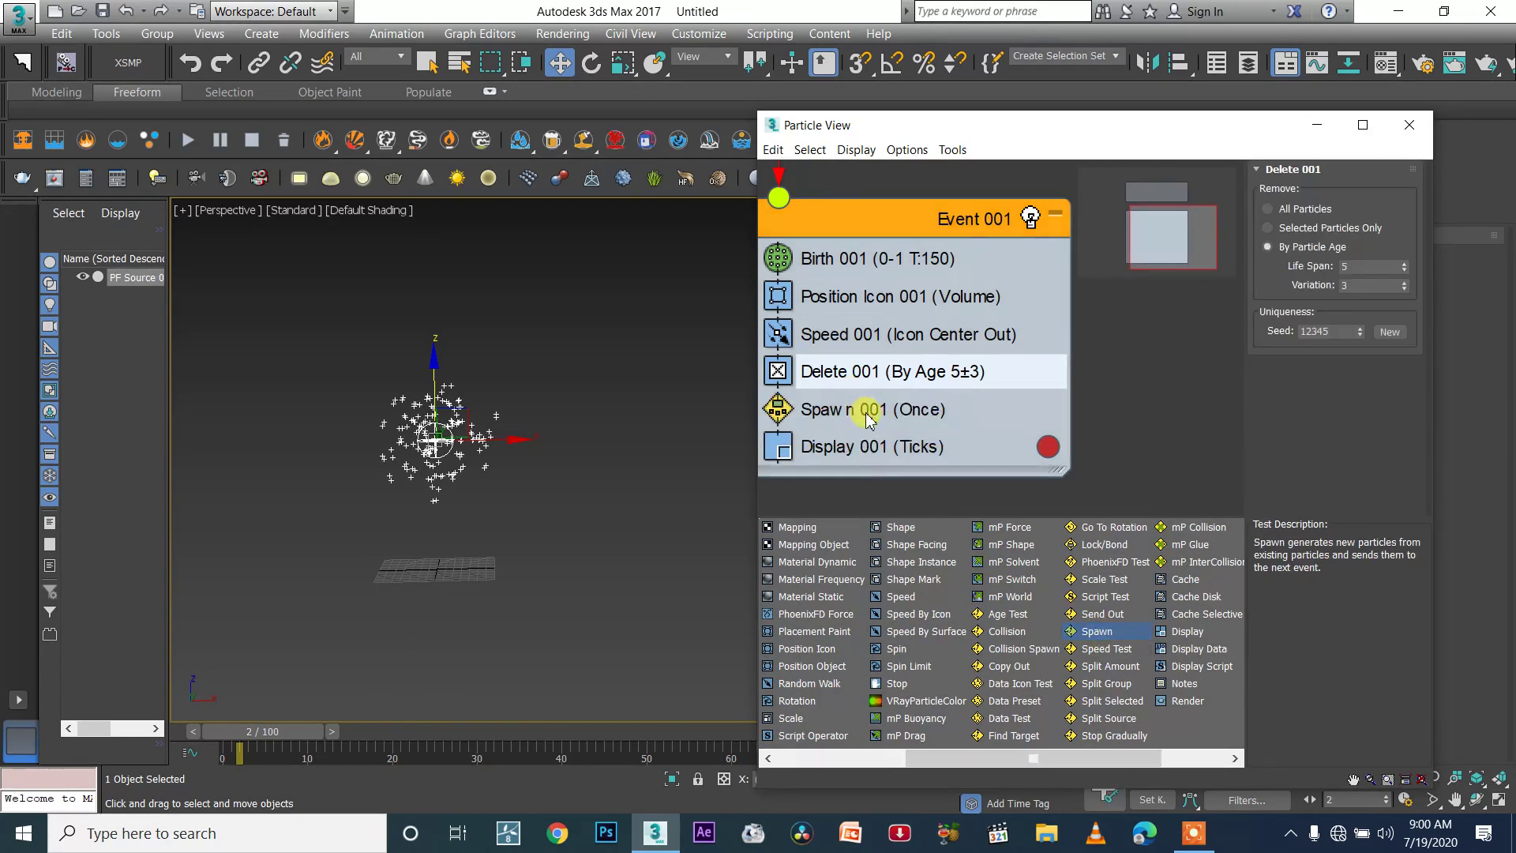
scroll(521, 437, up, 4)
middle_drag(545, 431, 649, 404)
drag(279, 728, 313, 720)
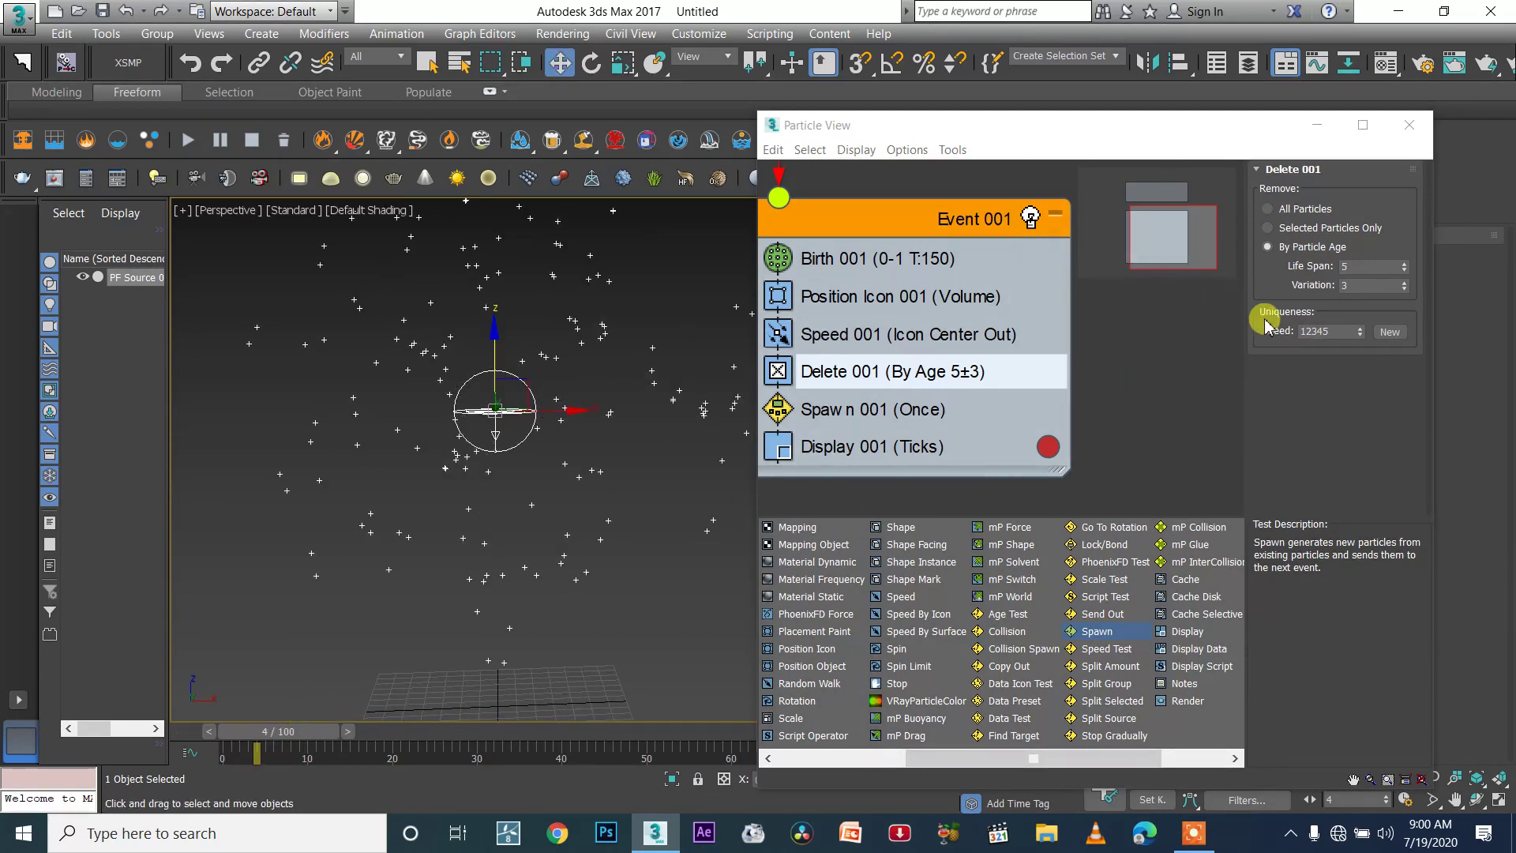
Step: Set the Spawn test to spawn by travel distance with a step size of 6
click(887, 408)
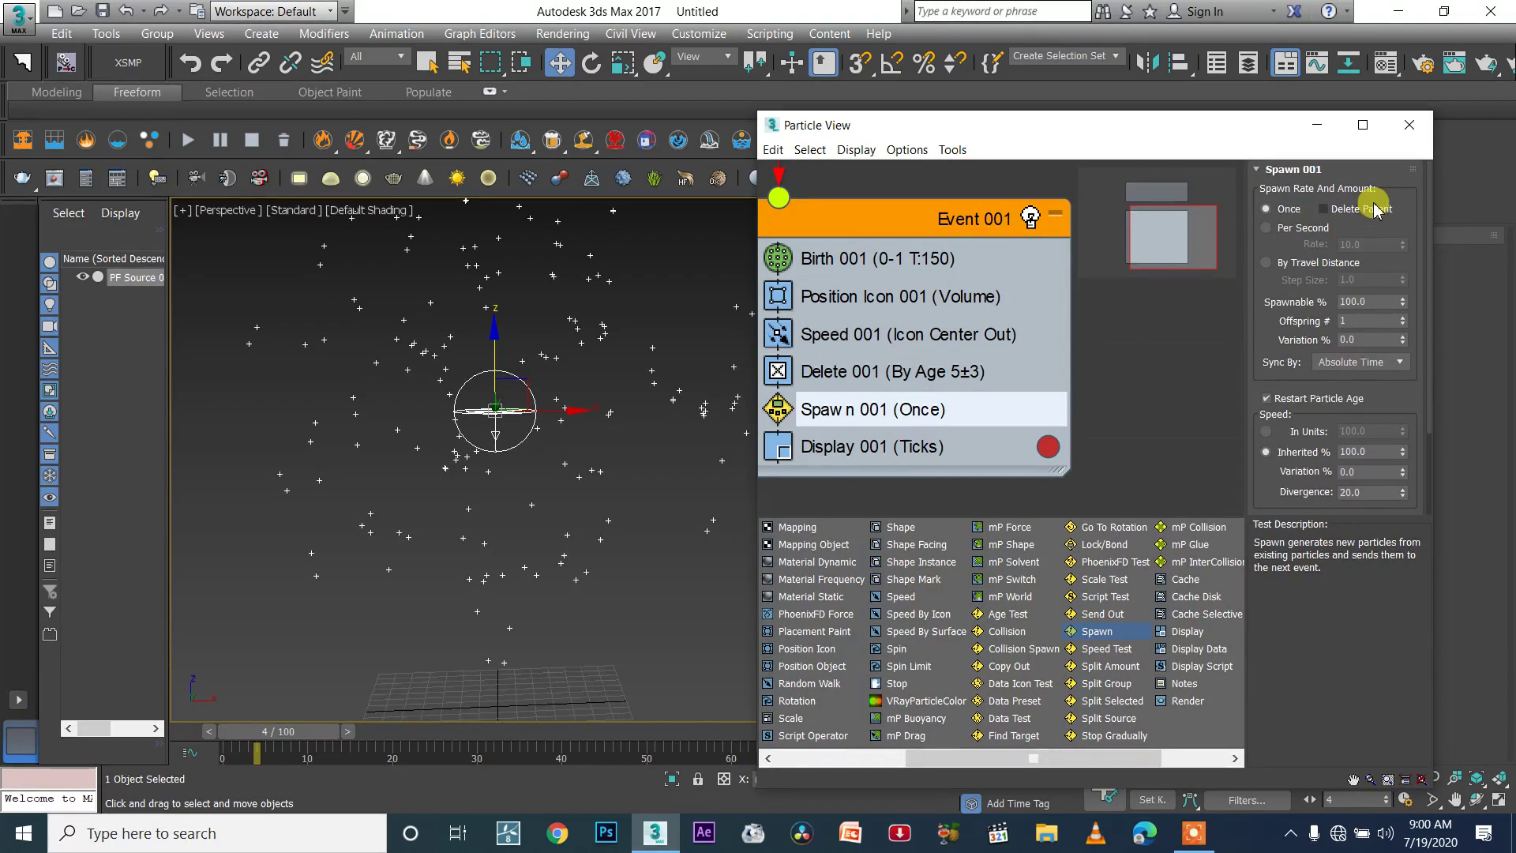
click(1285, 264)
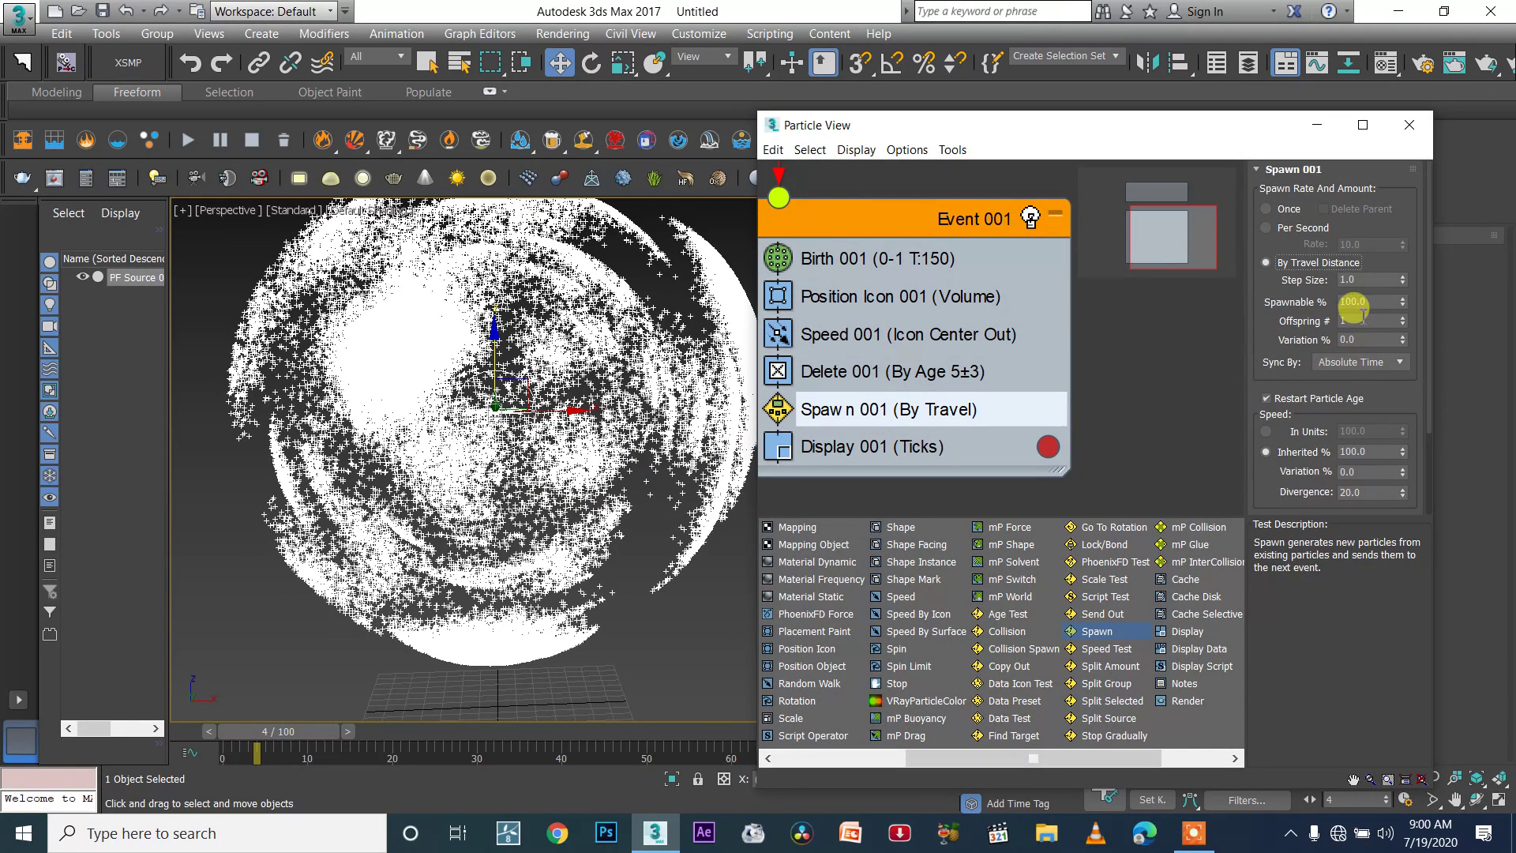
double_click(1370, 280)
text(6)
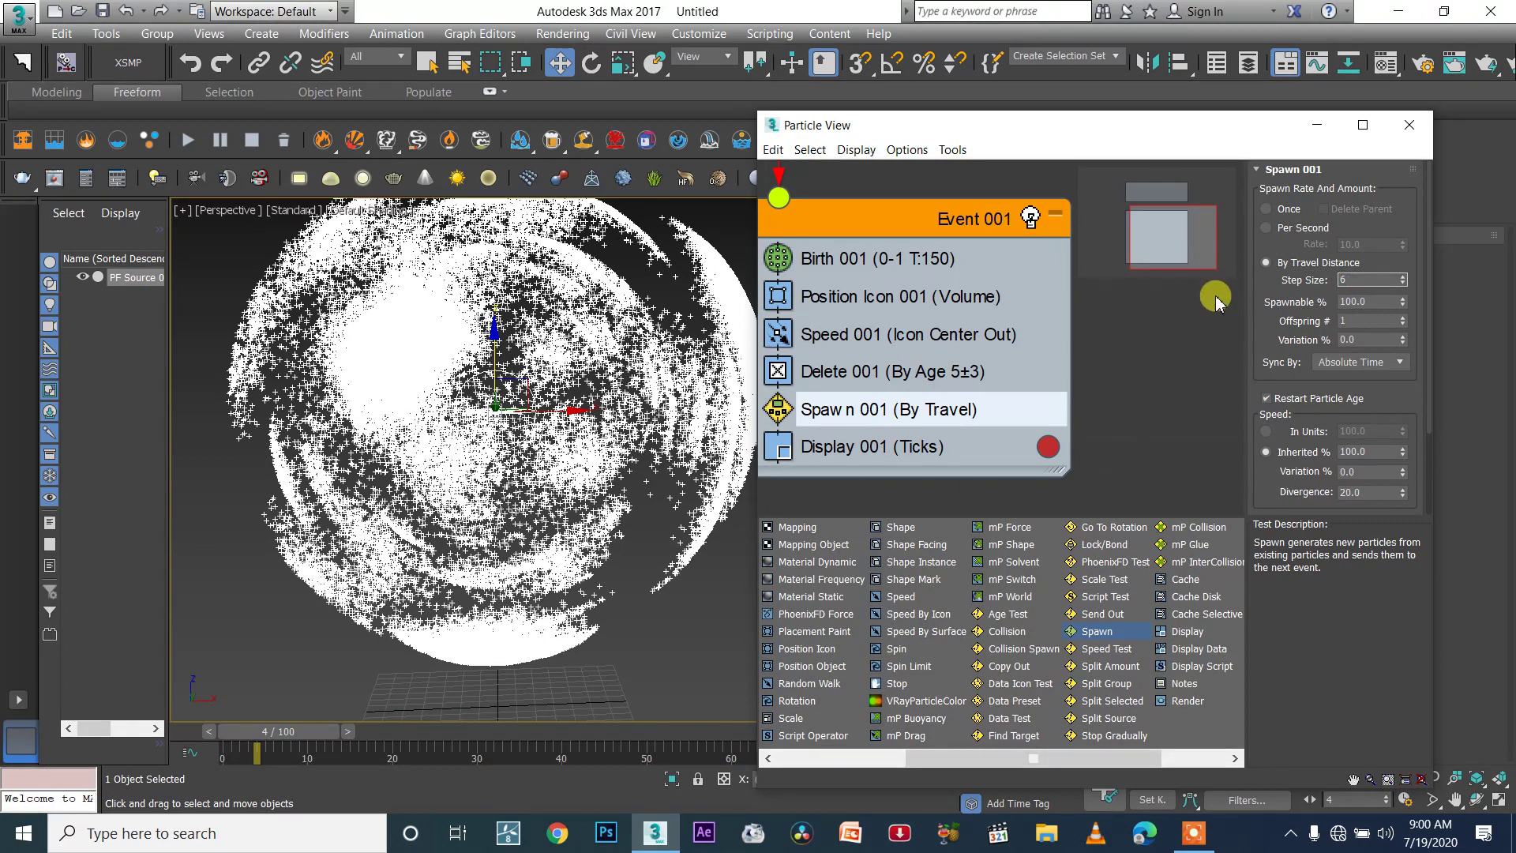
Step: Set the Spawn test's offspring count to 20 with a variation of 23%, and move the animation to frame 2
double_click(1357, 321)
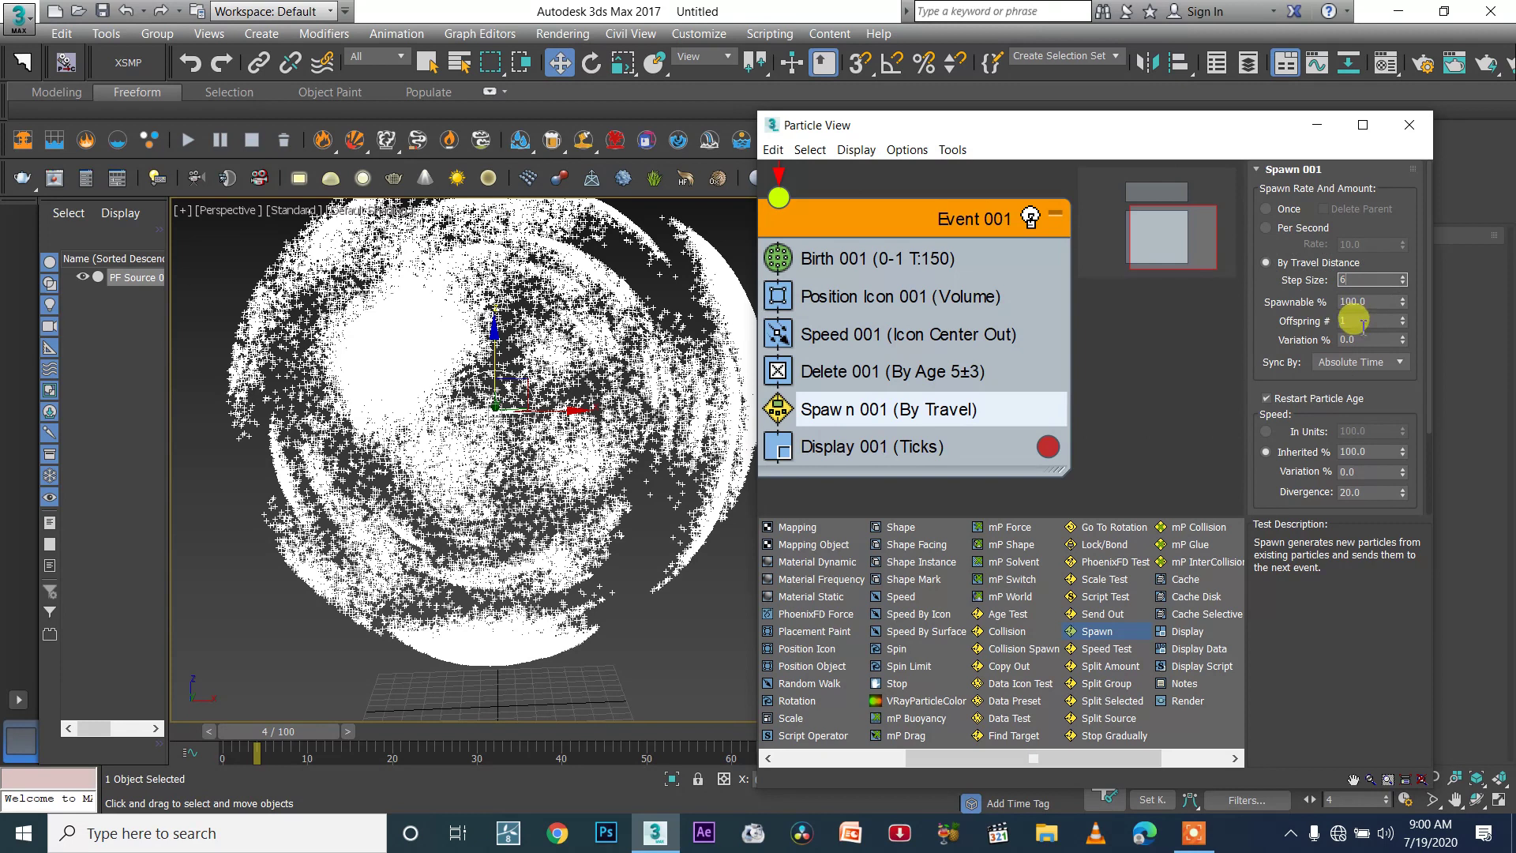
text(20)
key(Return)
double_click(1350, 321)
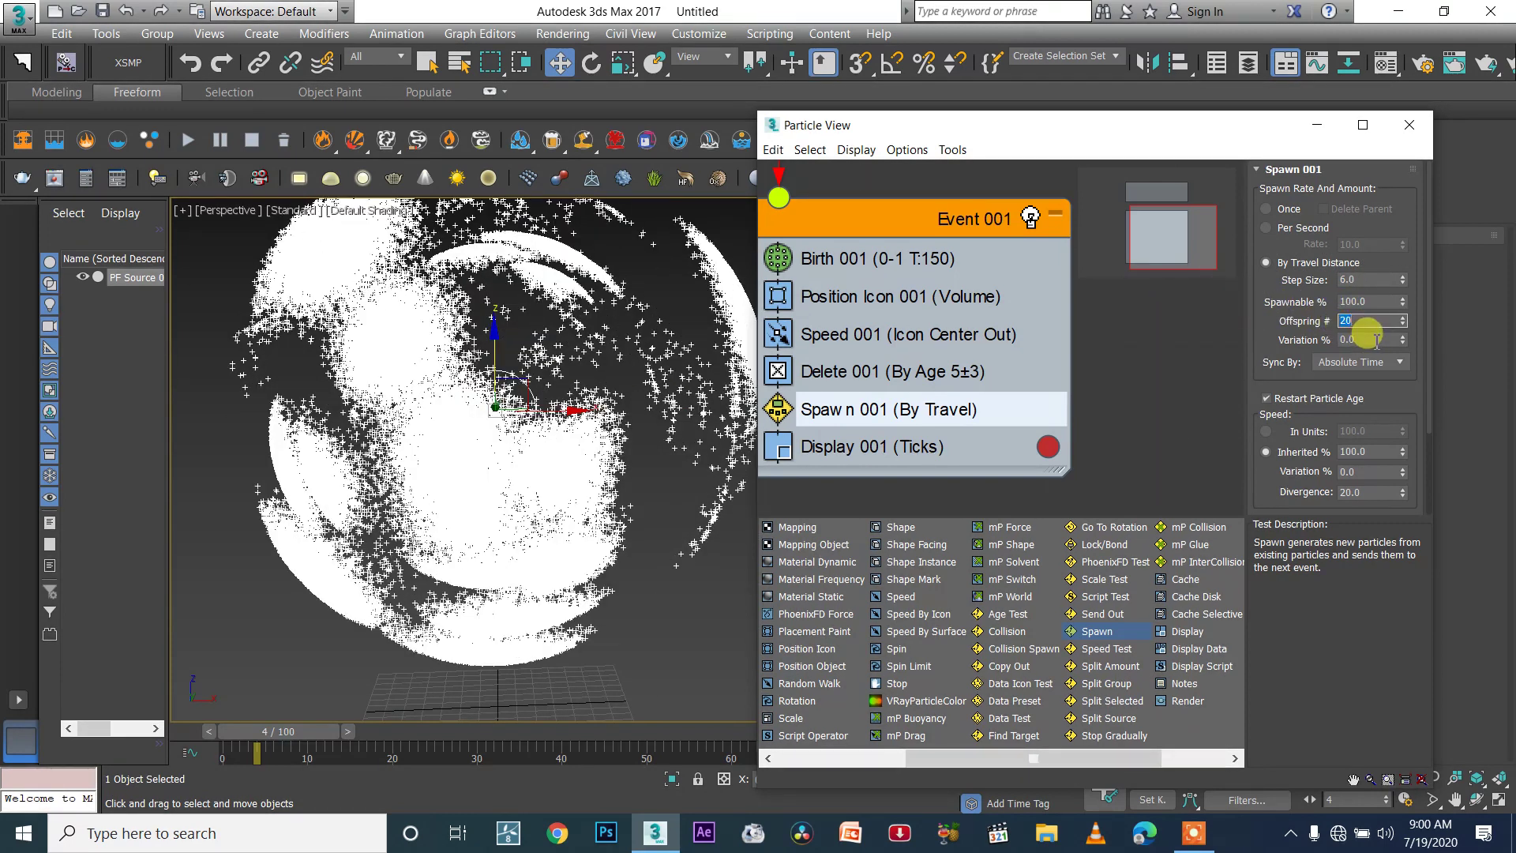
double_click(1376, 340)
text(2)
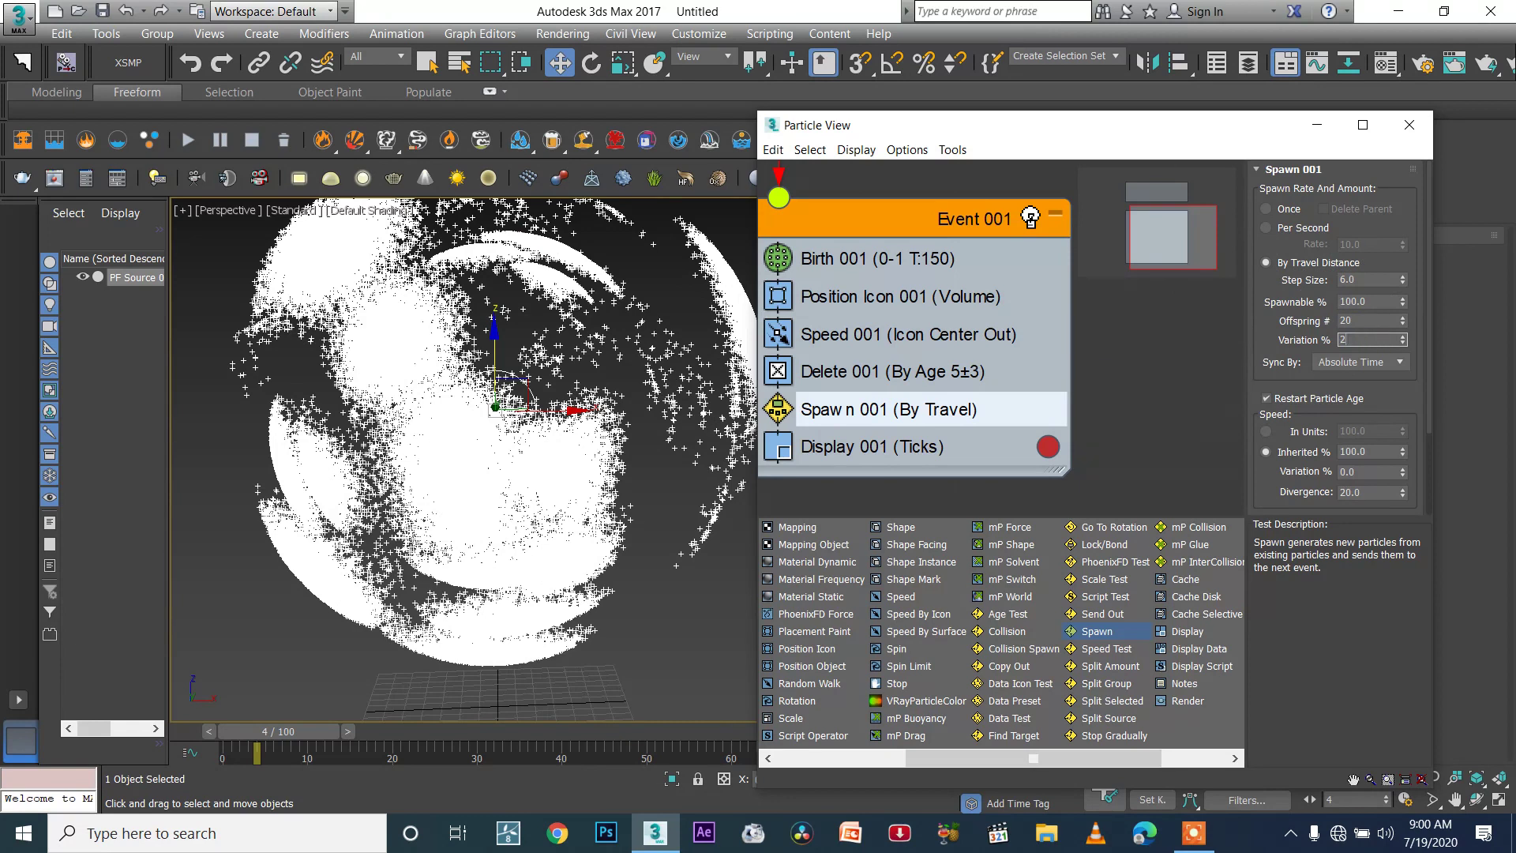
text(3)
key(Return)
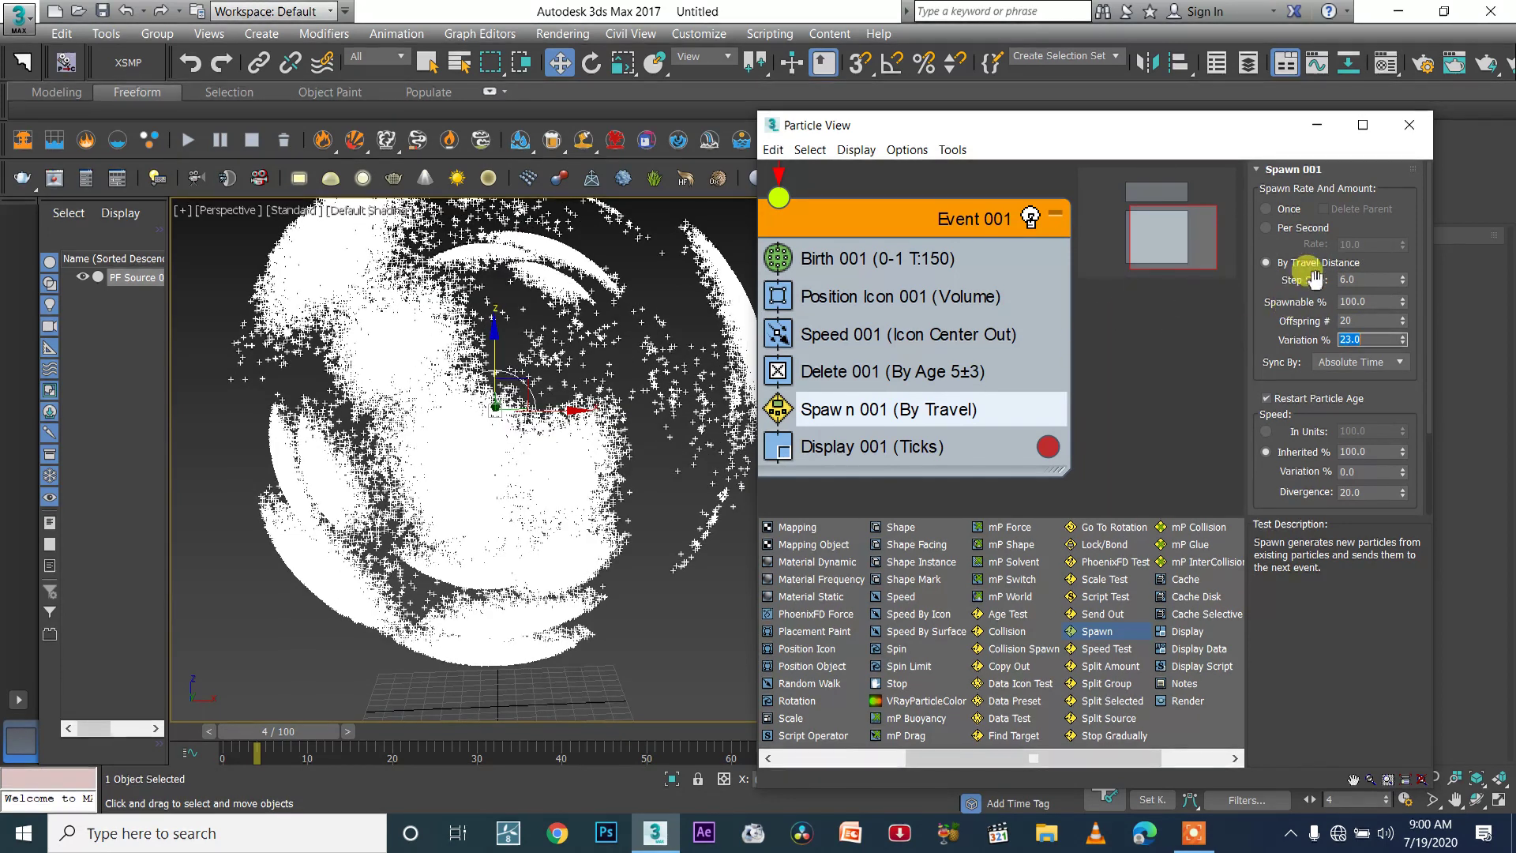
mouse_move(269, 734)
mouse_down()
mouse_move(215, 740)
mouse_move(263, 733)
mouse_up()
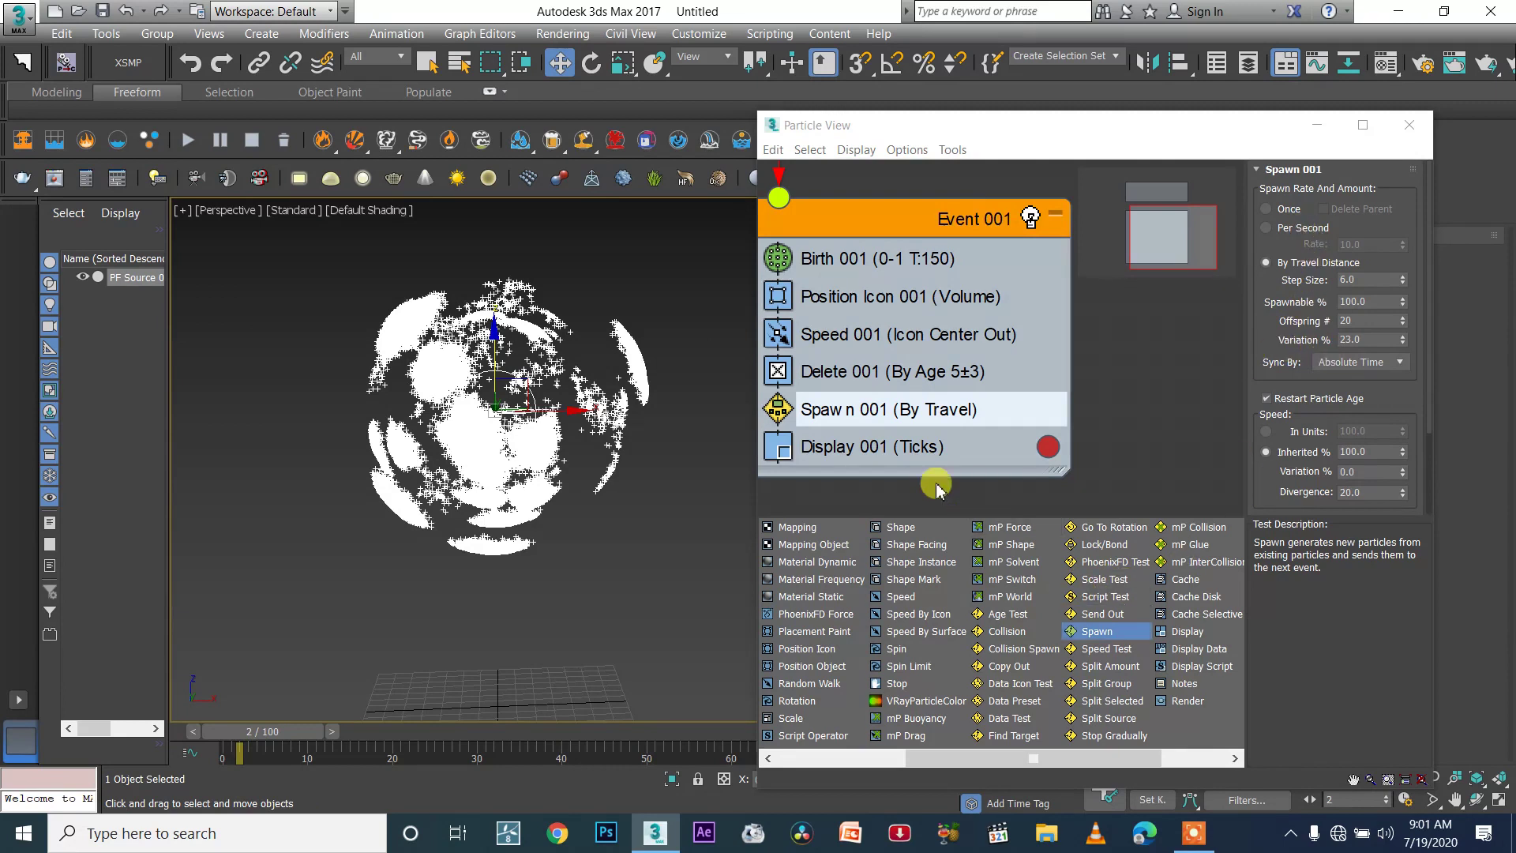
click(878, 451)
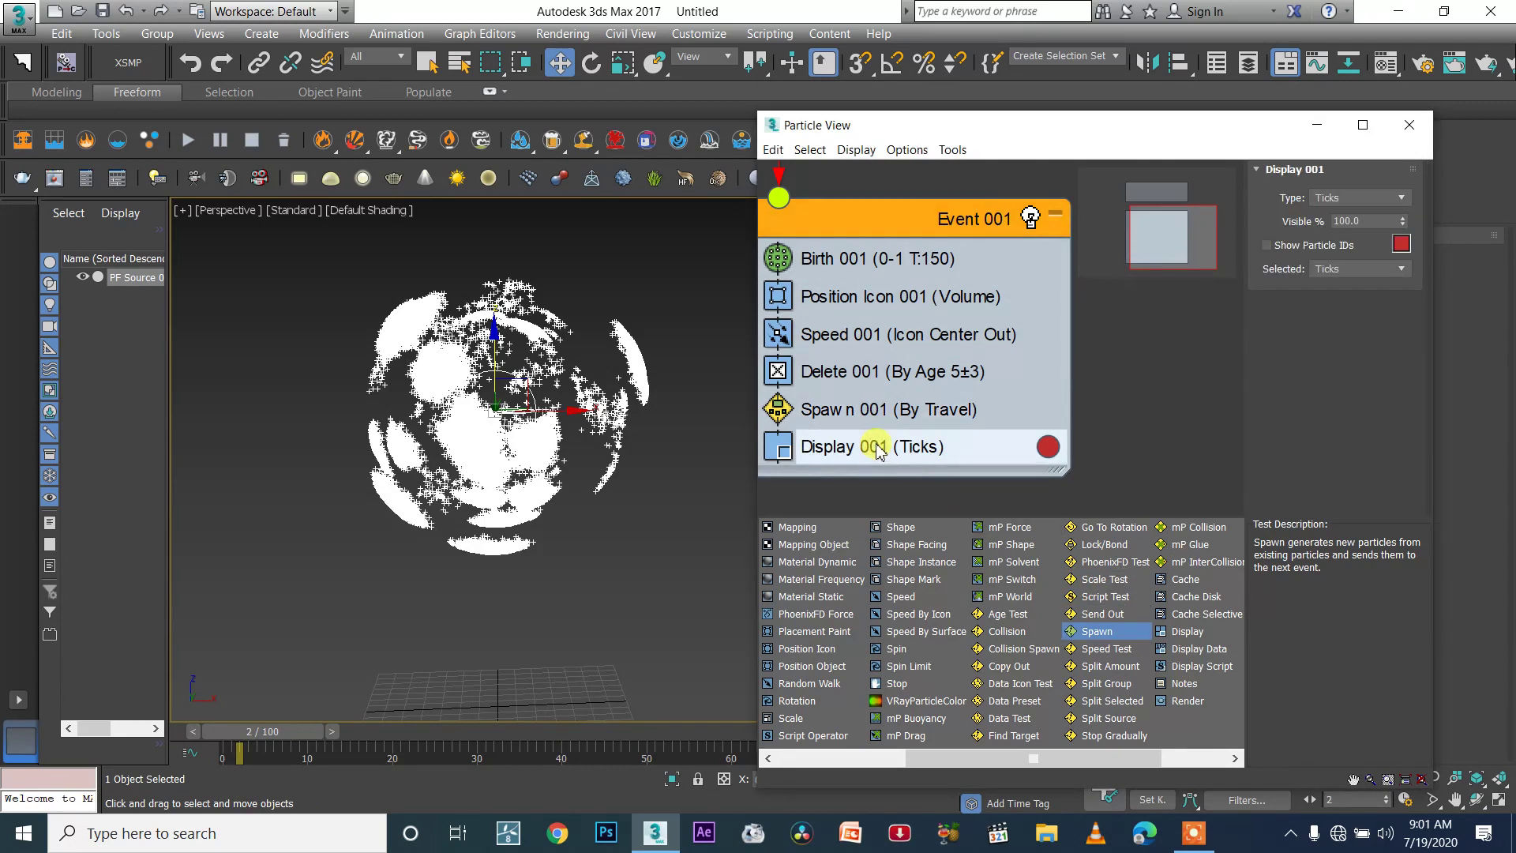
click(894, 419)
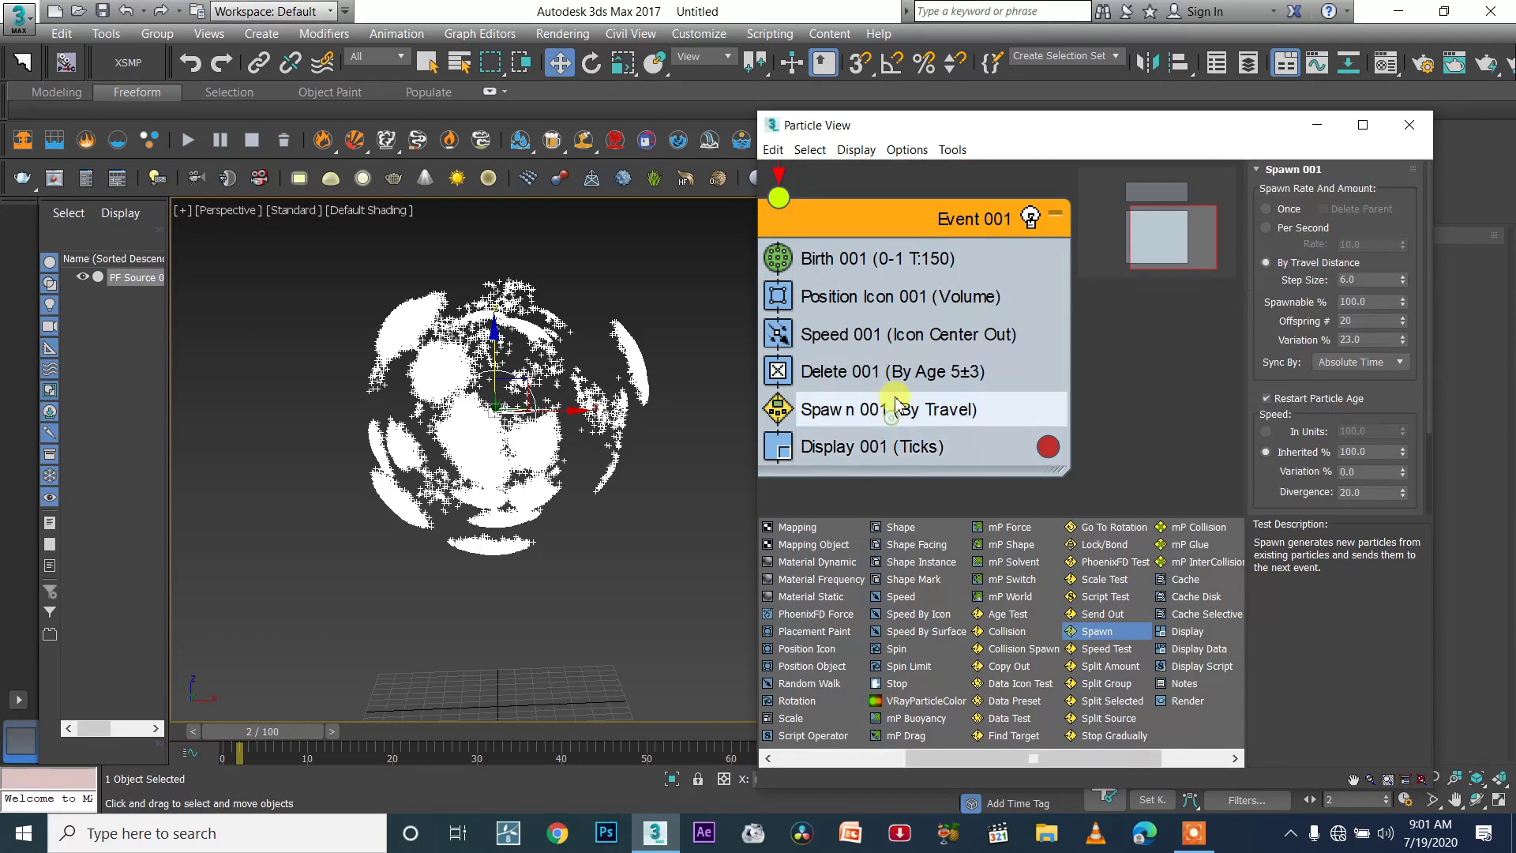
click(1194, 833)
click(1019, 813)
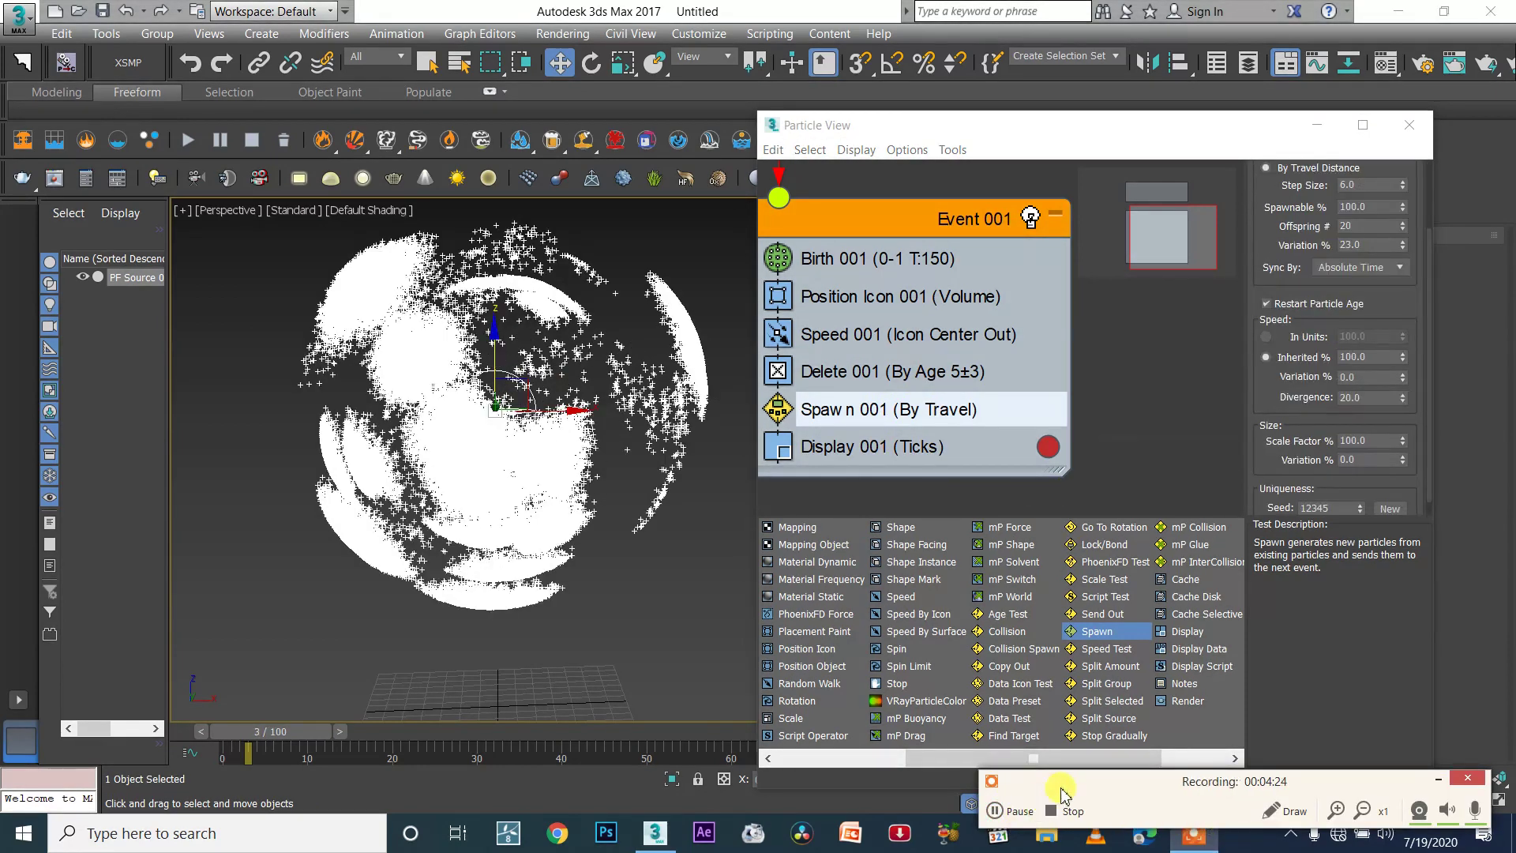
click(1436, 779)
drag(254, 727, 270, 732)
click(268, 719)
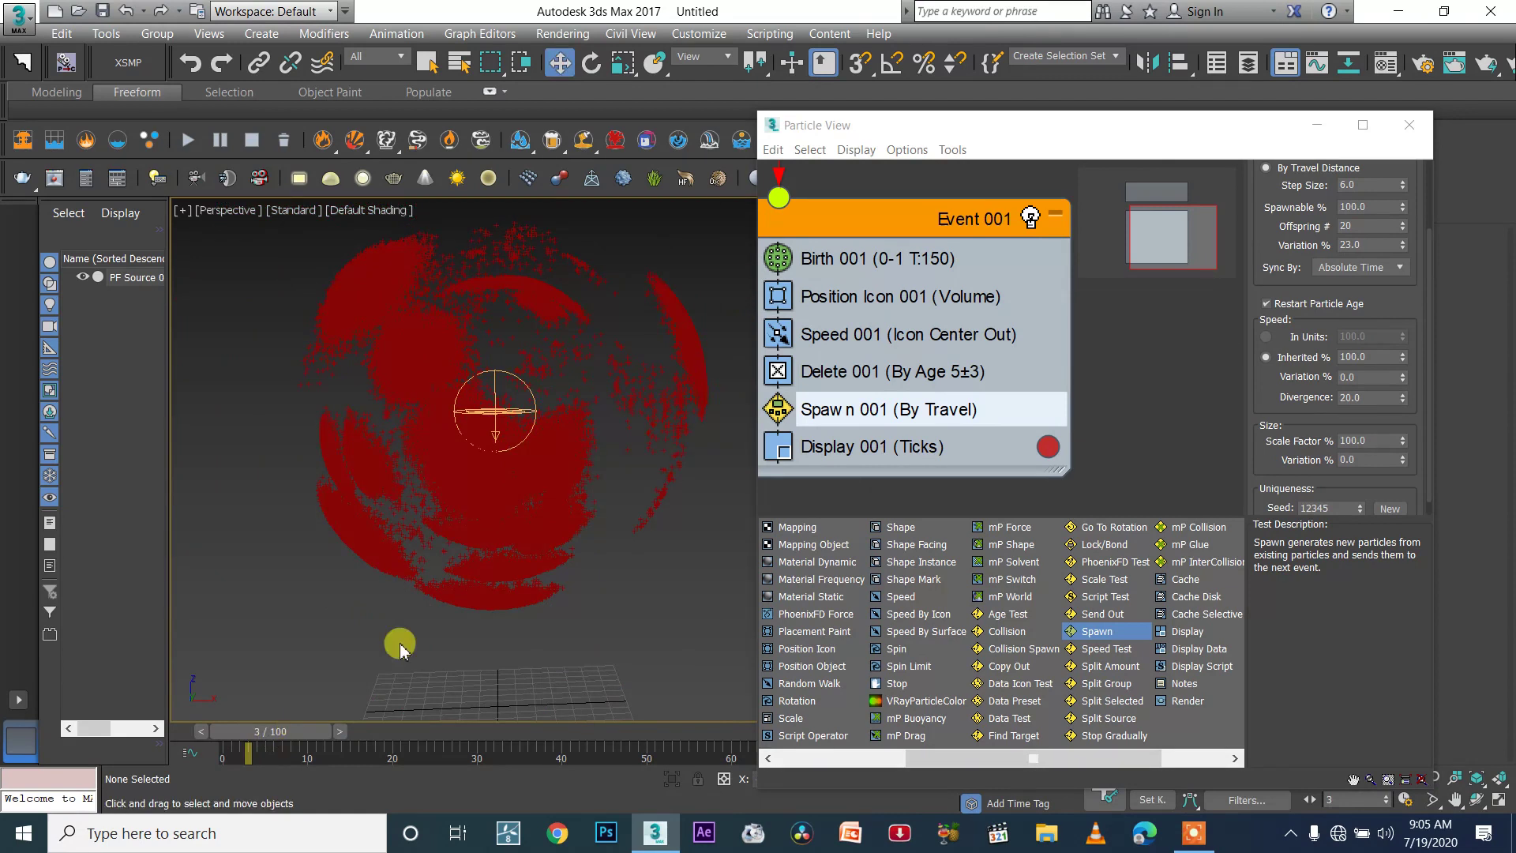
click(499, 429)
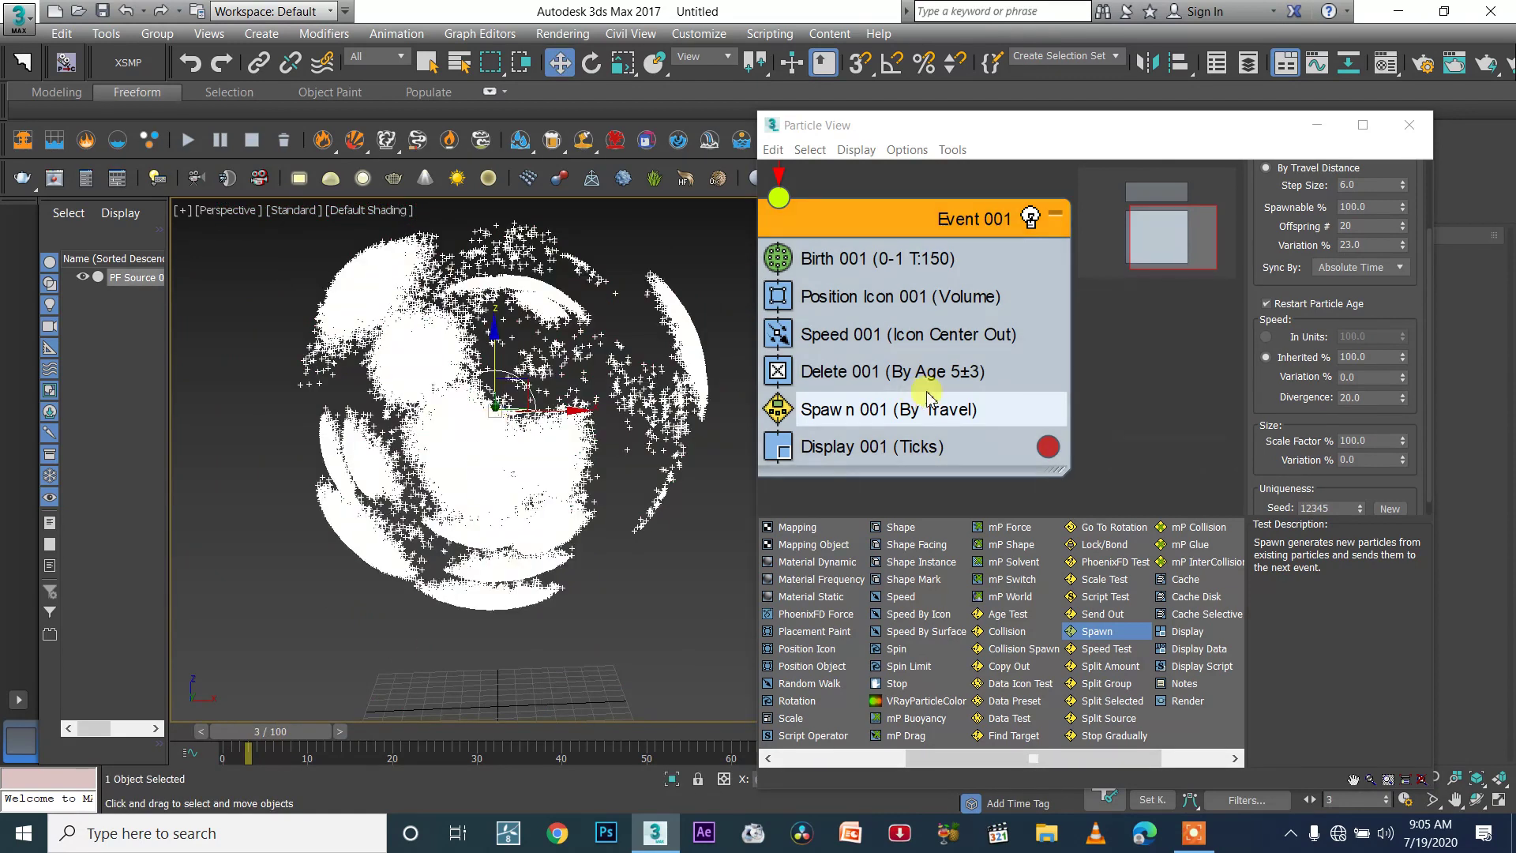
Step: Set the inherited speed of the spawned particles to 16% in the Spawn test
click(970, 423)
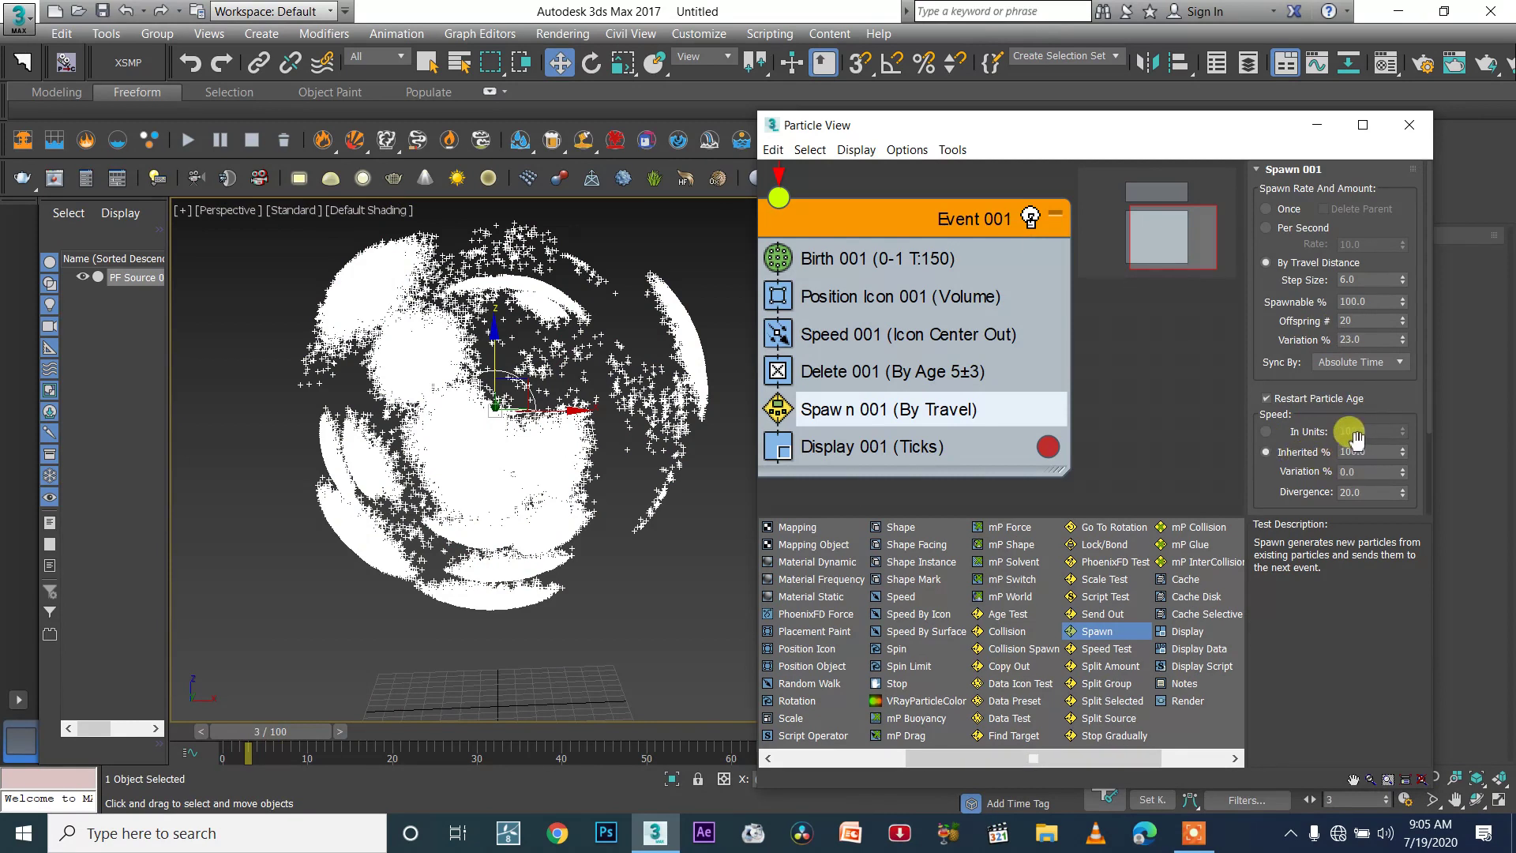
double_click(1376, 450)
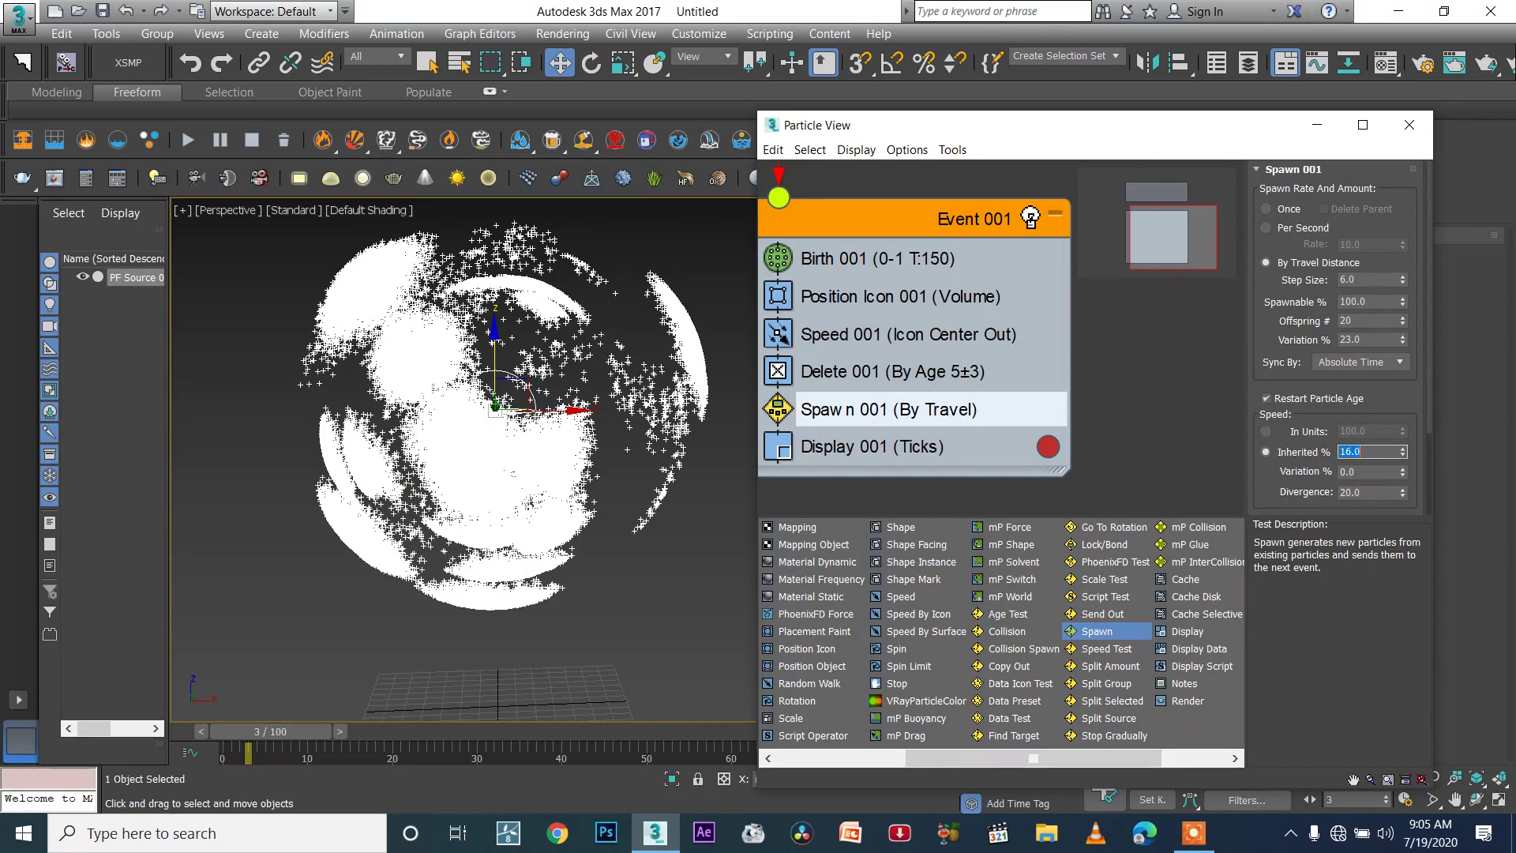
click(911, 375)
mouse_move(312, 732)
mouse_down()
mouse_move(297, 733)
mouse_move(312, 732)
mouse_up()
key(w)
Step: Set the Spawn test's speed variation to 36% and its divergence to 43
click(1318, 460)
drag(1406, 477, 1406, 448)
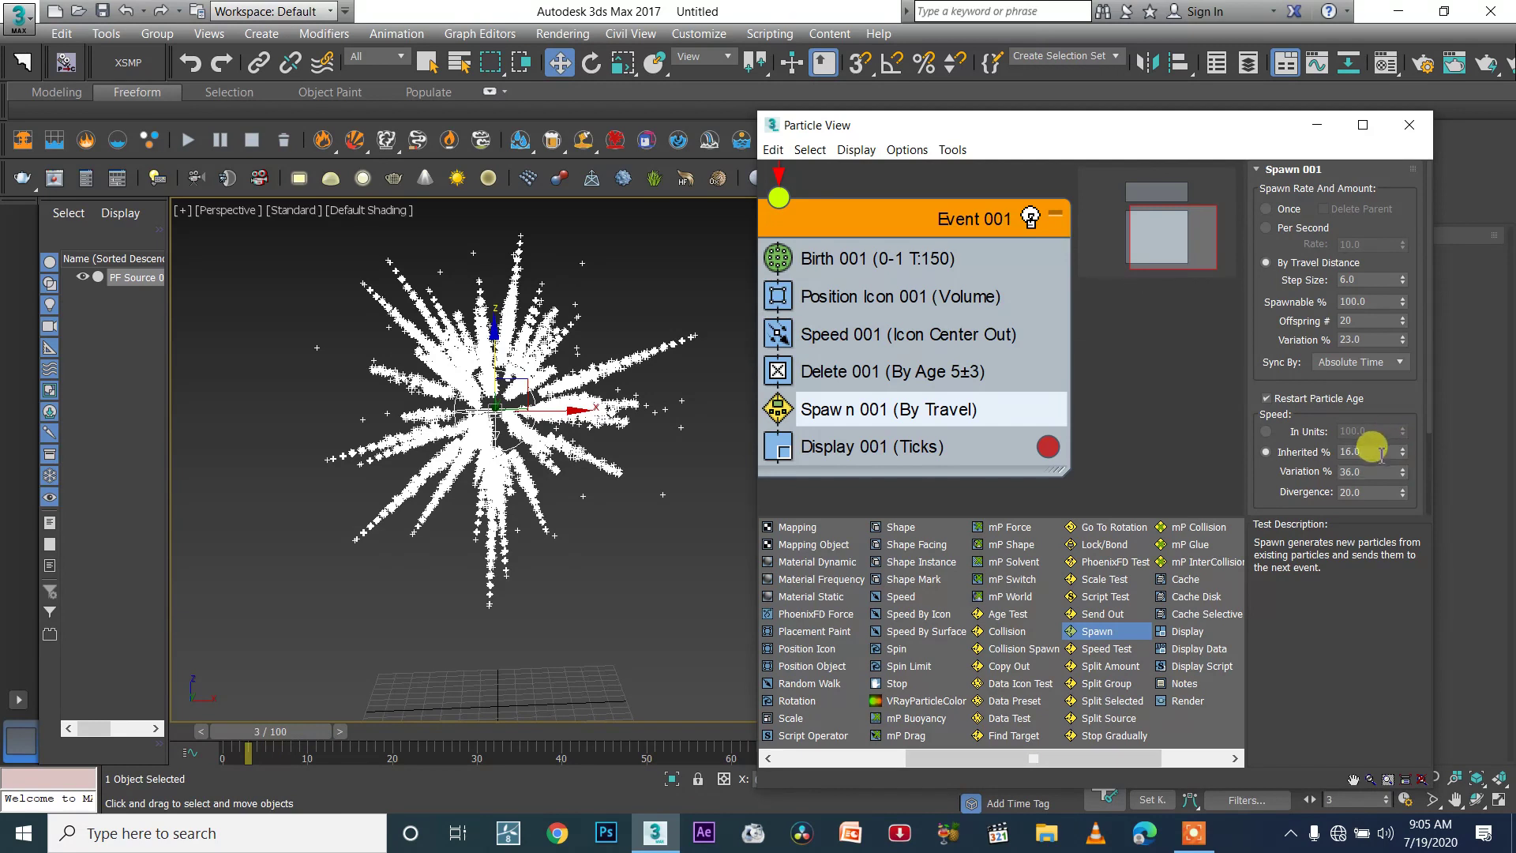
click(1392, 477)
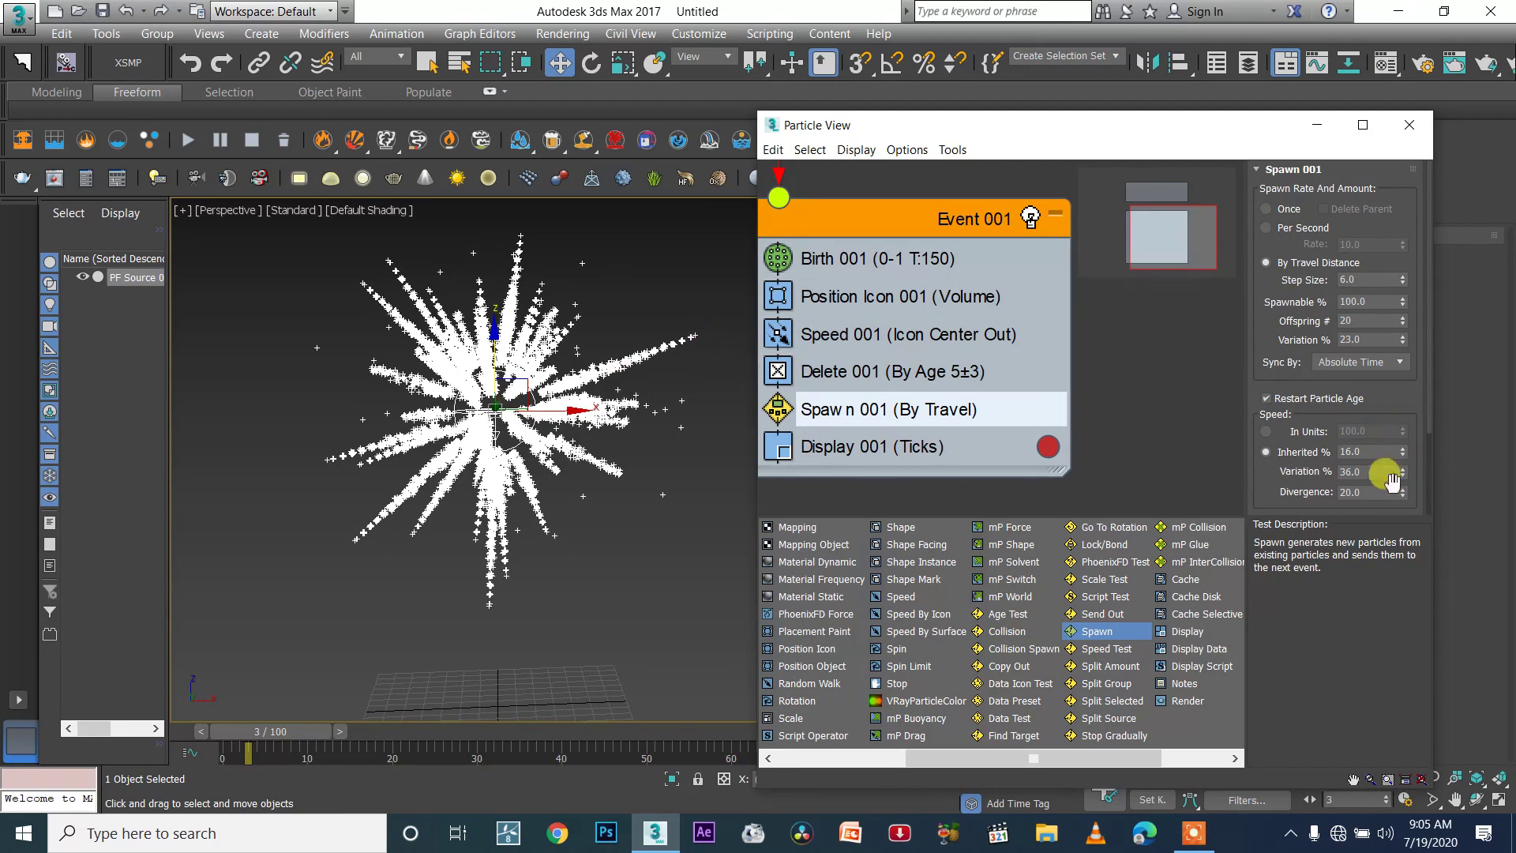
drag(1405, 492, 1406, 440)
Step: Examine the spawned particle trails from another angle and scrub through the animation, stopping at frame 10
scroll(533, 411, up, 5)
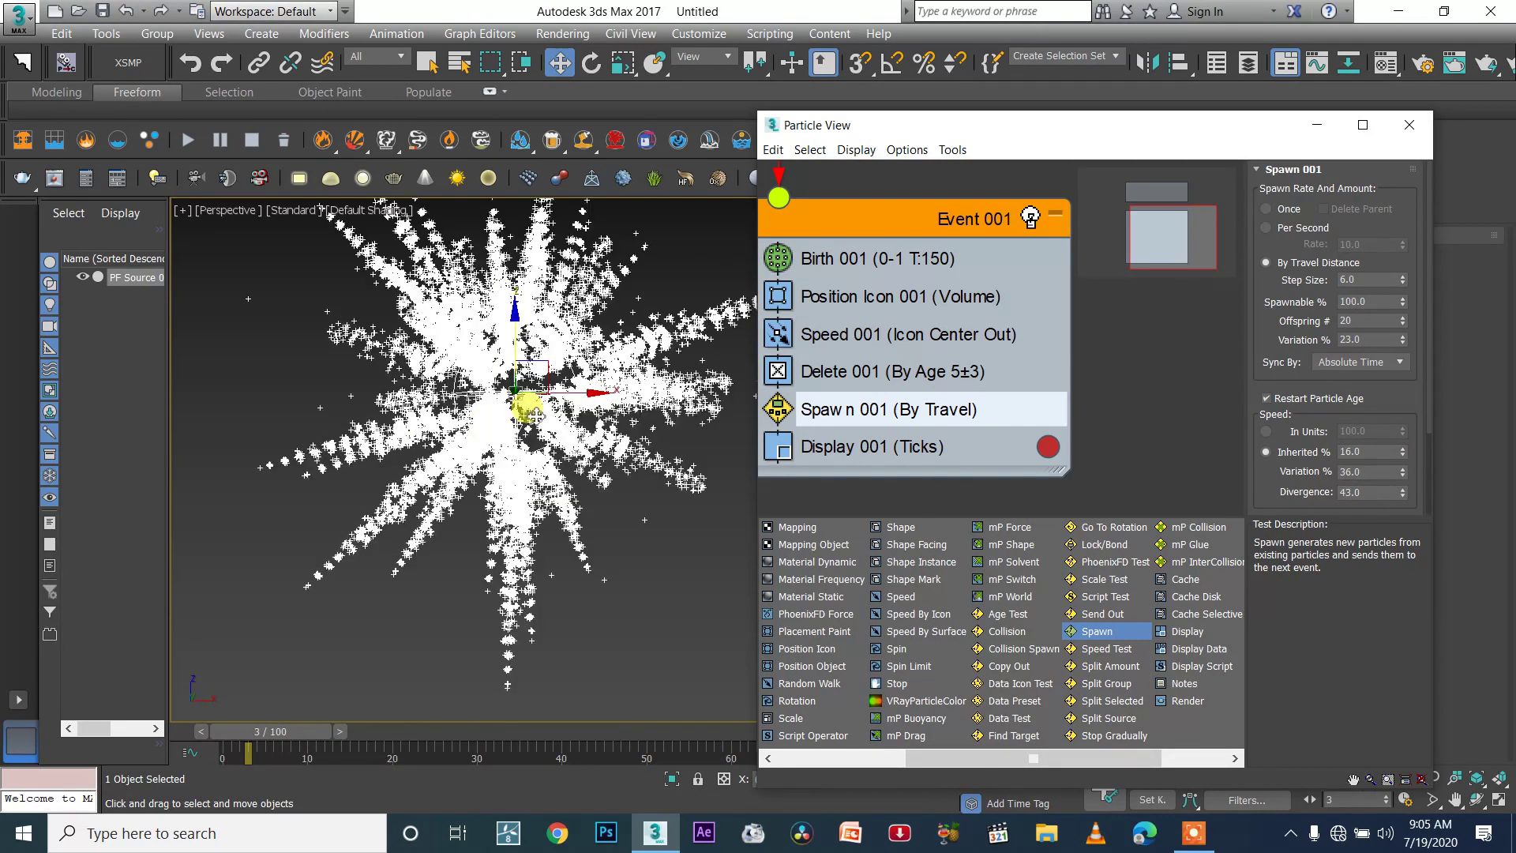
mouse_move(464, 477)
alt+middle_down()
mouse_move(396, 514)
mouse_move(508, 484)
mouse_move(416, 484)
mouse_move(534, 473)
mouse_move(550, 496)
mouse_move(582, 501)
alt+middle_up()
scroll(550, 505, down, 5)
drag(269, 744, 431, 705)
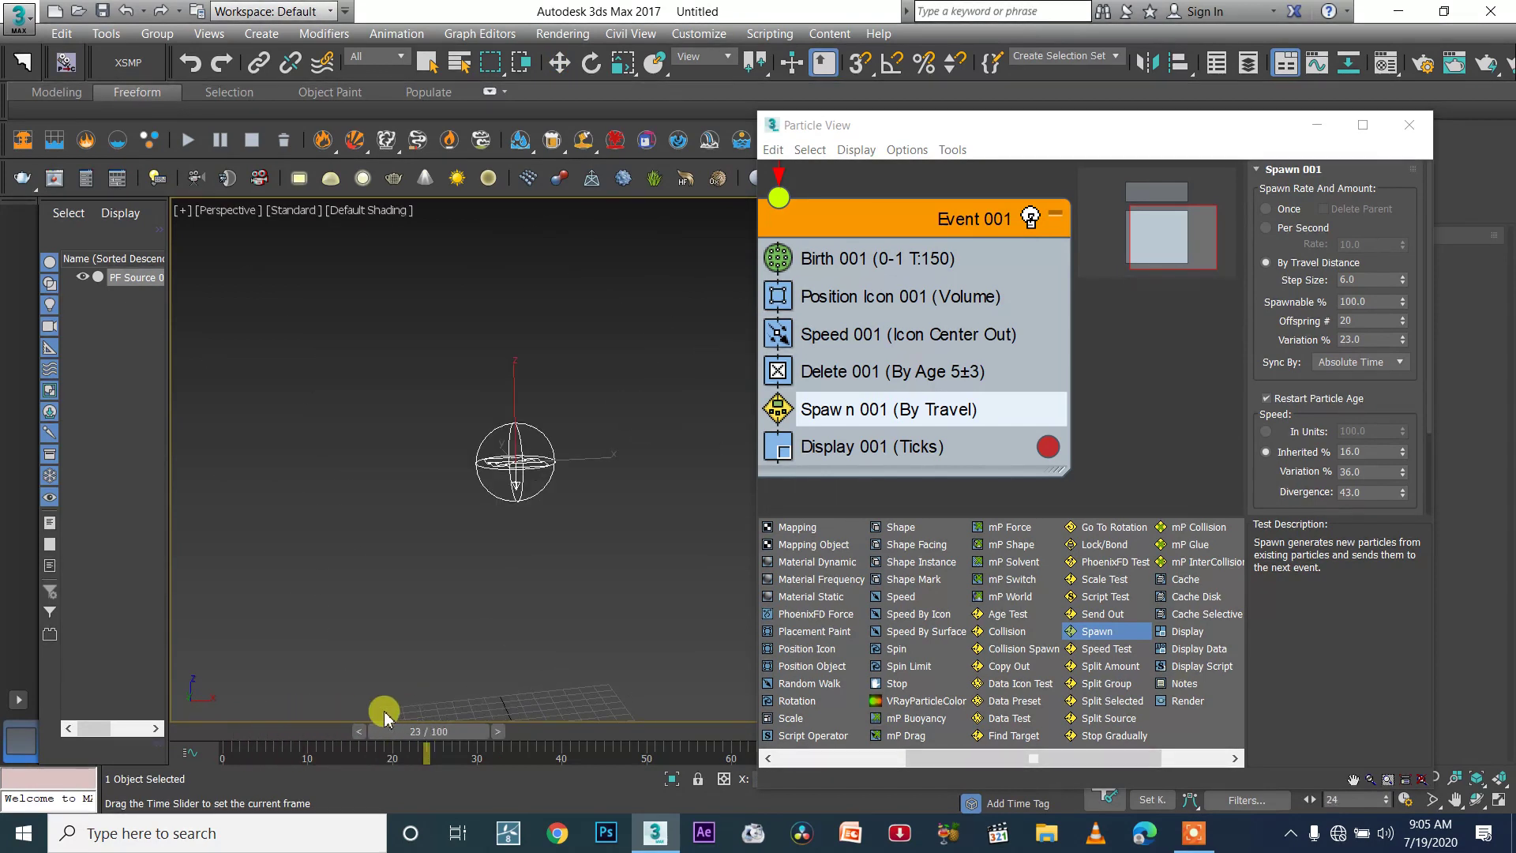
mouse_move(337, 716)
mouse_down()
mouse_move(254, 708)
mouse_move(237, 688)
mouse_move(330, 695)
mouse_up()
key(w)
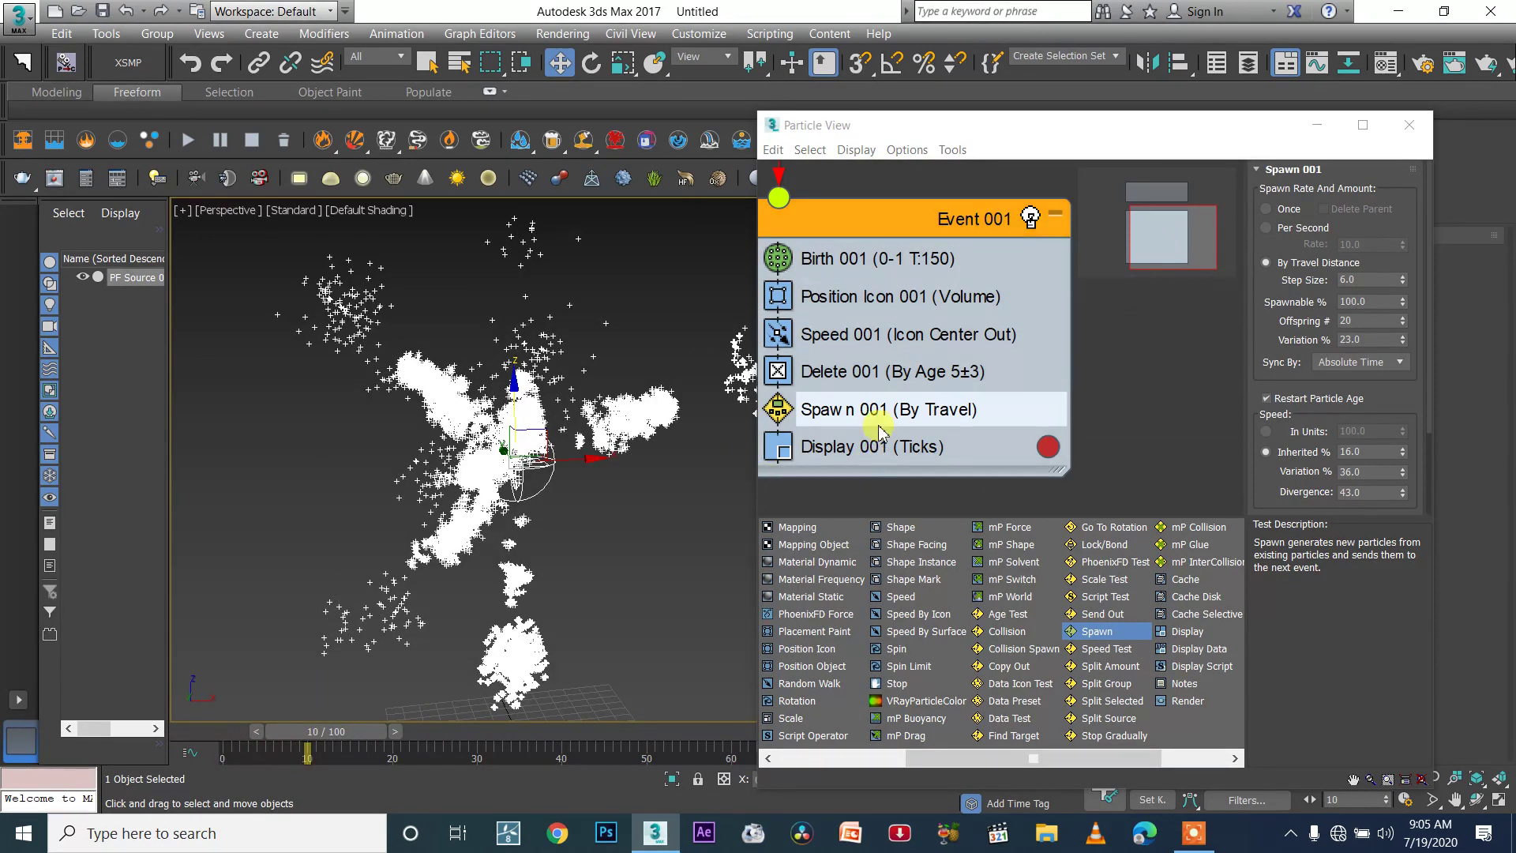
Step: Try a particle-age variation of 1 on the Delete operator and restore it to 3
scroll(879, 431, down, 2)
click(868, 382)
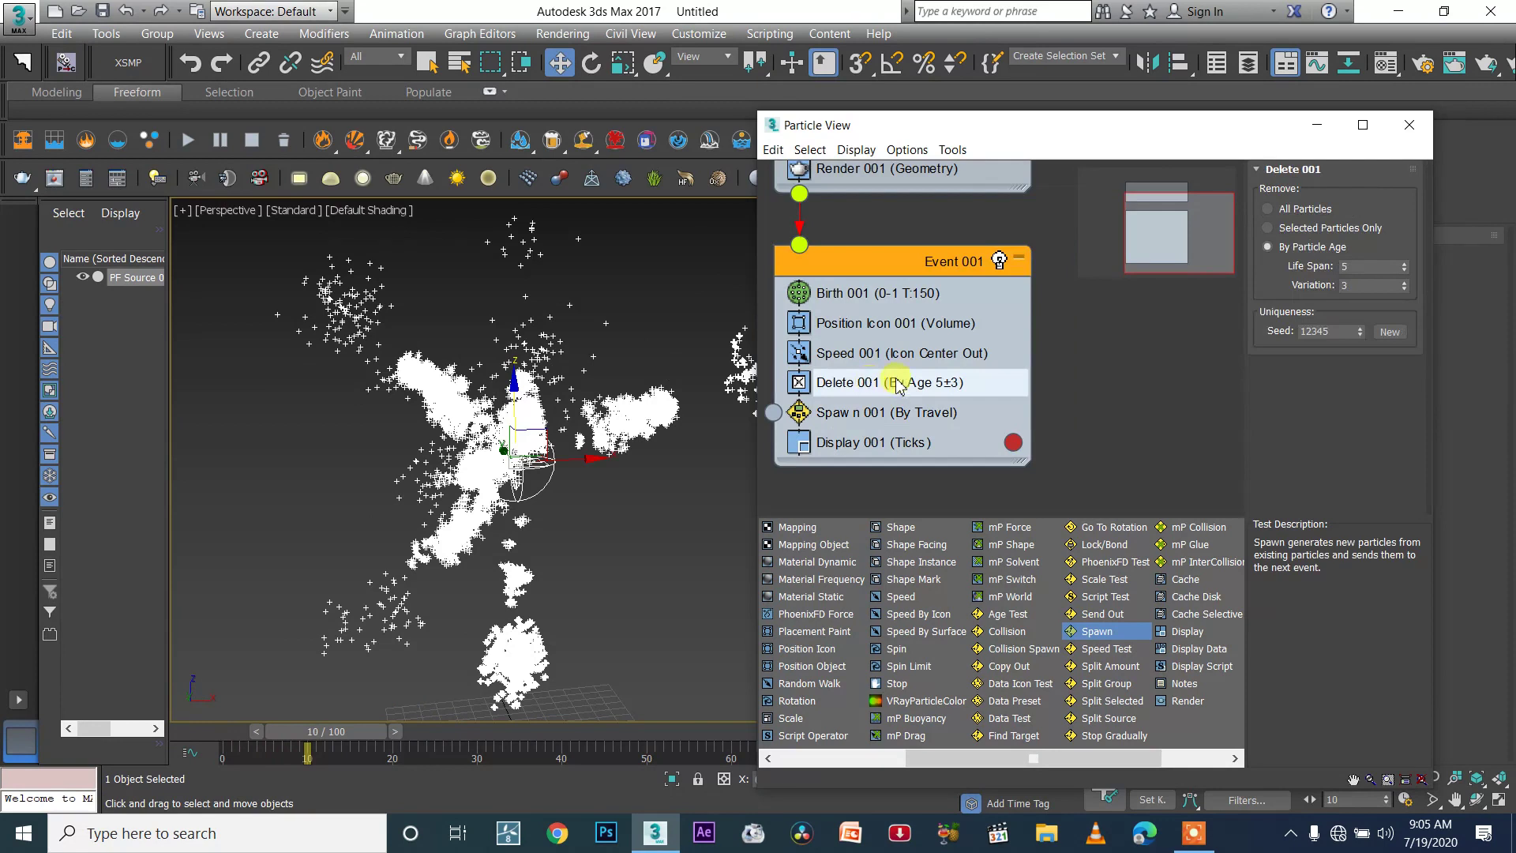
click(1405, 290)
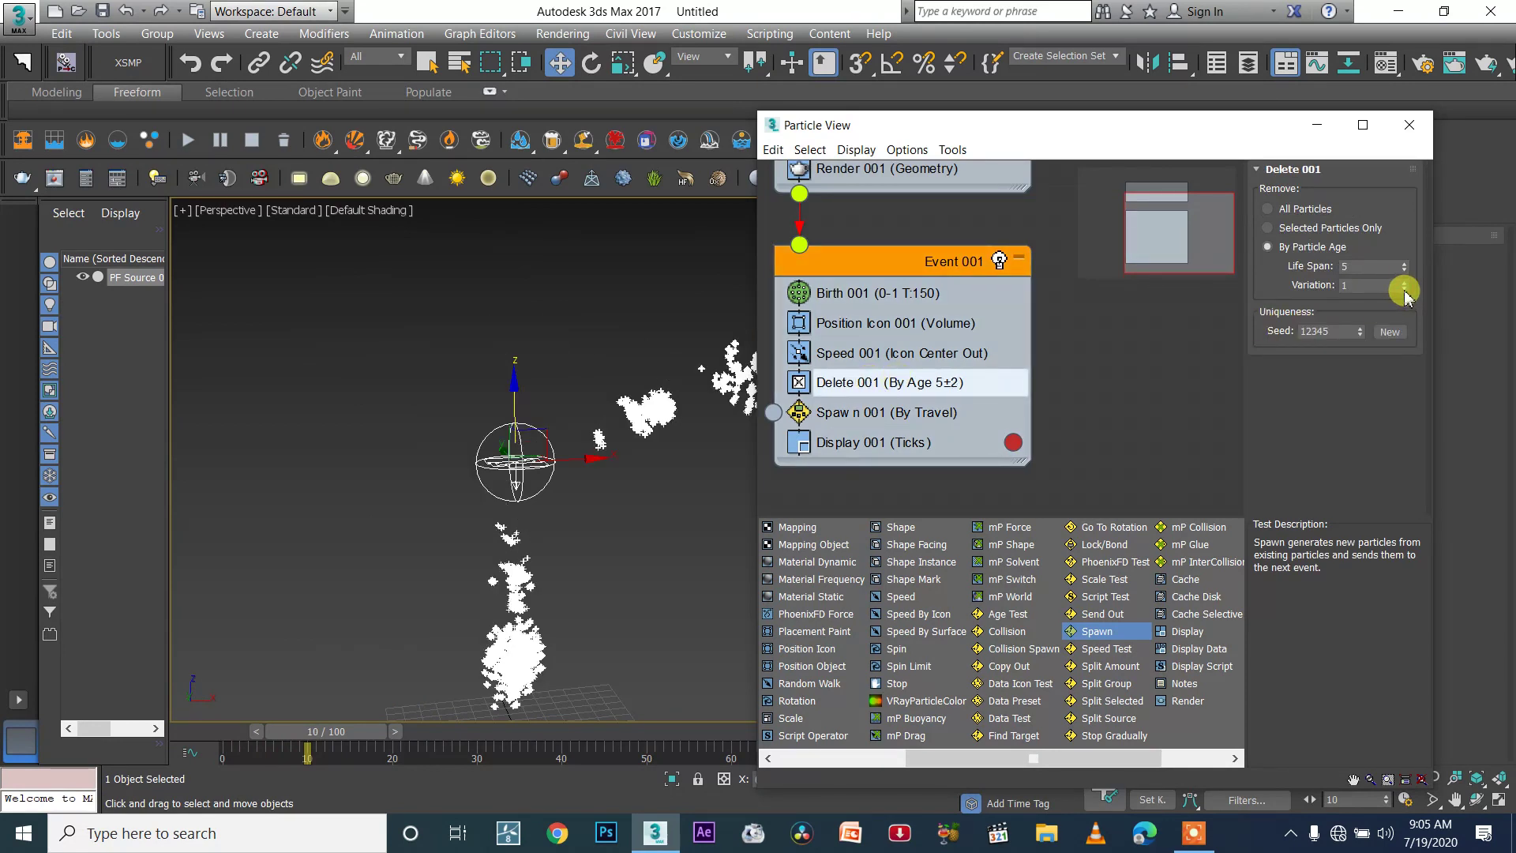
click(1405, 281)
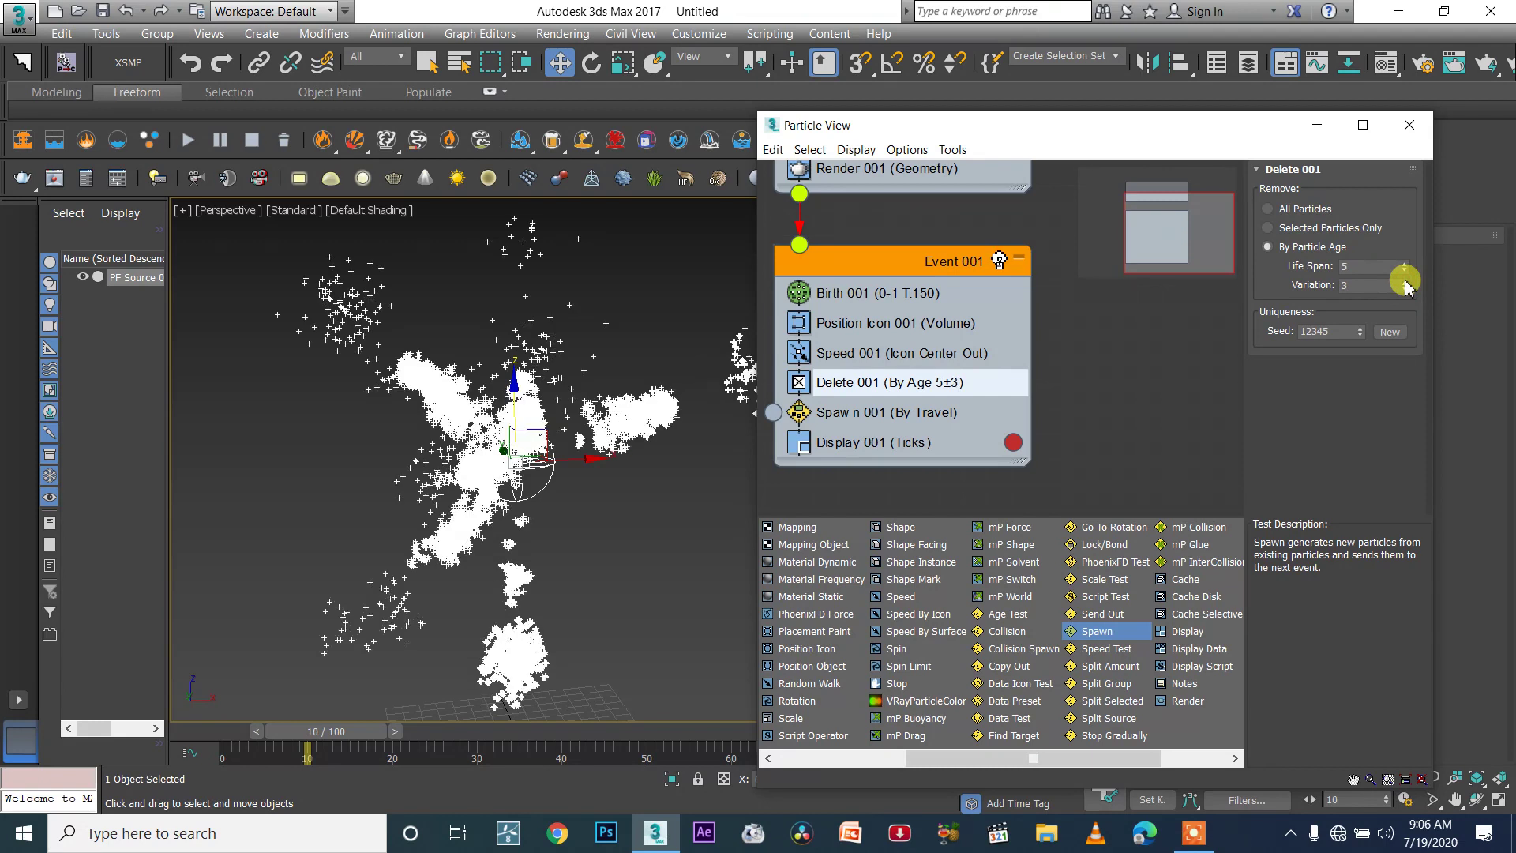
Step: Scrub through the burst, return to frame 0, and review the settings of the Birth and Speed operators
mouse_move(312, 730)
mouse_down()
mouse_move(368, 733)
mouse_move(333, 734)
mouse_up()
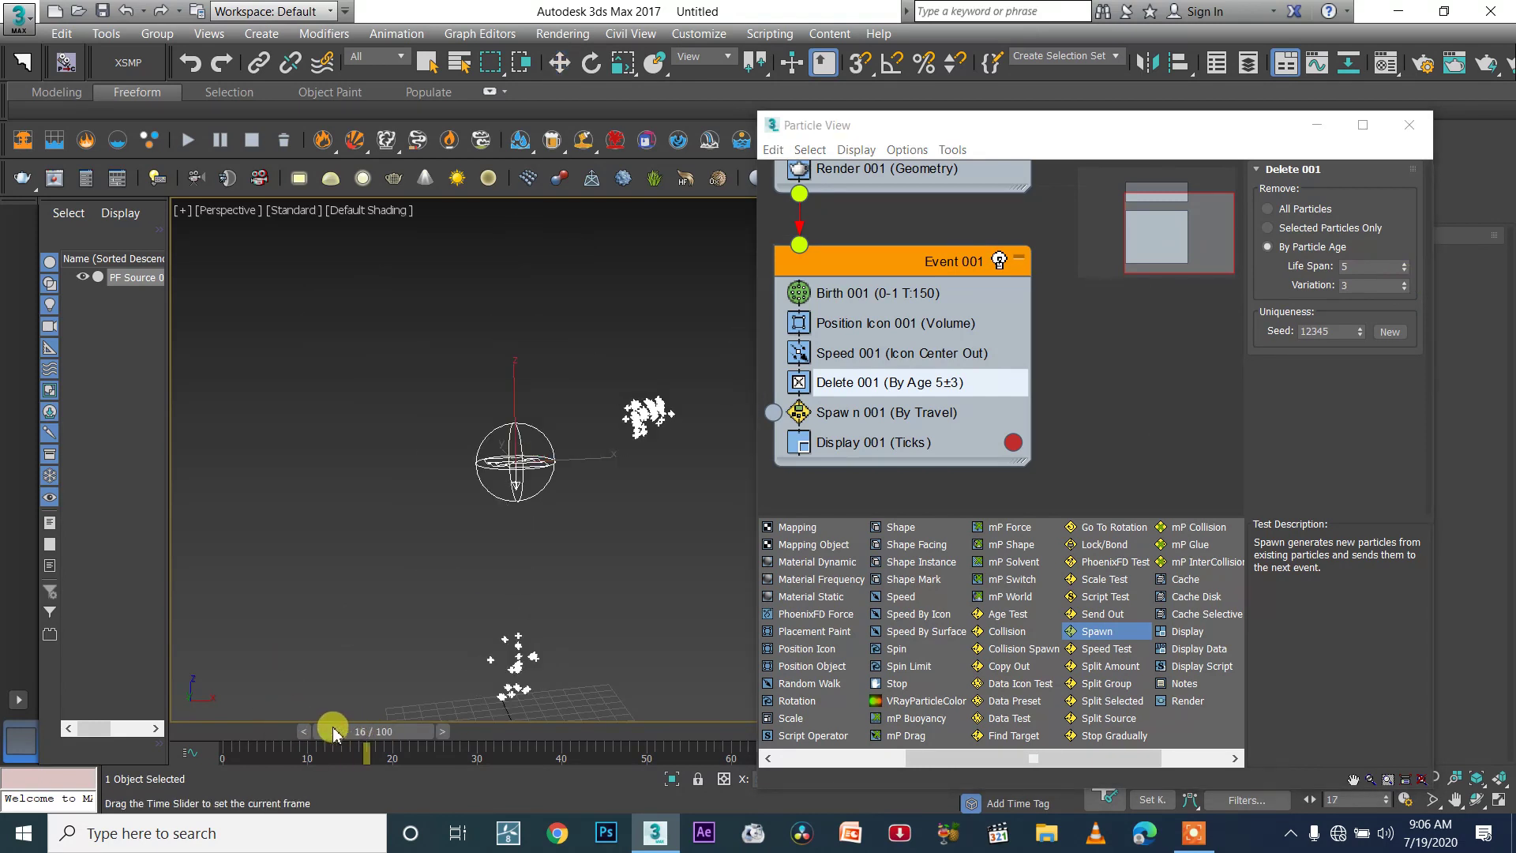
drag(239, 731, 195, 714)
click(837, 294)
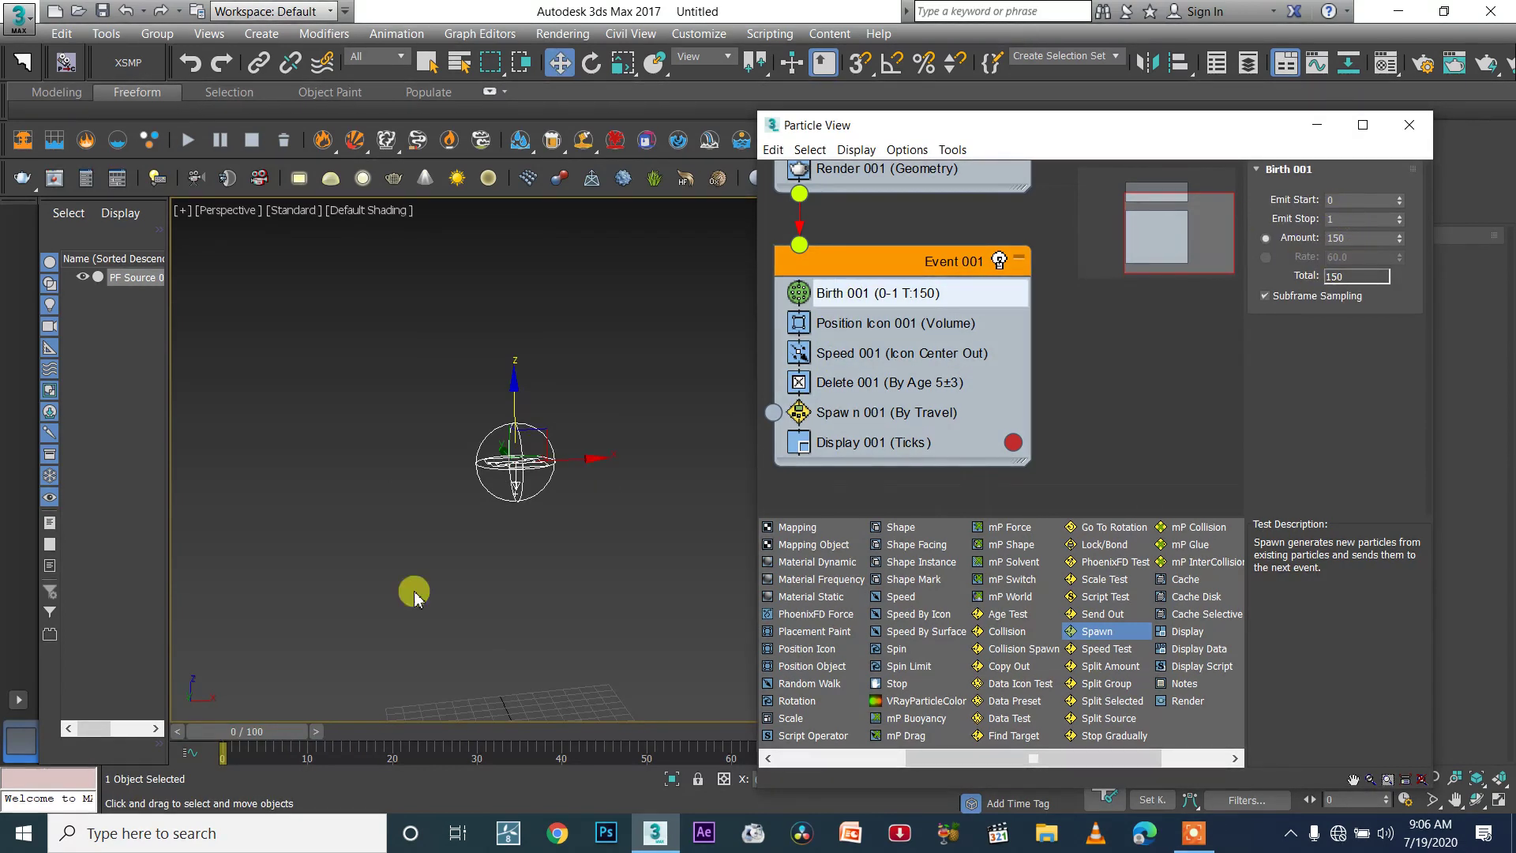
drag(207, 733, 381, 713)
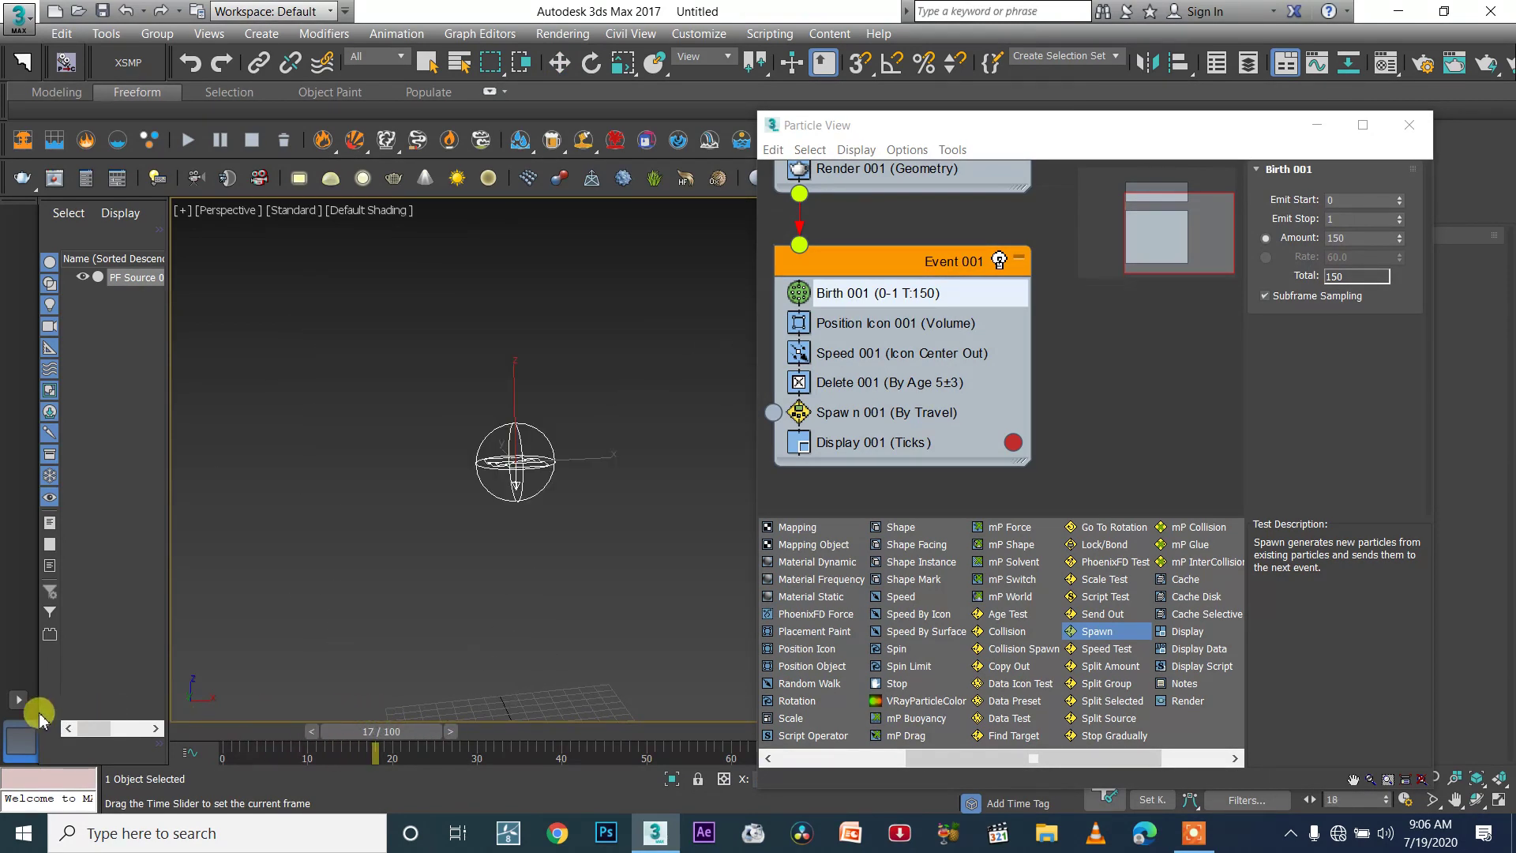
drag(38, 713, 47, 709)
scroll(444, 565, down, 2)
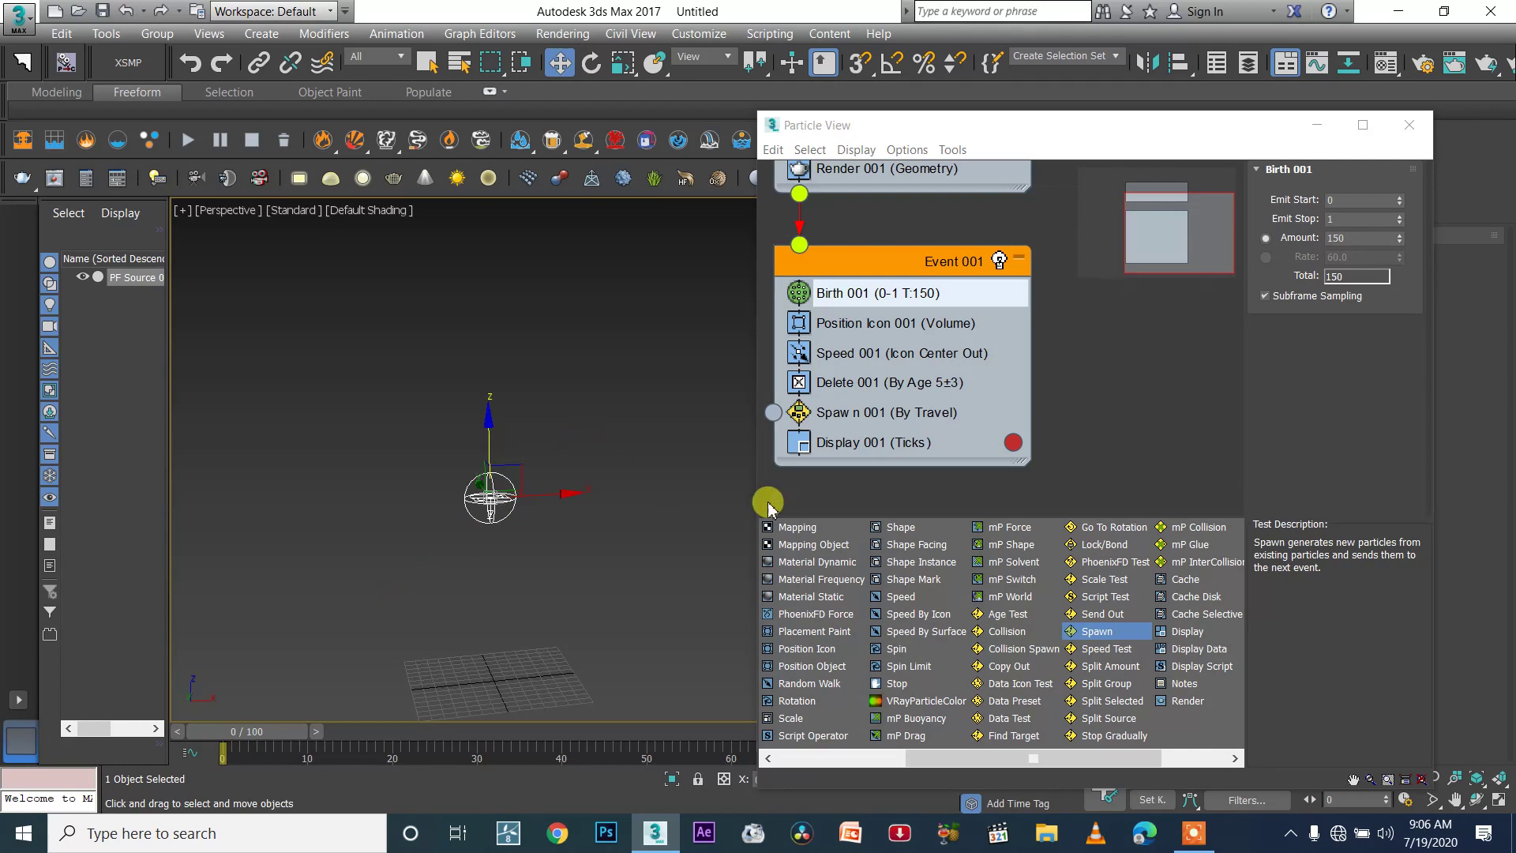
click(860, 355)
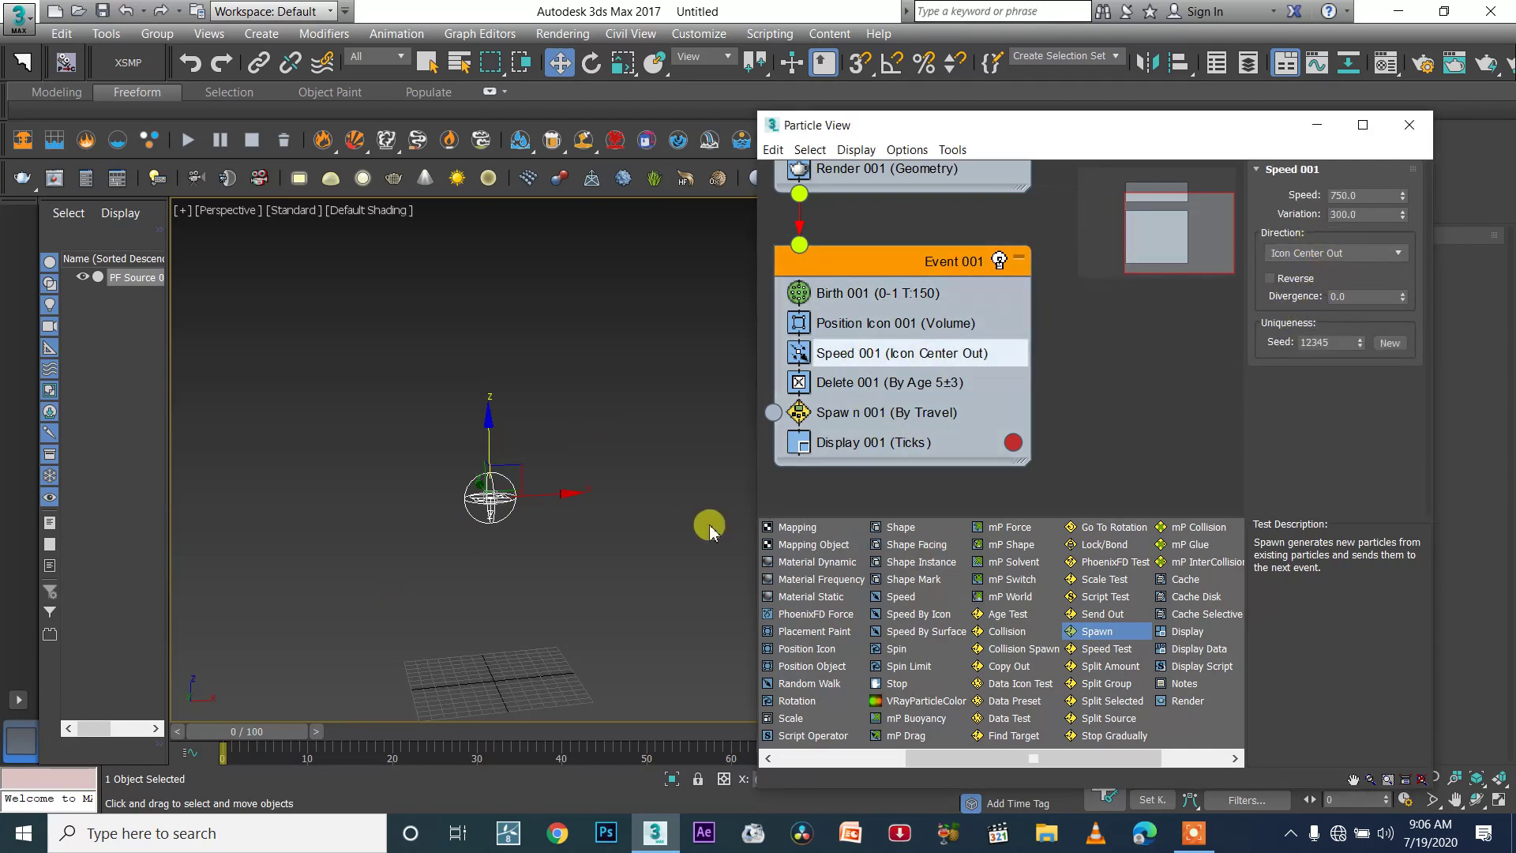
Step: Close Particle View and switch the geometry creation category to PhoenixFD
scroll(491, 489, down, 3)
alt+middle_drag(514, 580, 522, 588)
click(1409, 125)
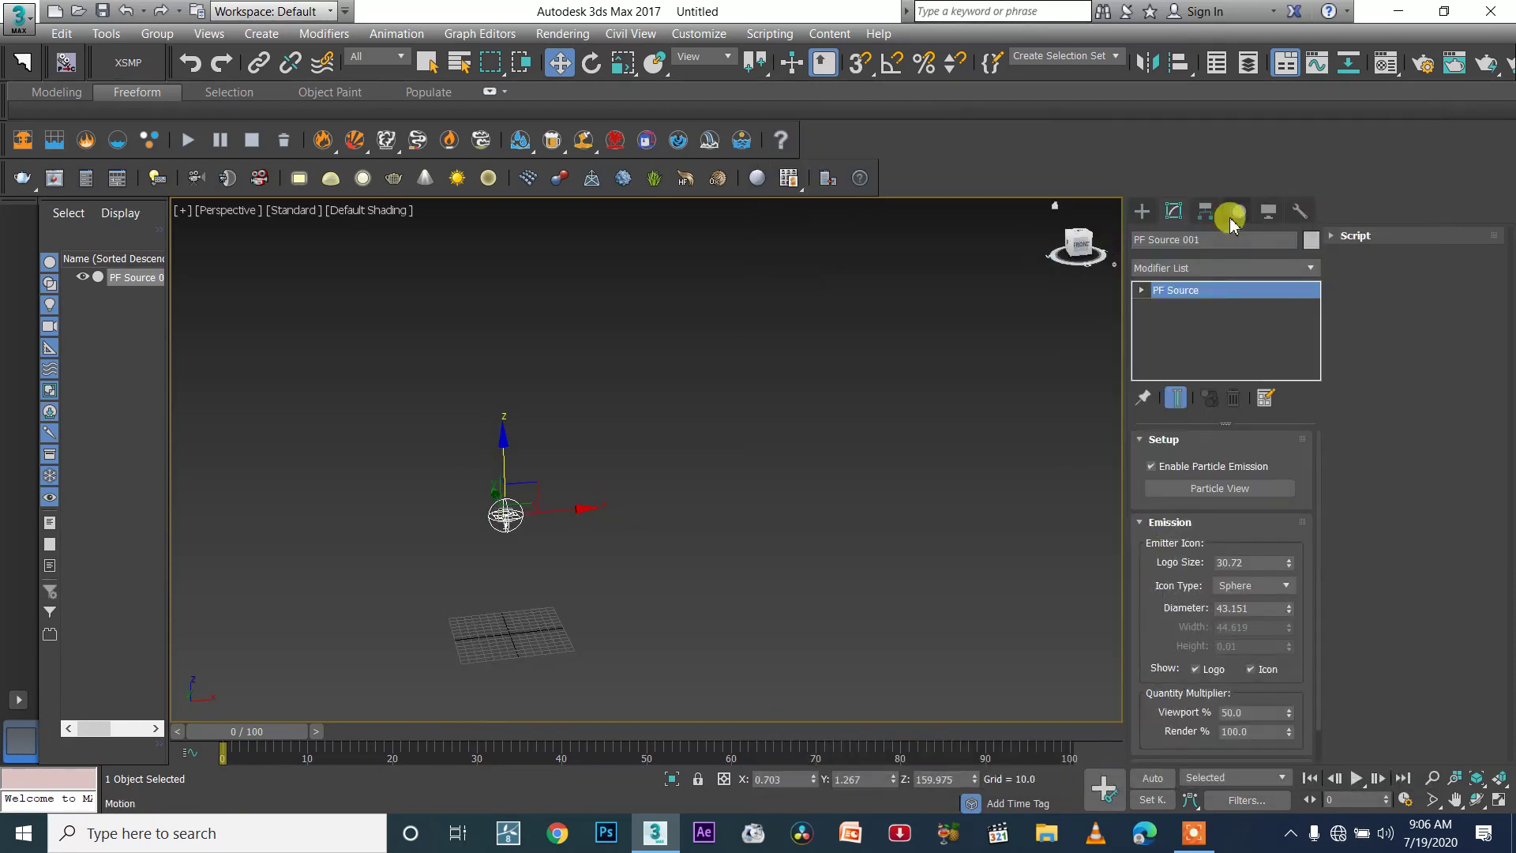
click(1142, 212)
click(1155, 264)
click(1156, 265)
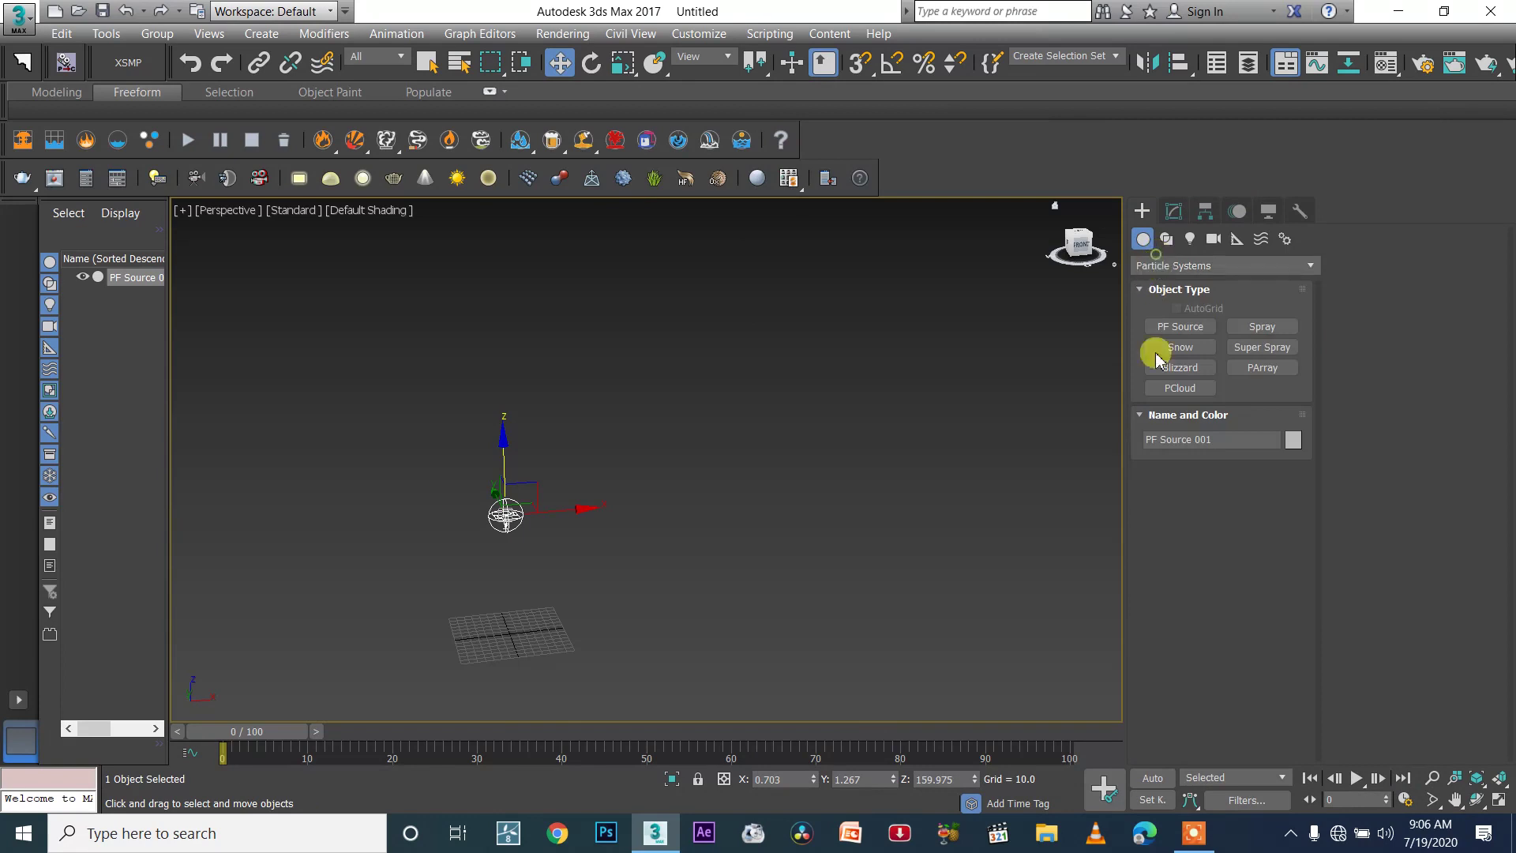
click(1151, 267)
click(1157, 560)
Step: Create a FireSmokeSim box about 135 × 134 × 129 units over the grid beneath the particle source
alt+middle_drag(521, 553, 535, 595)
click(1261, 326)
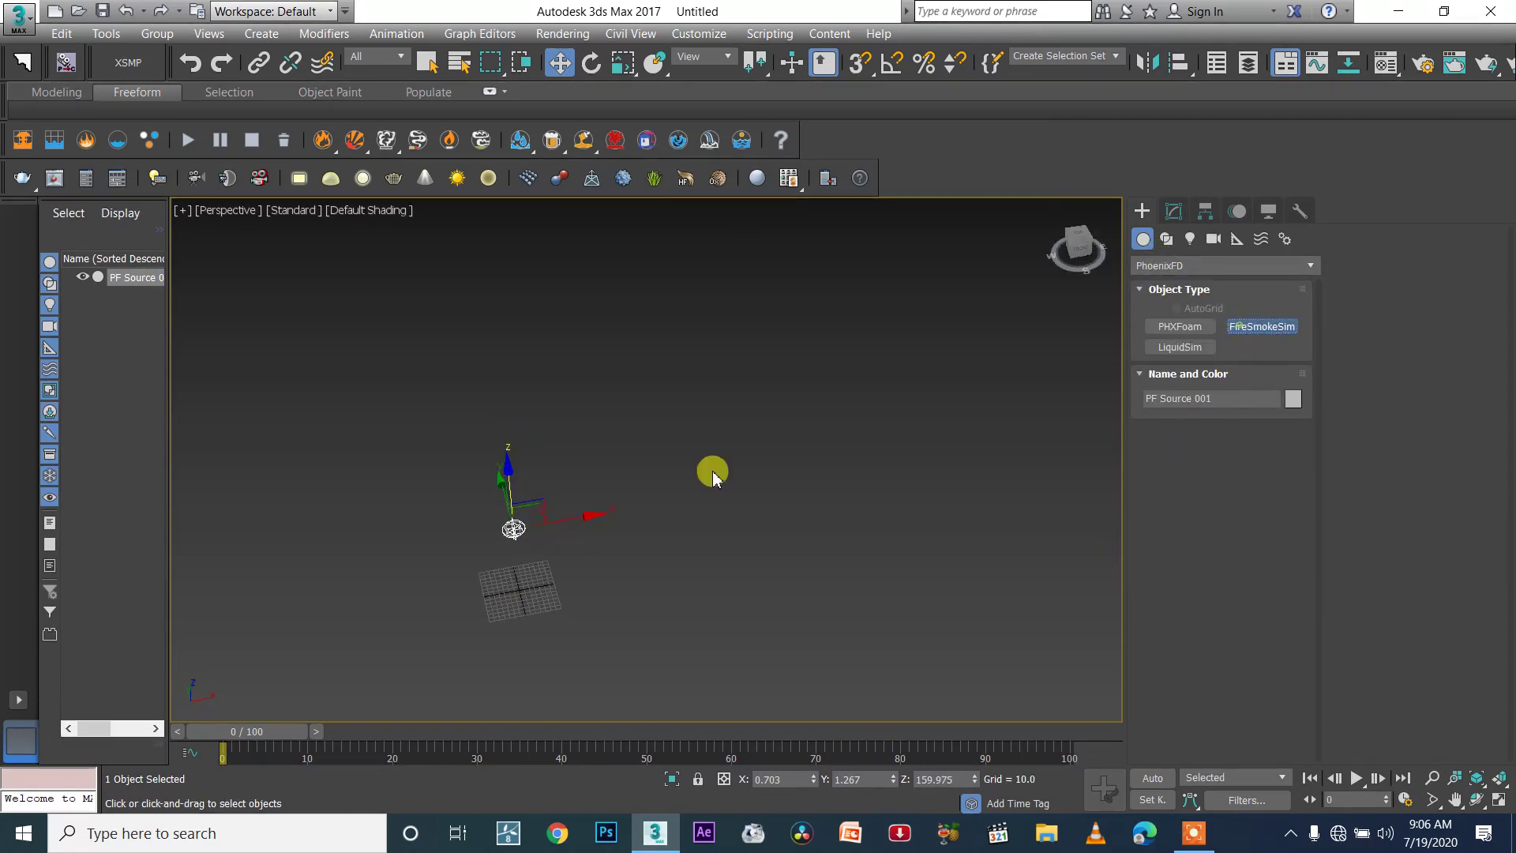
scroll(515, 553, up, 3)
drag(465, 595, 642, 674)
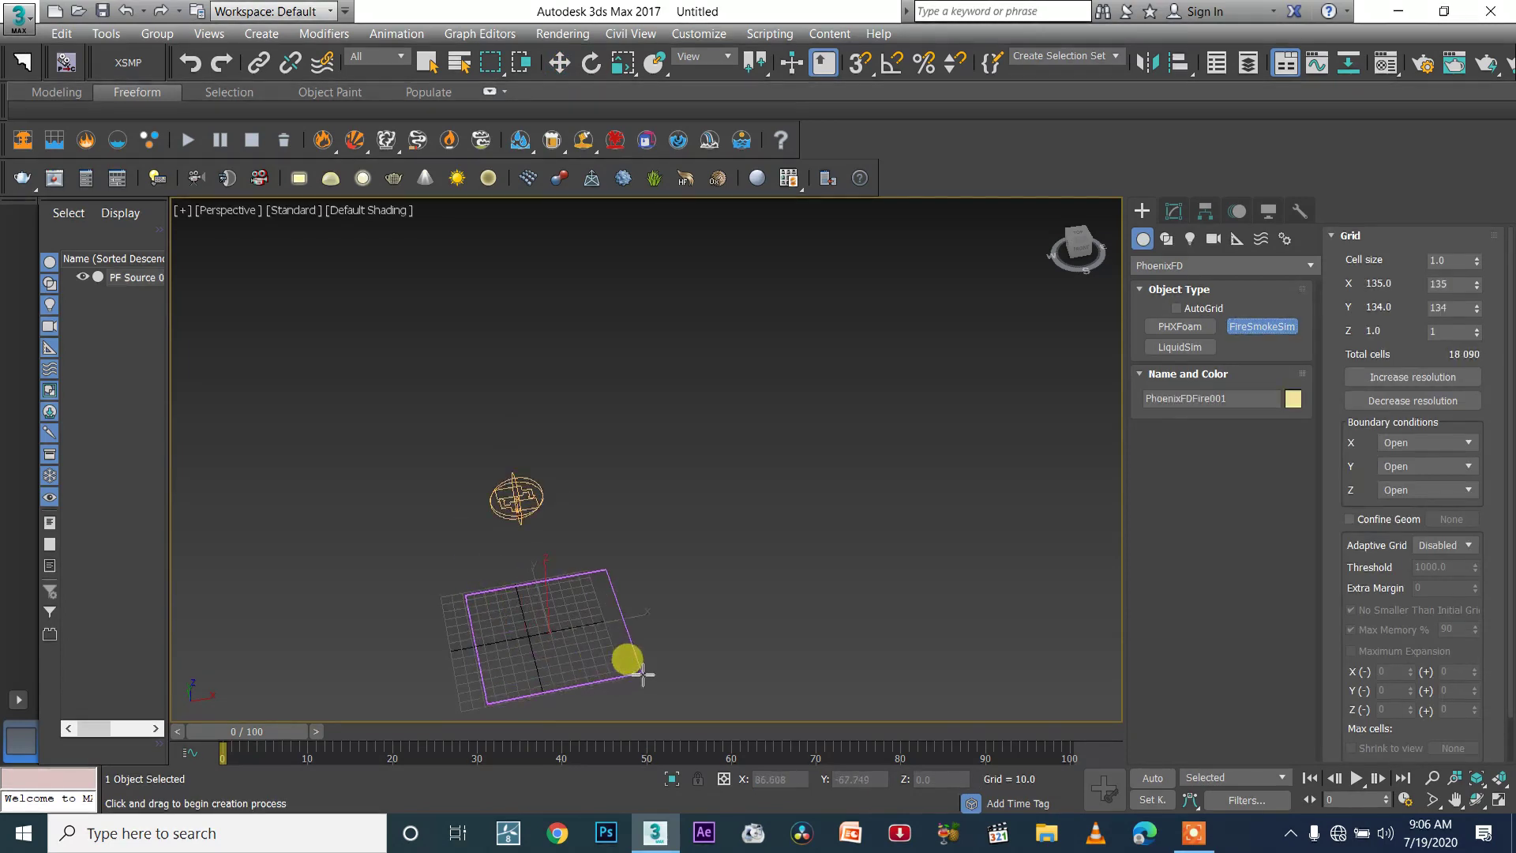
click(605, 534)
right_click(575, 605)
Step: Move the fire and smoke simulator so that its box surrounds the PF Source emitter, at about 1.59, -1.12, 94.12
alt+middle_drag(575, 605, 542, 582)
drag(566, 623, 551, 519)
alt+middle_drag(551, 519, 582, 551)
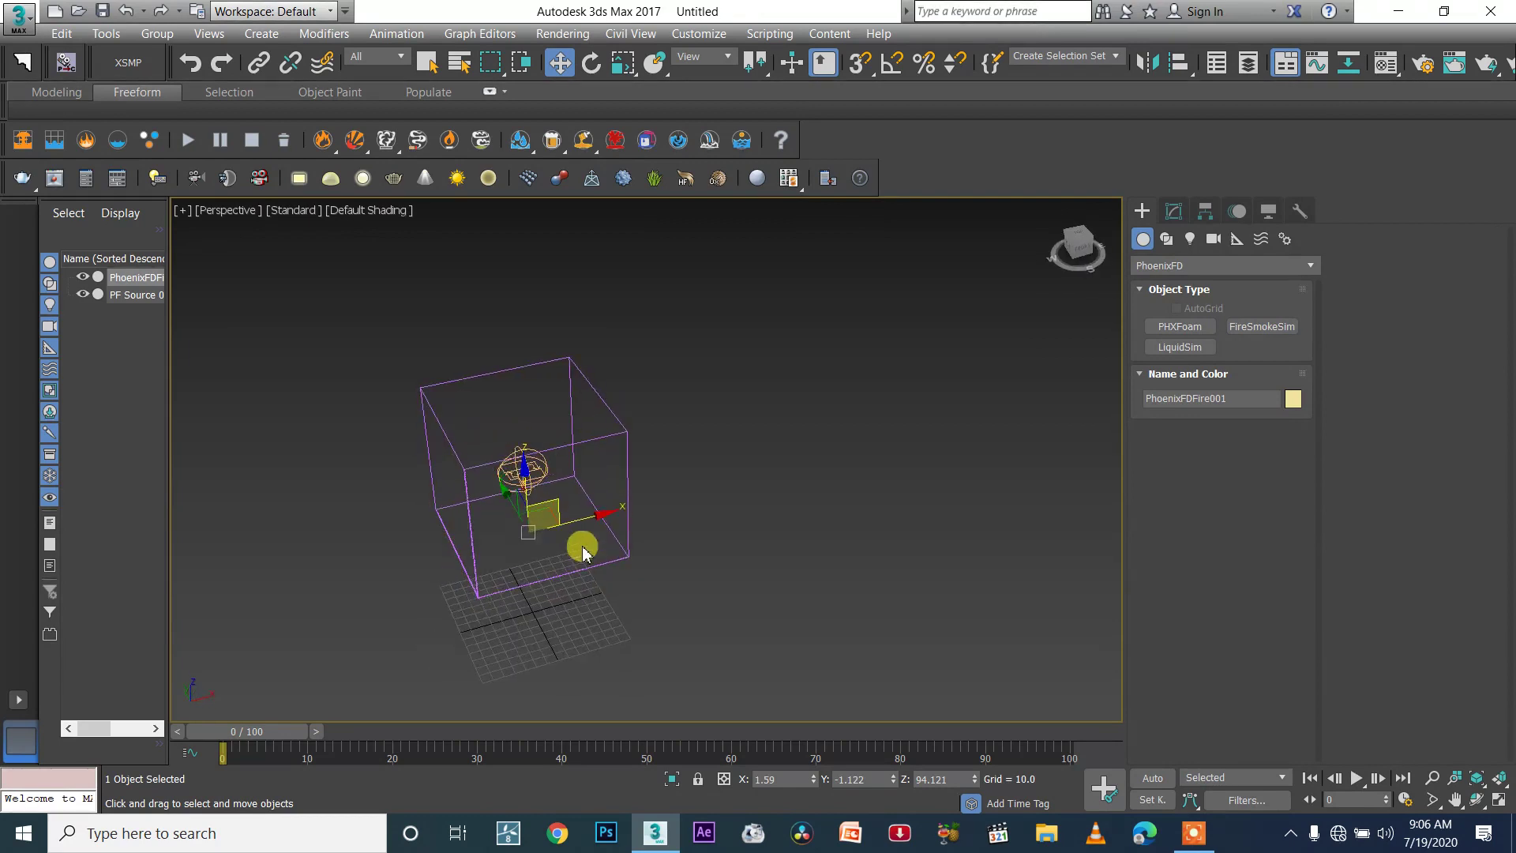
Step: Increase the simulator's grid resolution to a cell size of 0.89 and set its Adaptive Grid to Smoke
click(1175, 211)
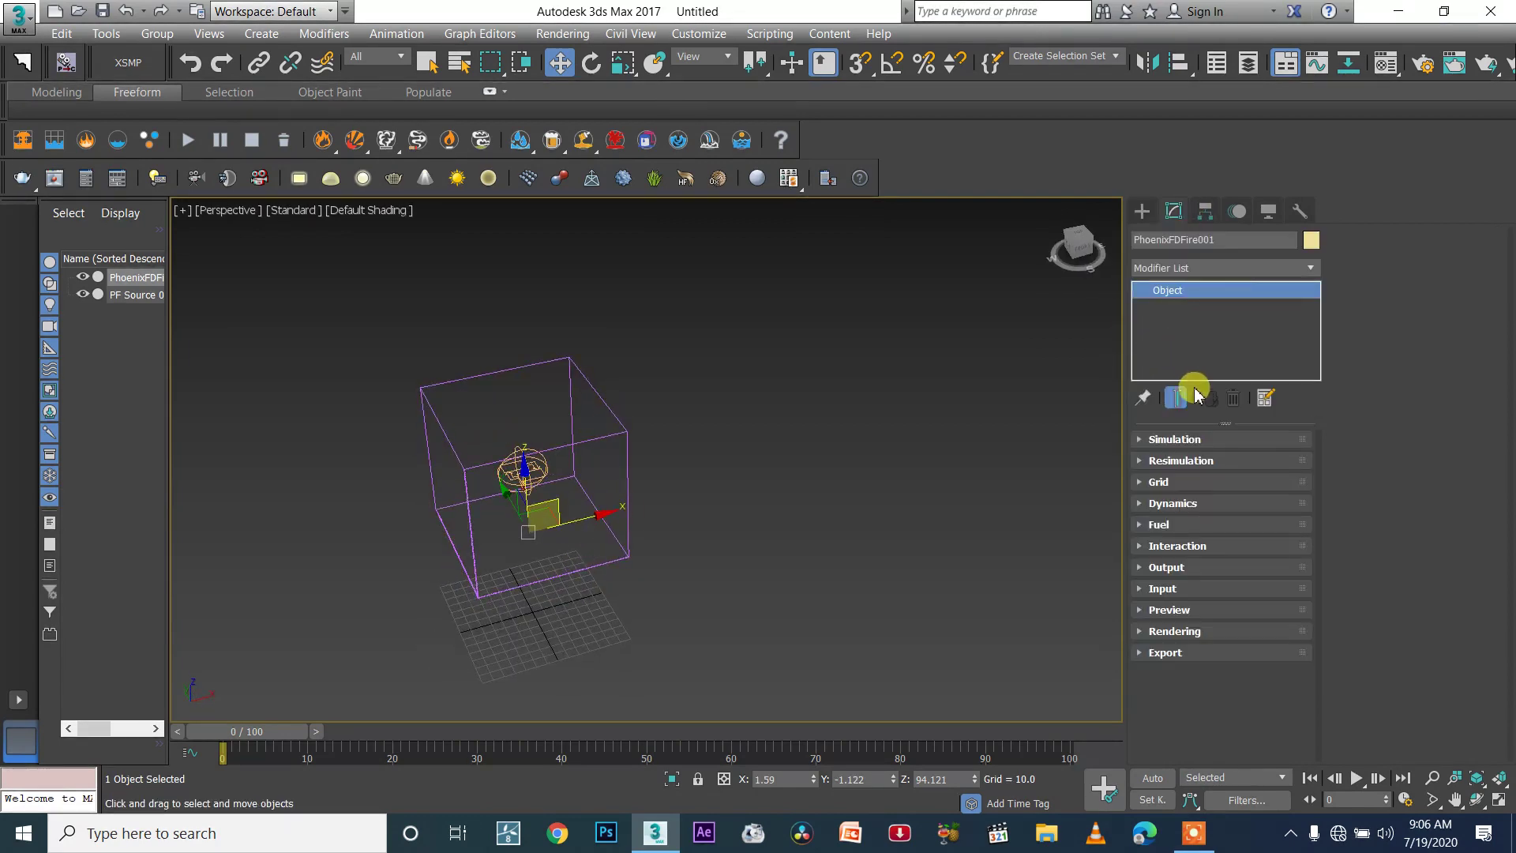
click(1197, 480)
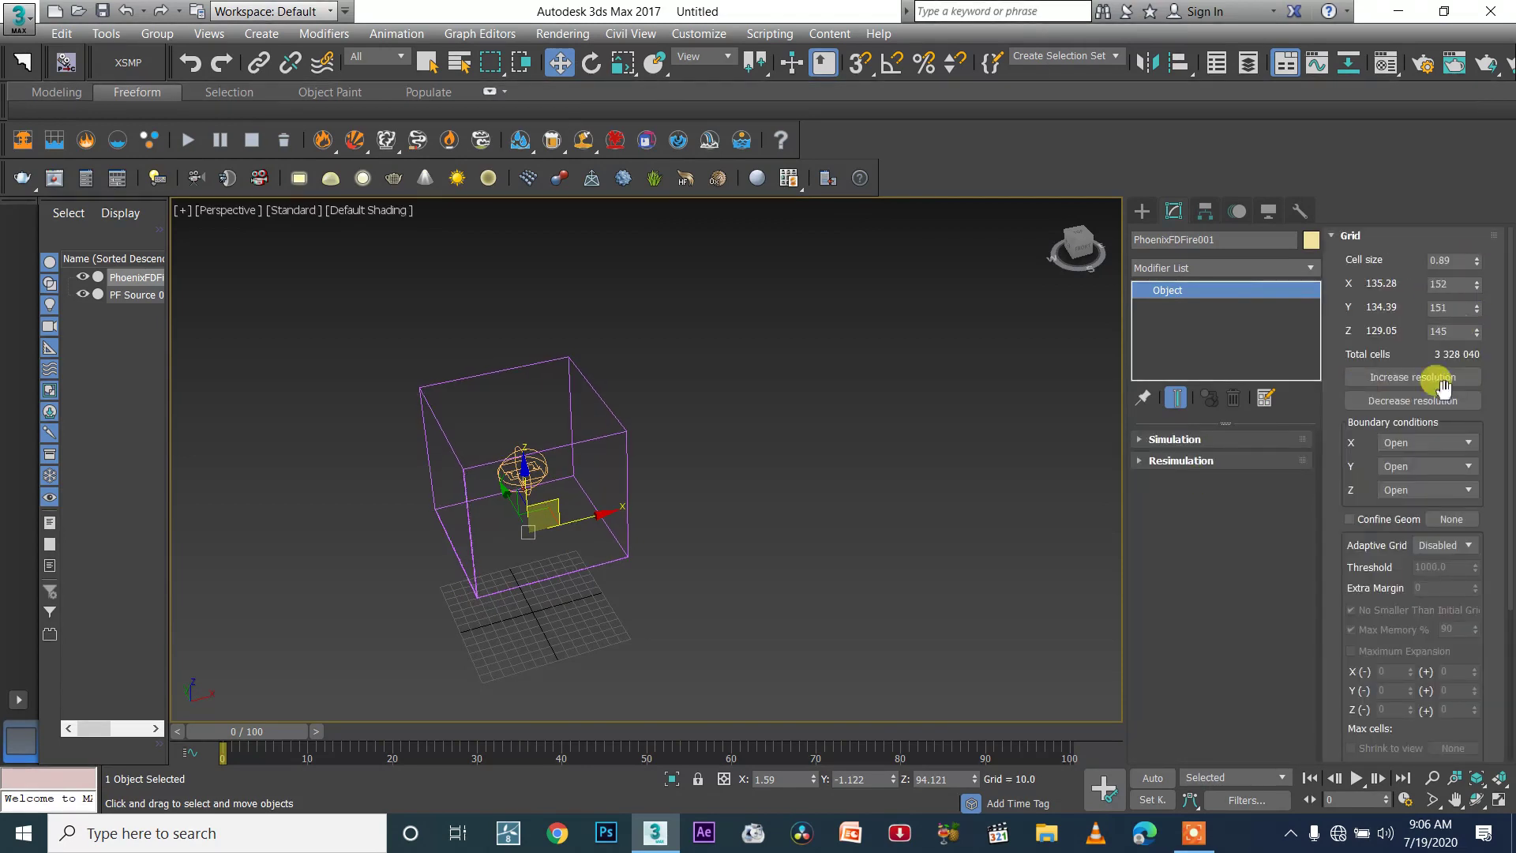
click(1439, 545)
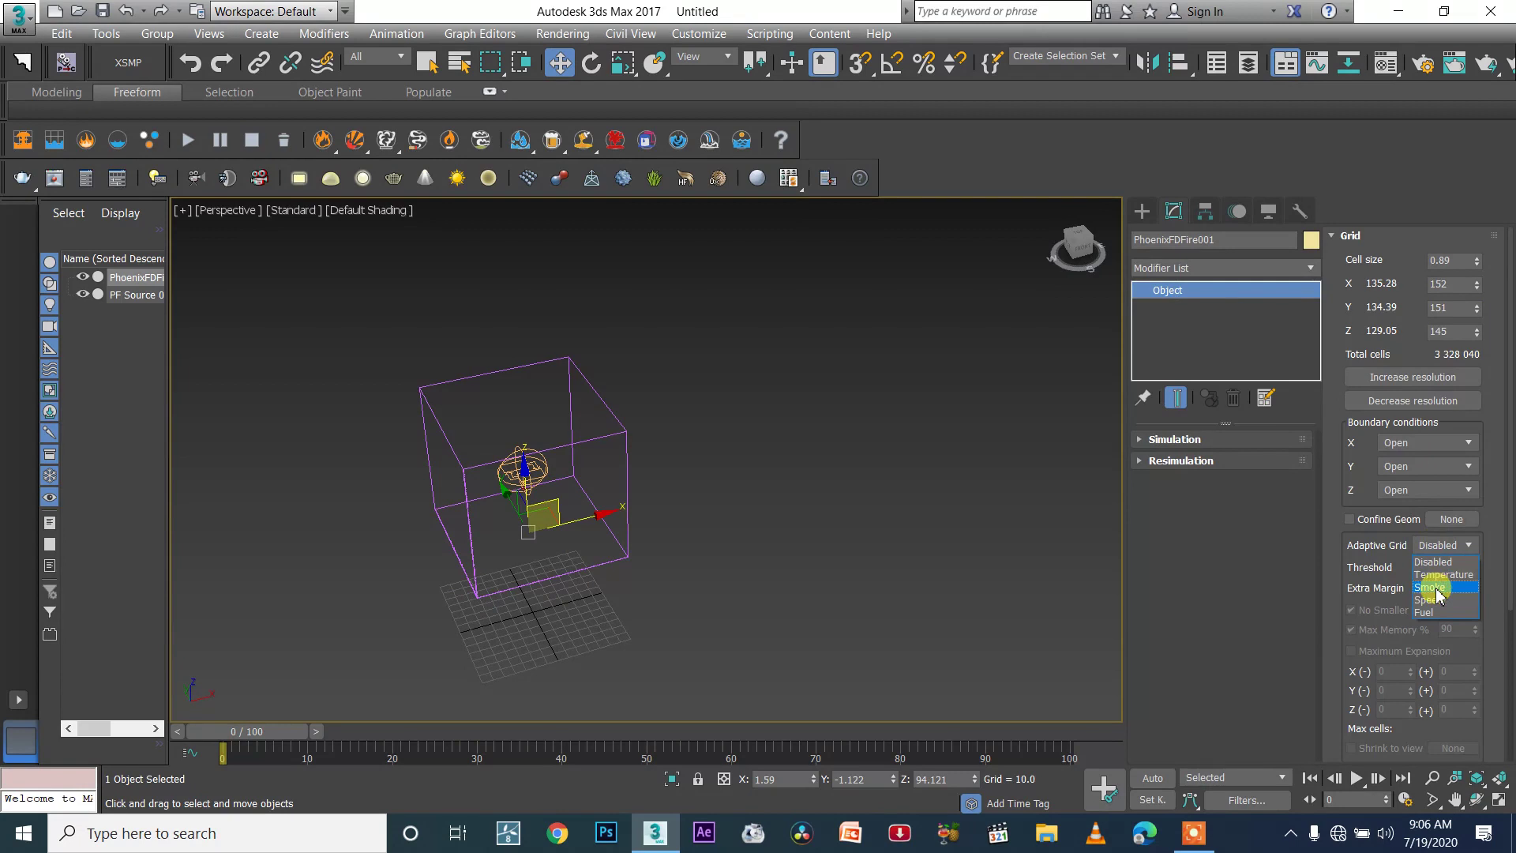
click(1435, 588)
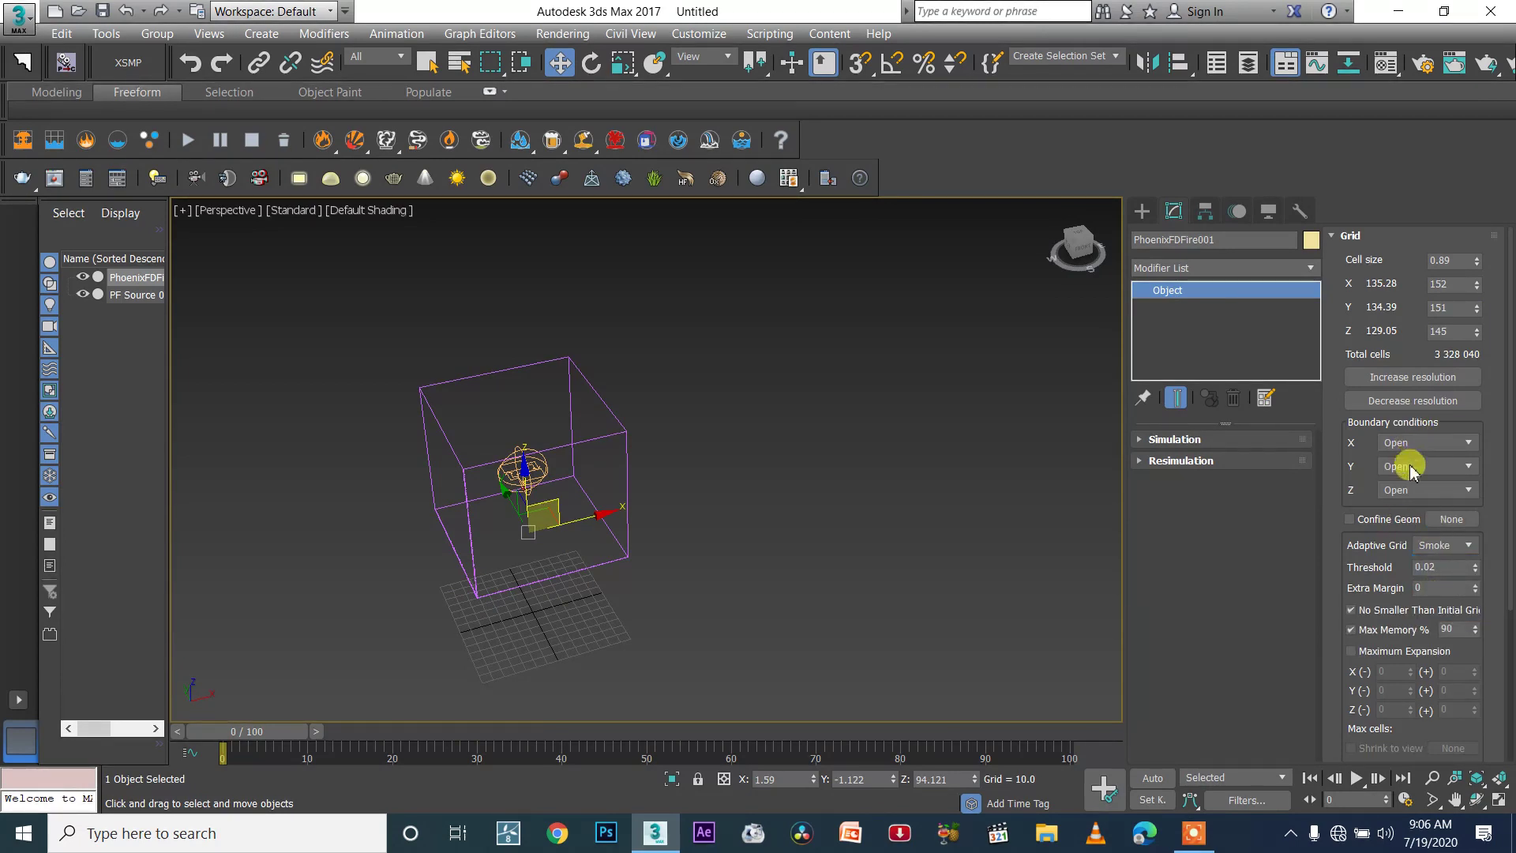
drag(1445, 660, 1468, 387)
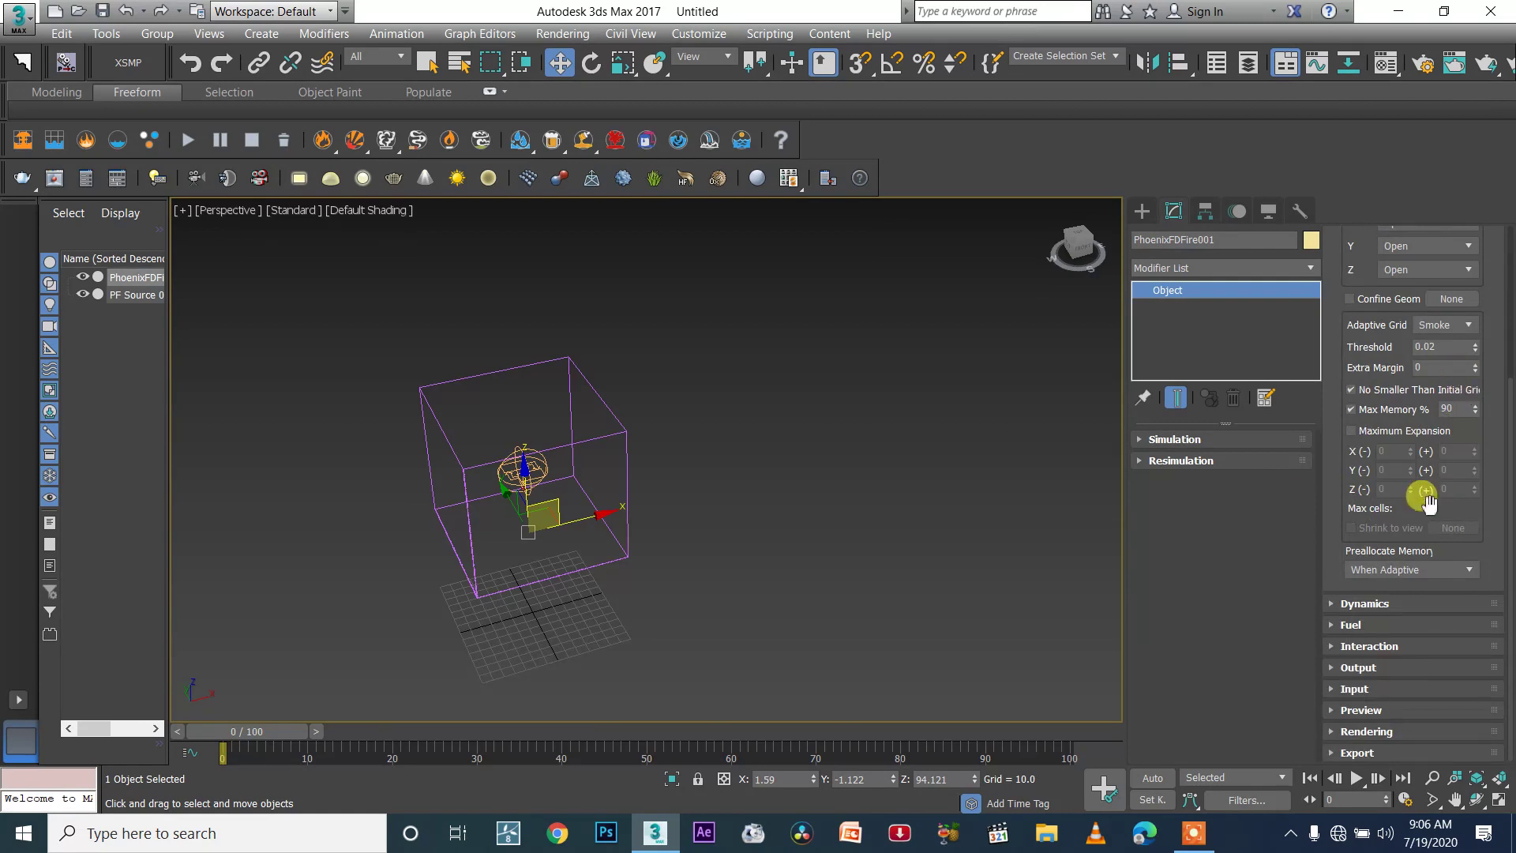
Step: Review the simulator's output channels and set the advection in its Dynamics settings to 3 steps per frame
click(1393, 665)
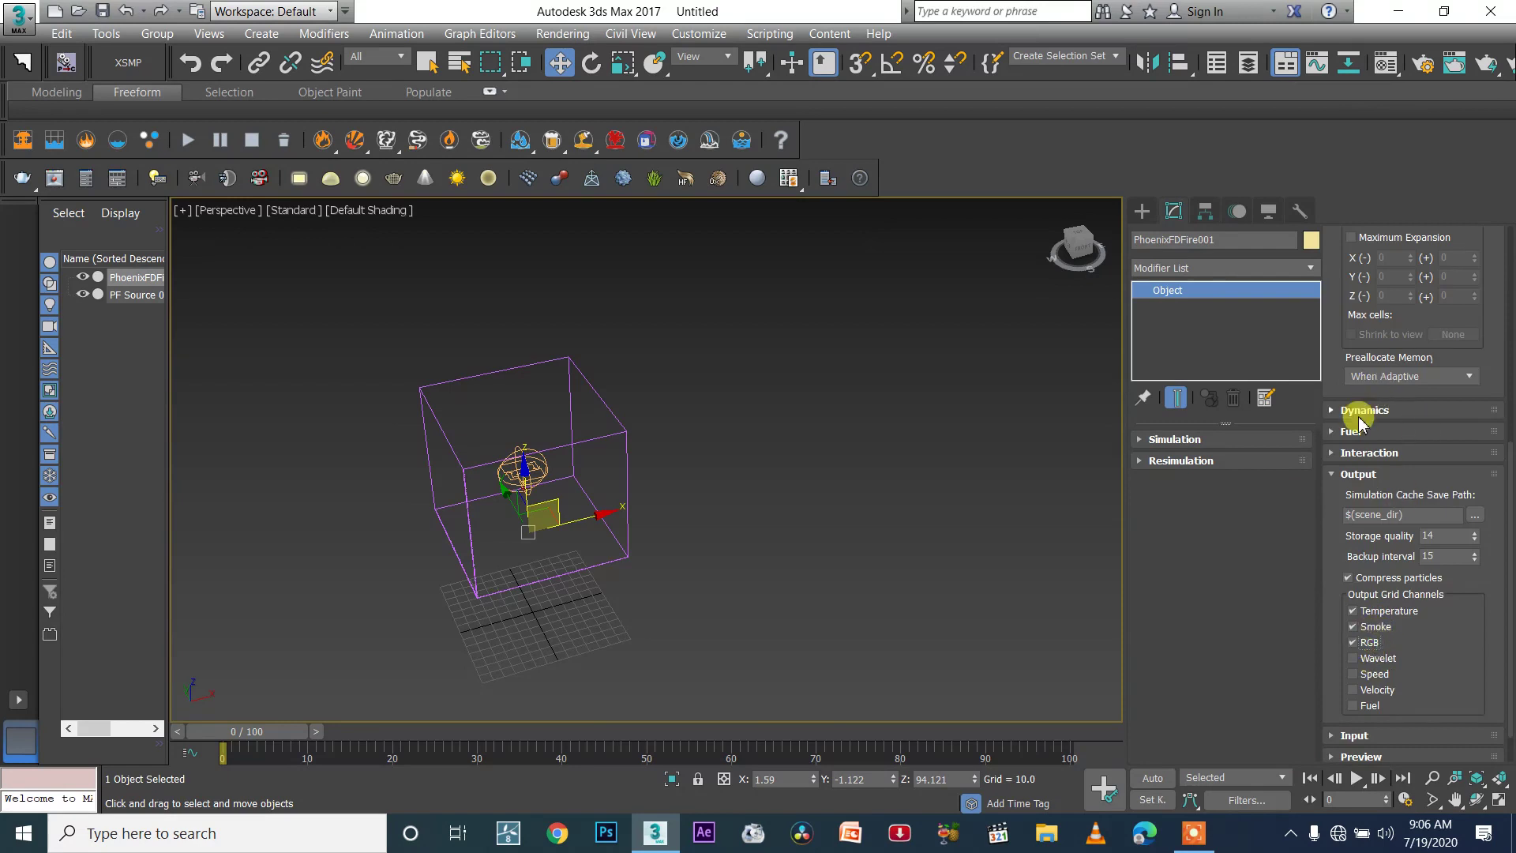
click(1353, 410)
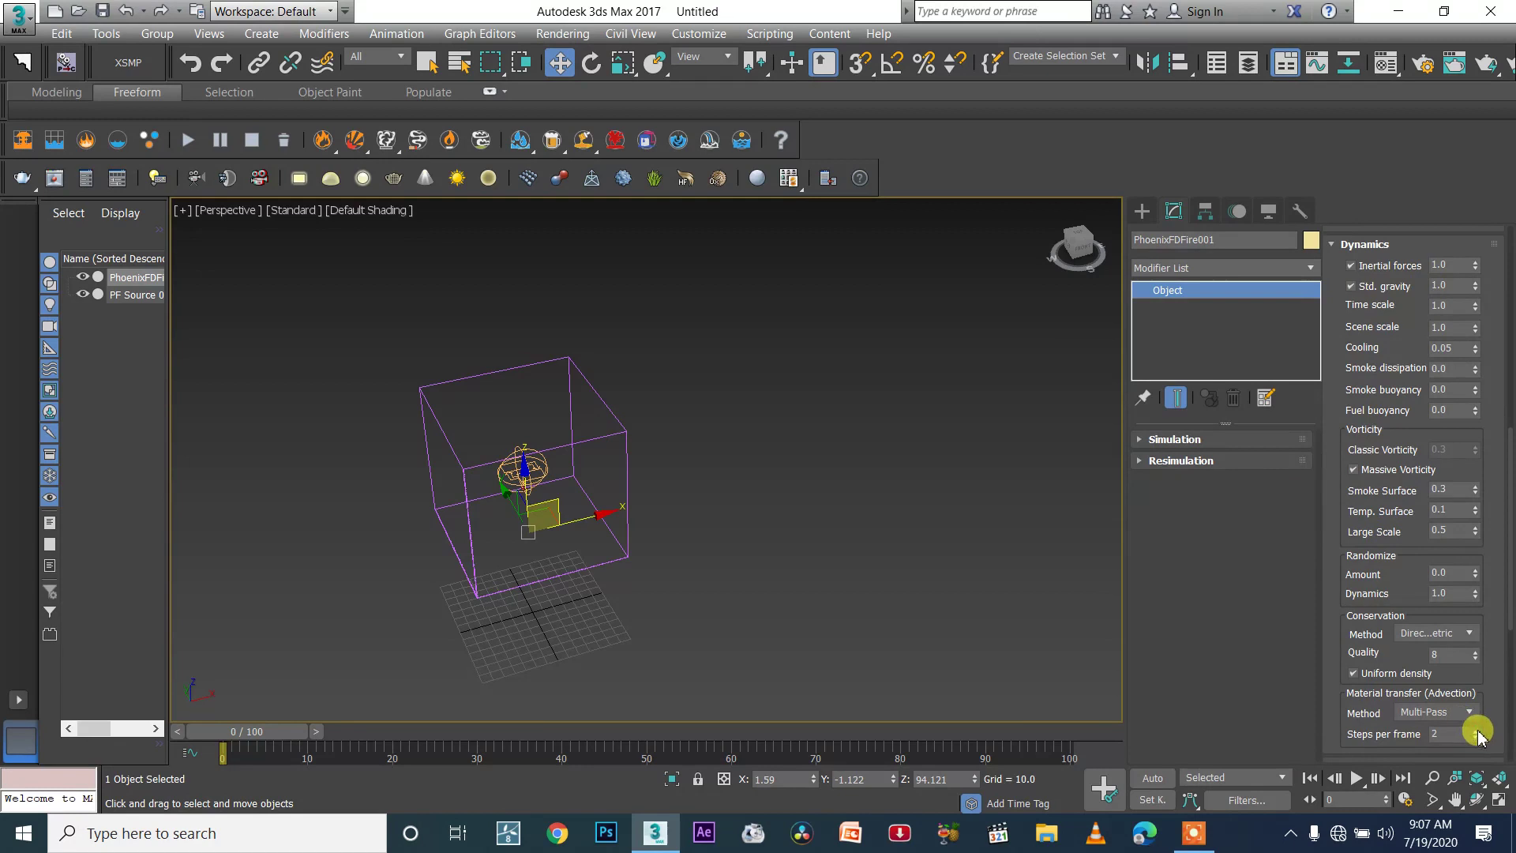
scroll(1382, 533, up, 2)
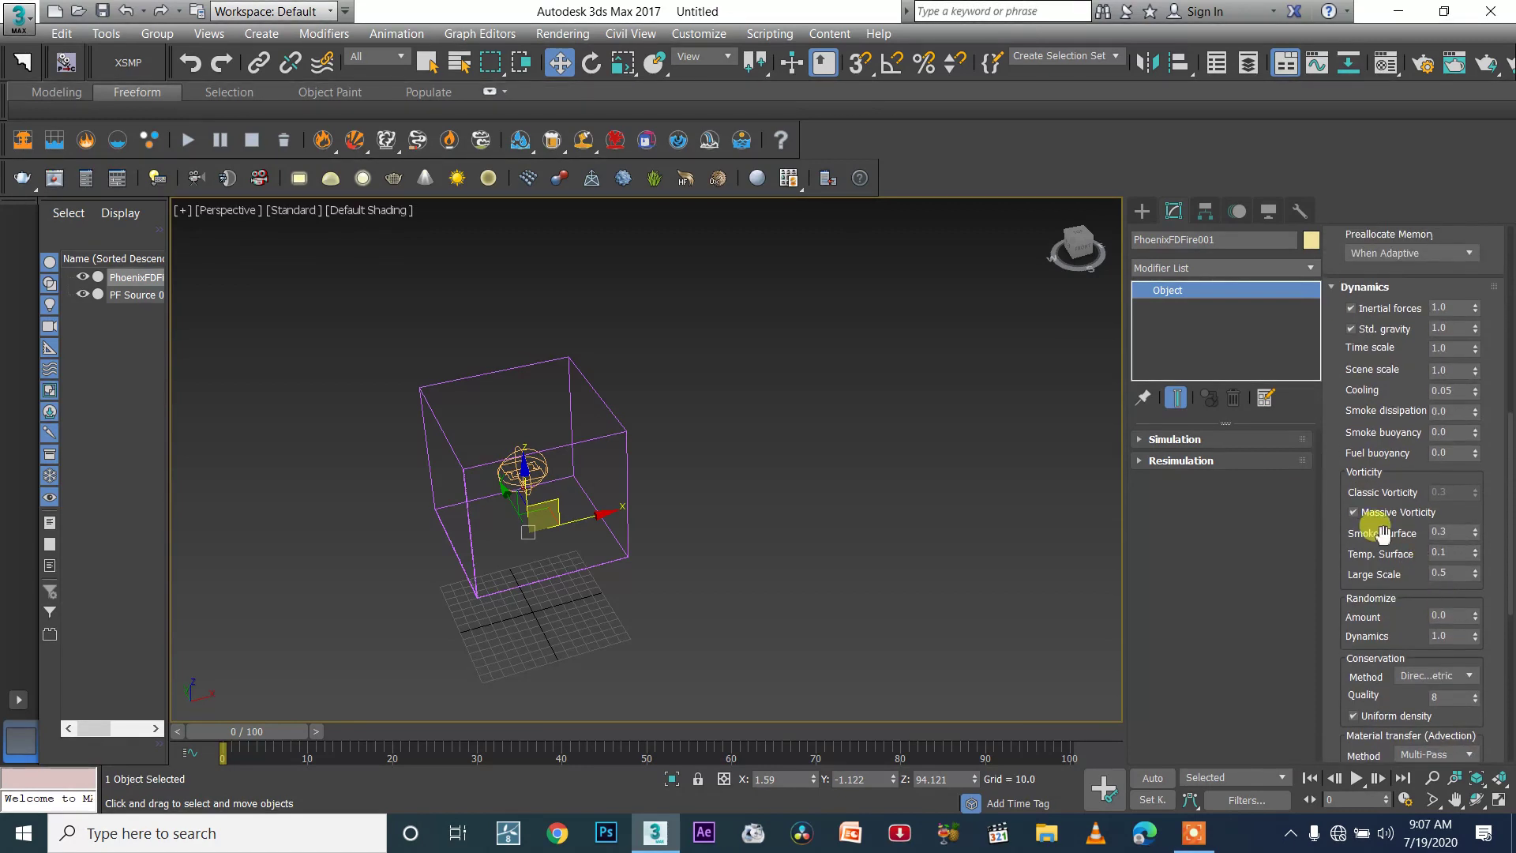
scroll(1378, 543, down, 1)
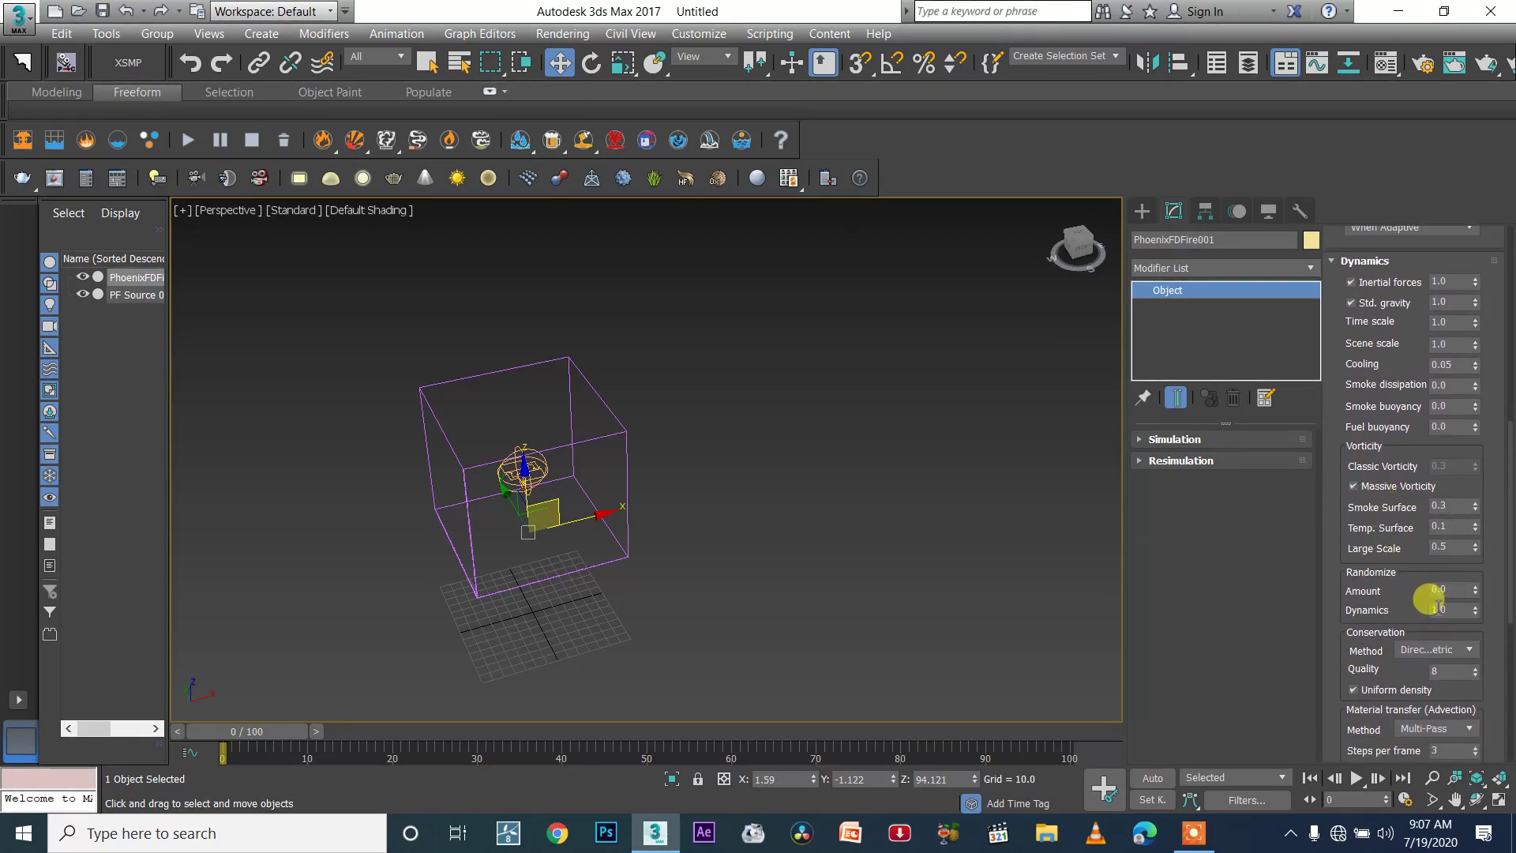
click(1451, 670)
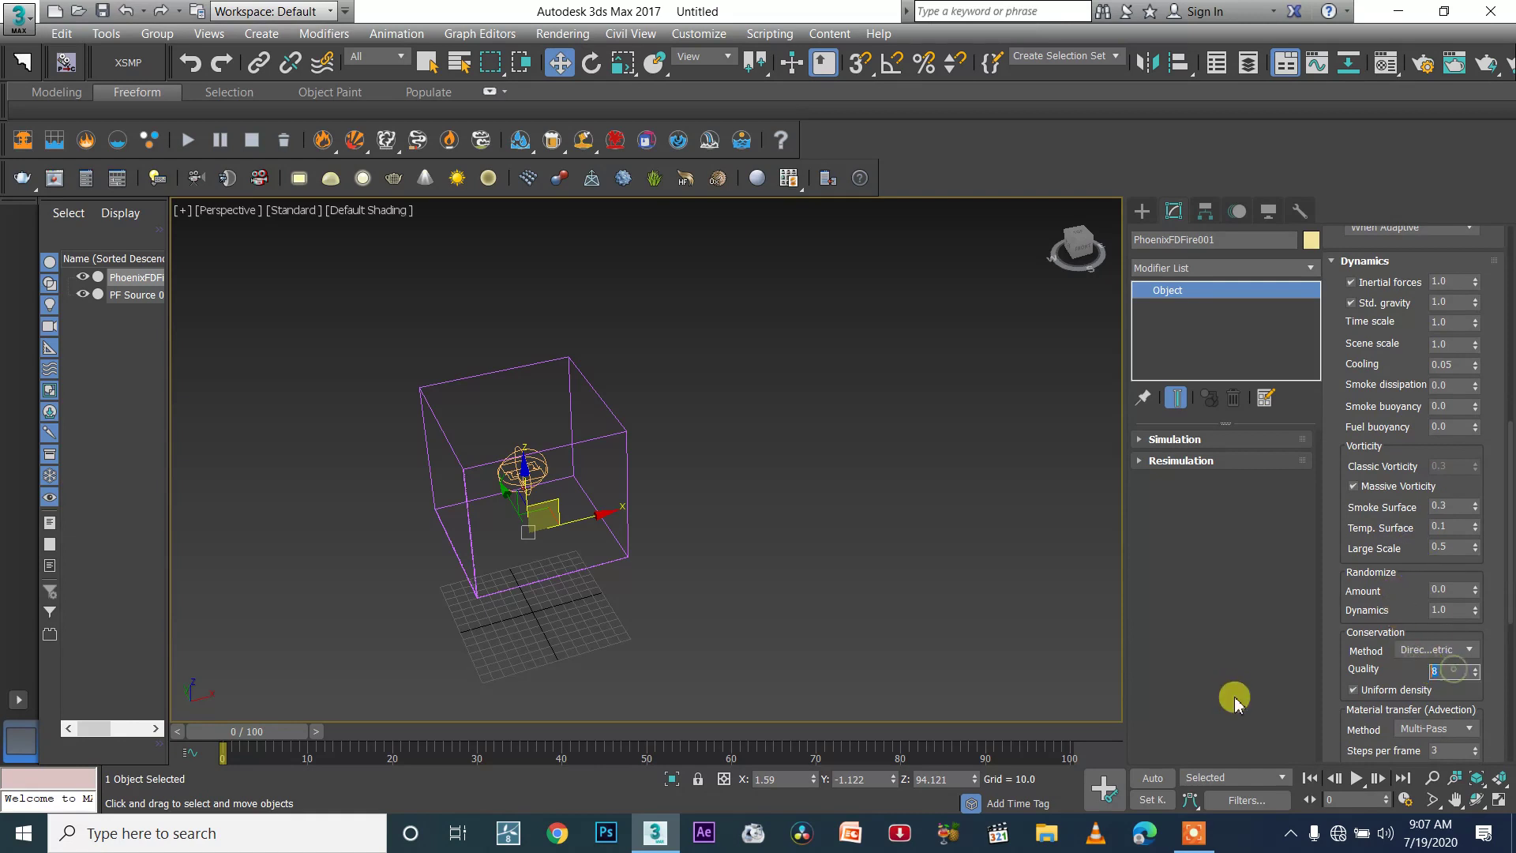
click(1367, 266)
Step: Review the simulator's Grid, Preview and Output settings and collapse these sections
drag(1367, 365, 1381, 642)
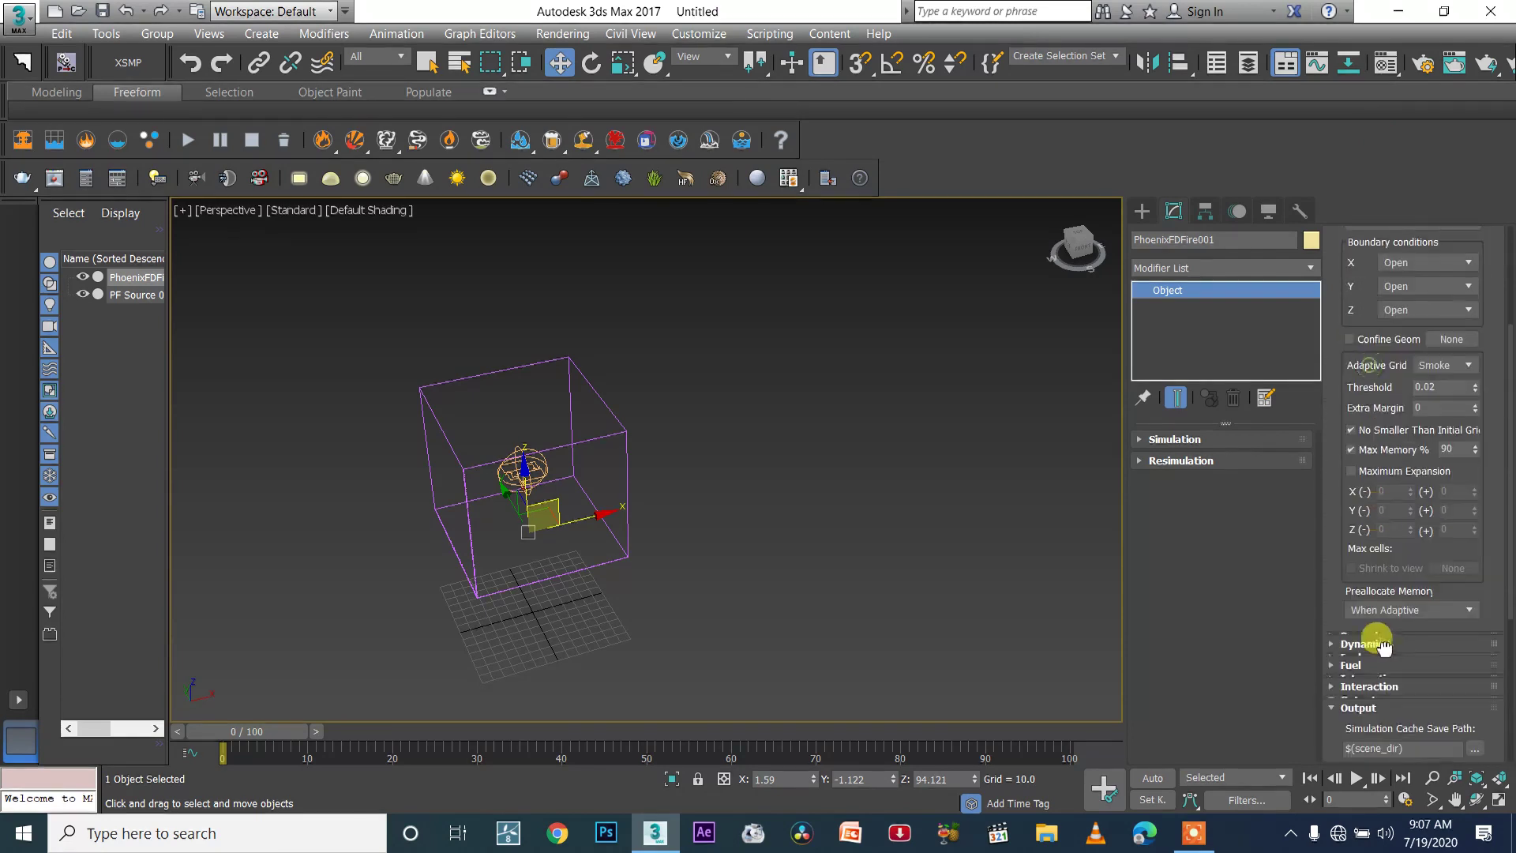
scroll(1378, 253, up, 4)
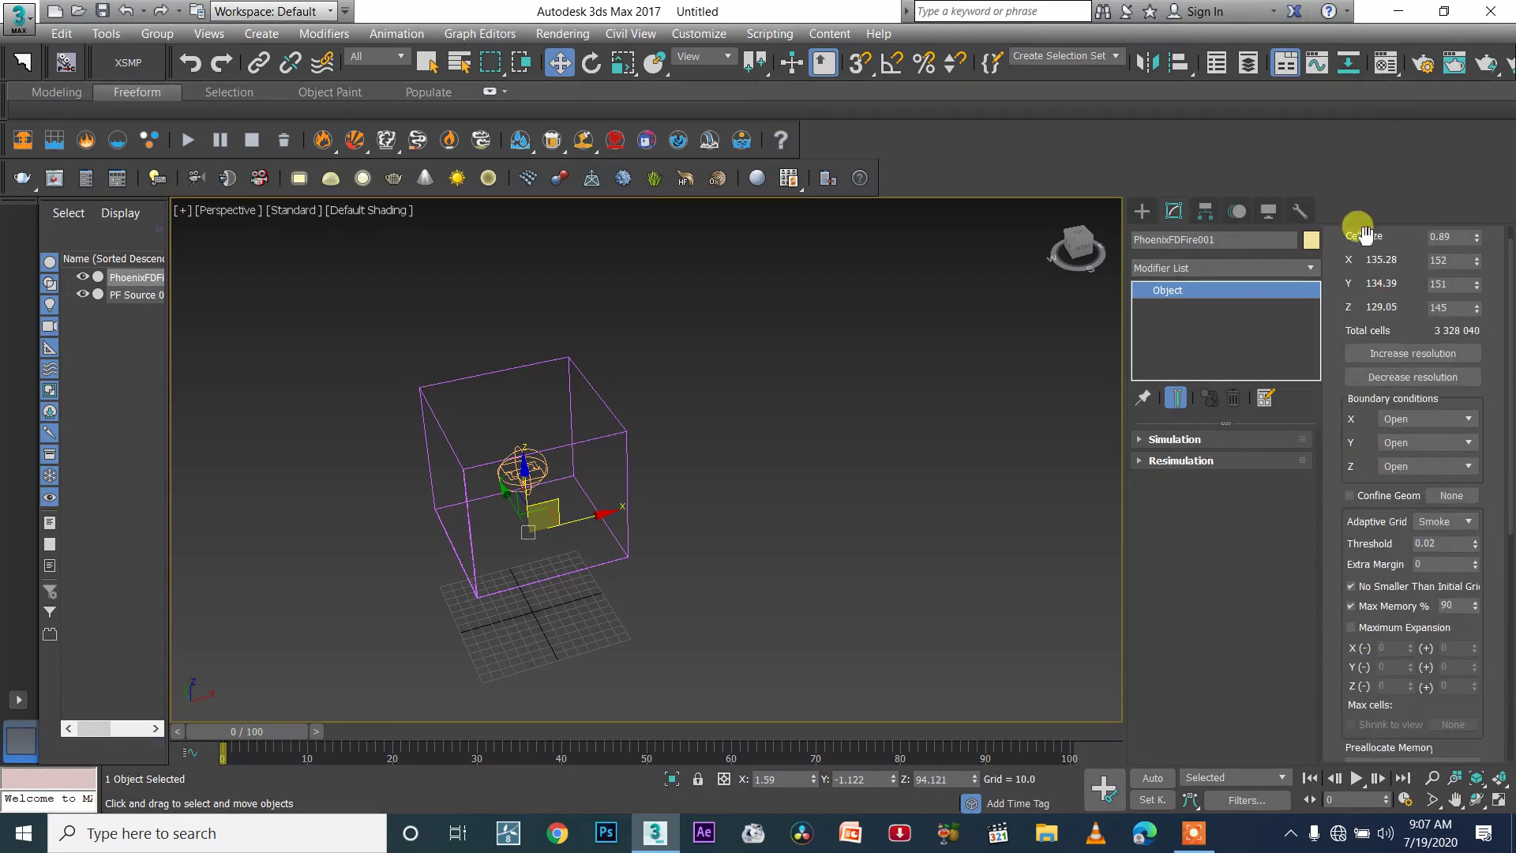
scroll(1355, 271, up, 1)
click(1359, 236)
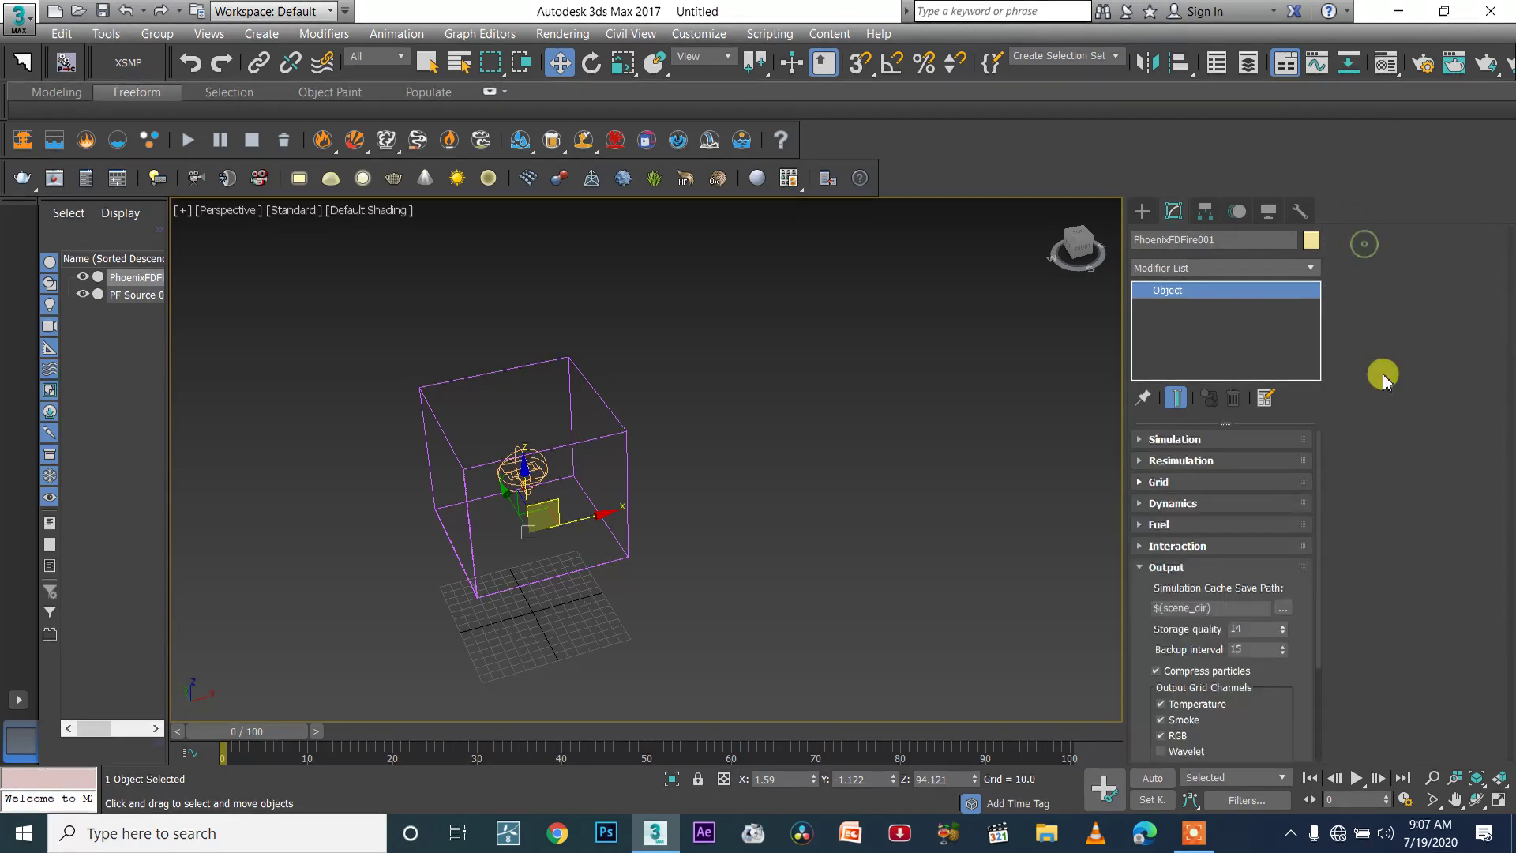
click(1362, 515)
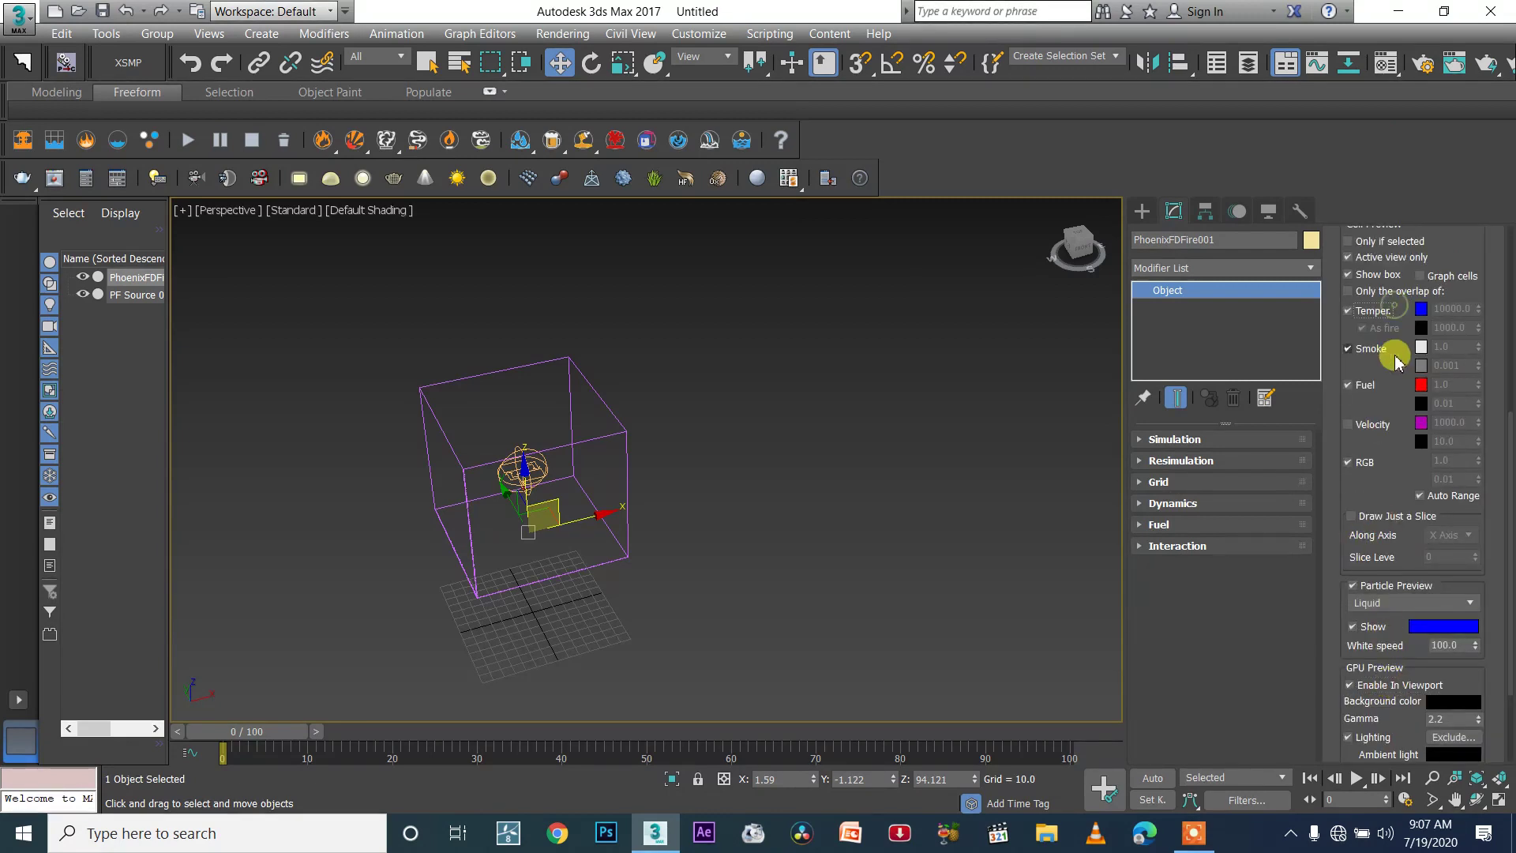
scroll(1395, 359, up, 4)
click(1377, 278)
click(1359, 235)
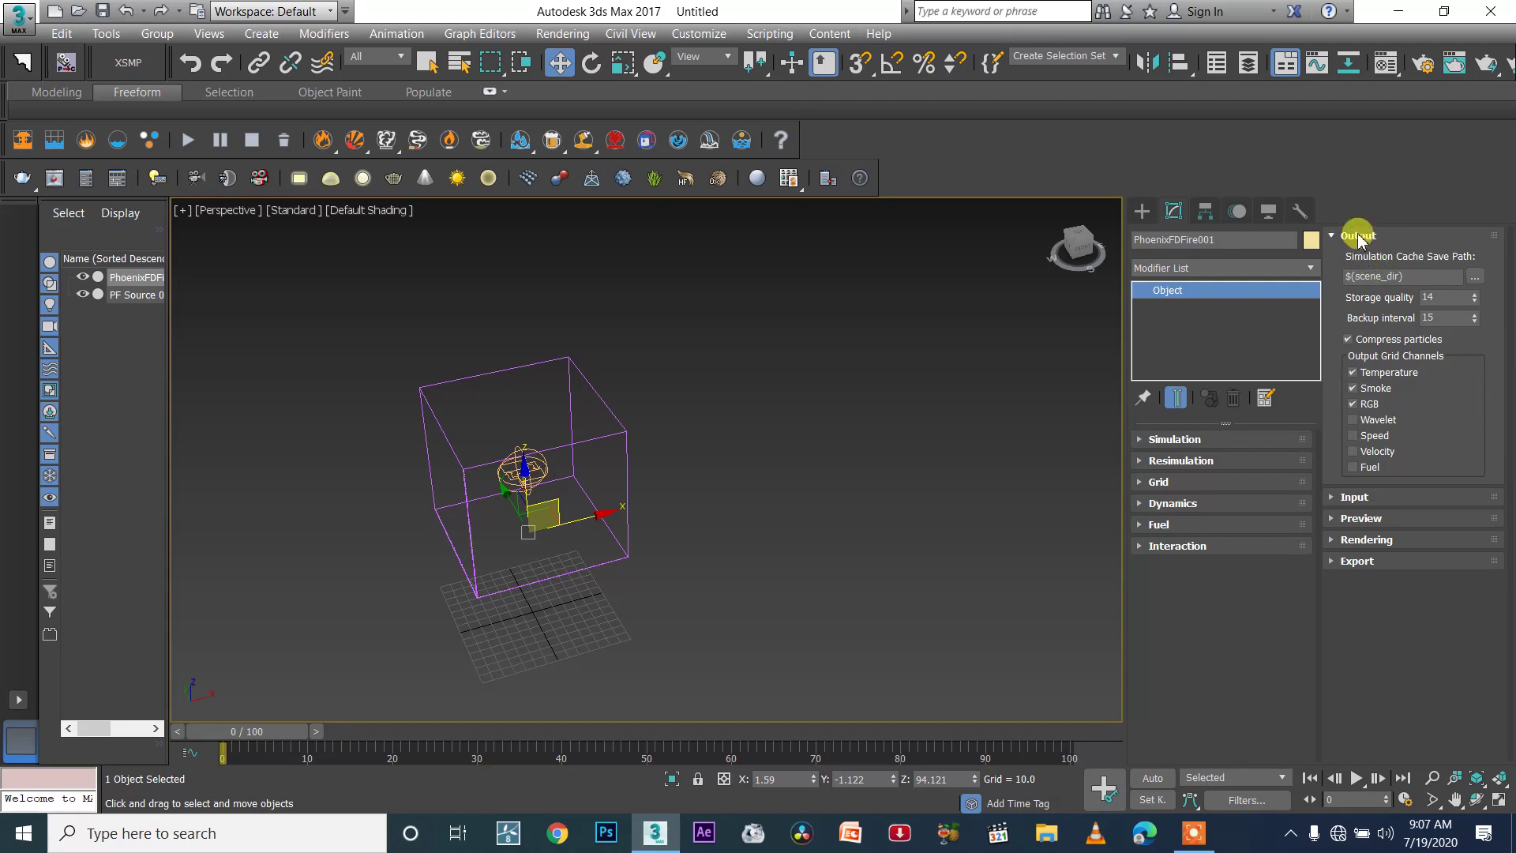
click(1359, 235)
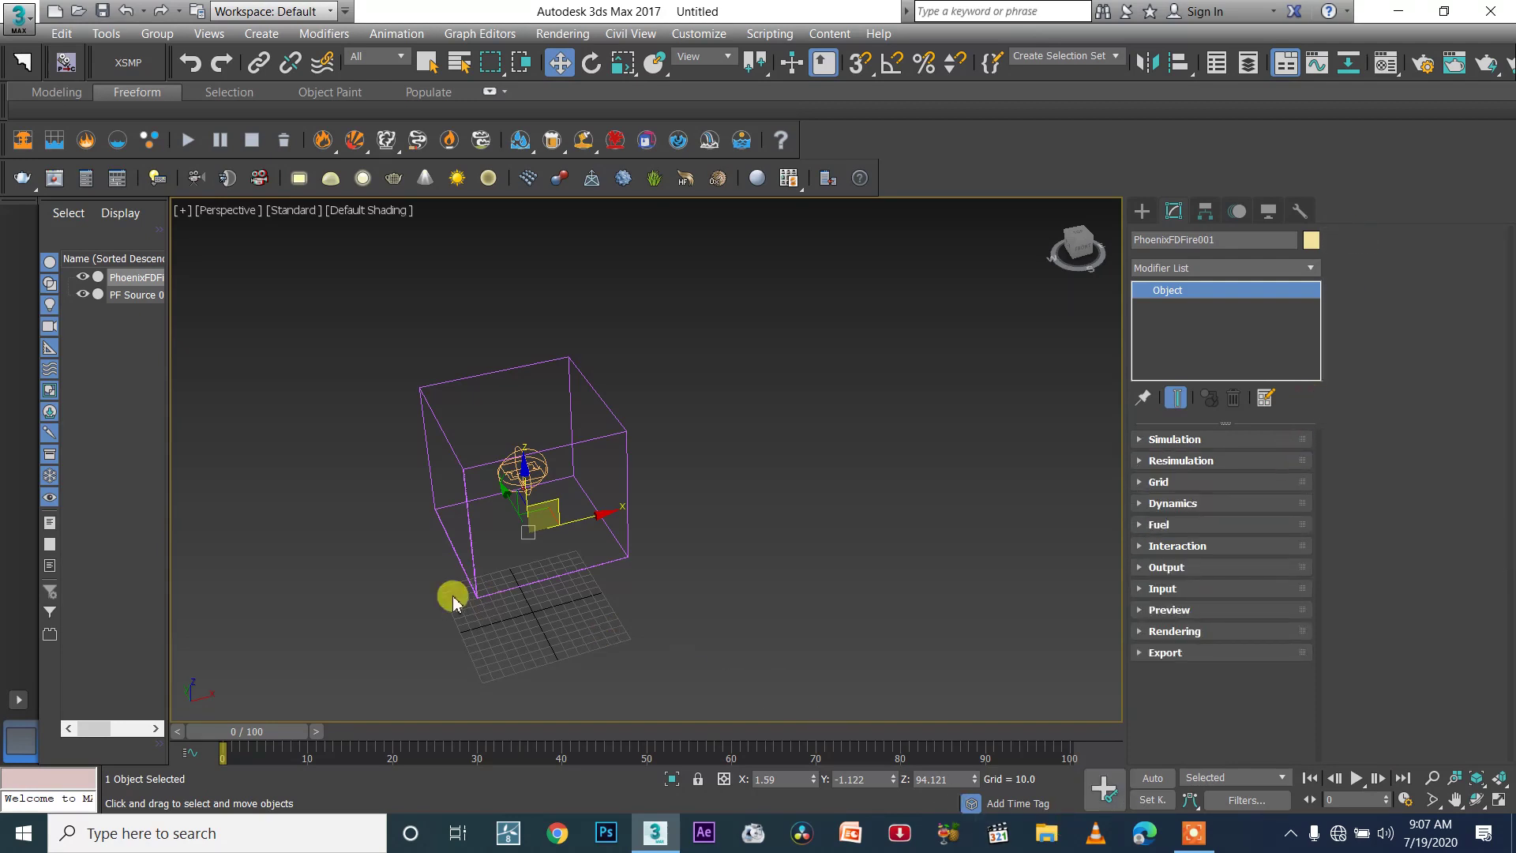
Step: Create a PhoenixFD PHXSource helper in the empty area beside the simulator box
click(1142, 211)
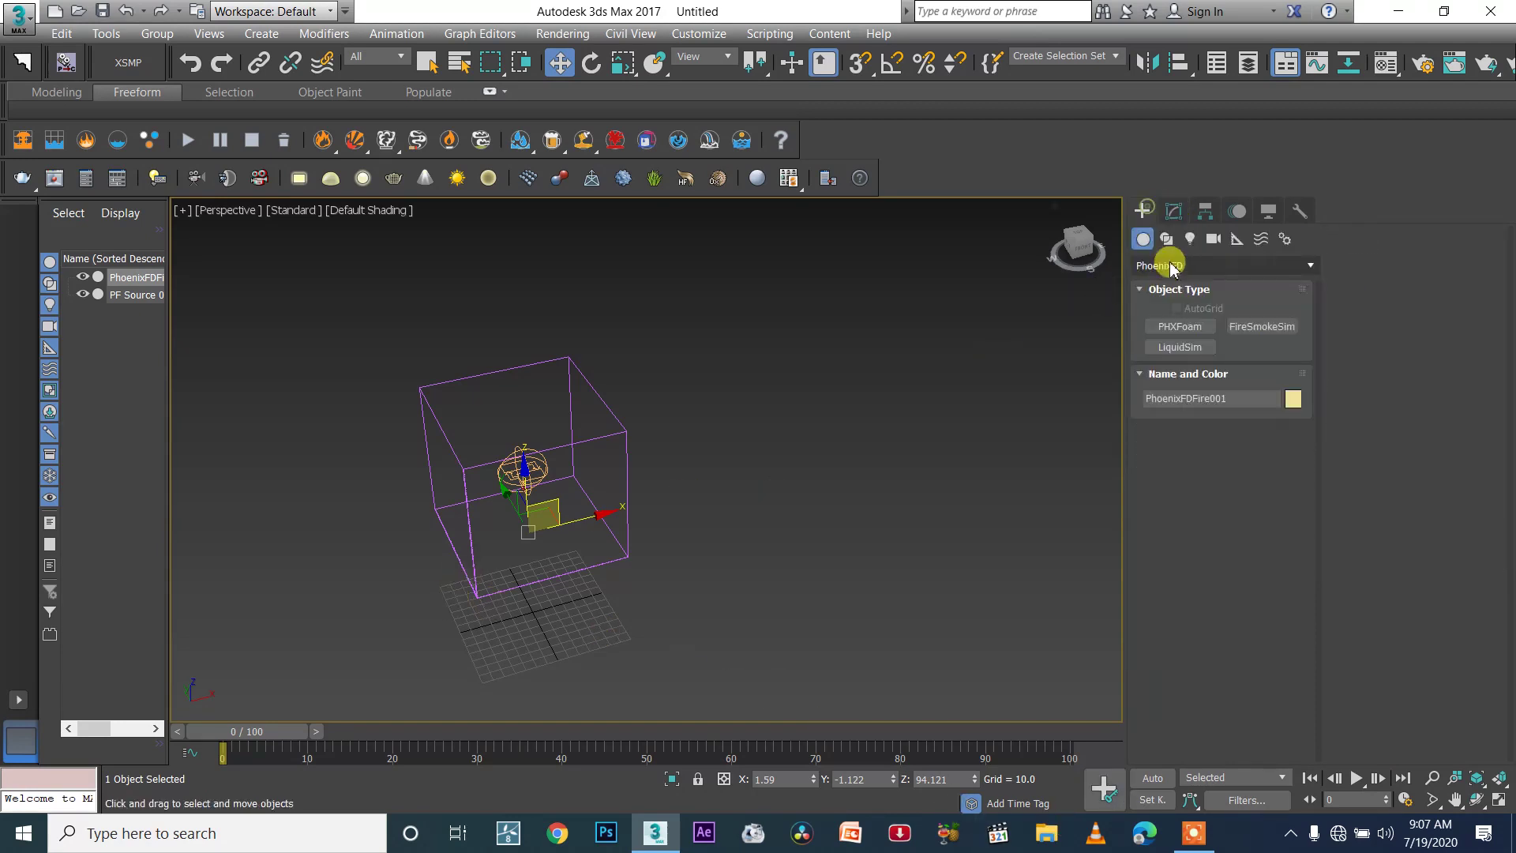
click(1238, 239)
click(1197, 353)
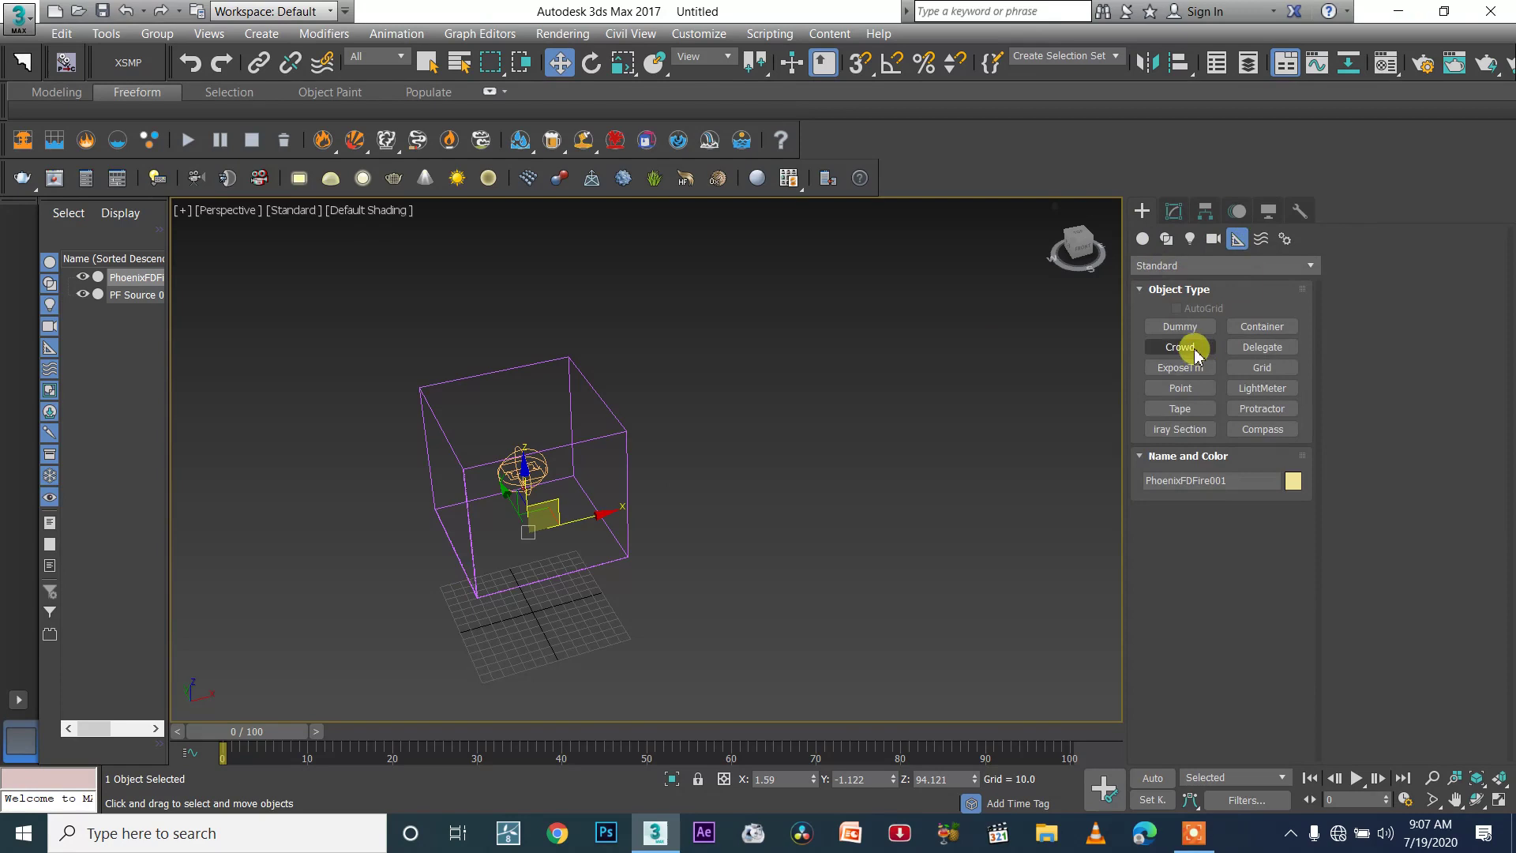
click(1167, 266)
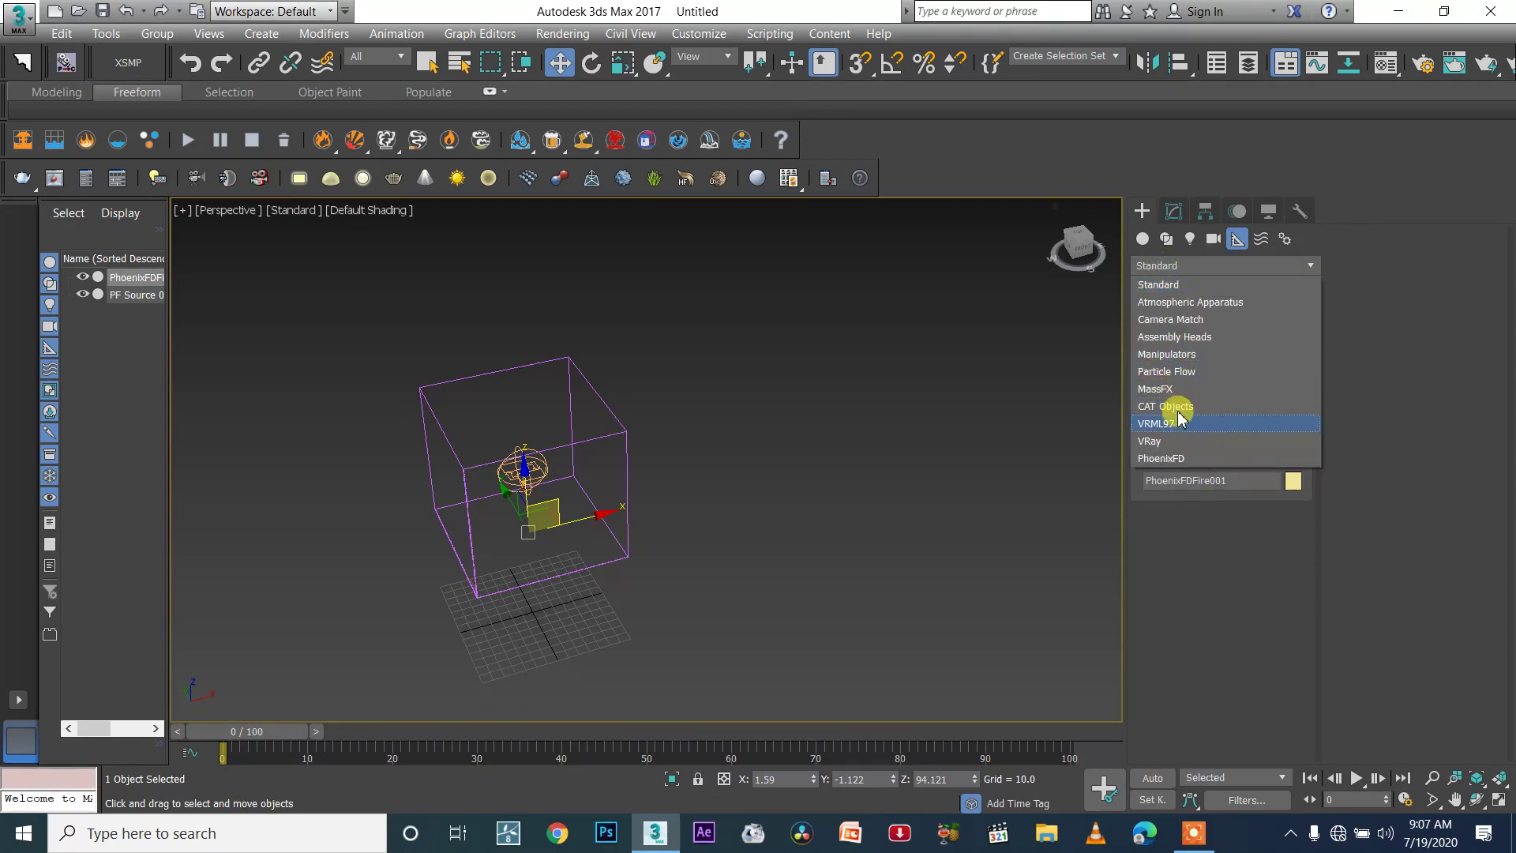
click(1180, 460)
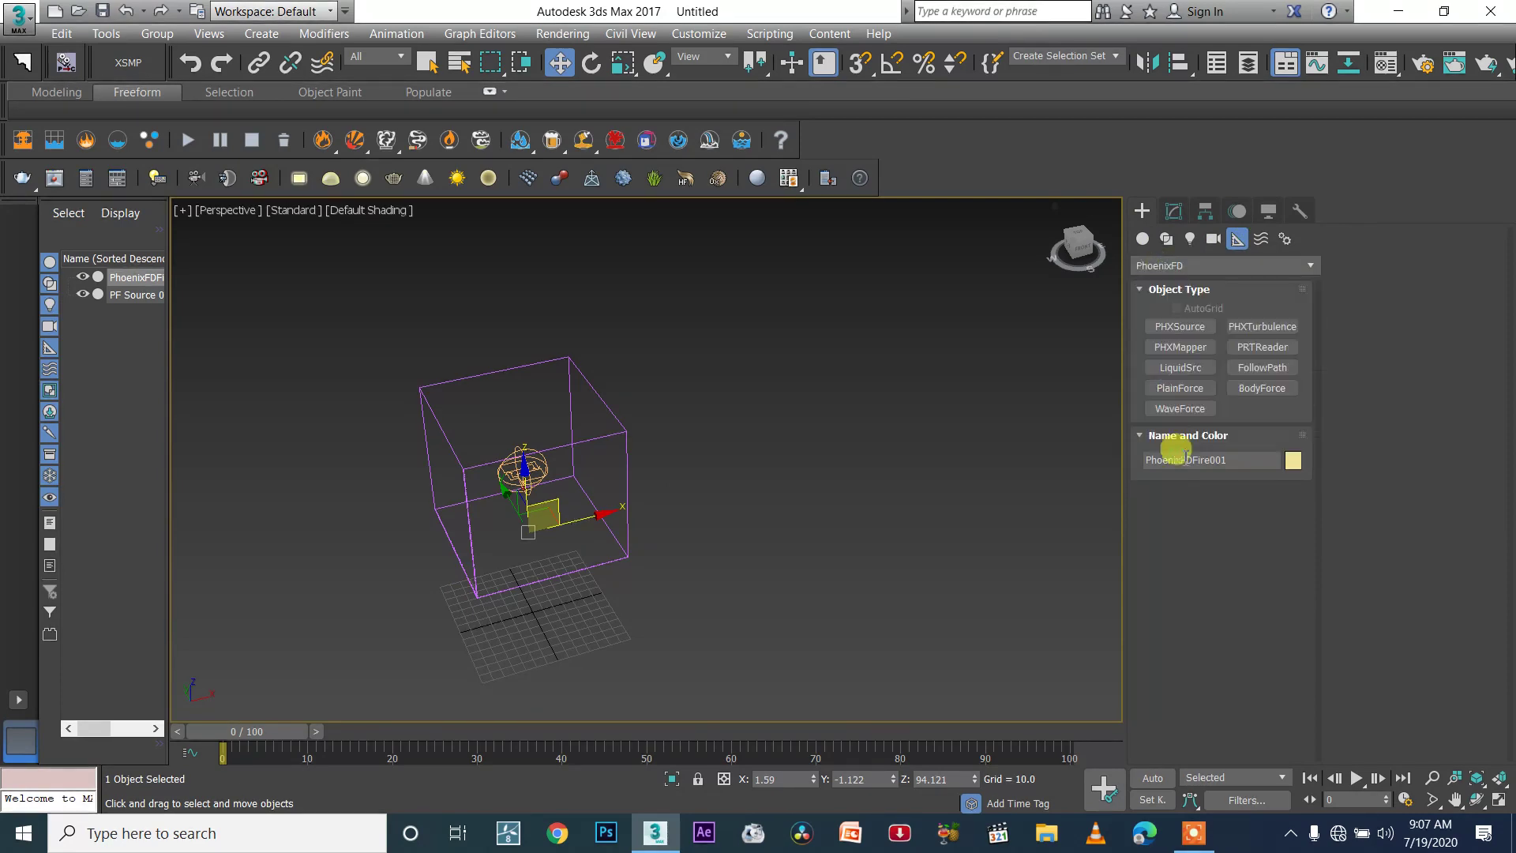
click(1199, 330)
click(790, 468)
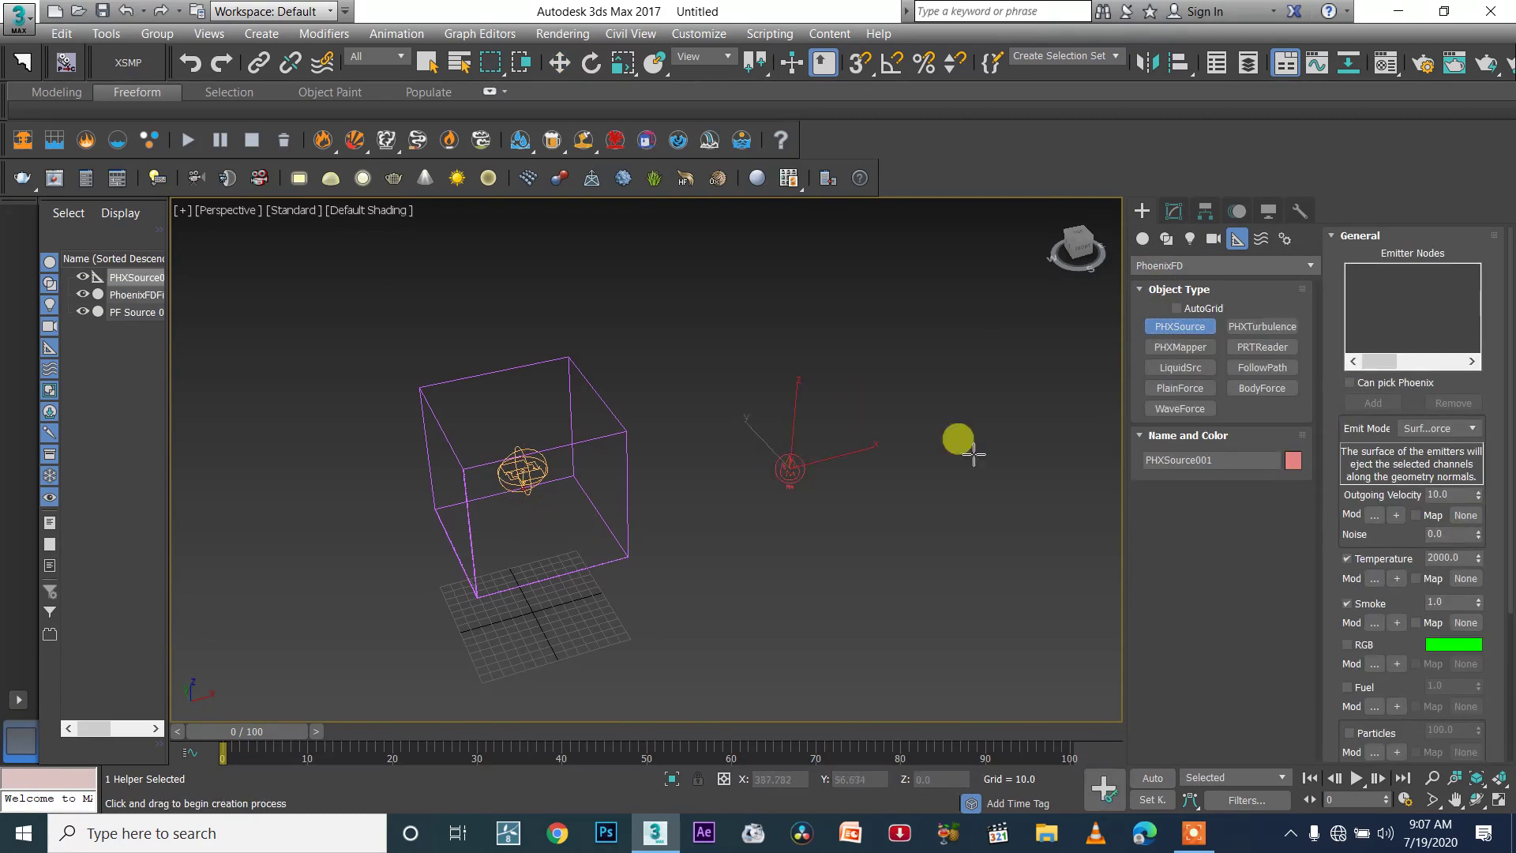
Step: Add the PF Source 001 particle flow to the PHXSource's emitter nodes with both its PF Source 001 and Event 001 events
click(1175, 215)
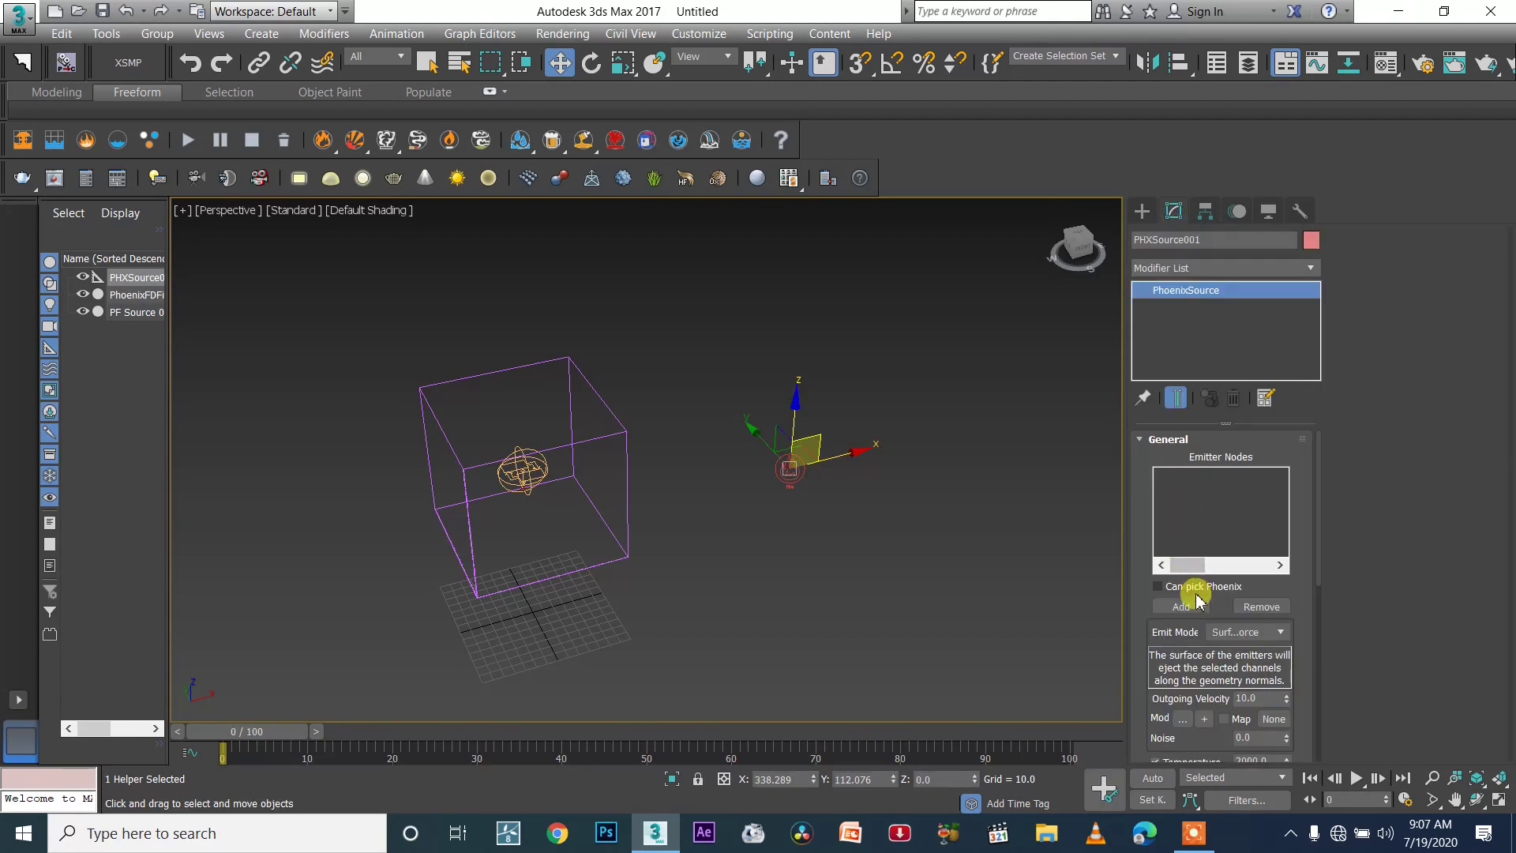
click(1195, 605)
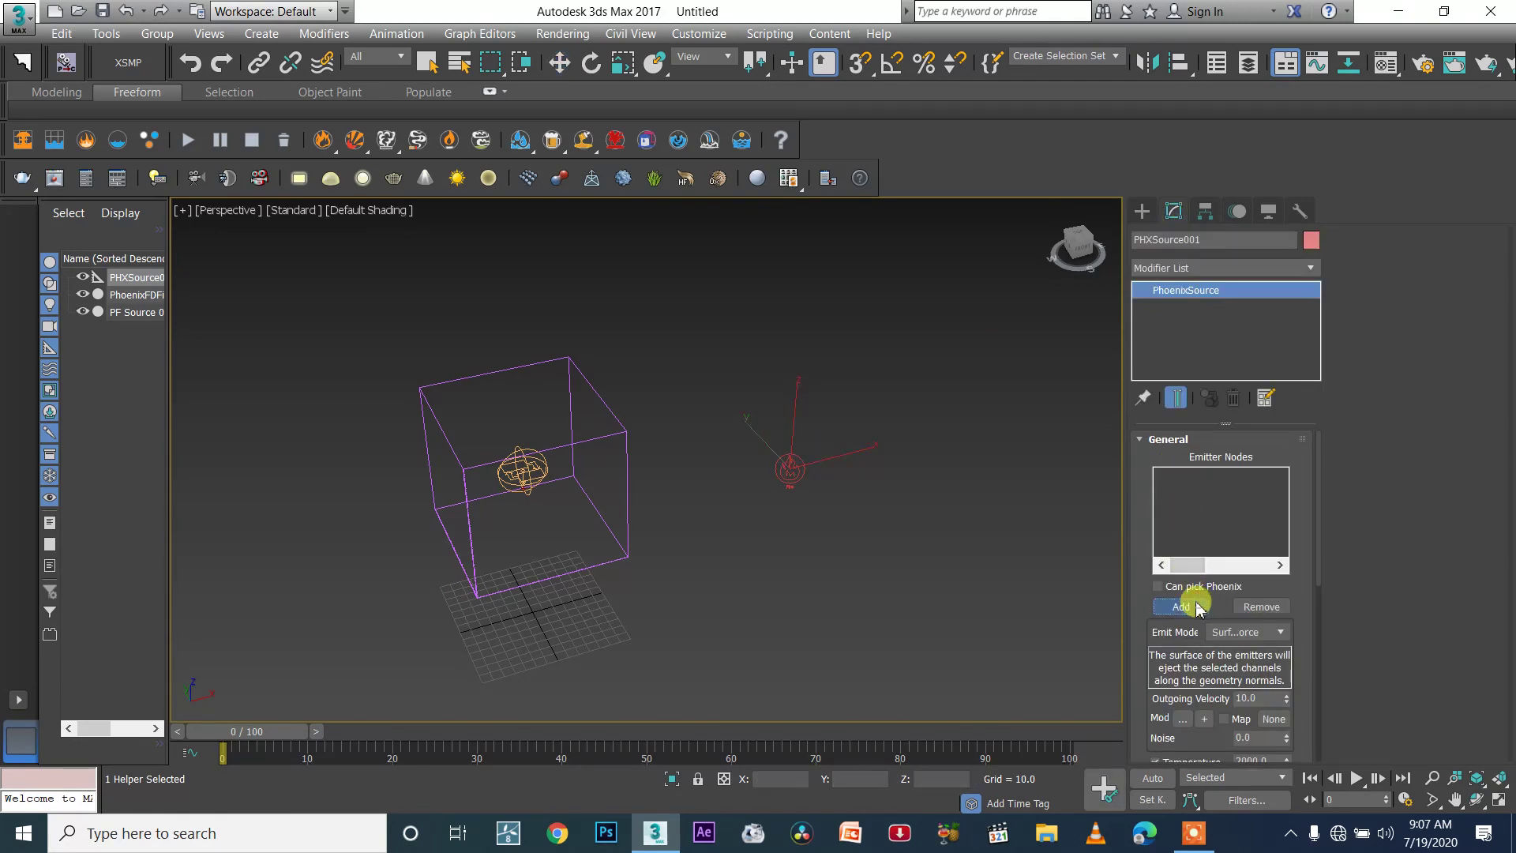
click(547, 472)
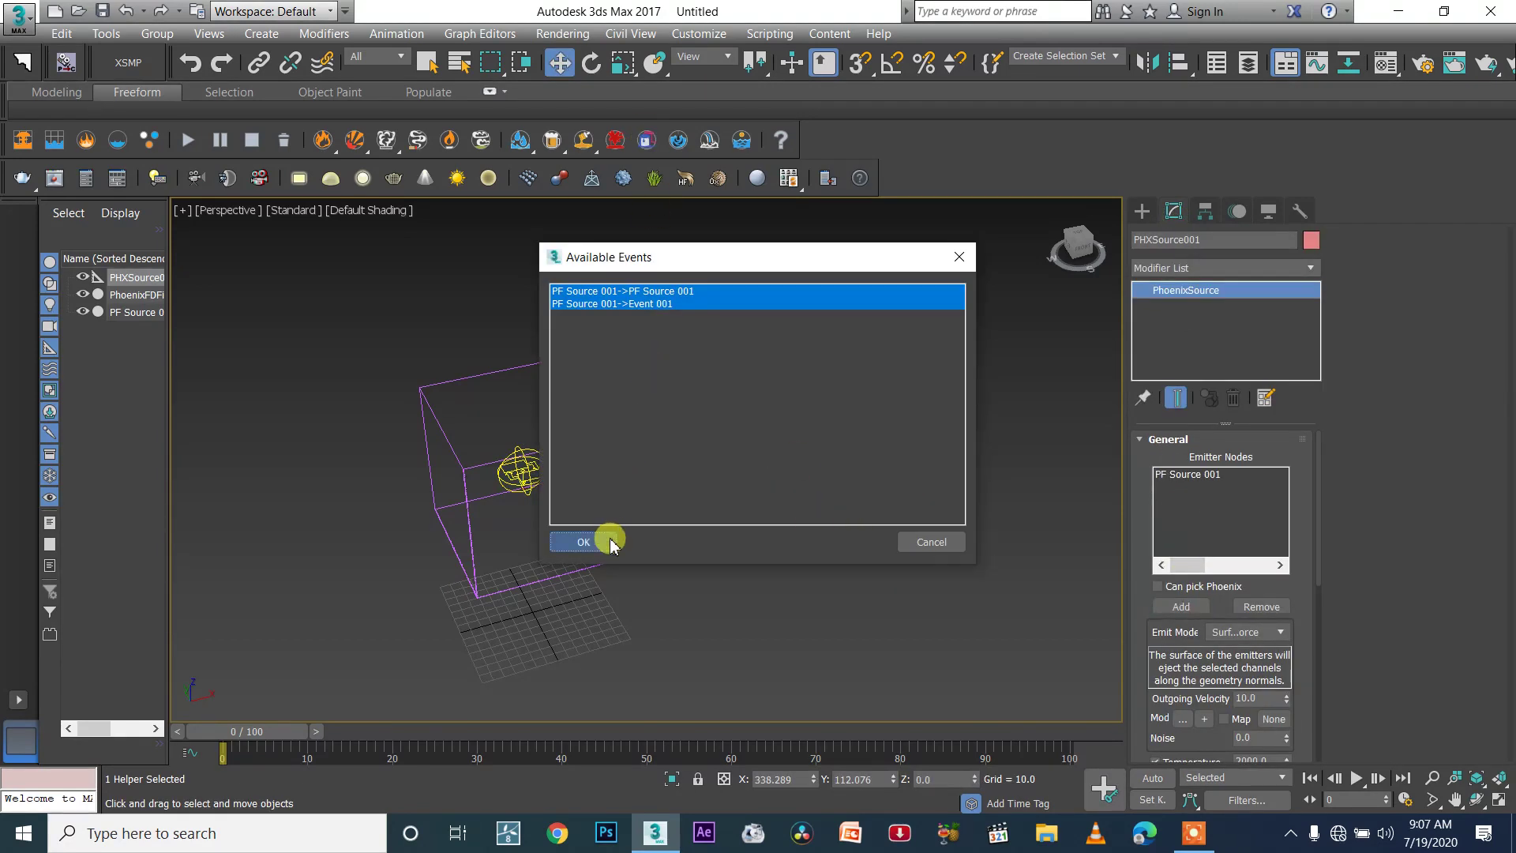
click(608, 542)
Step: Set the PHXSource's Outgoing Velocity to 100 and turn off its Temperature channel
click(1261, 699)
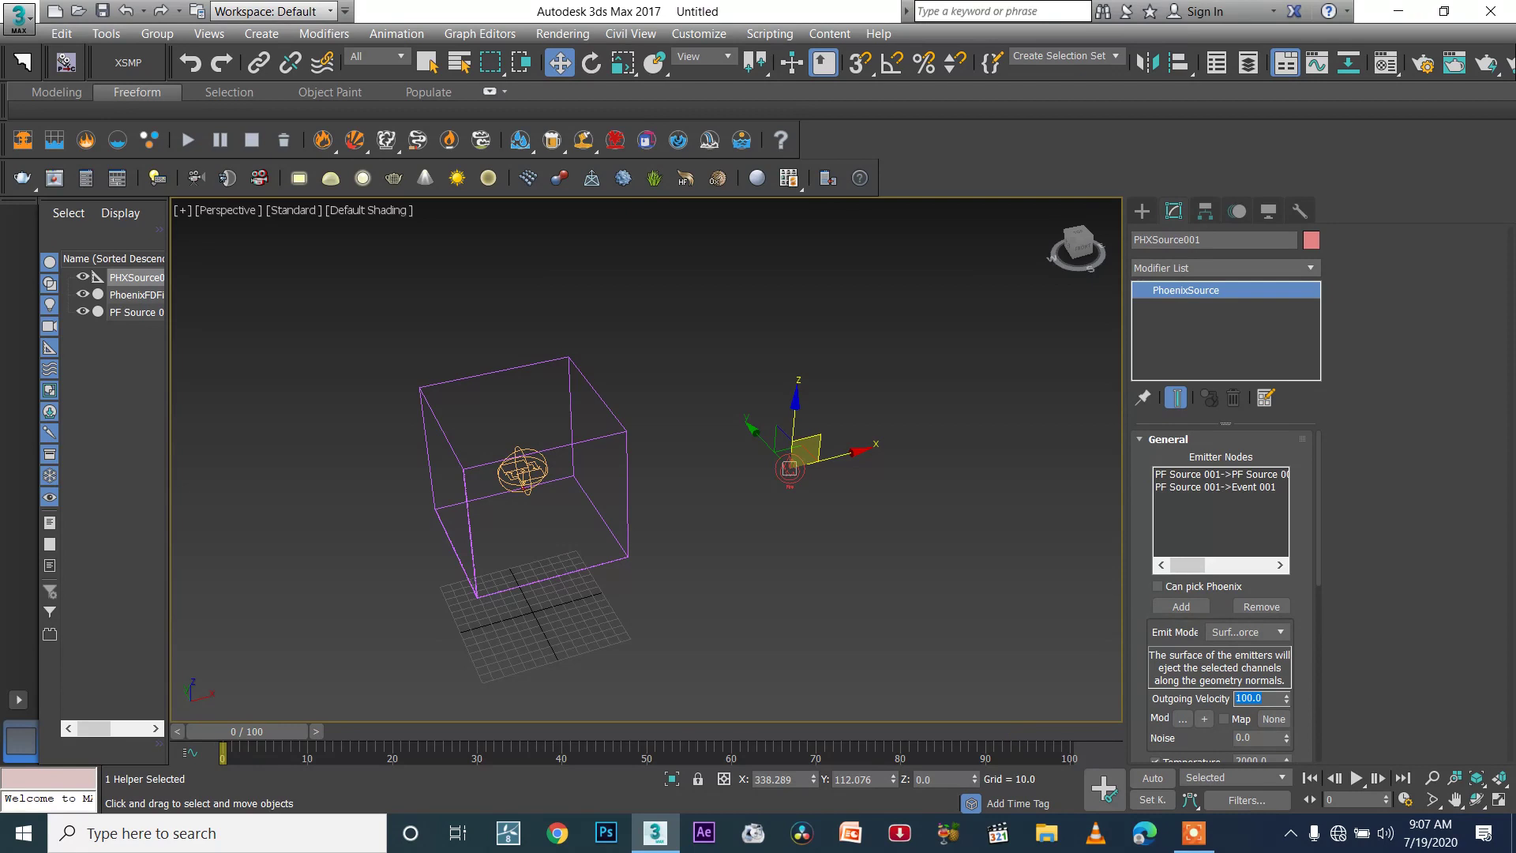
scroll(1318, 558, down, 5)
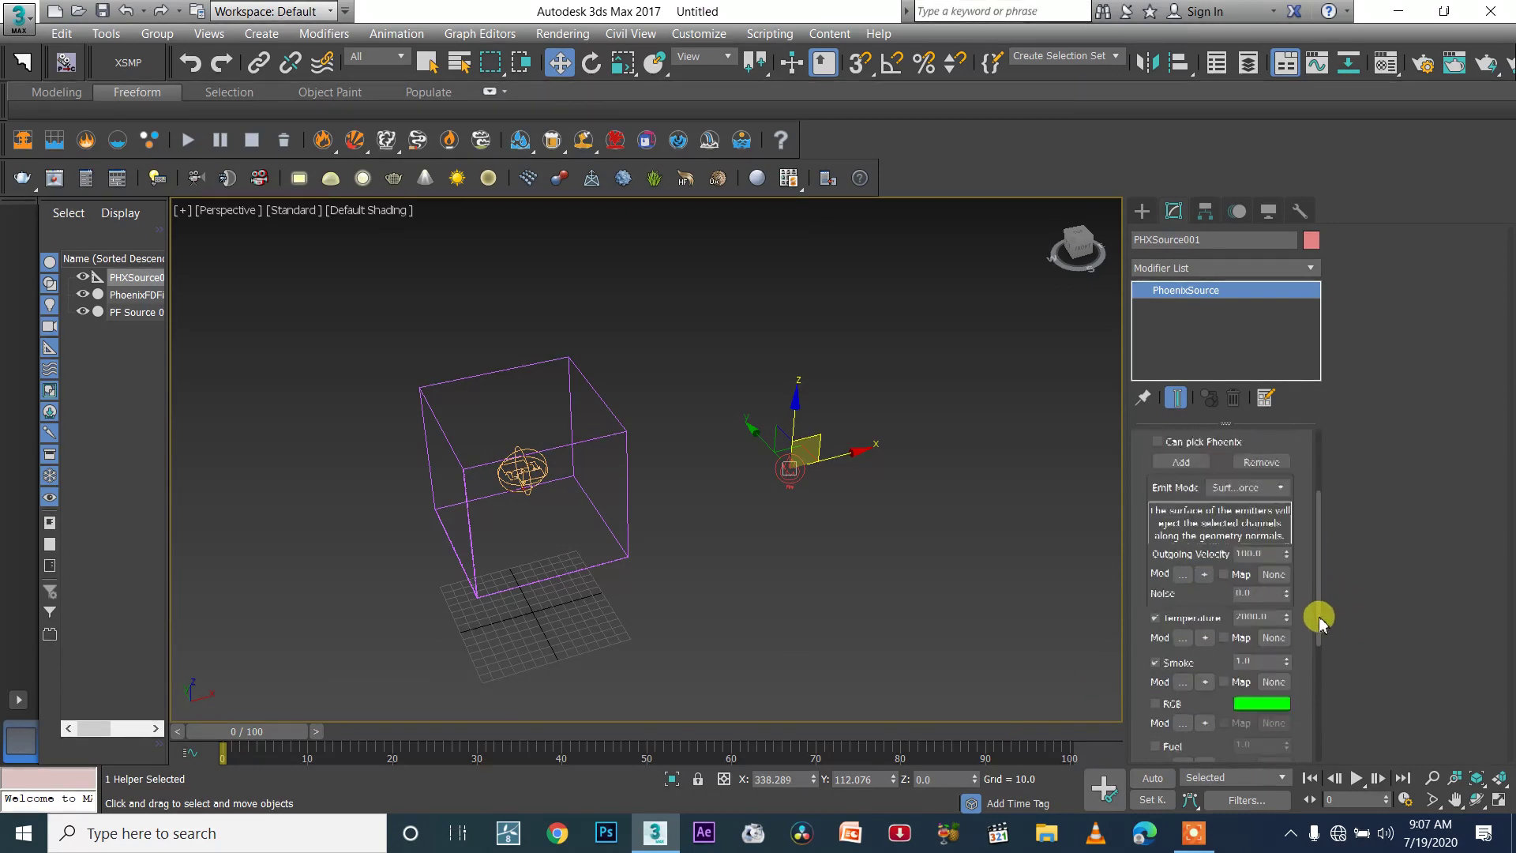
scroll(1309, 679, up, 2)
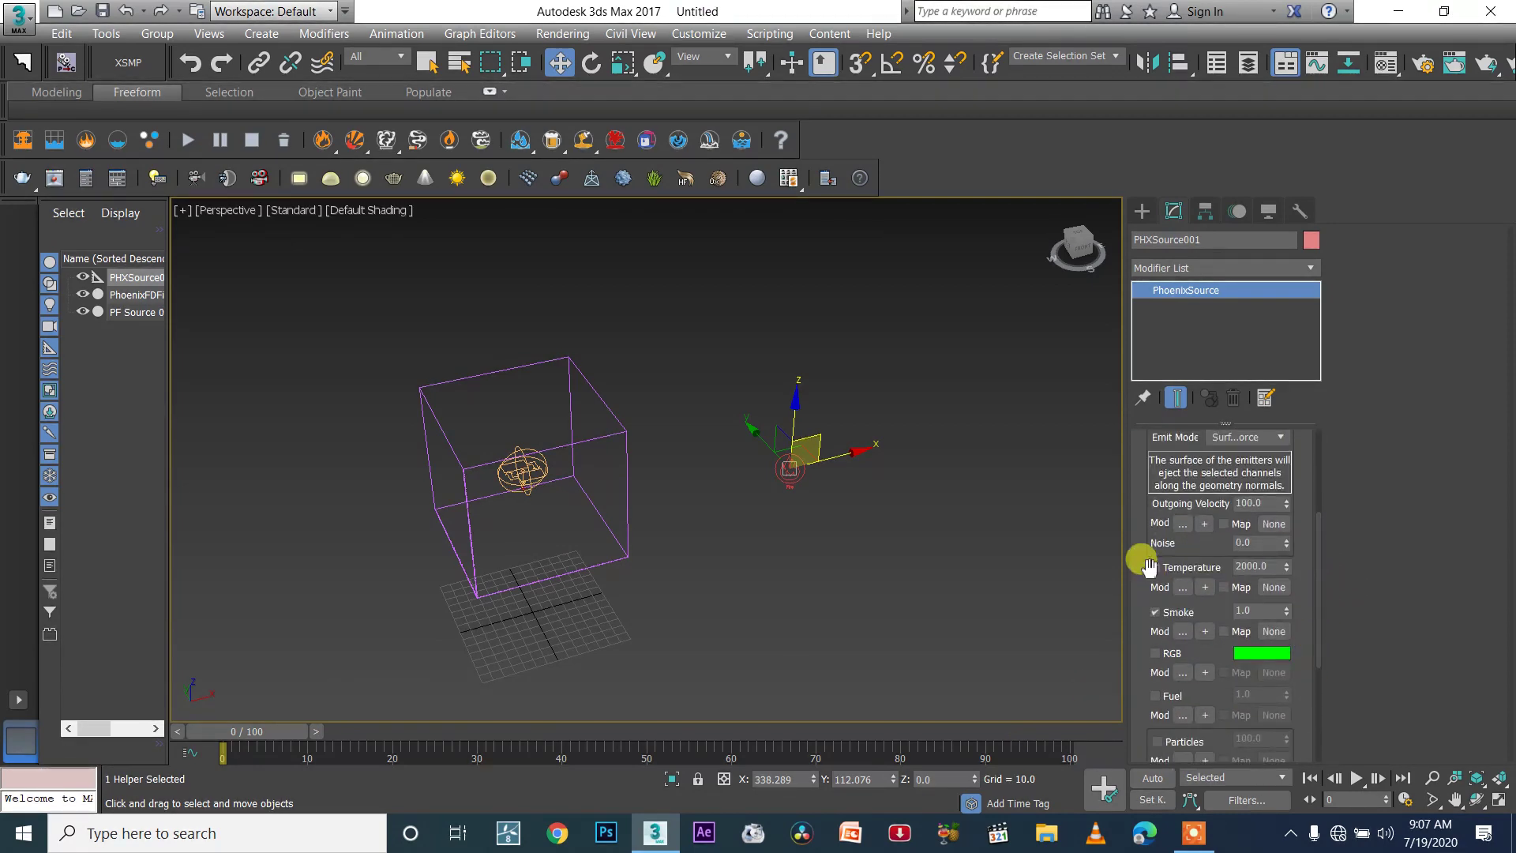
click(1198, 570)
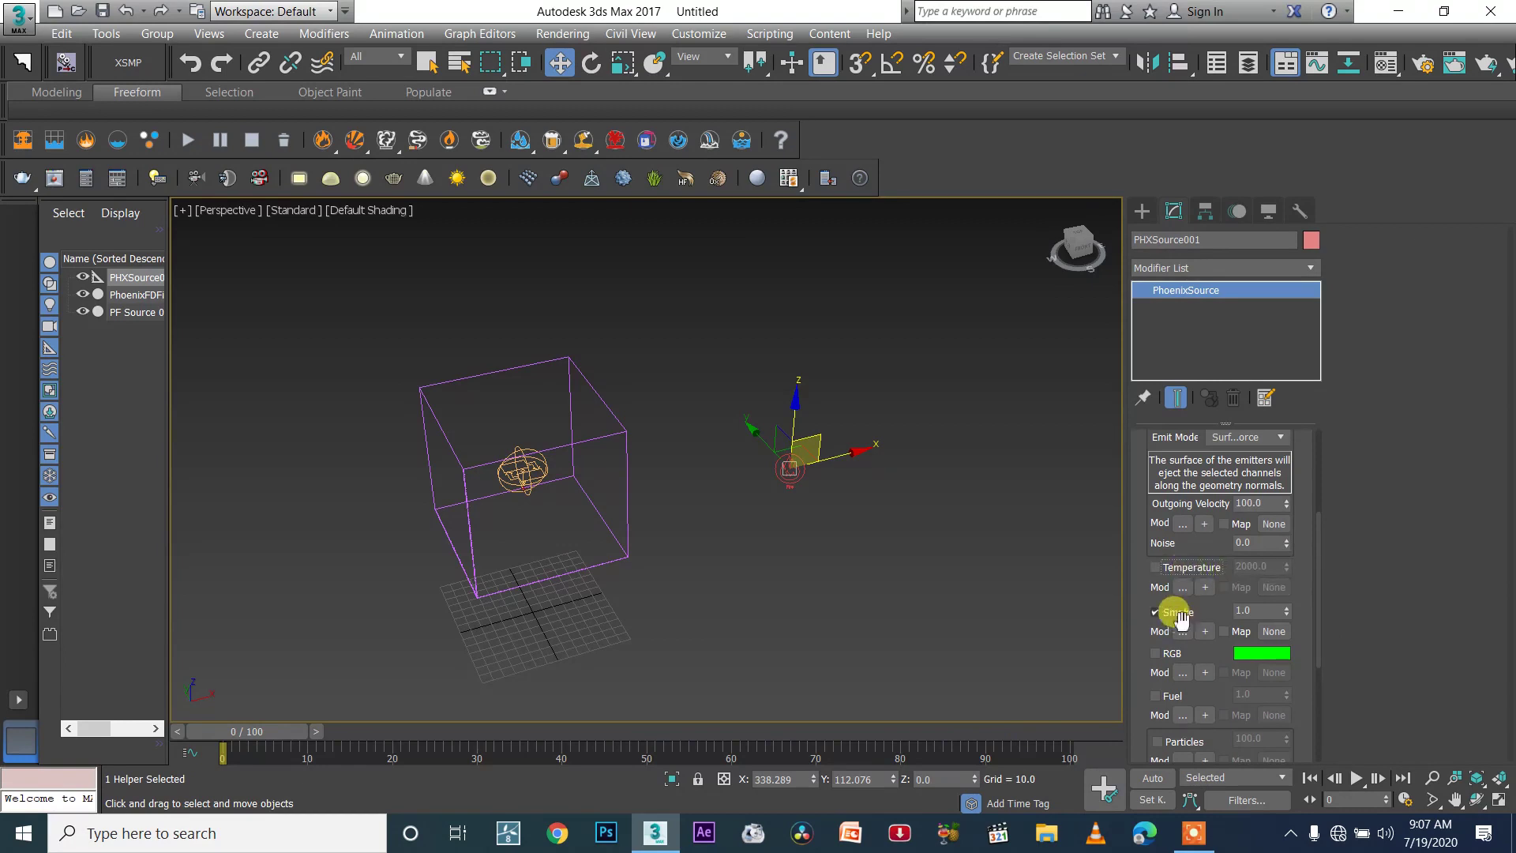
Step: Enable the PHXSource's RGB channel and change its colour to blue
click(1155, 653)
click(1256, 653)
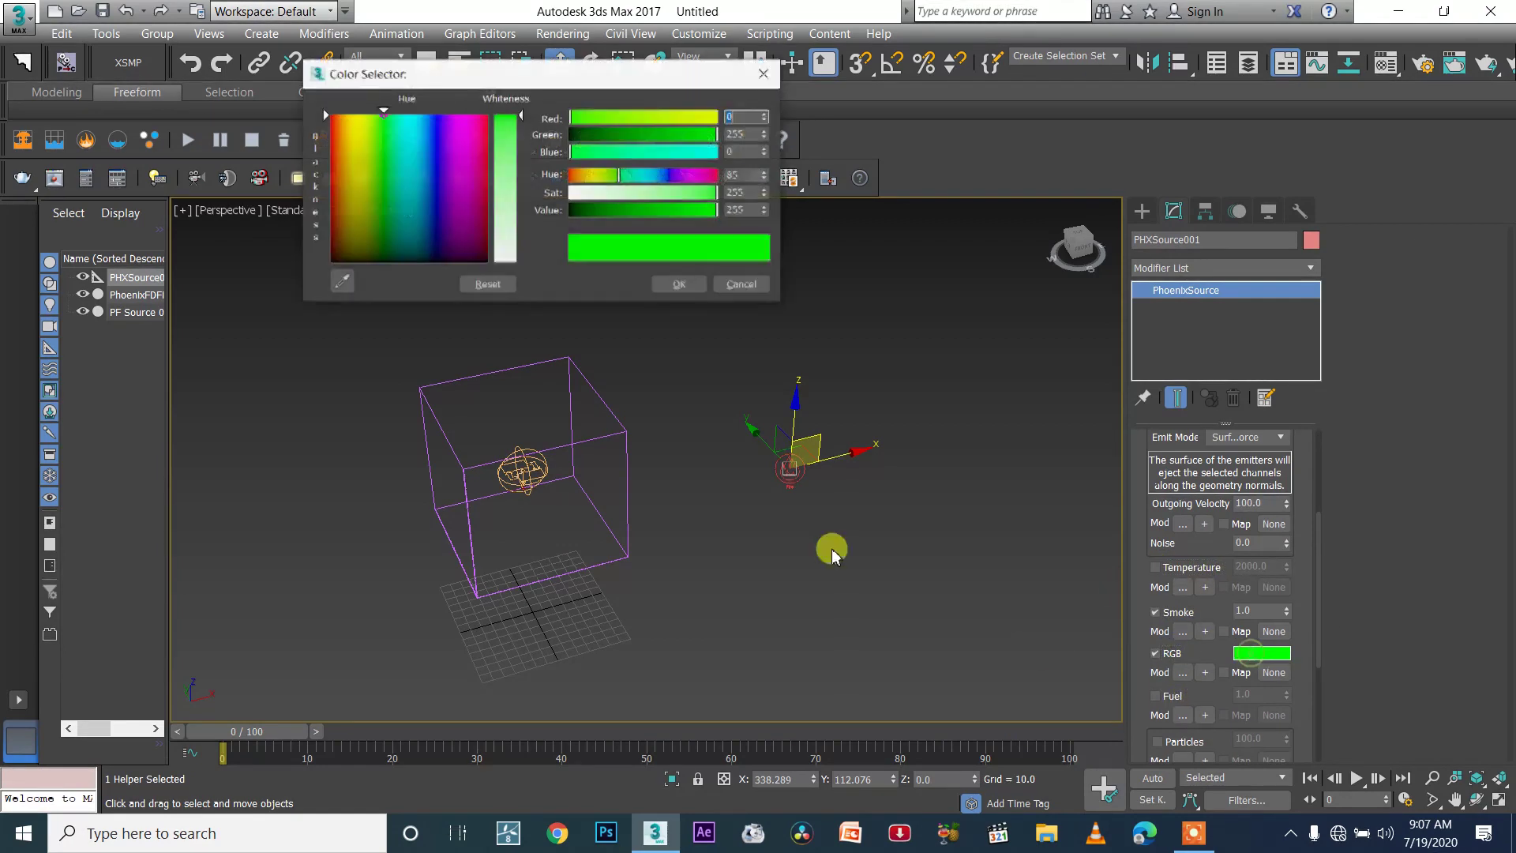
click(678, 174)
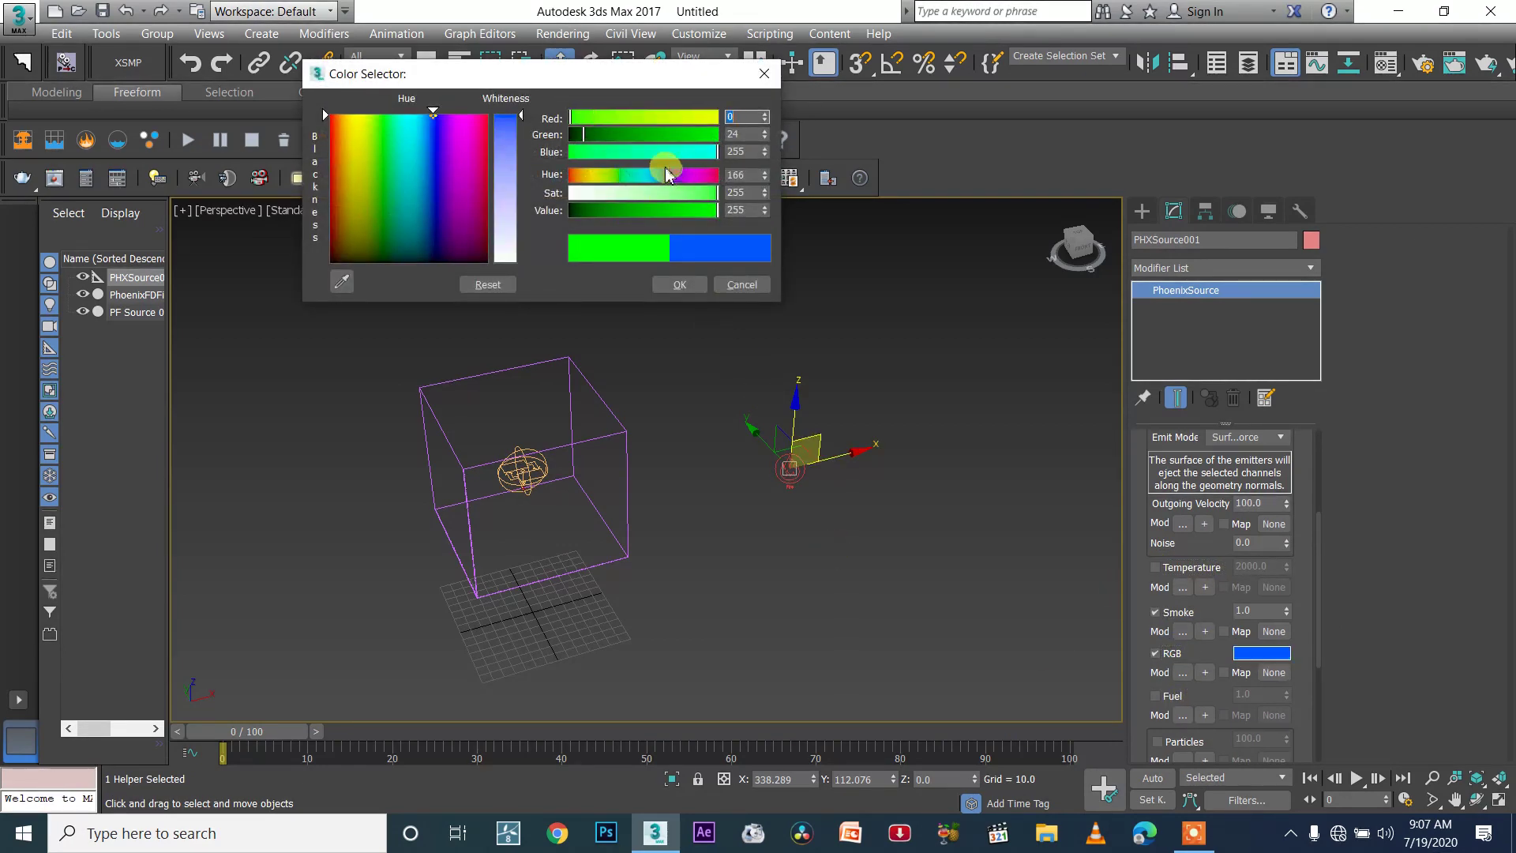
click(680, 285)
Step: Enable Motion Vel. on the PHXSource and set it to 3
drag(1323, 510, 1317, 660)
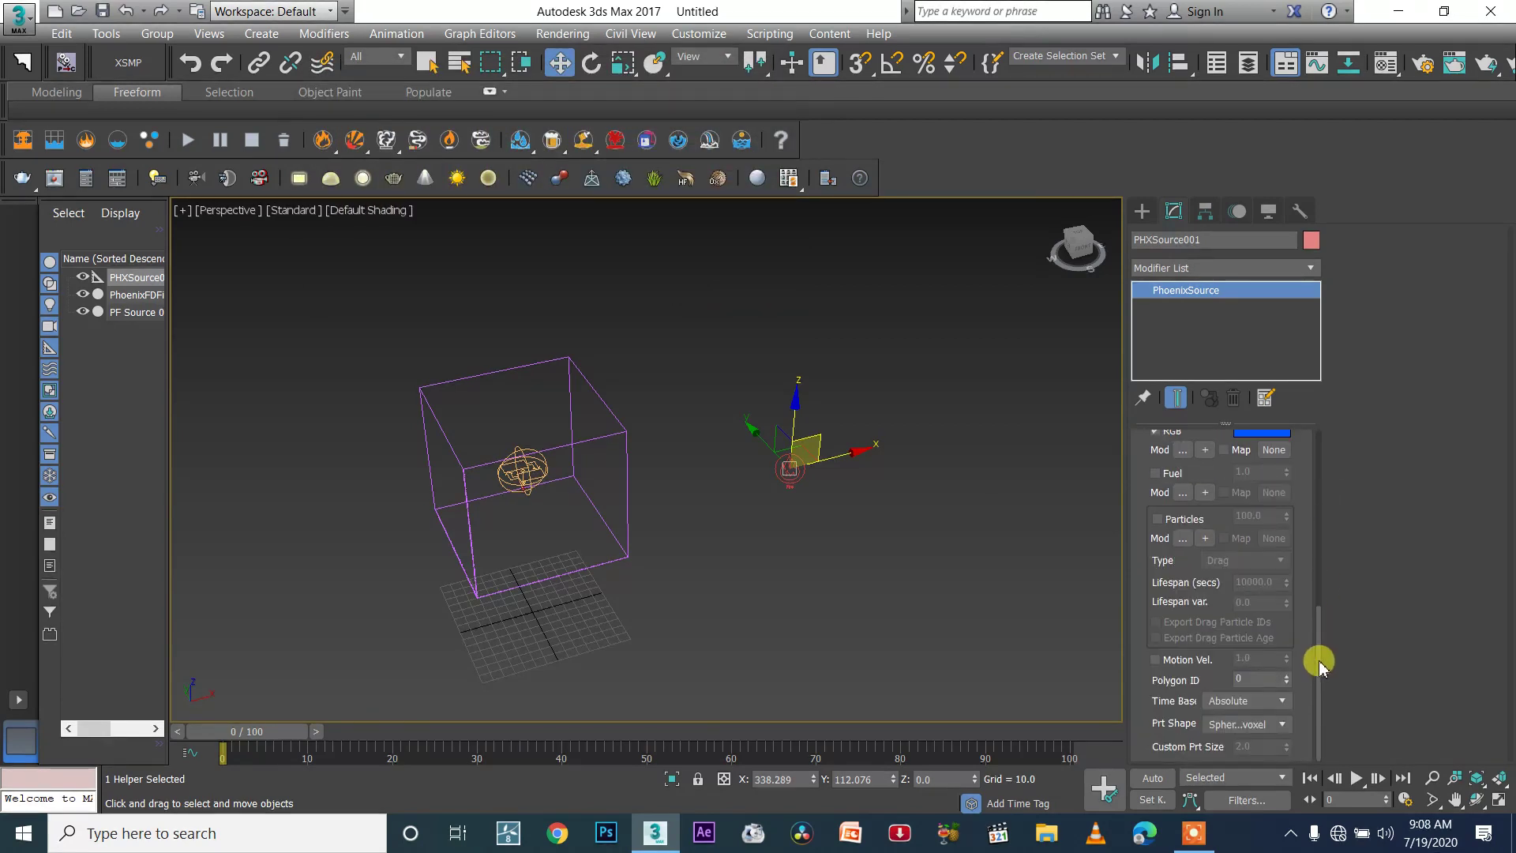
click(1184, 660)
double_click(1254, 659)
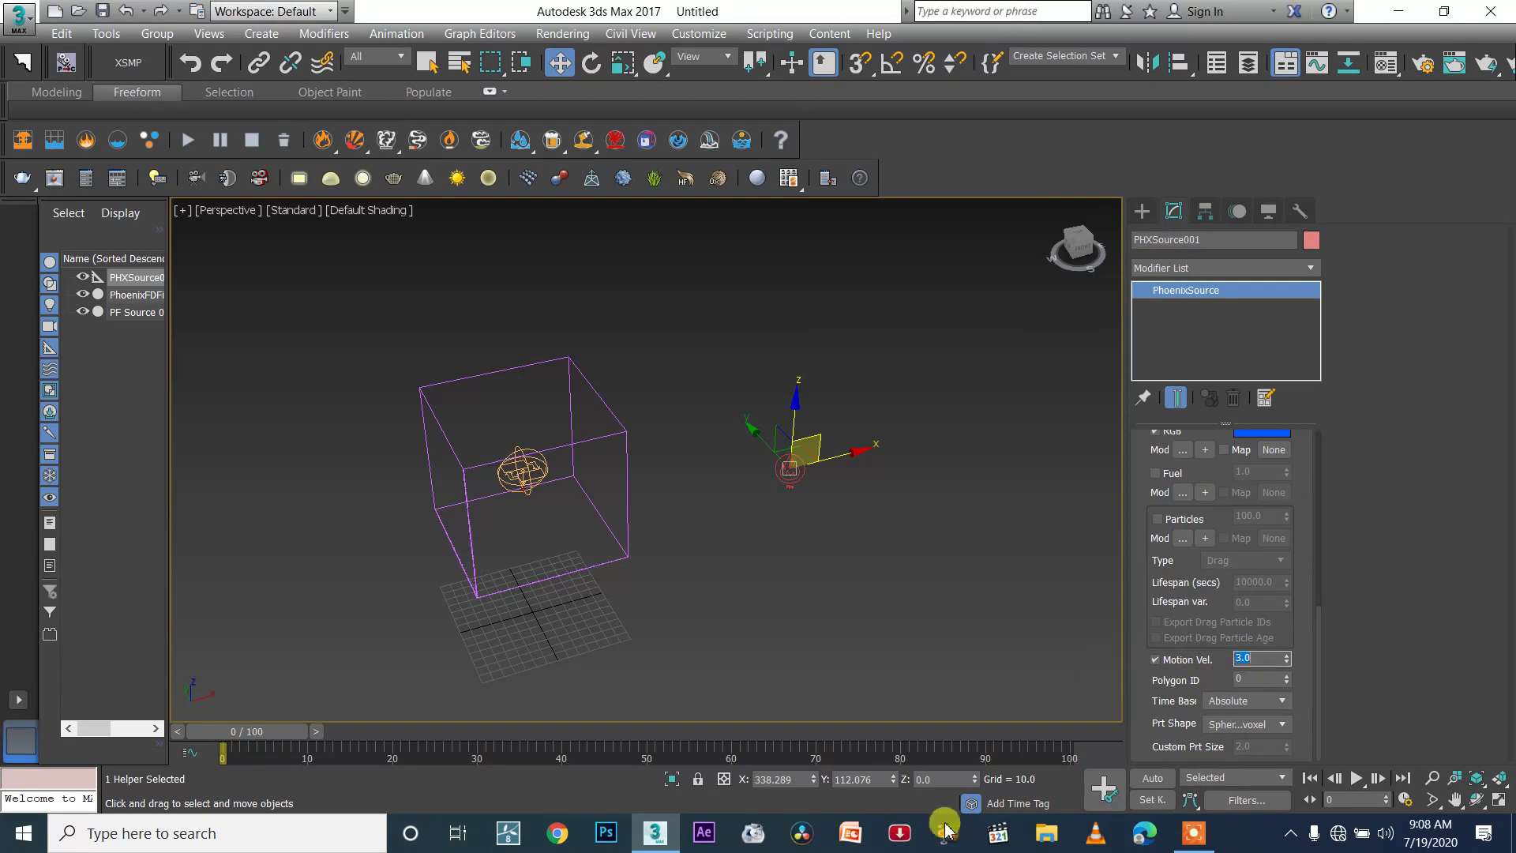
Step: Start the PhoenixFD simulation and check the burst's first frames in the Perspective view
click(188, 139)
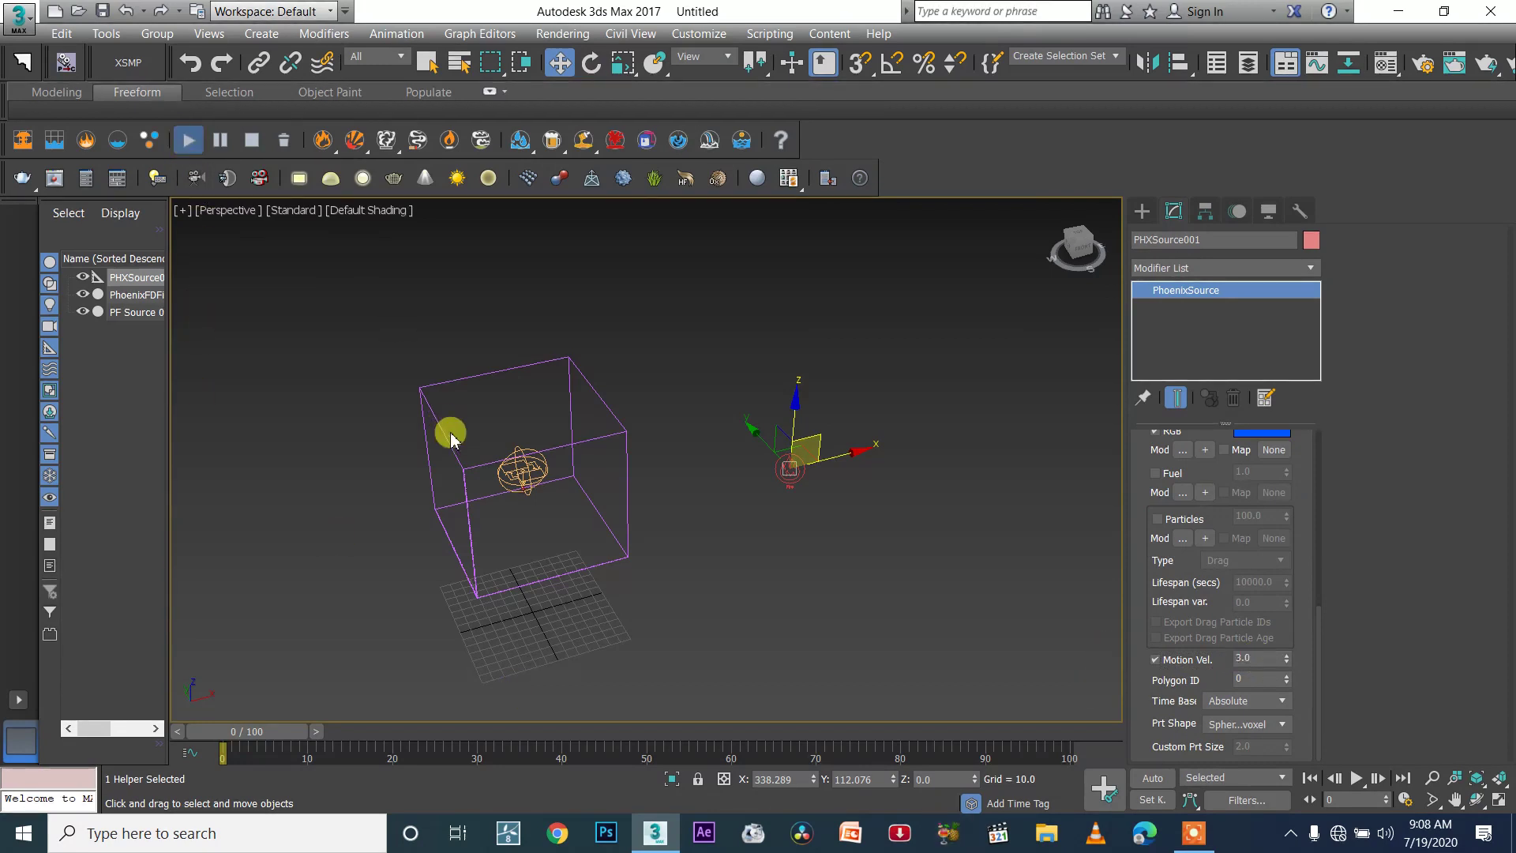
scroll(547, 488, up, 3)
scroll(548, 503, down, 2)
middle_drag(577, 490, 696, 545)
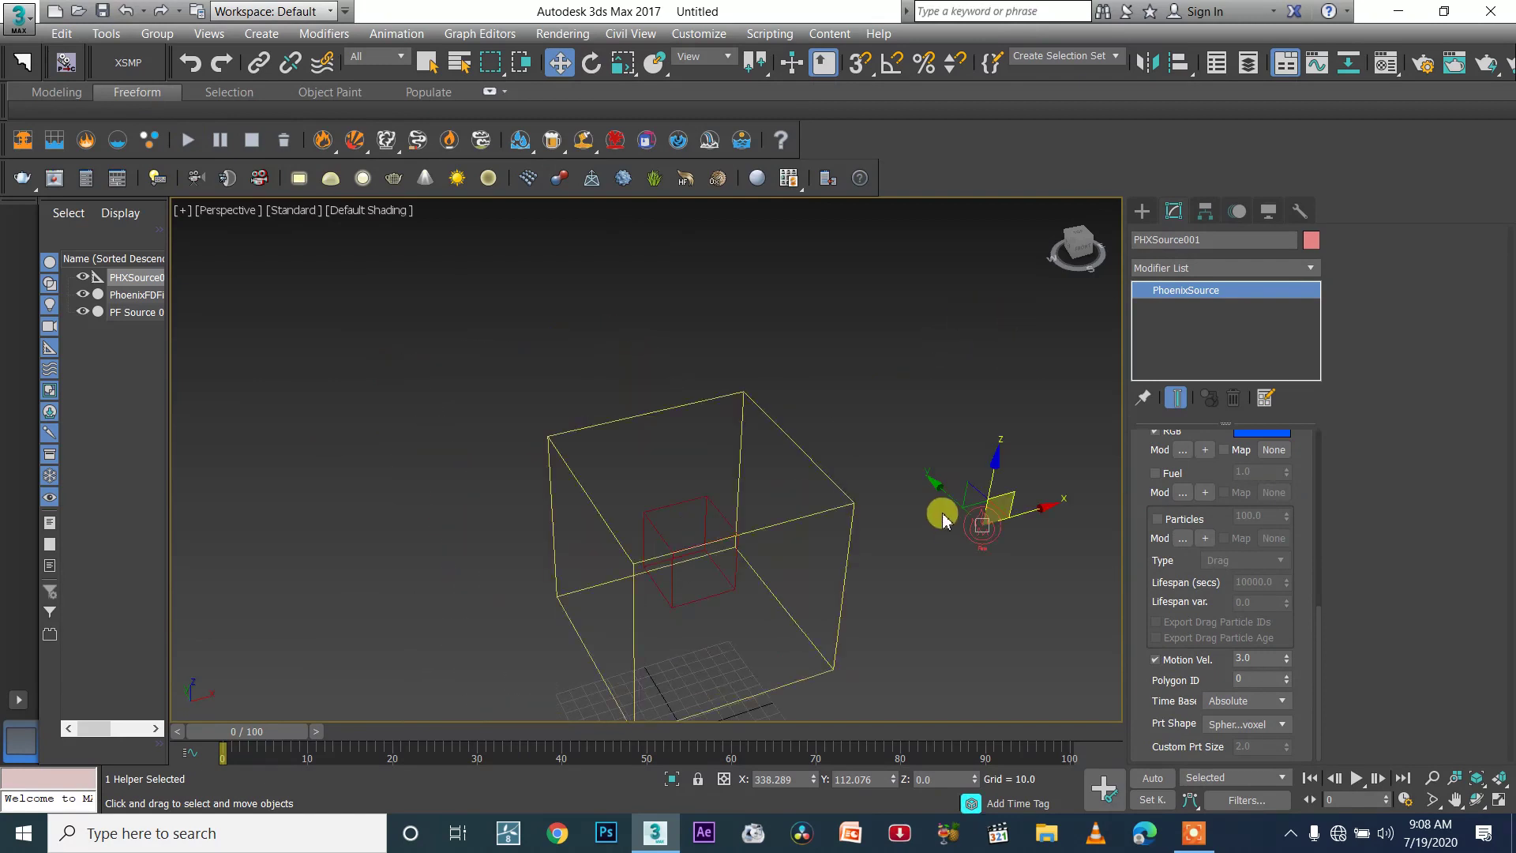
middle_drag(896, 617, 883, 549)
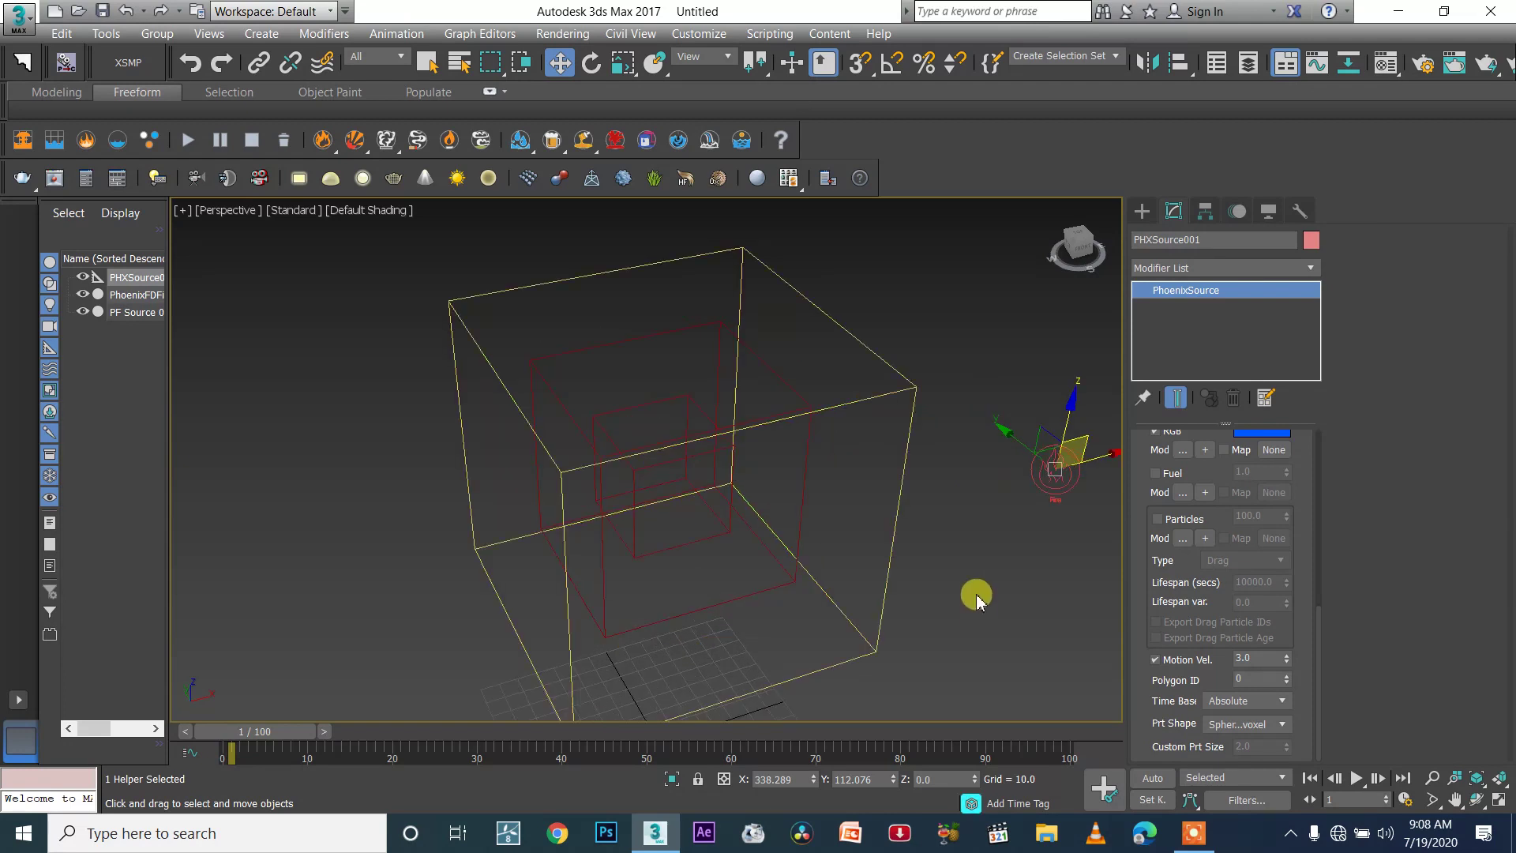
alt+middle_drag(976, 595, 951, 568)
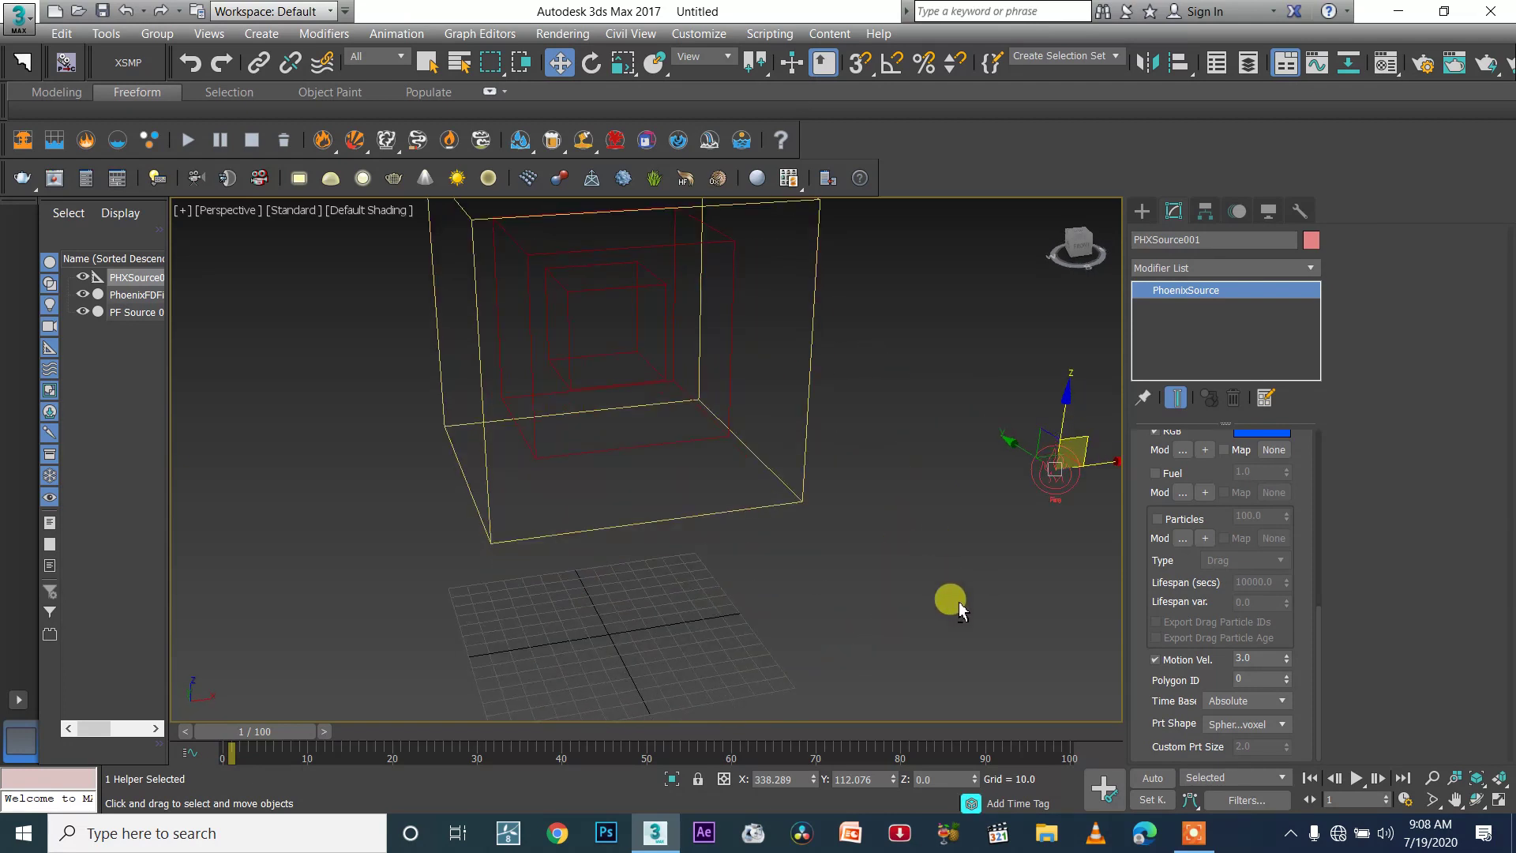
scroll(953, 602, up, 2)
scroll(852, 450, down, 3)
middle_drag(852, 401, 875, 472)
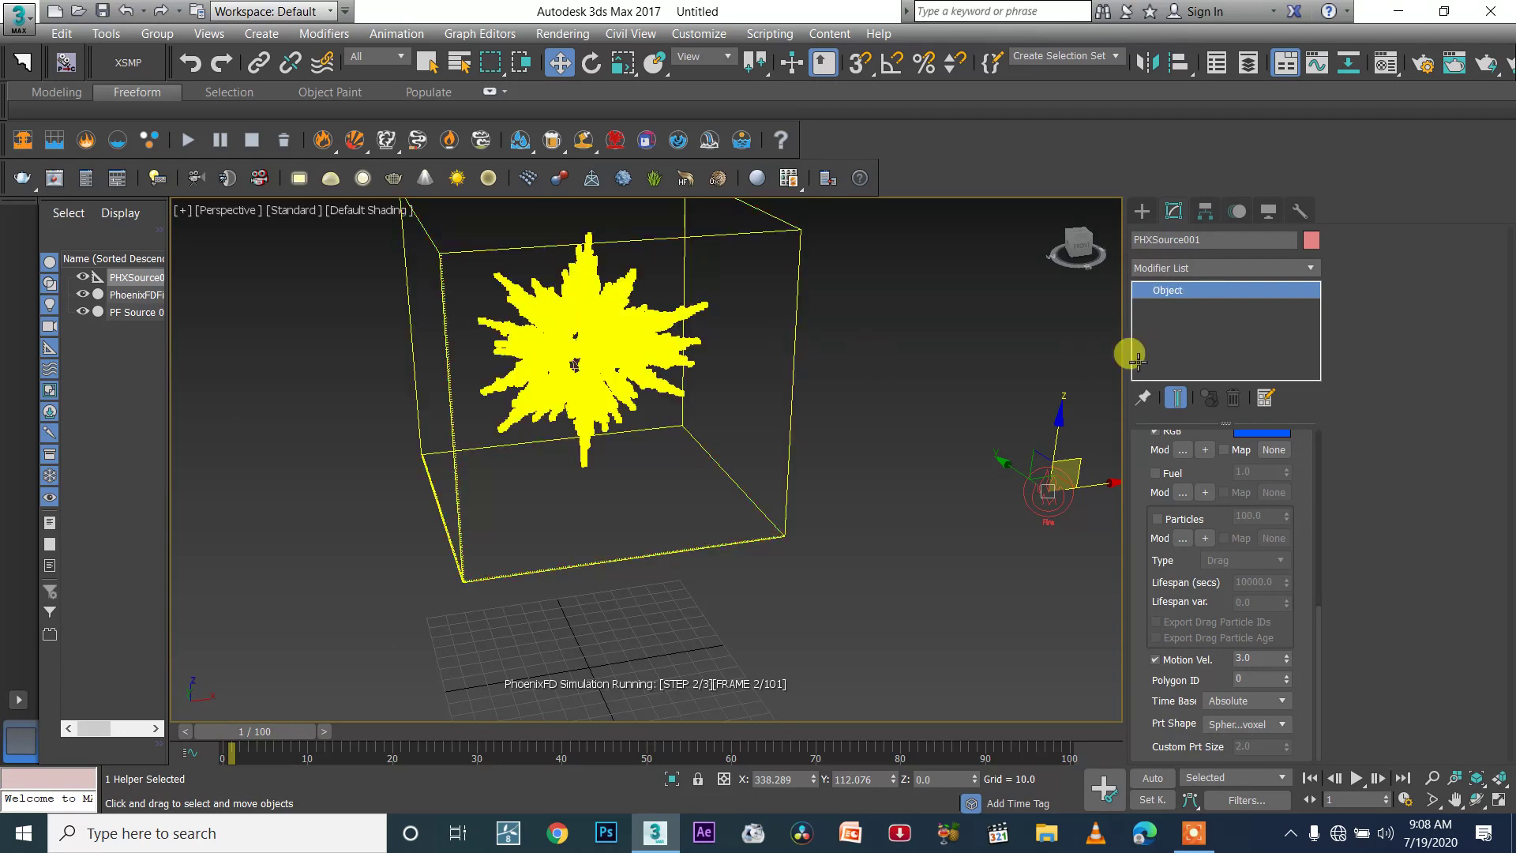
Step: Open the volumetric render settings of PhoenixFDFire001 and expand its Smoke color settings
click(1161, 482)
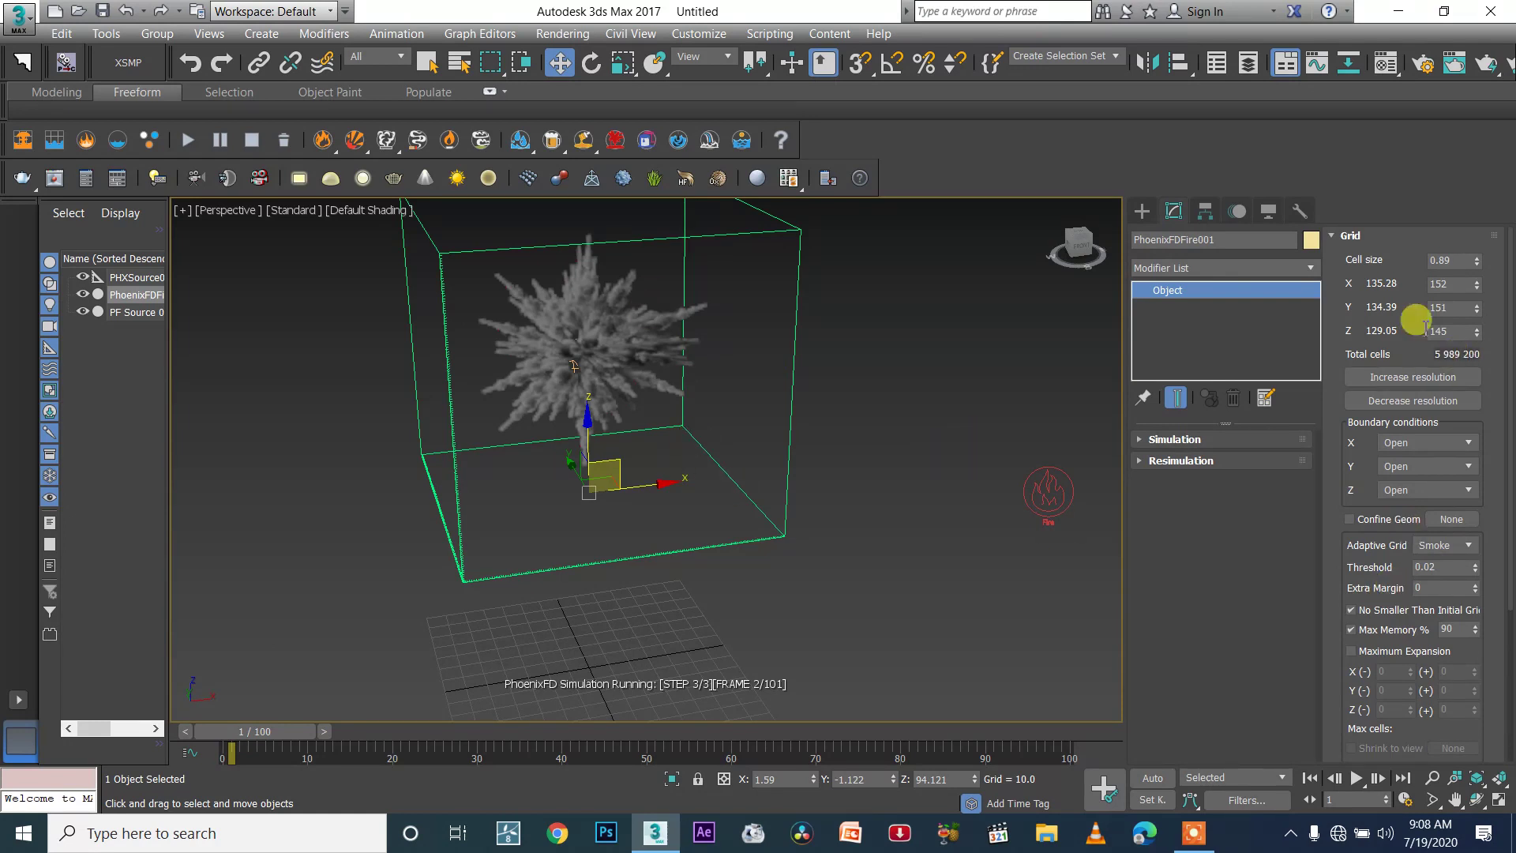
click(1352, 236)
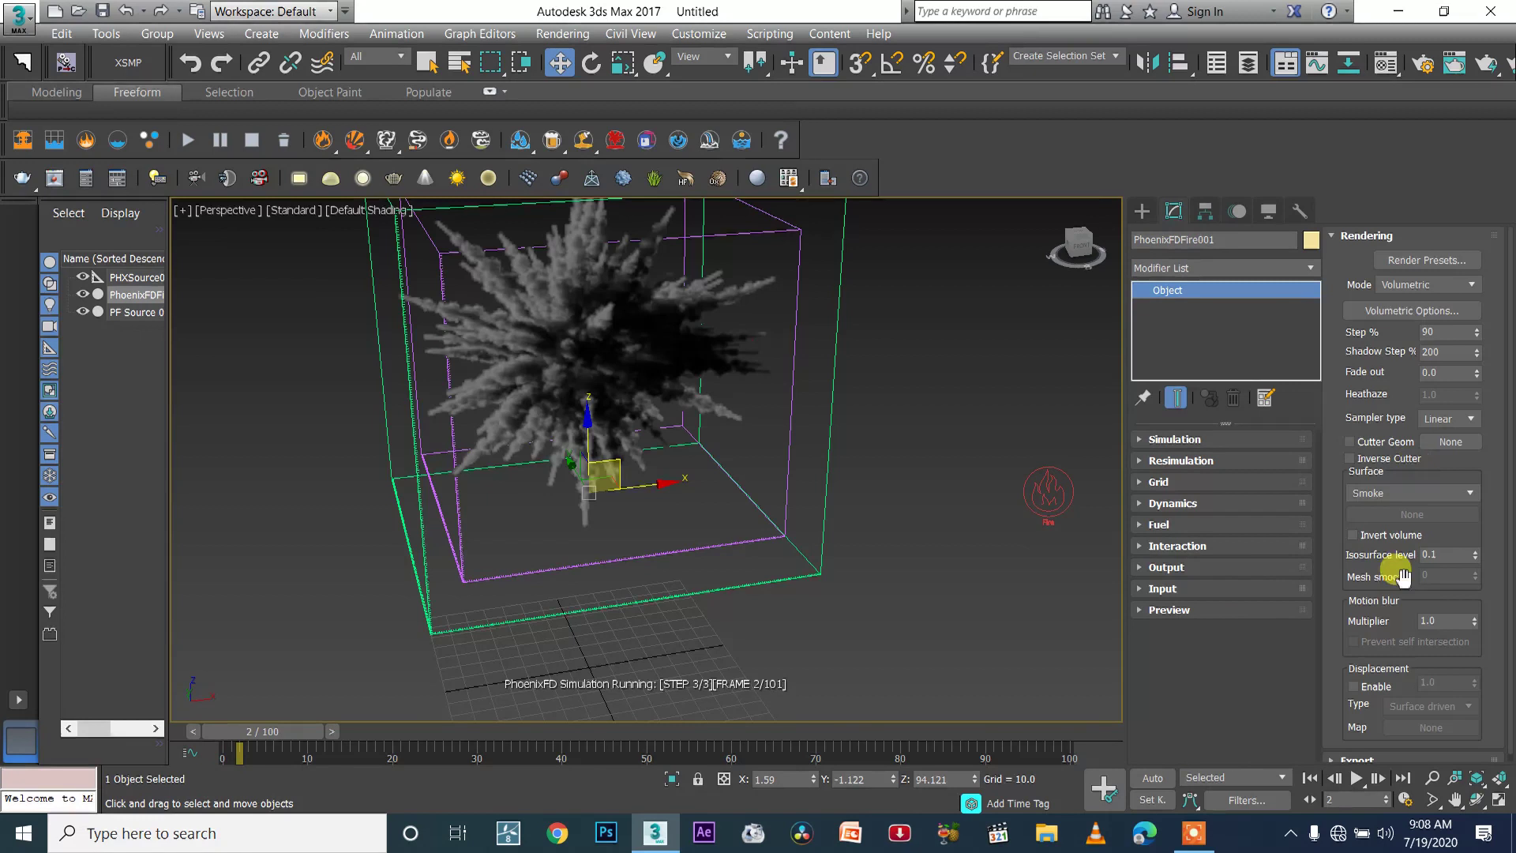
click(1404, 318)
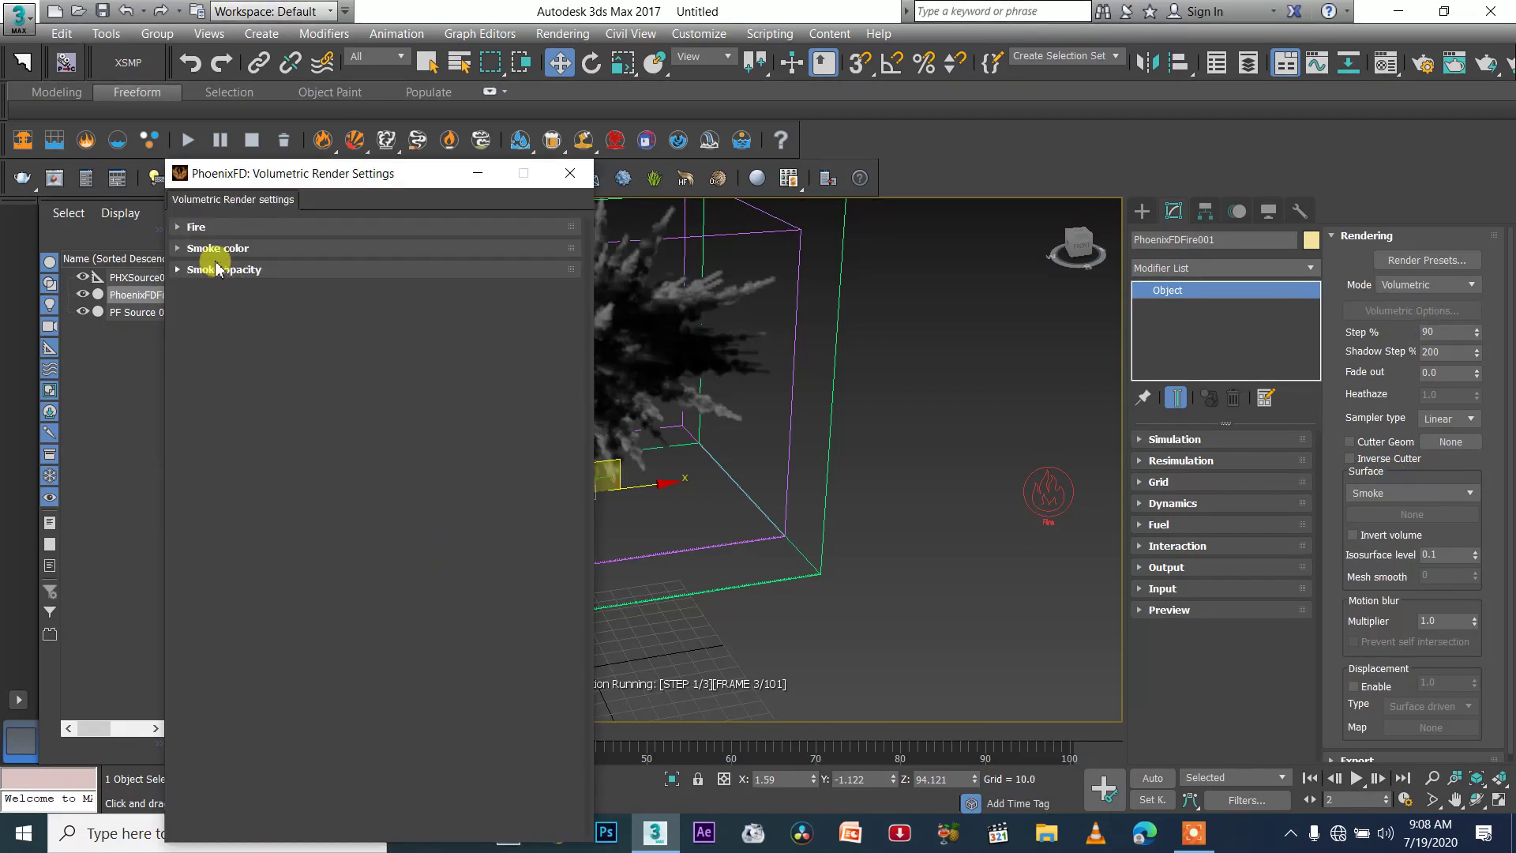
click(214, 244)
drag(244, 176, 1007, 130)
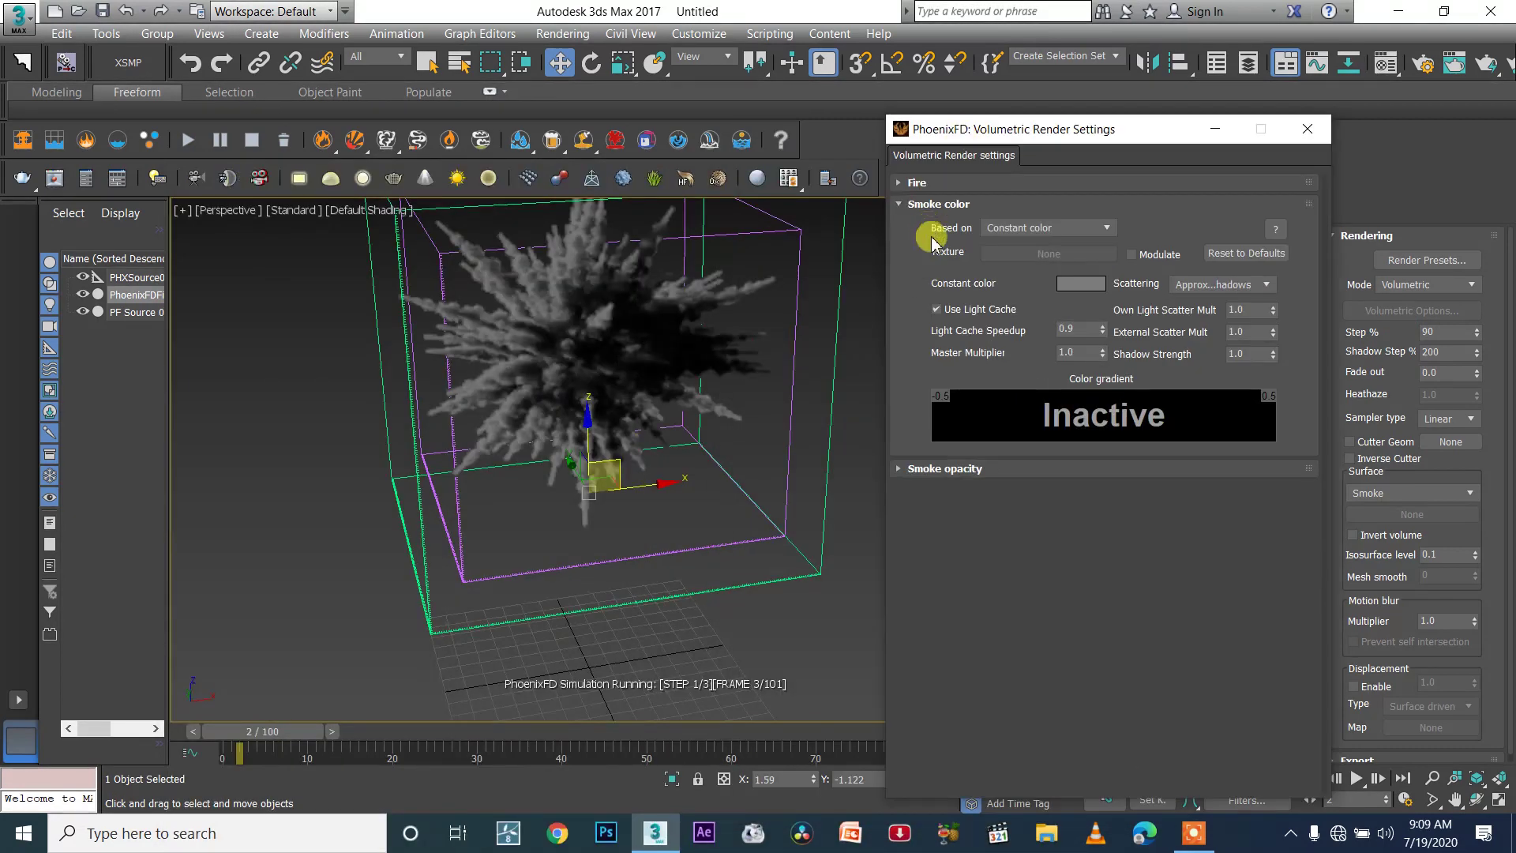
Step: Try basing the smoke color on Temperature, Texture and Constant color
click(999, 228)
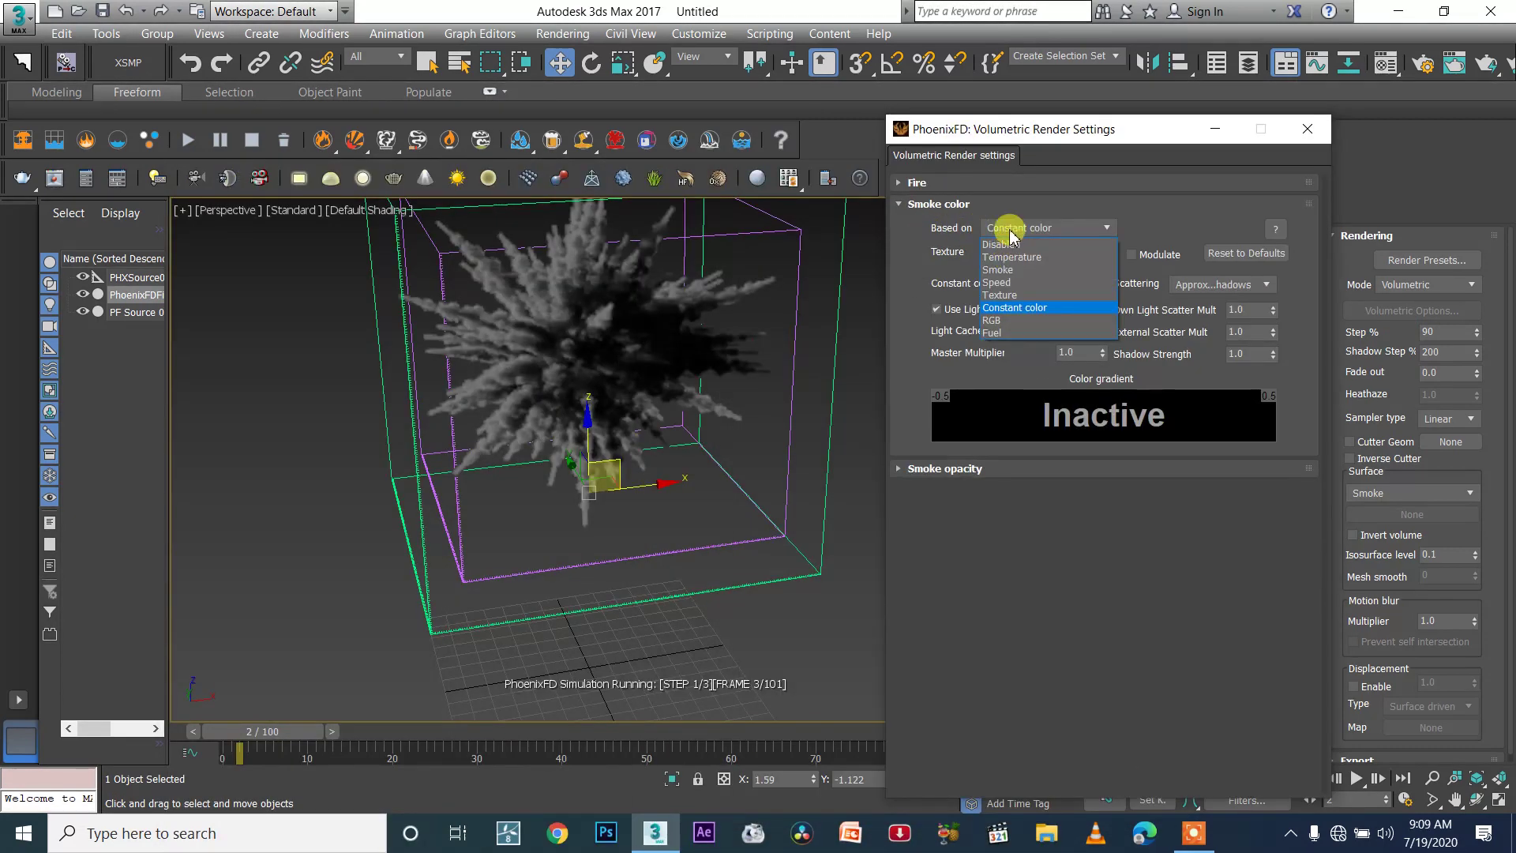
key(t)
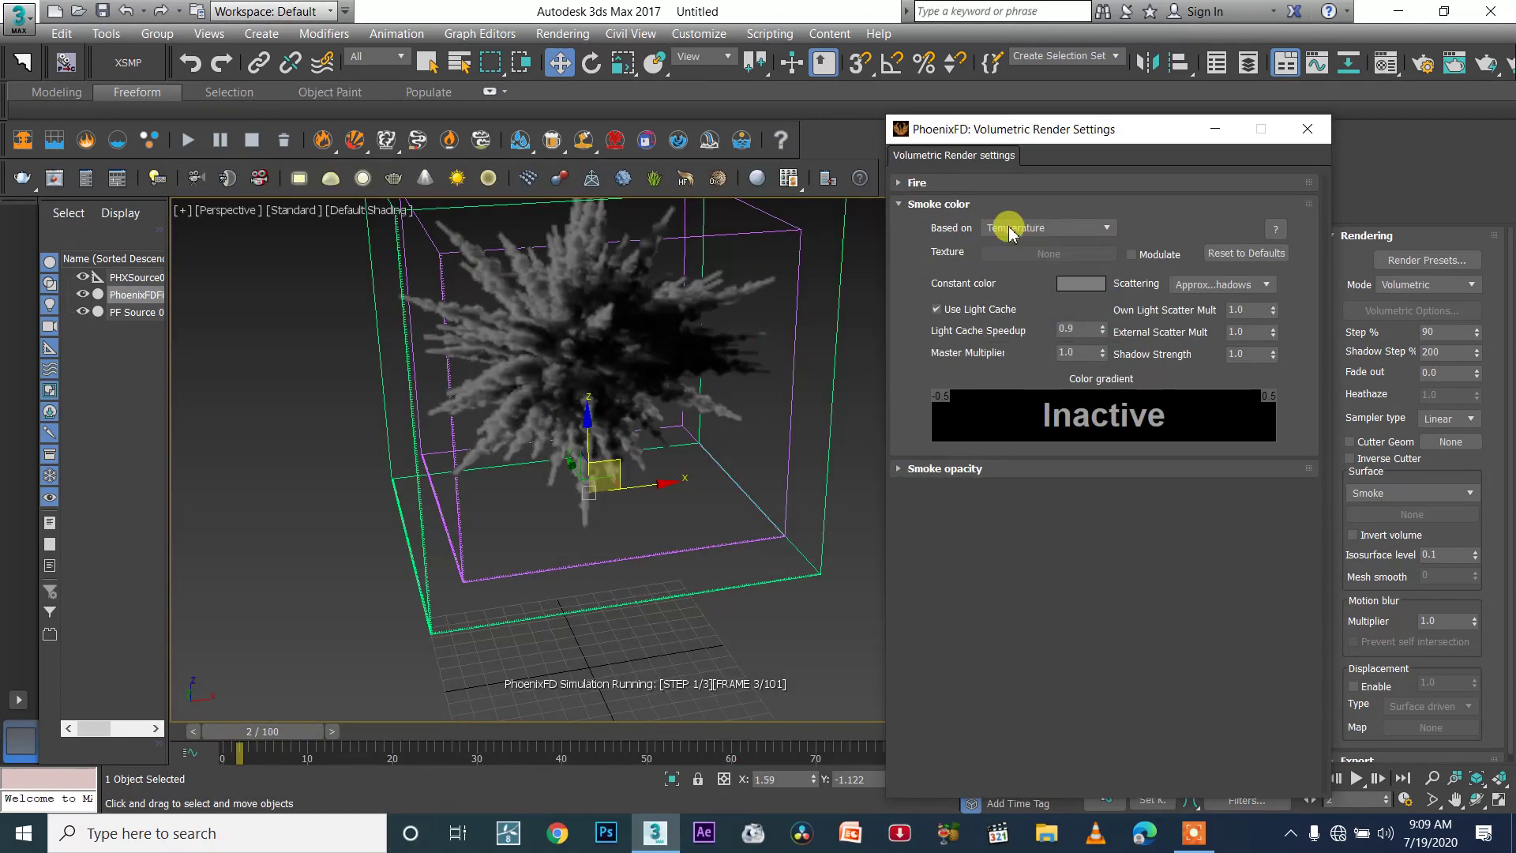
click(1011, 229)
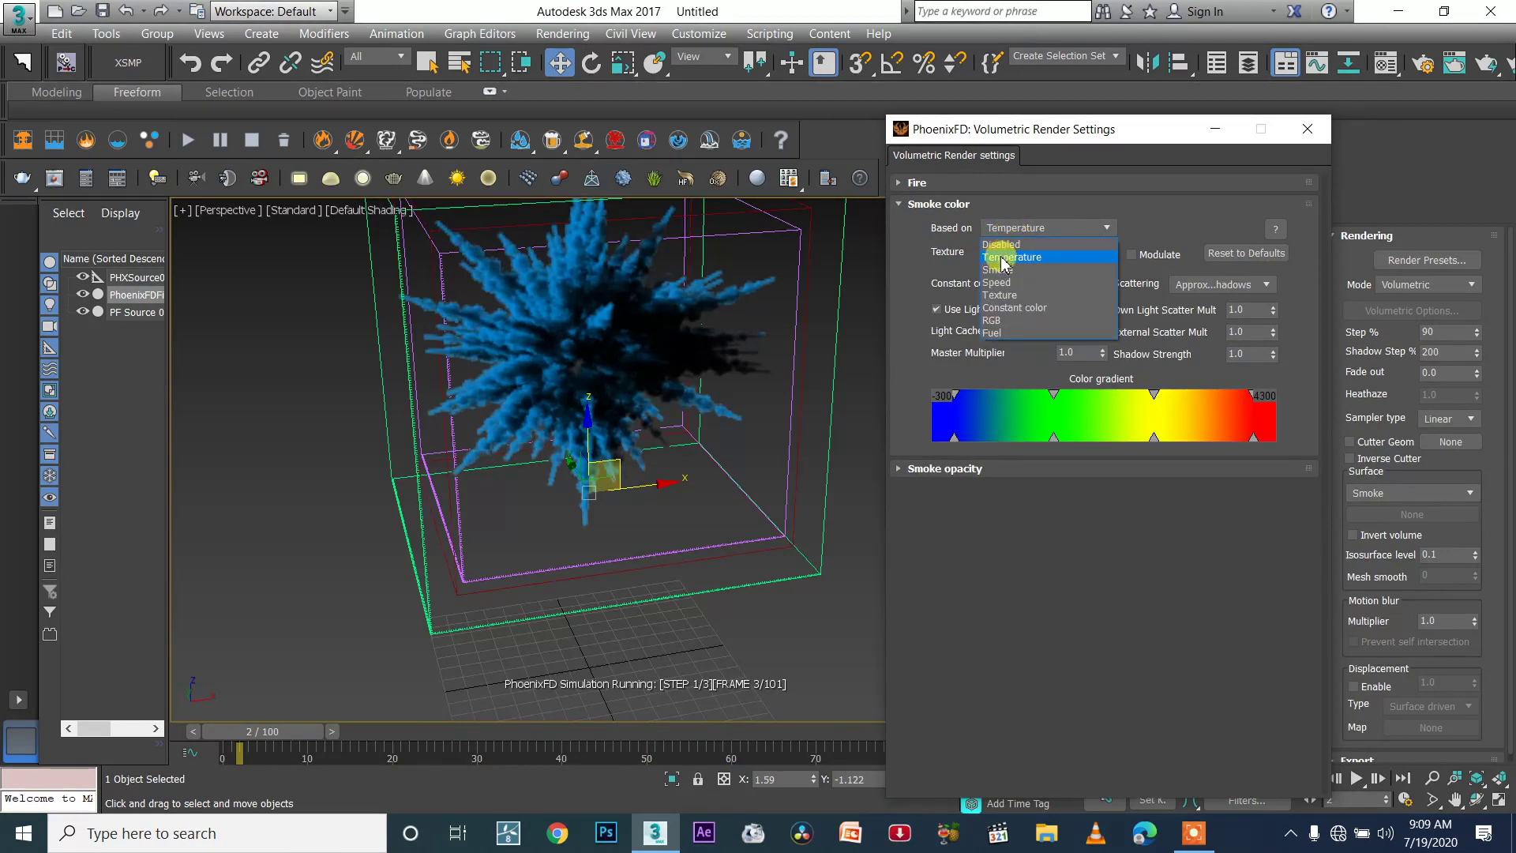
click(1005, 295)
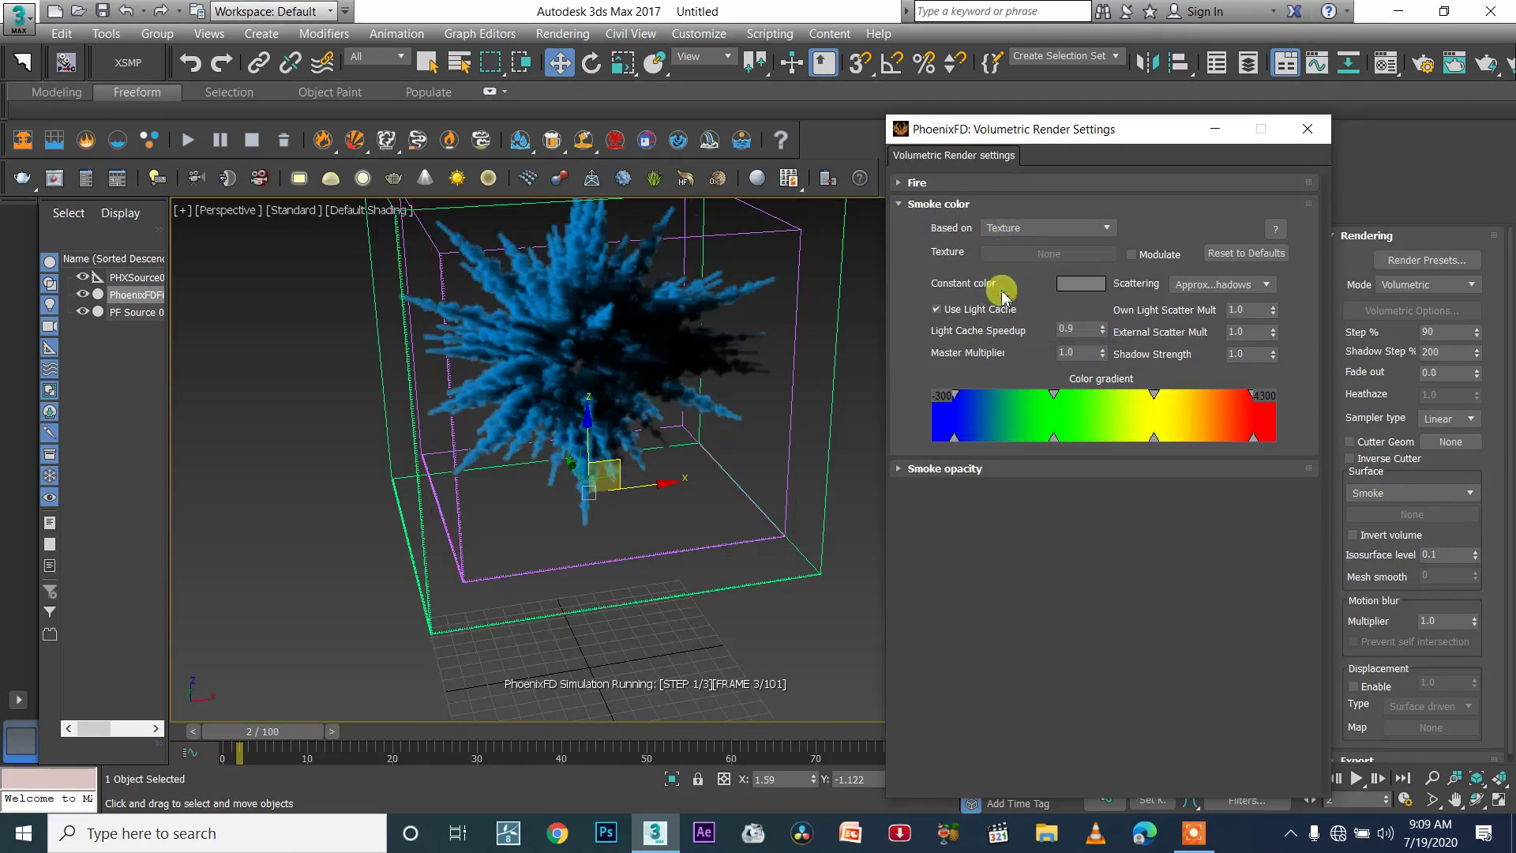
click(1000, 230)
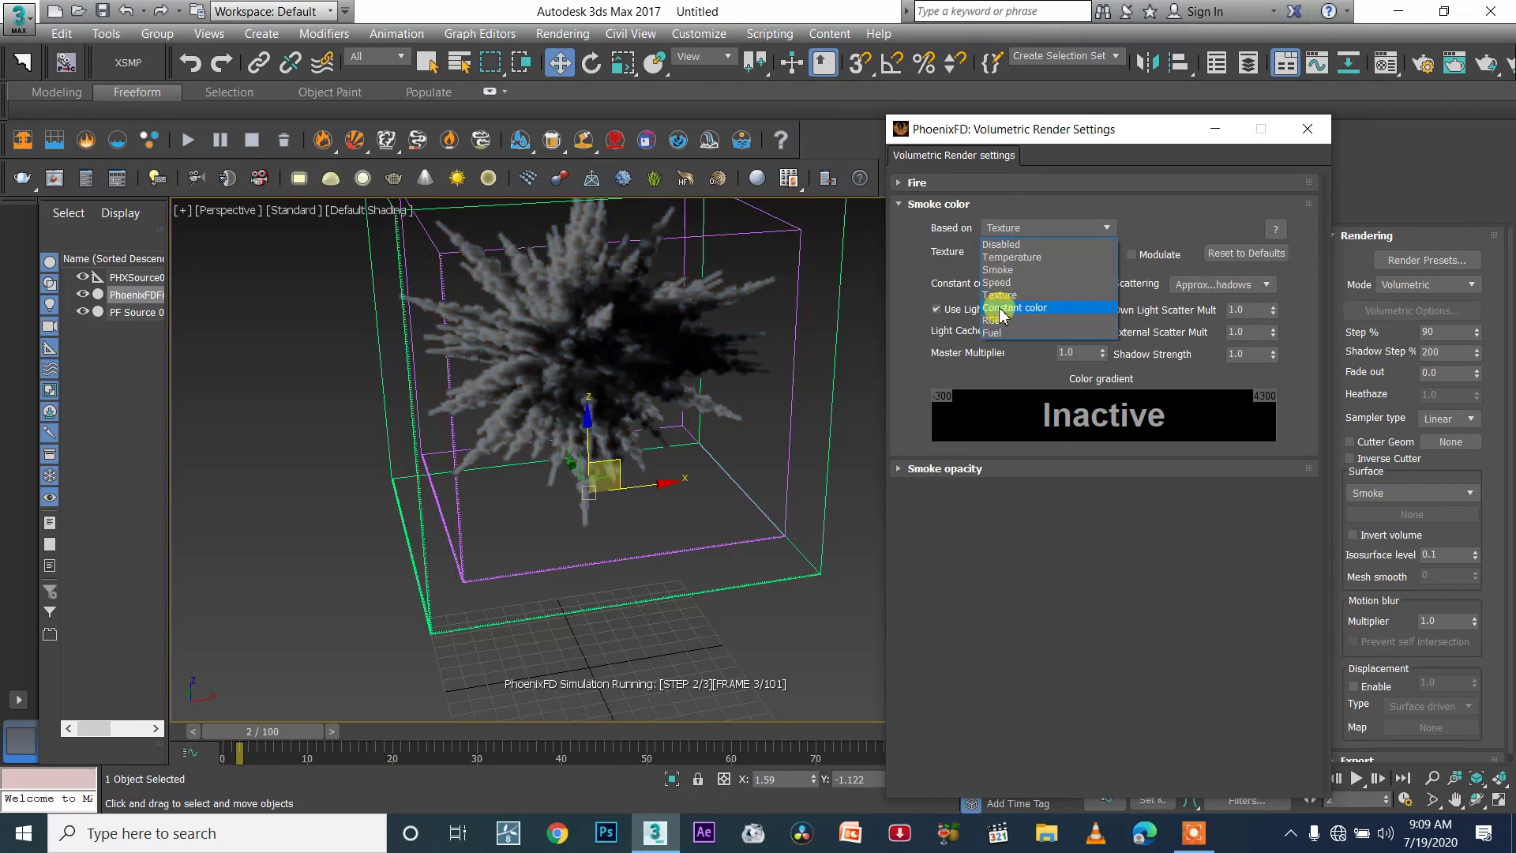
click(1002, 309)
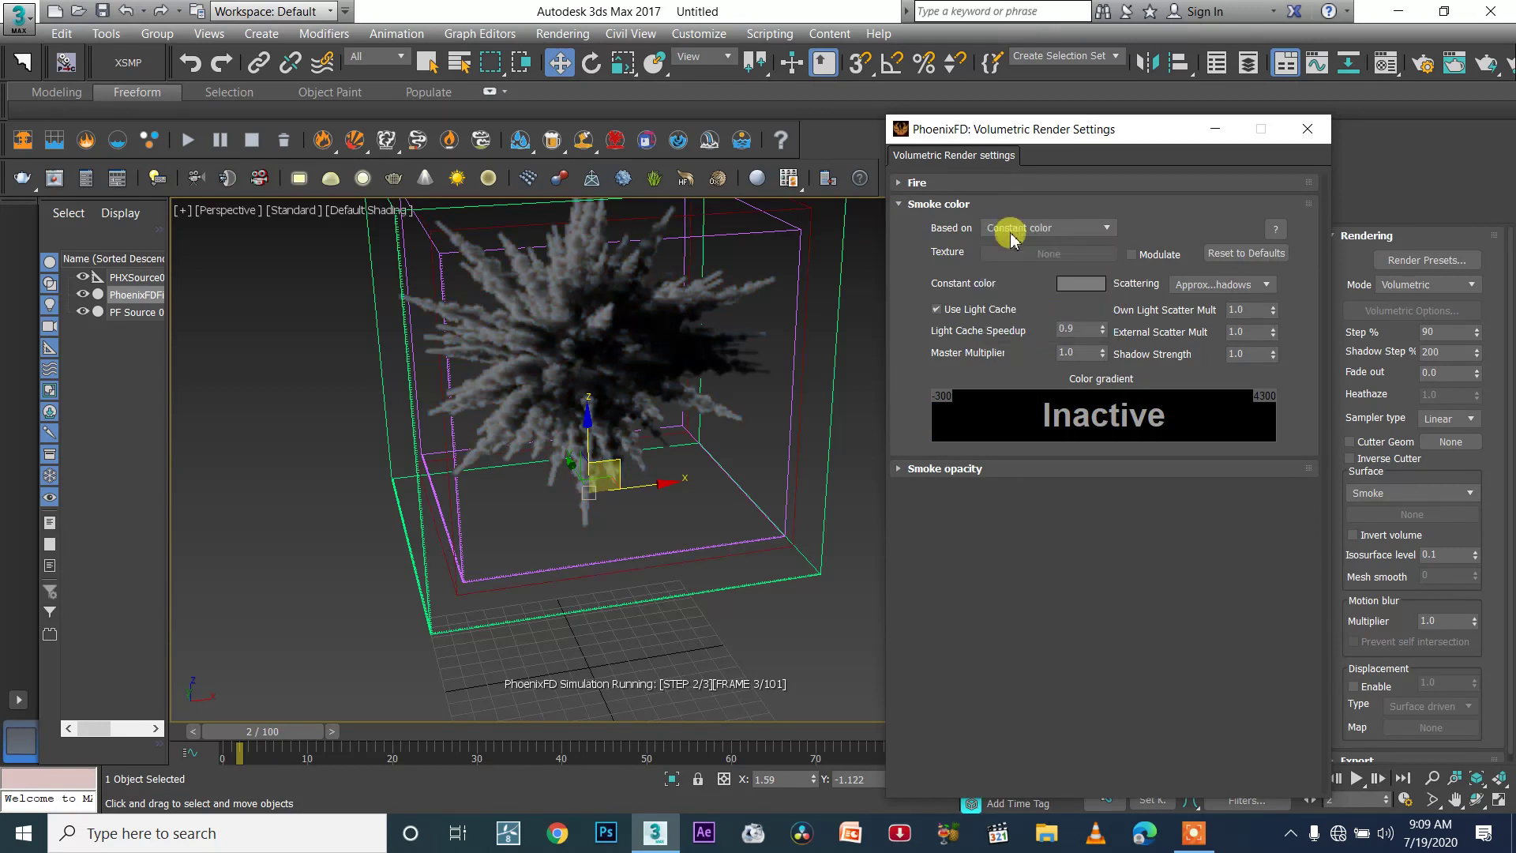
Step: Base the smoke color on the RGB channel and check the burst's color
click(1012, 237)
click(1002, 321)
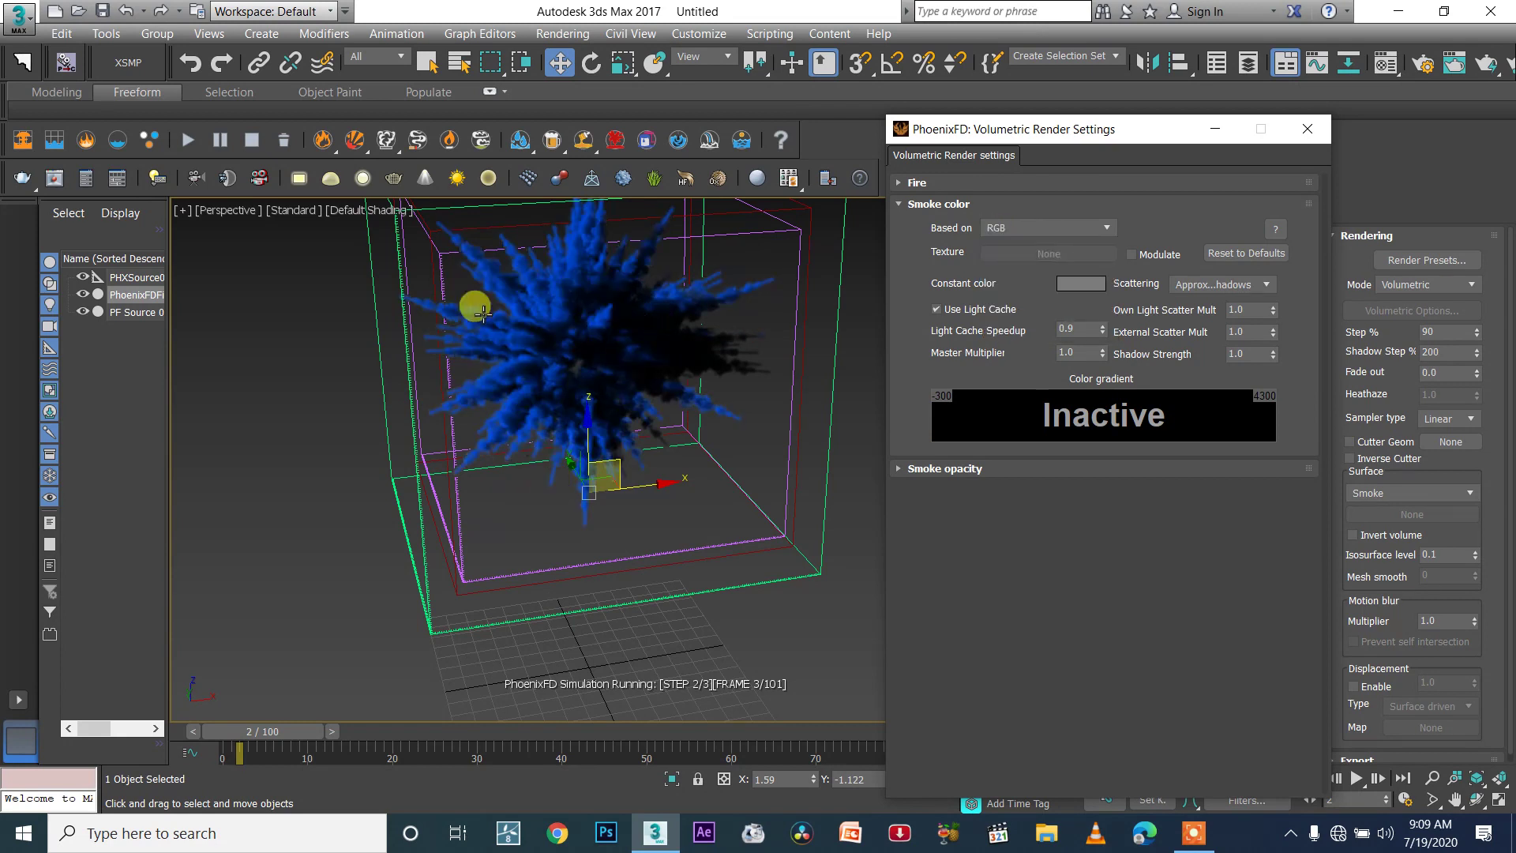
scroll(519, 378, up, 2)
middle_drag(513, 378, 447, 418)
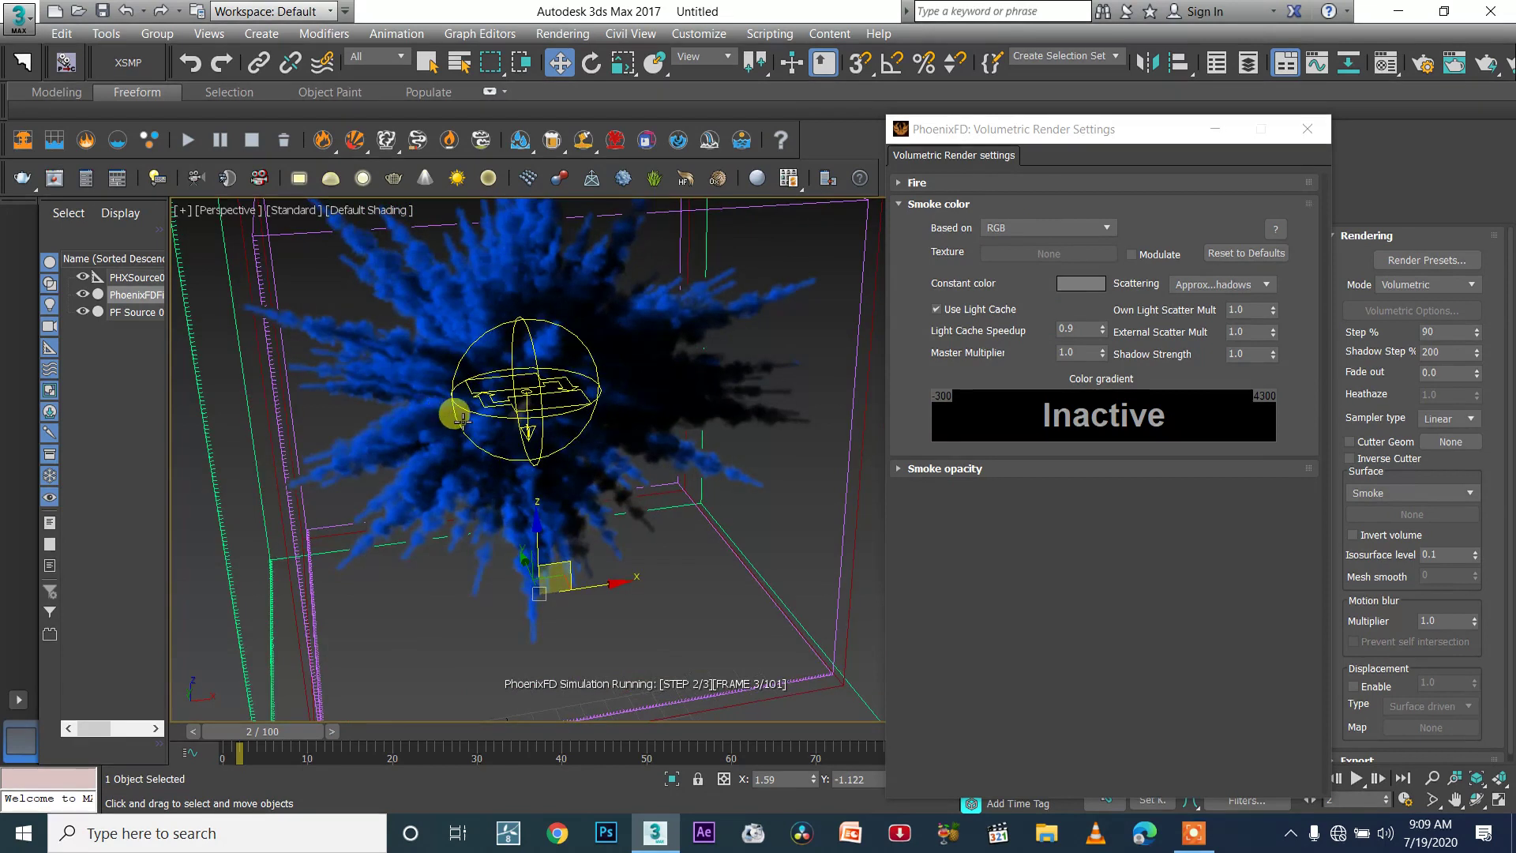
scroll(462, 420, down, 2)
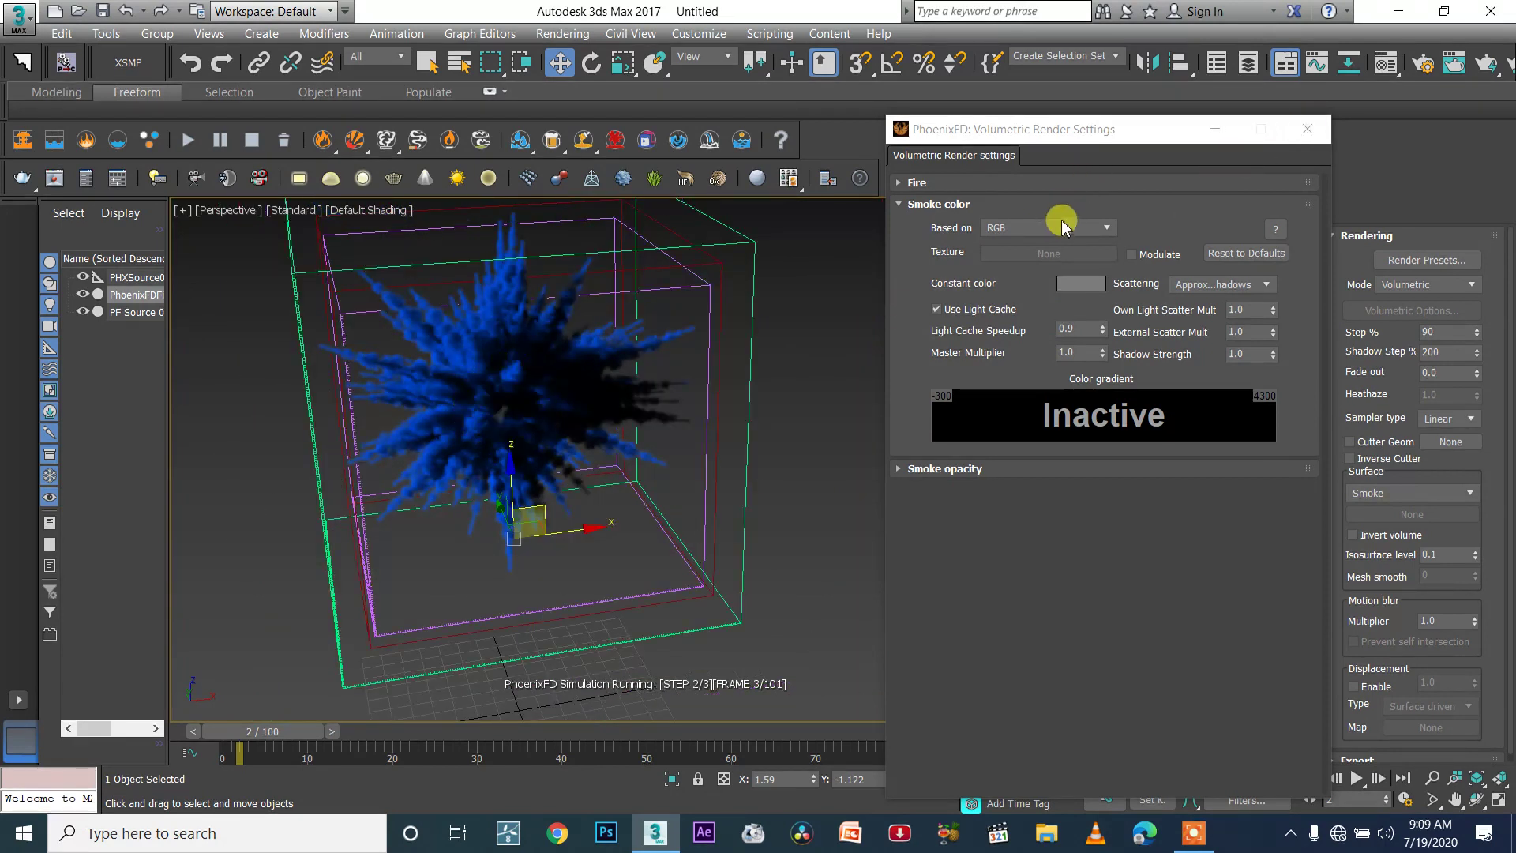
click(1059, 228)
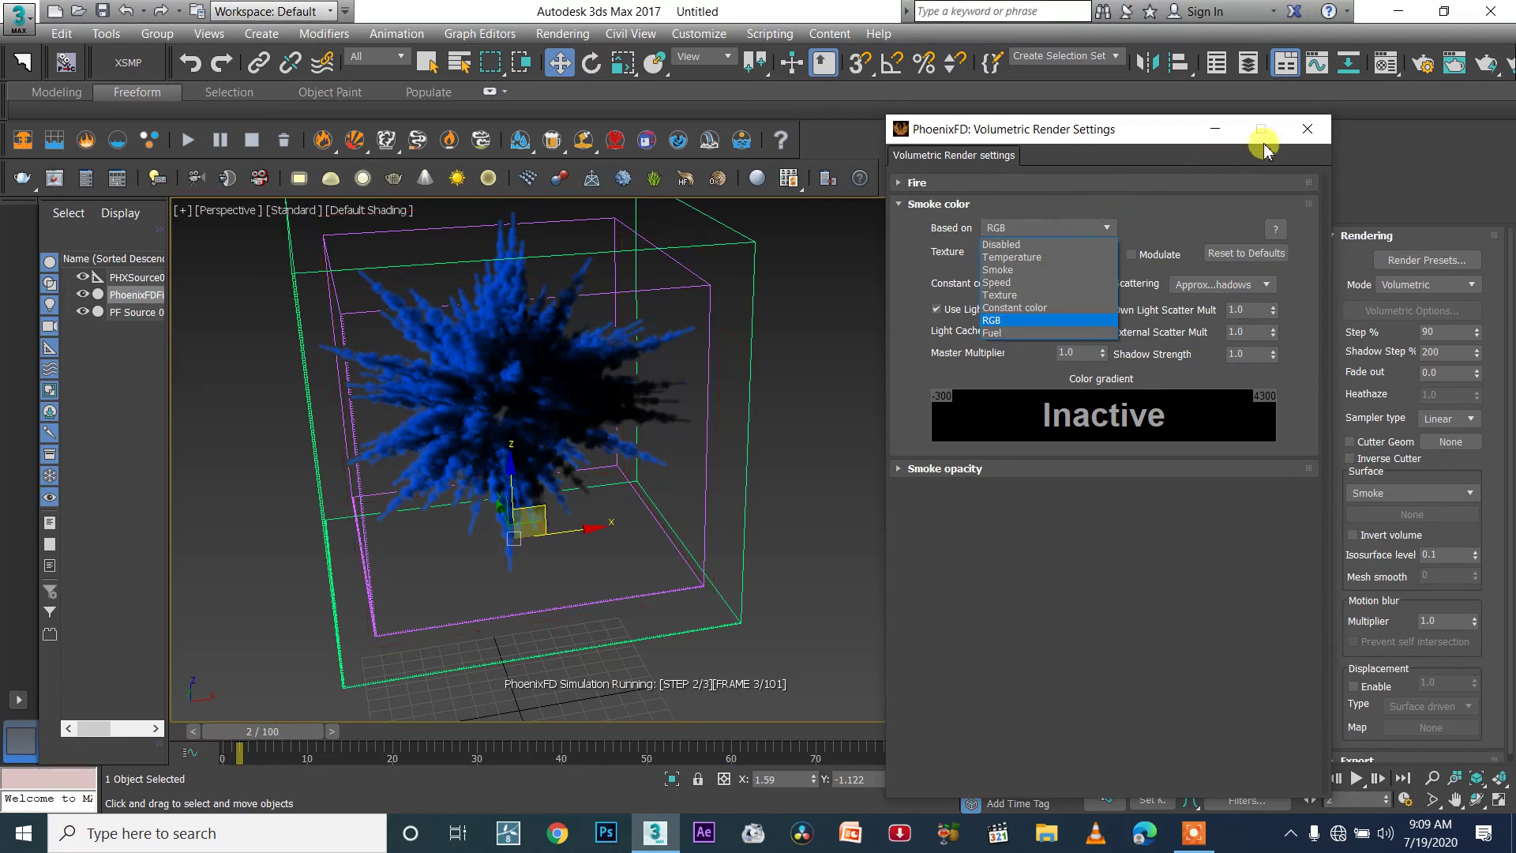
click(1305, 135)
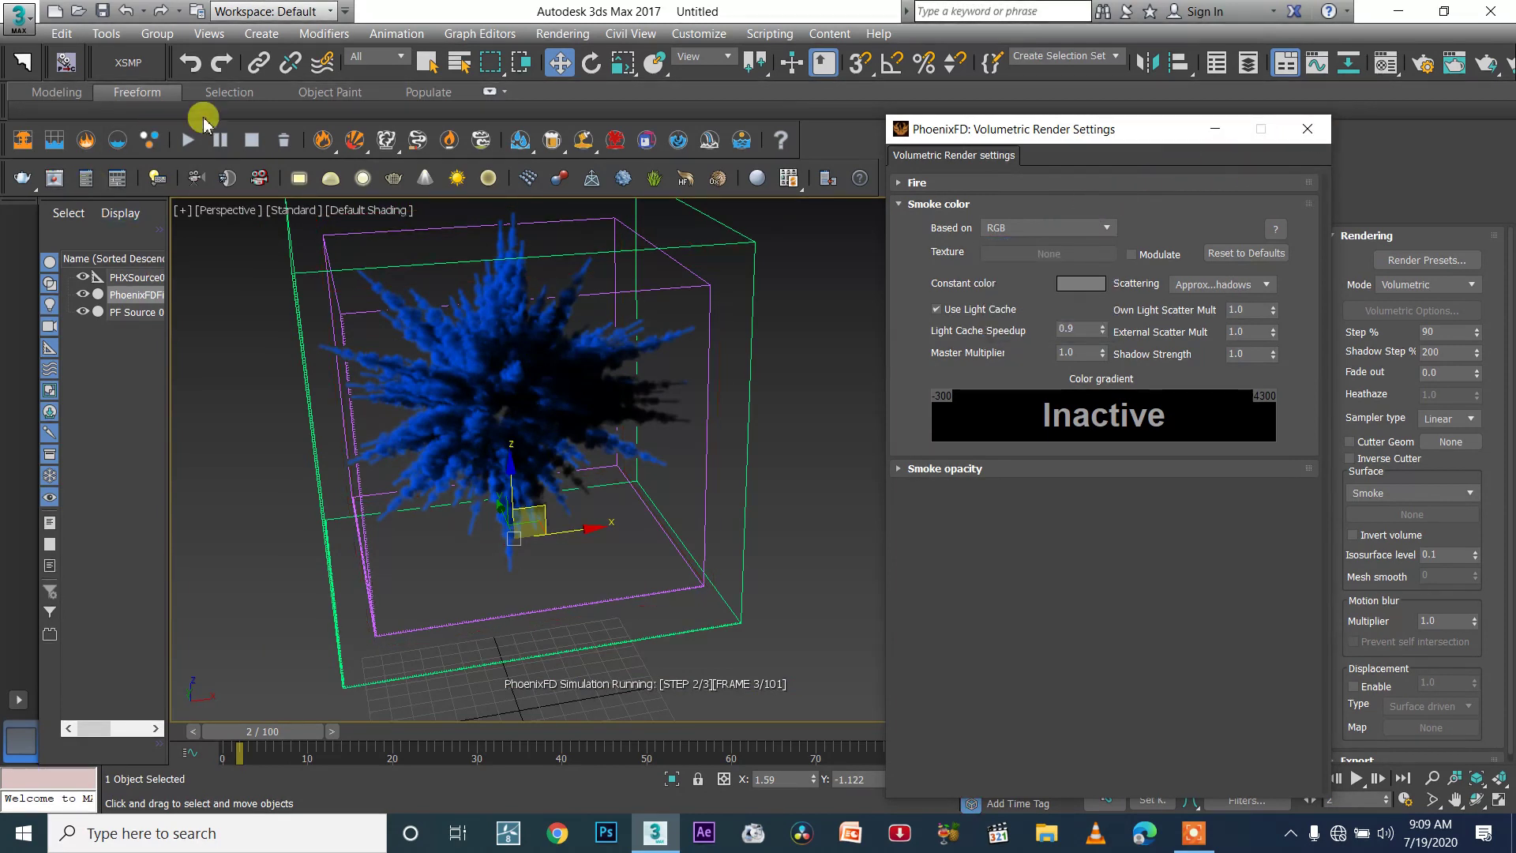
Step: Close the volumetric render settings, pause the PhoenixFD simulation and inspect the smoke burst
click(219, 142)
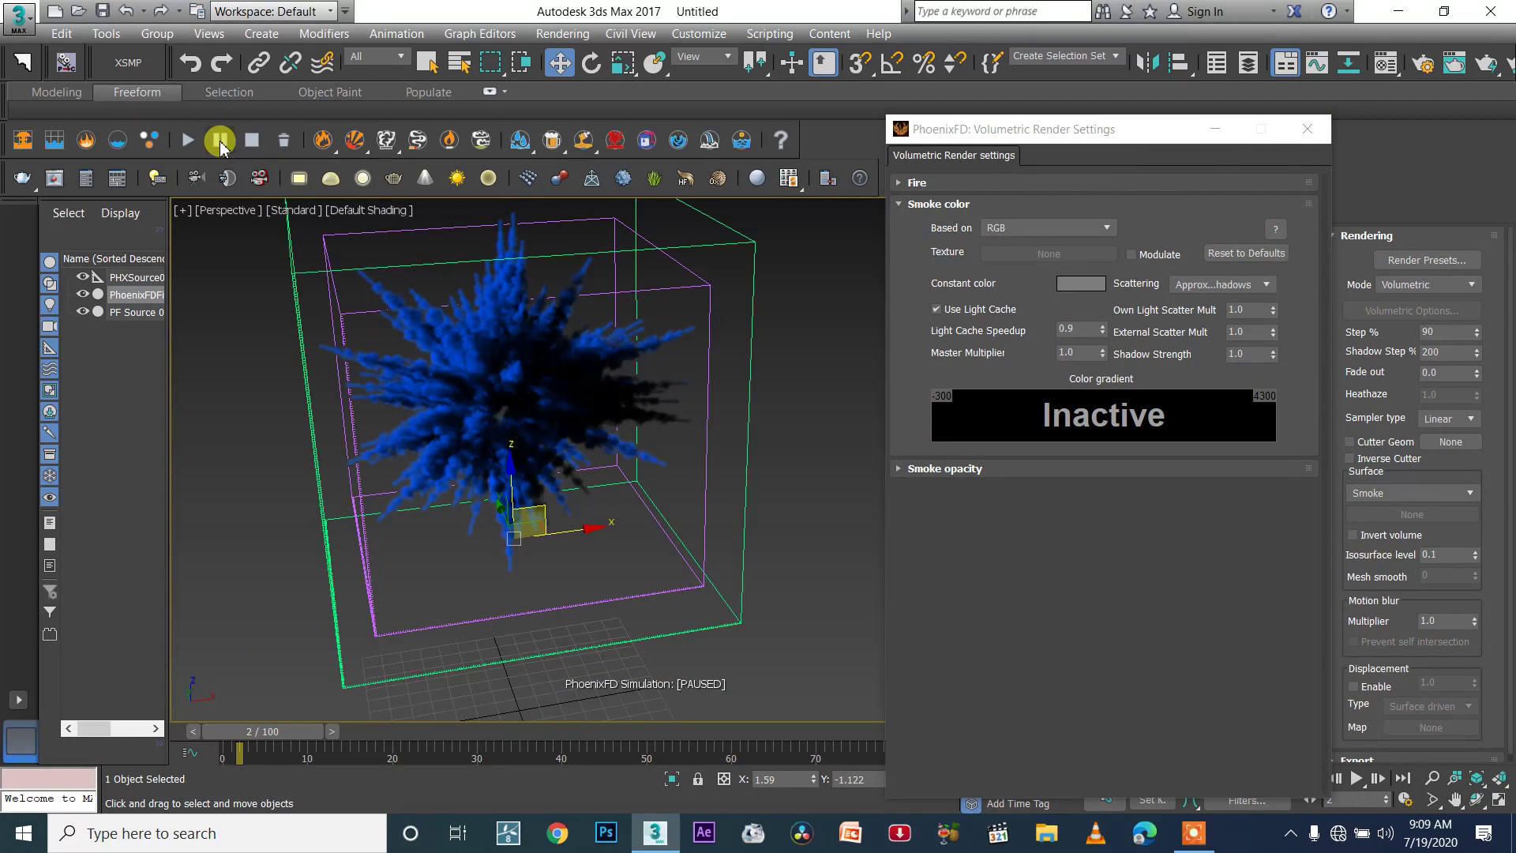
click(225, 144)
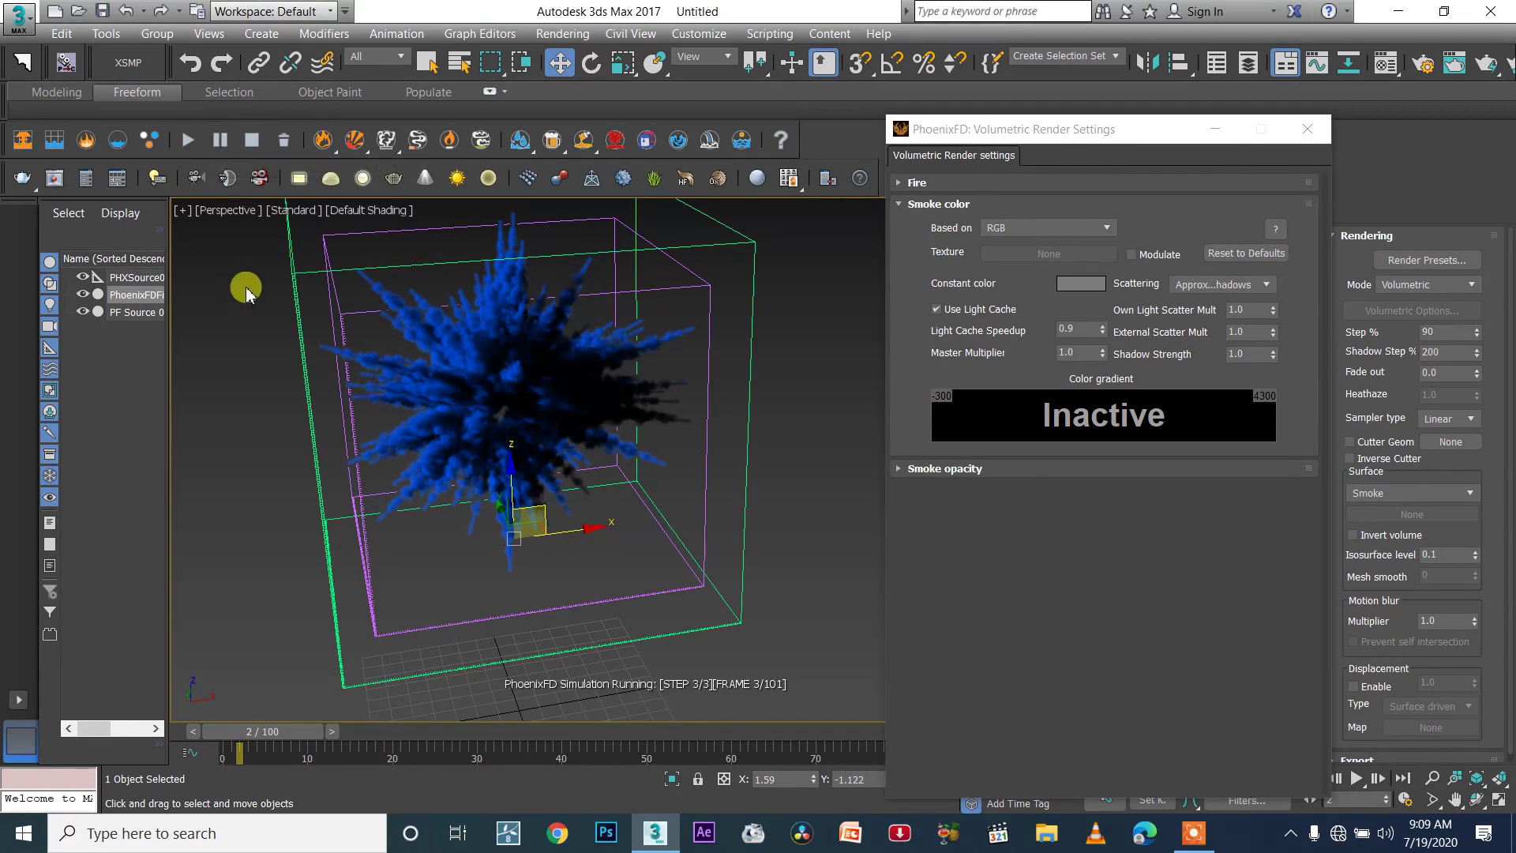
click(1308, 128)
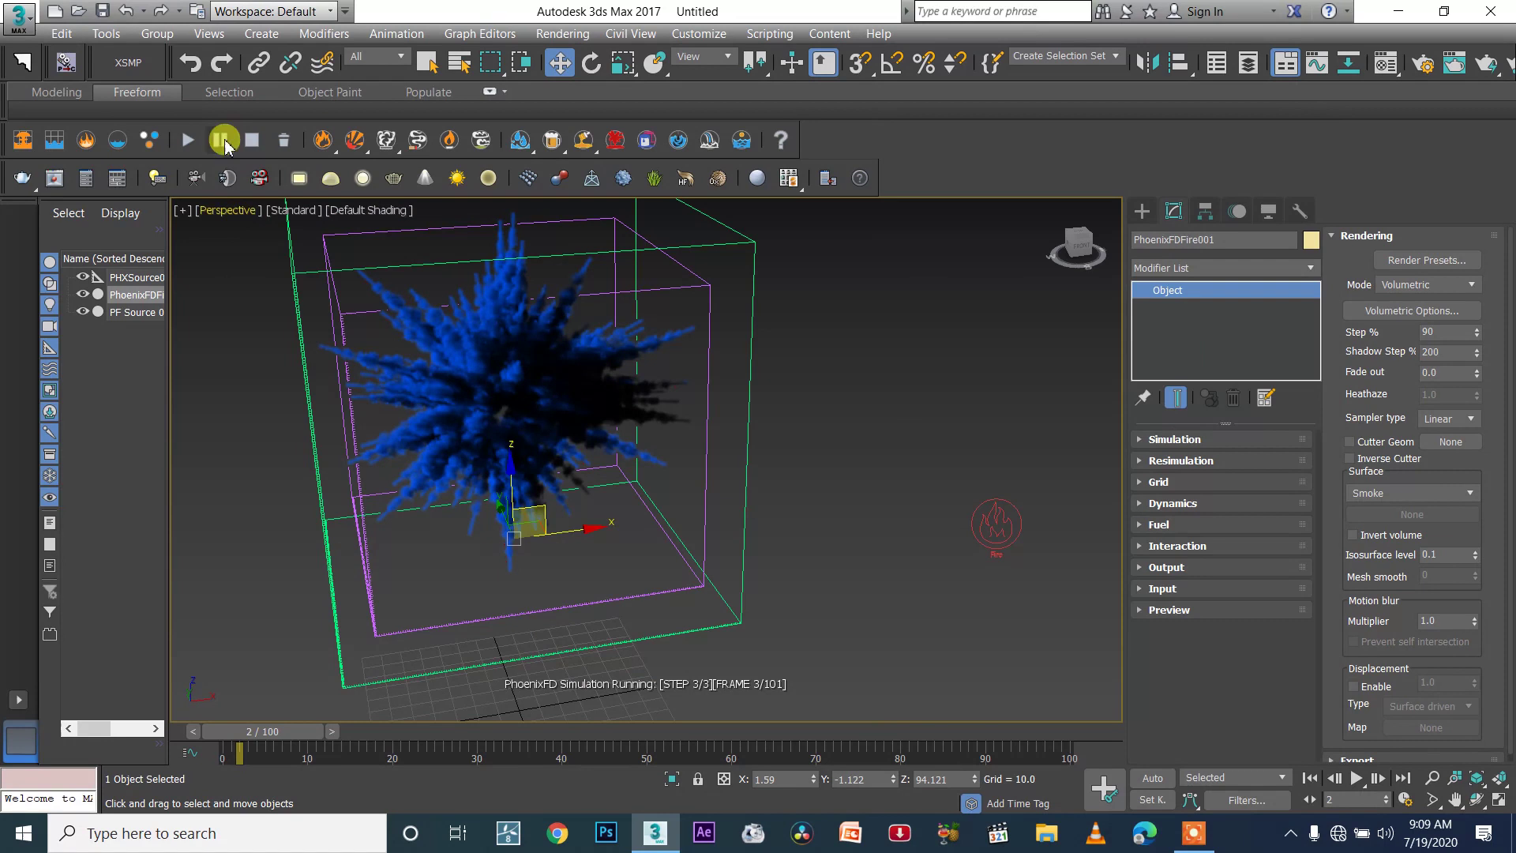
click(1186, 441)
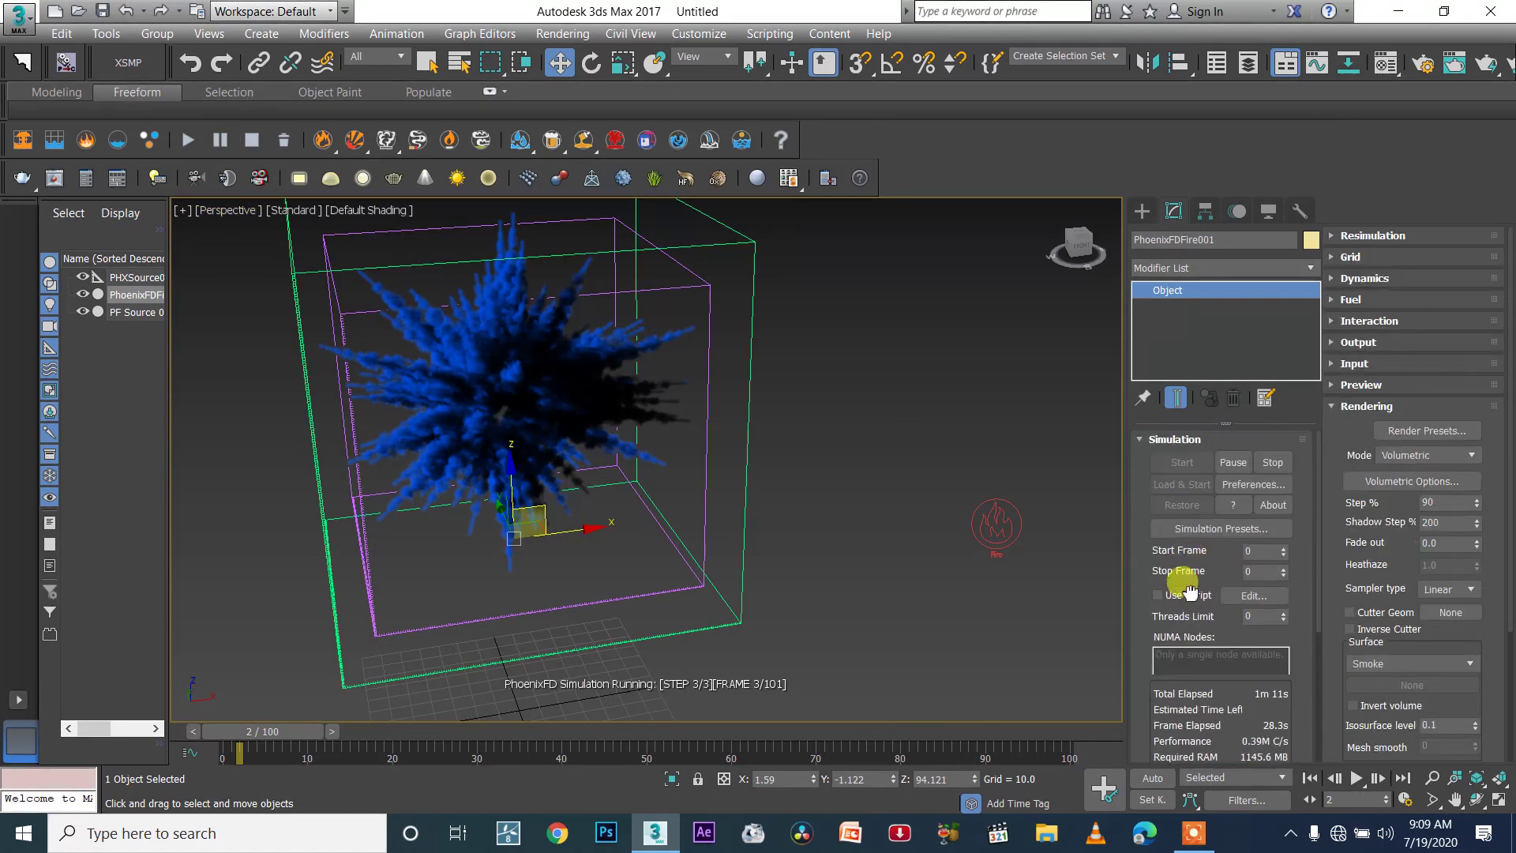
click(1239, 464)
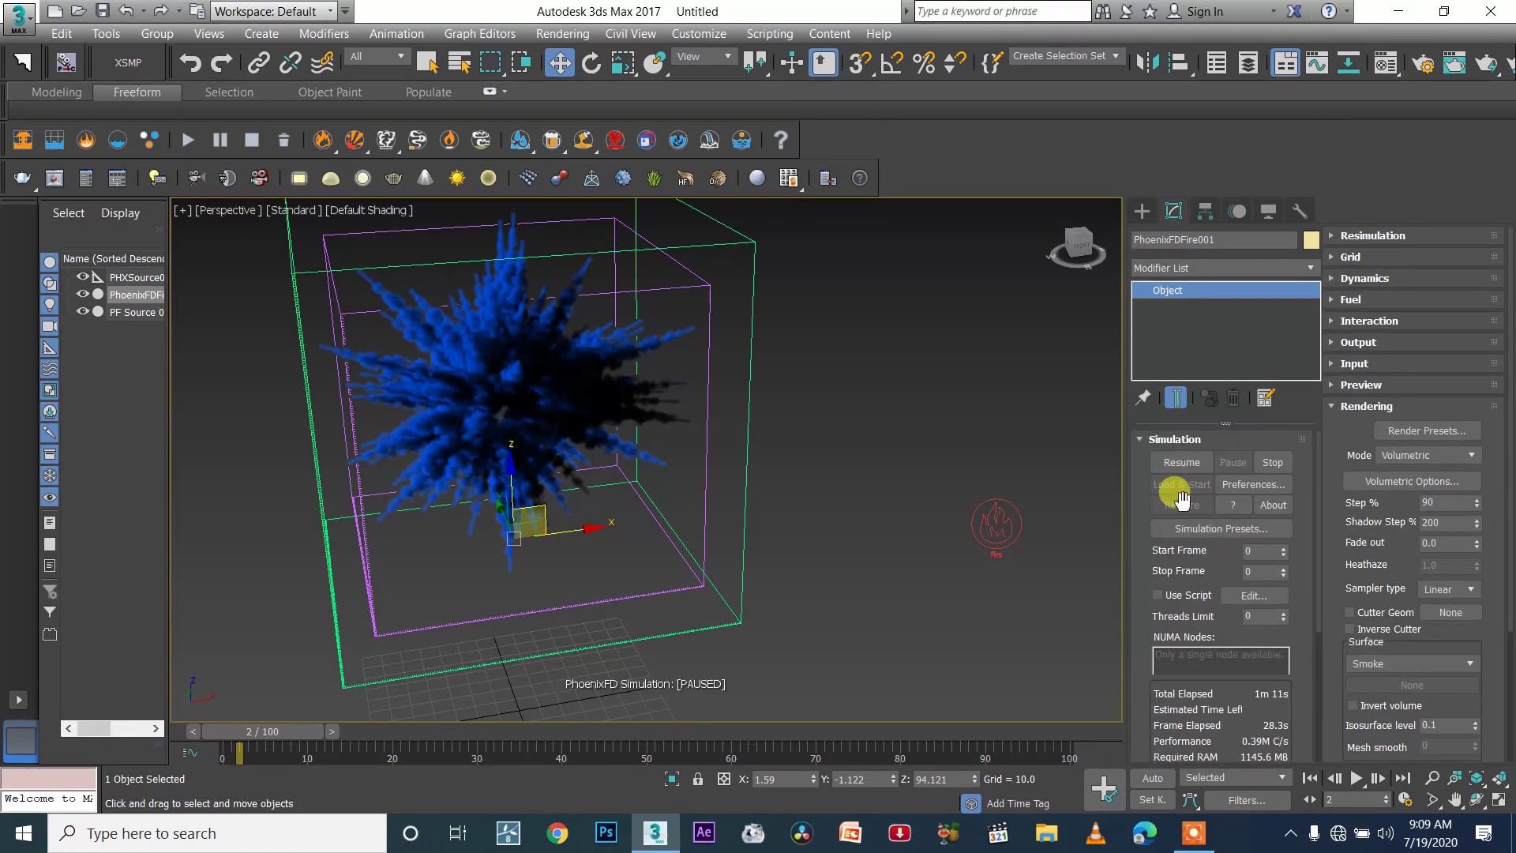
scroll(692, 518, down, 3)
scroll(689, 516, up, 2)
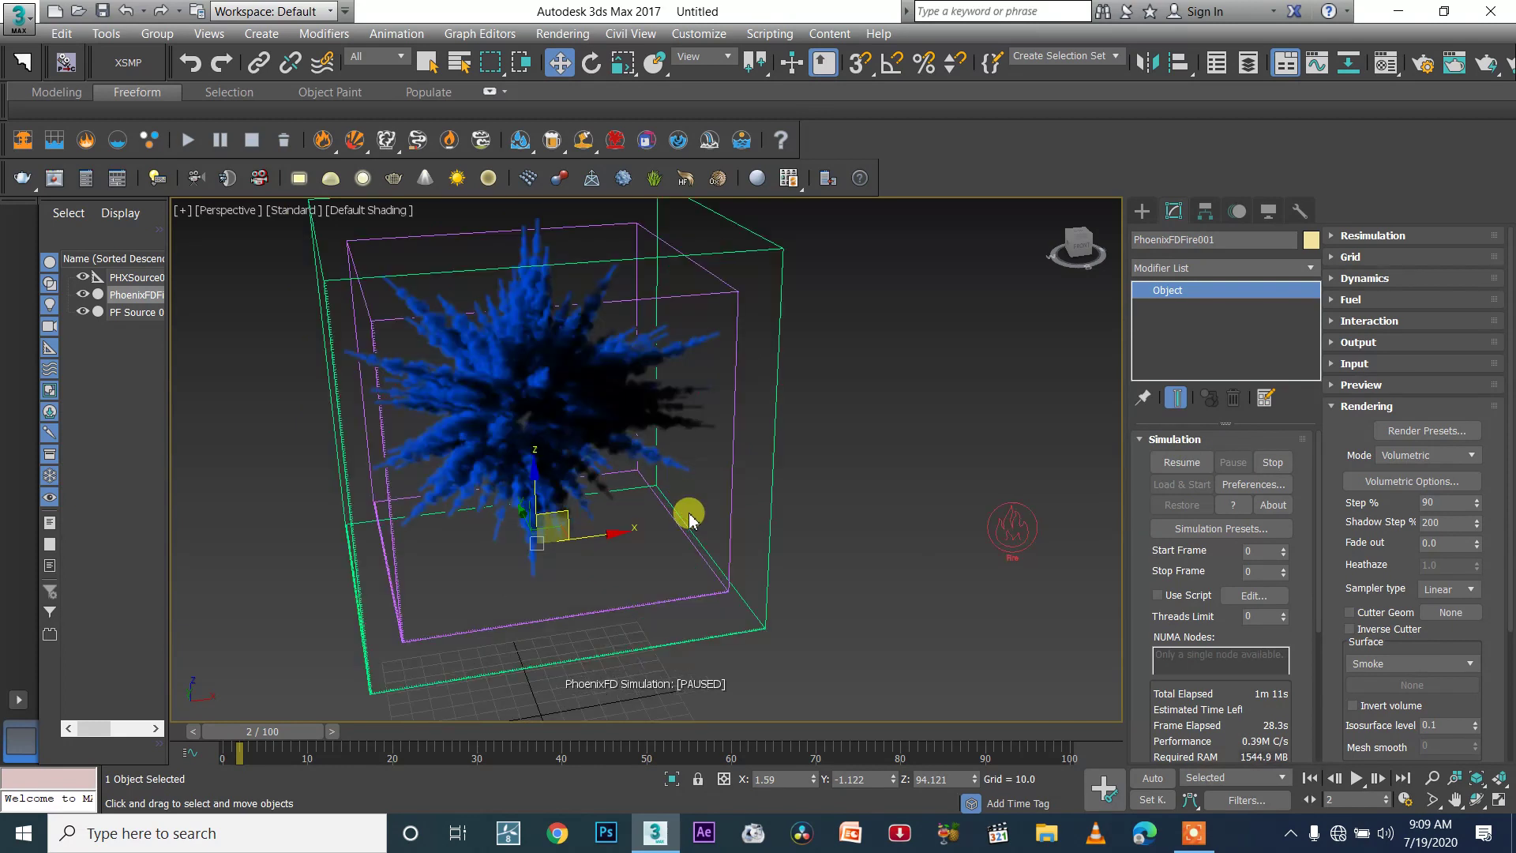
scroll(541, 416, up, 4)
scroll(640, 495, down, 3)
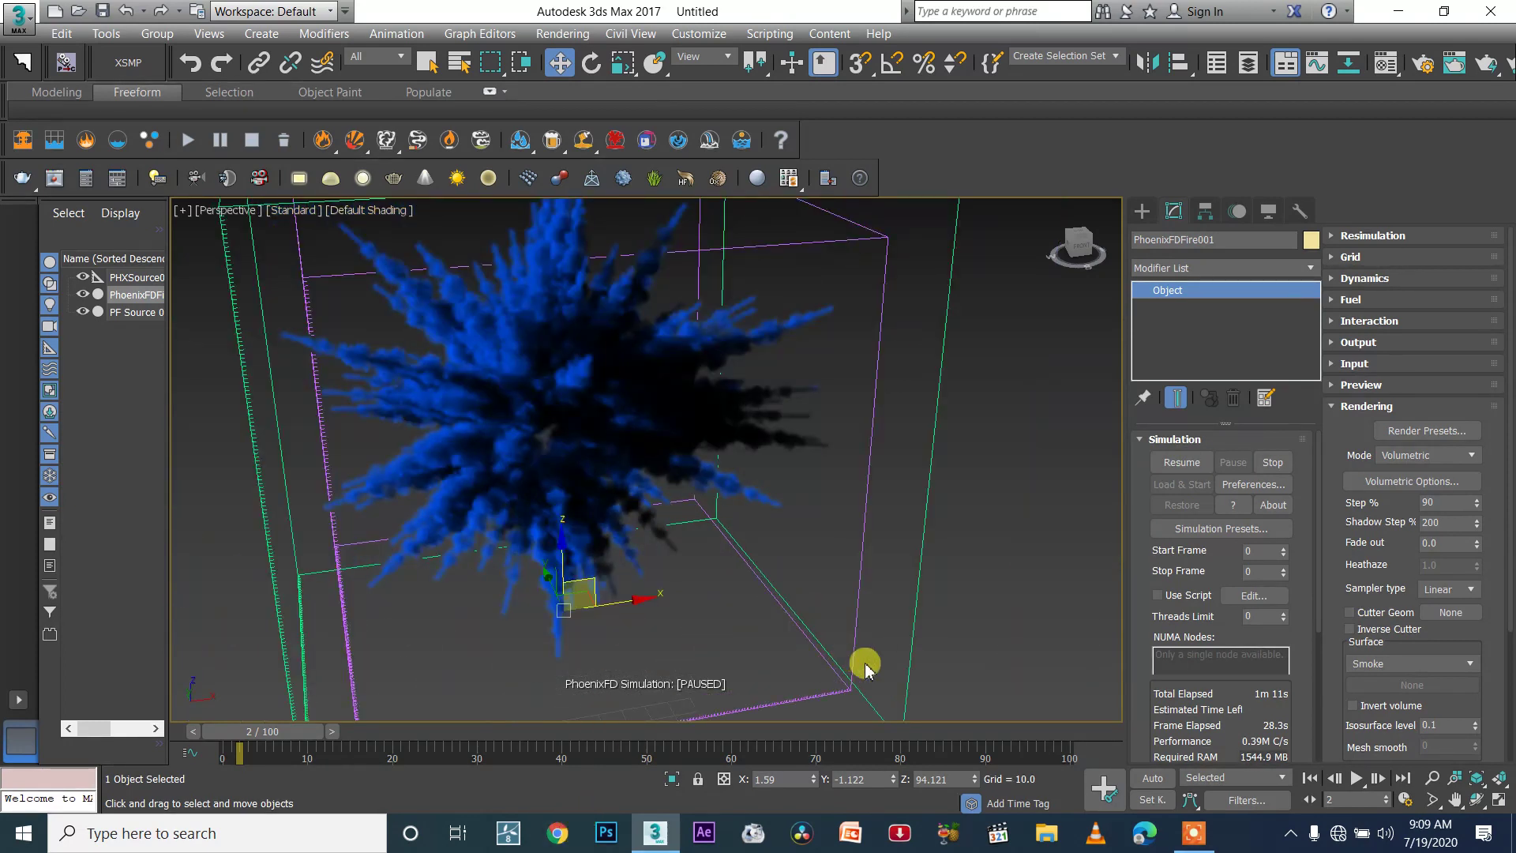
click(1193, 836)
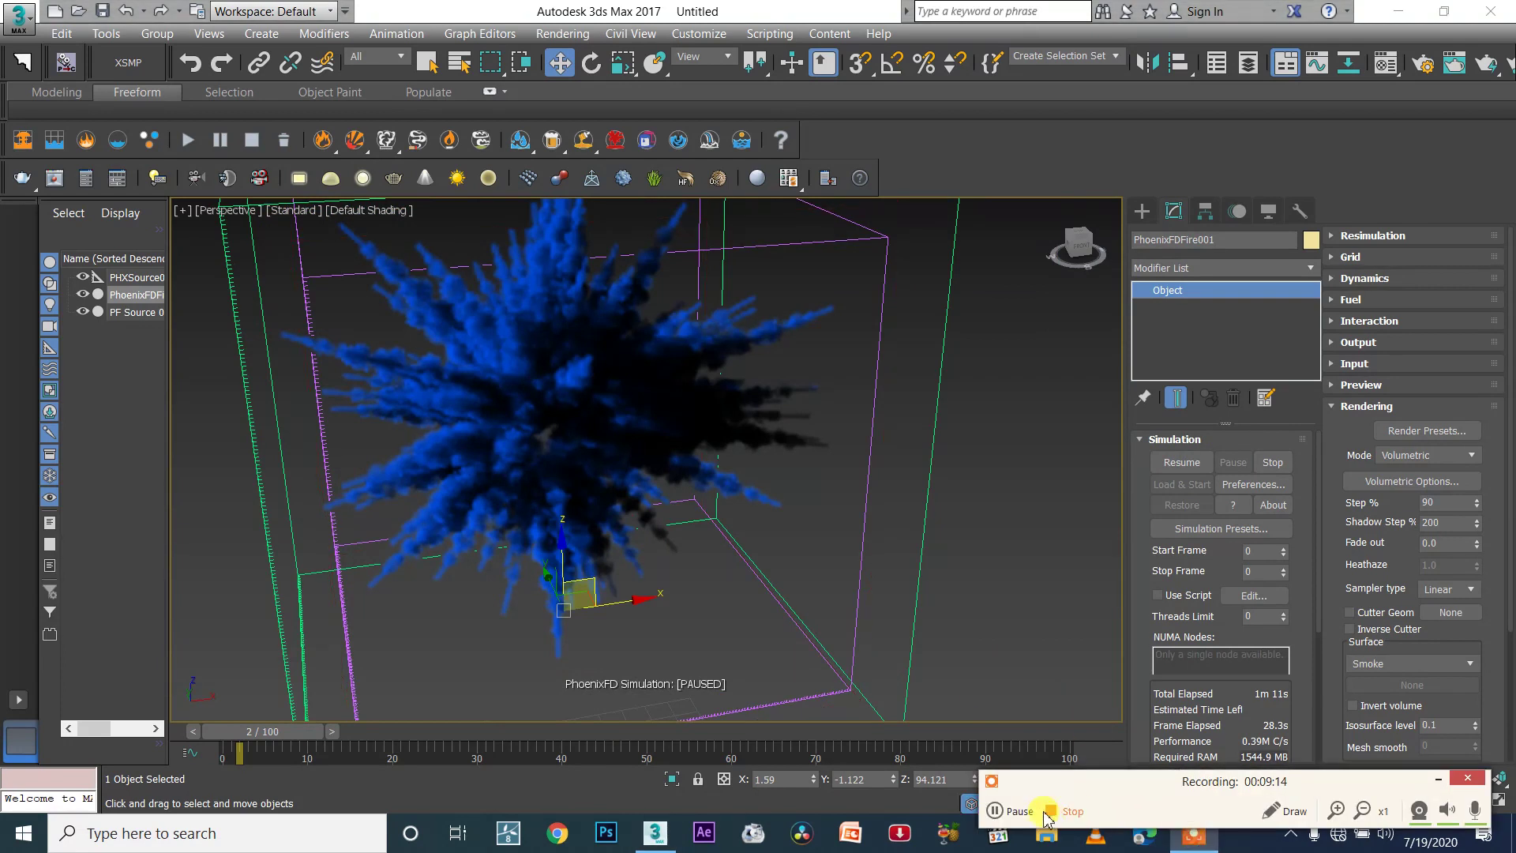
click(1001, 811)
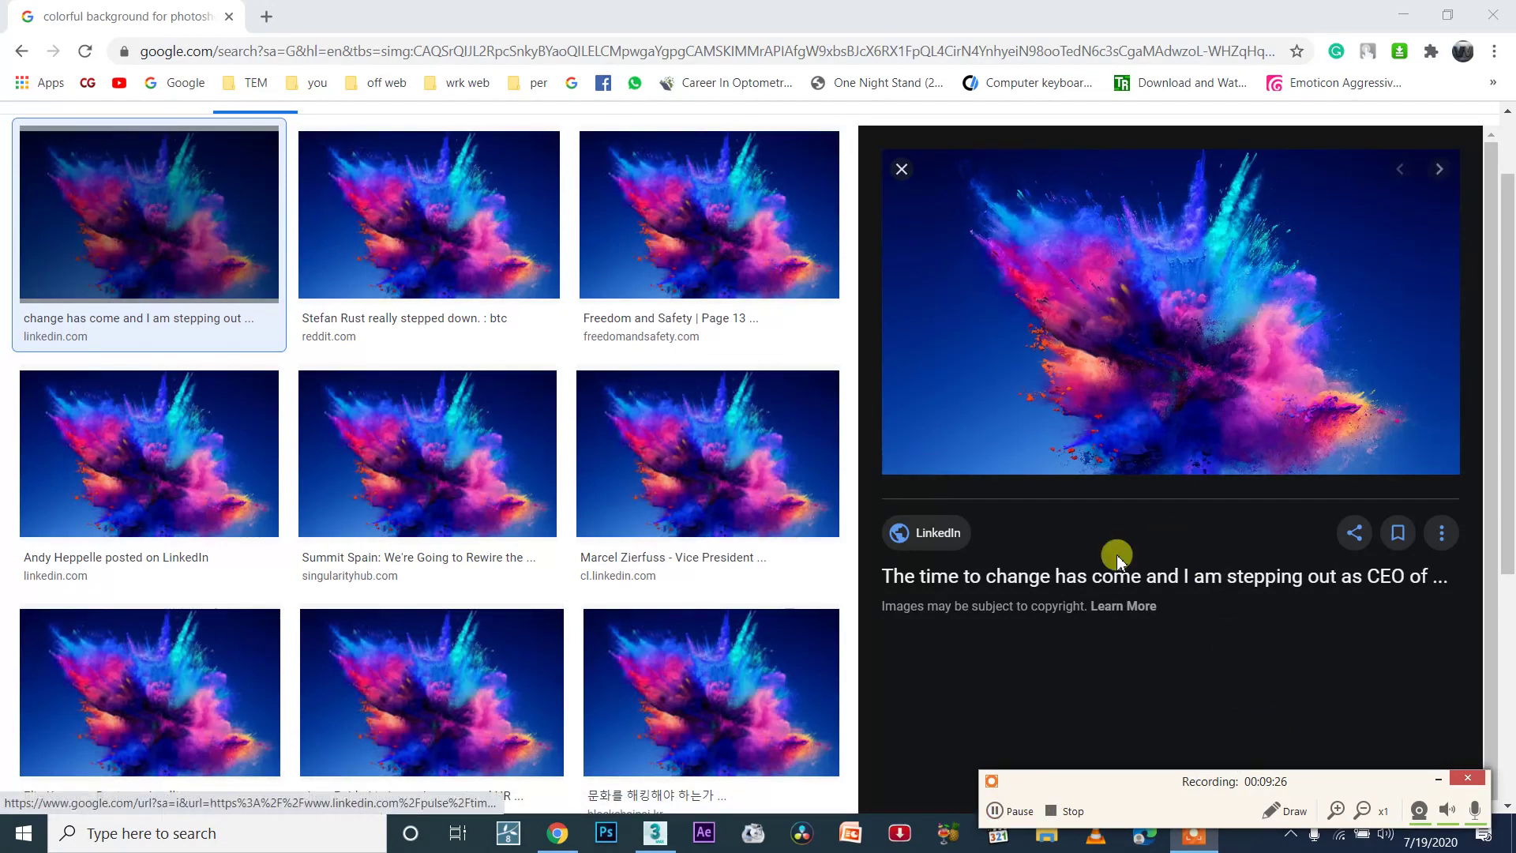
click(999, 811)
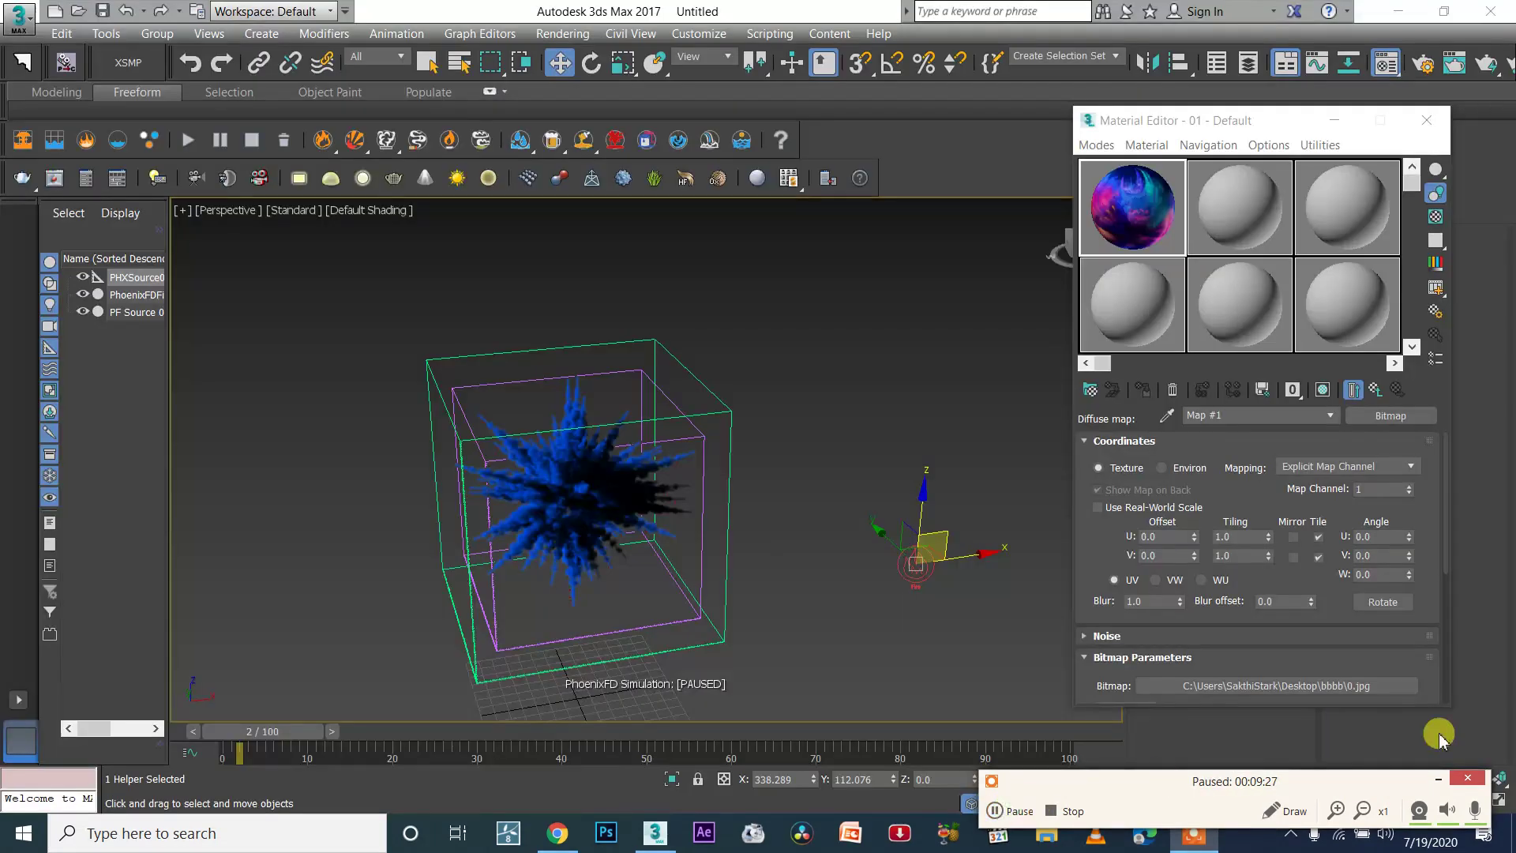
click(1443, 780)
Step: Change the second sample material, 02 - Default, to a VRayMtl
click(1216, 205)
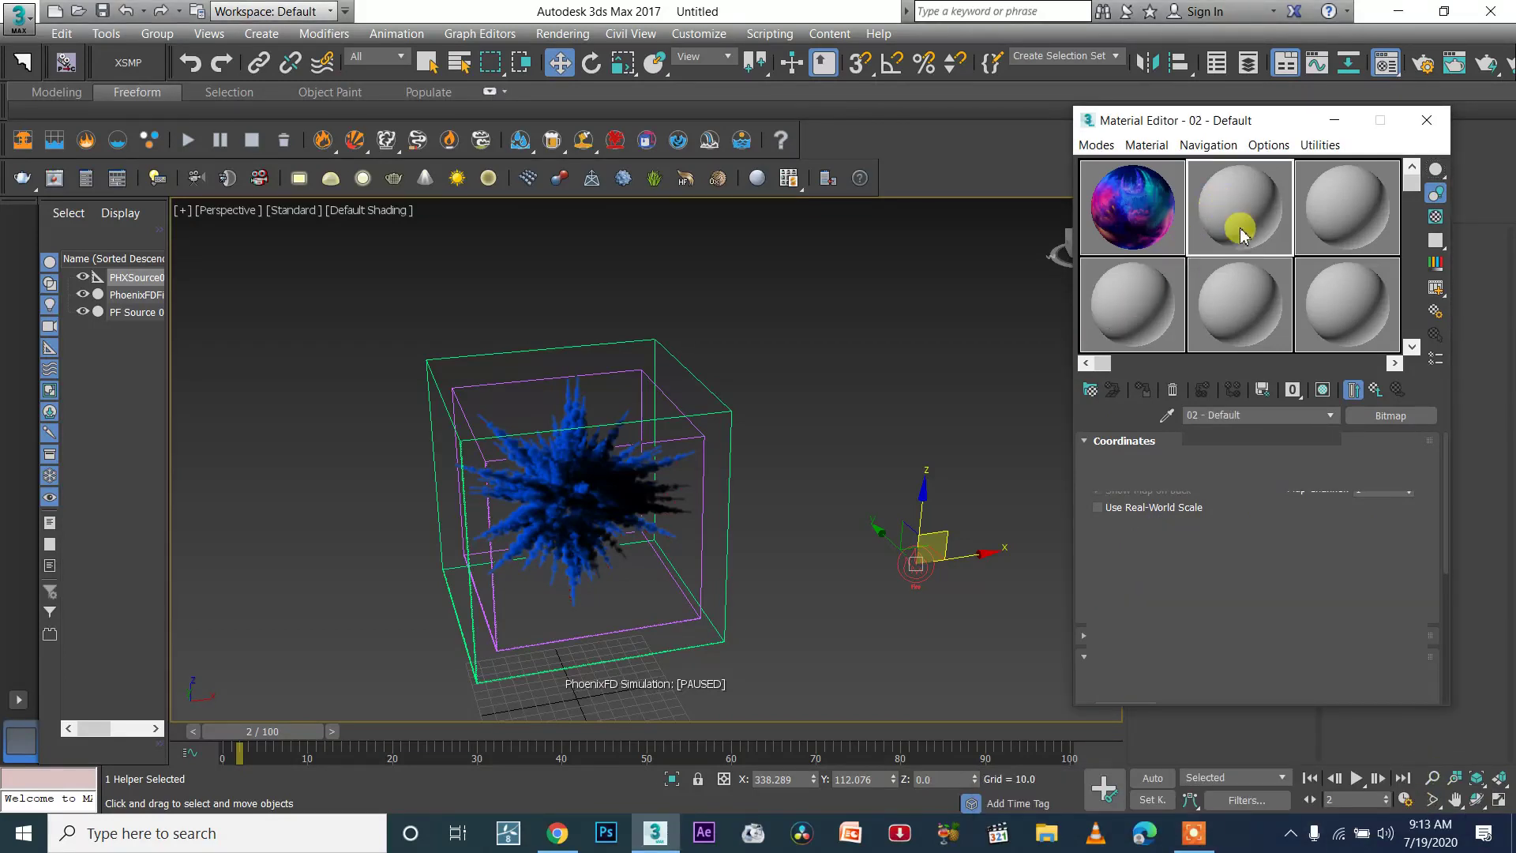
click(1366, 407)
click(594, 660)
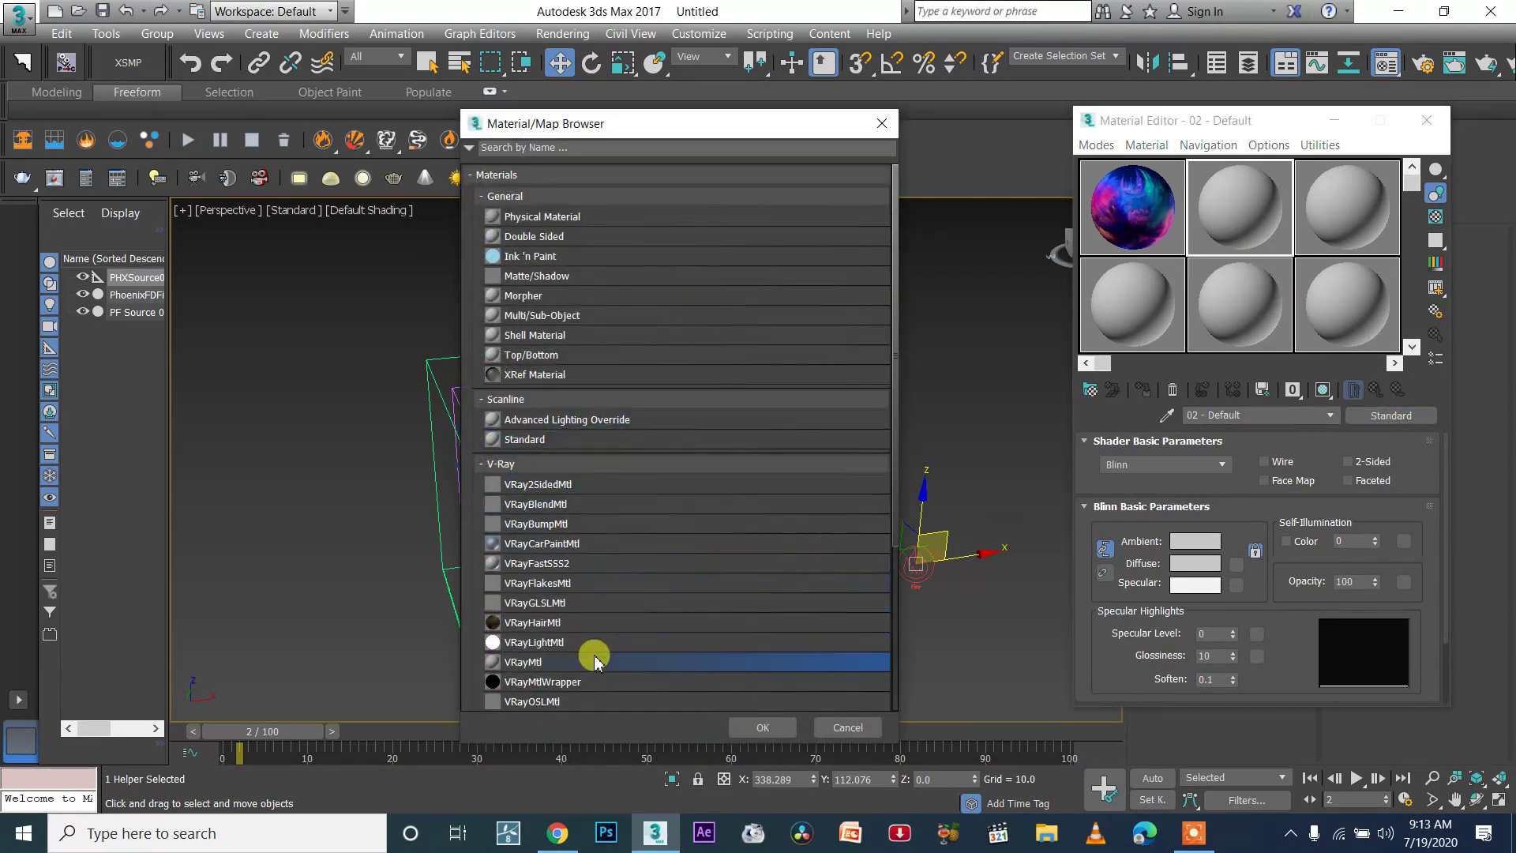
click(594, 661)
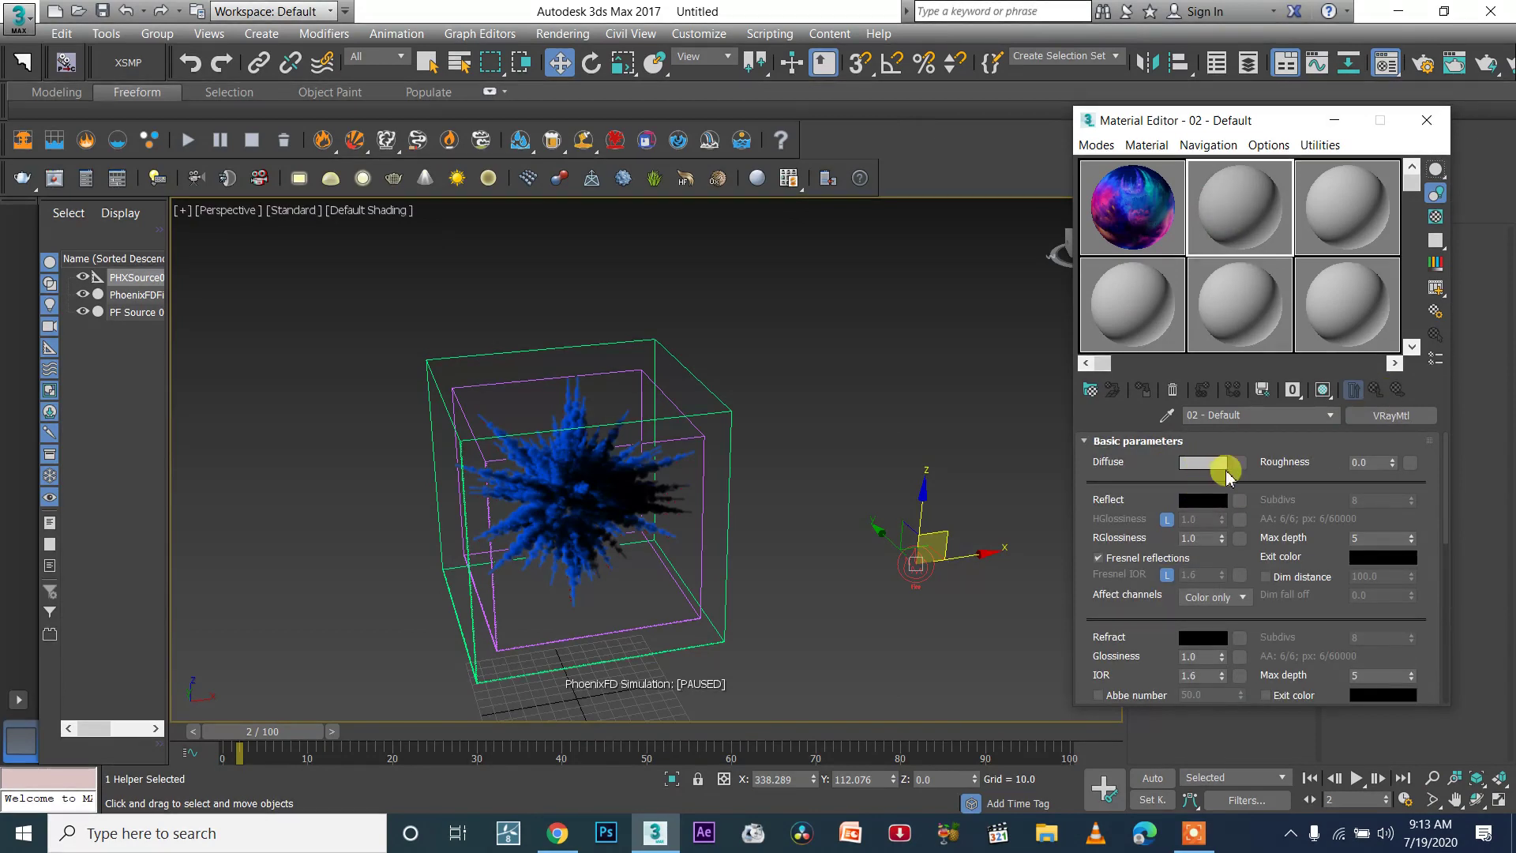
Step: Assign the bitmap 0.jpg as the diffuse map of the 02 - Default VRayMtl
click(1241, 464)
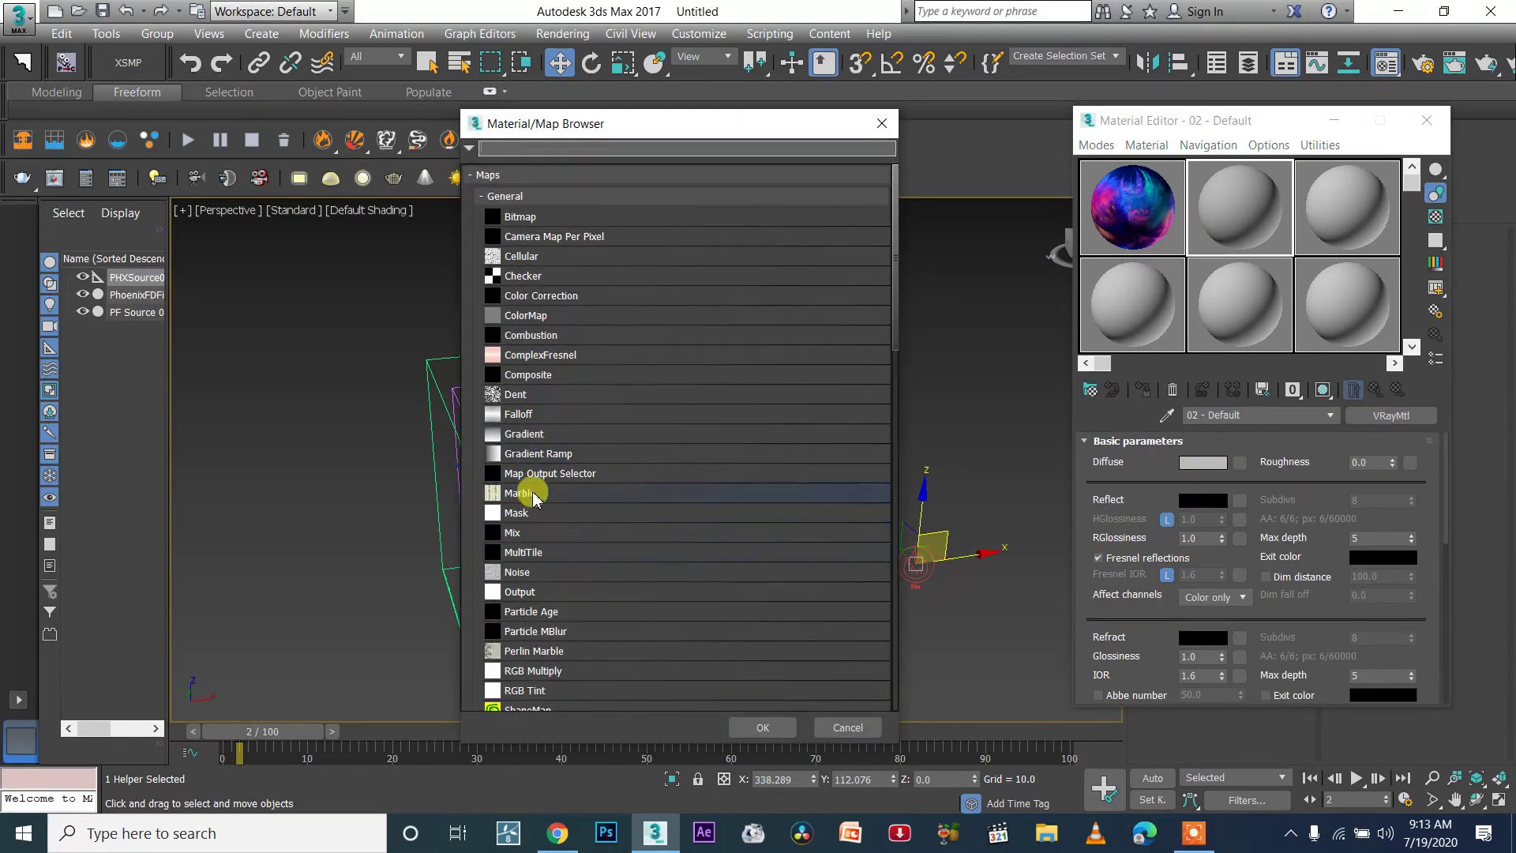
double_click(553, 214)
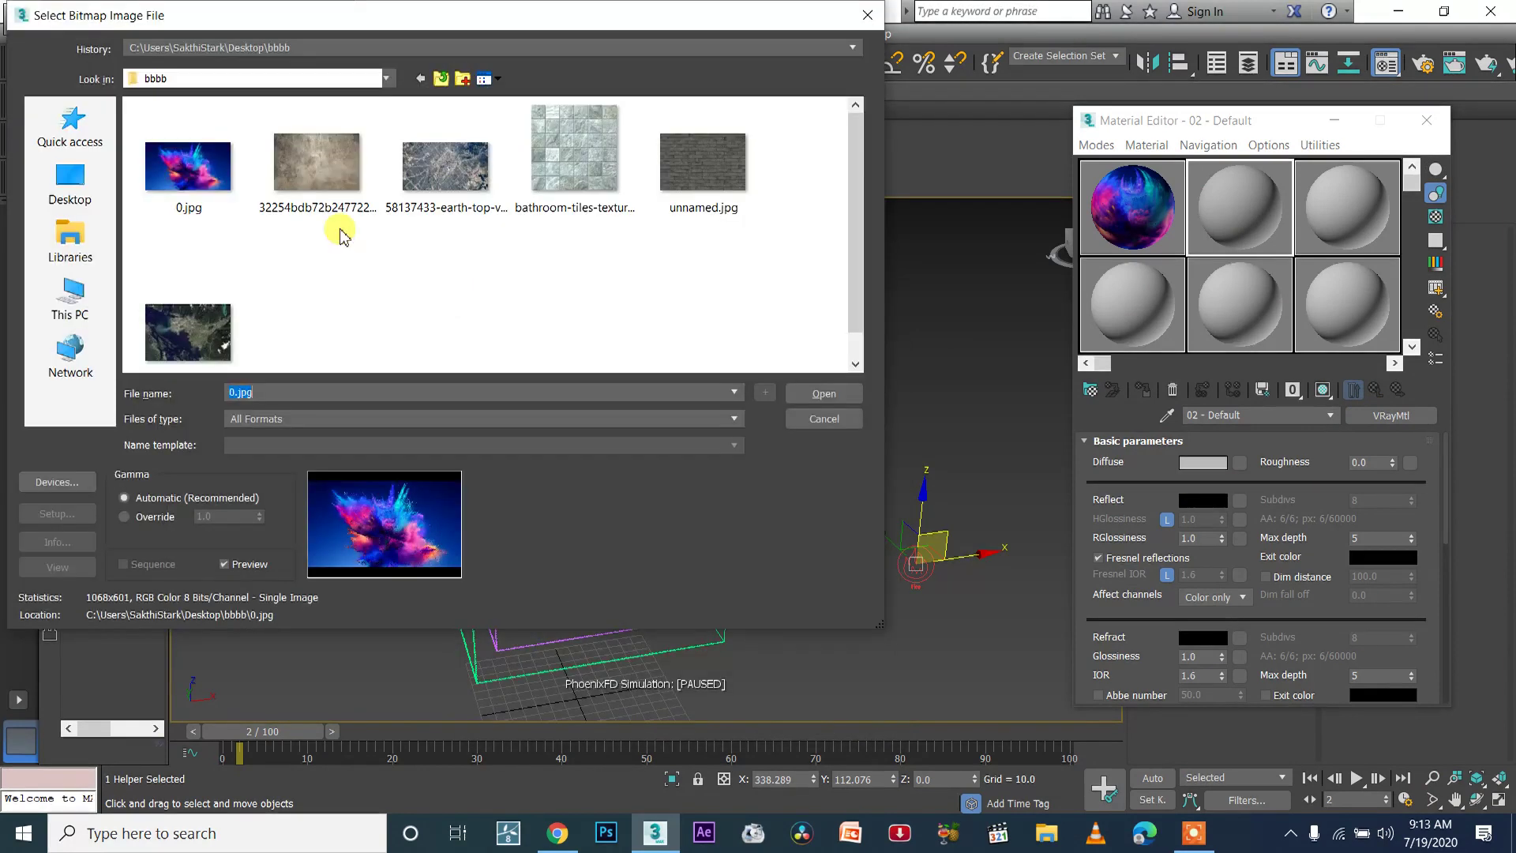
double_click(206, 181)
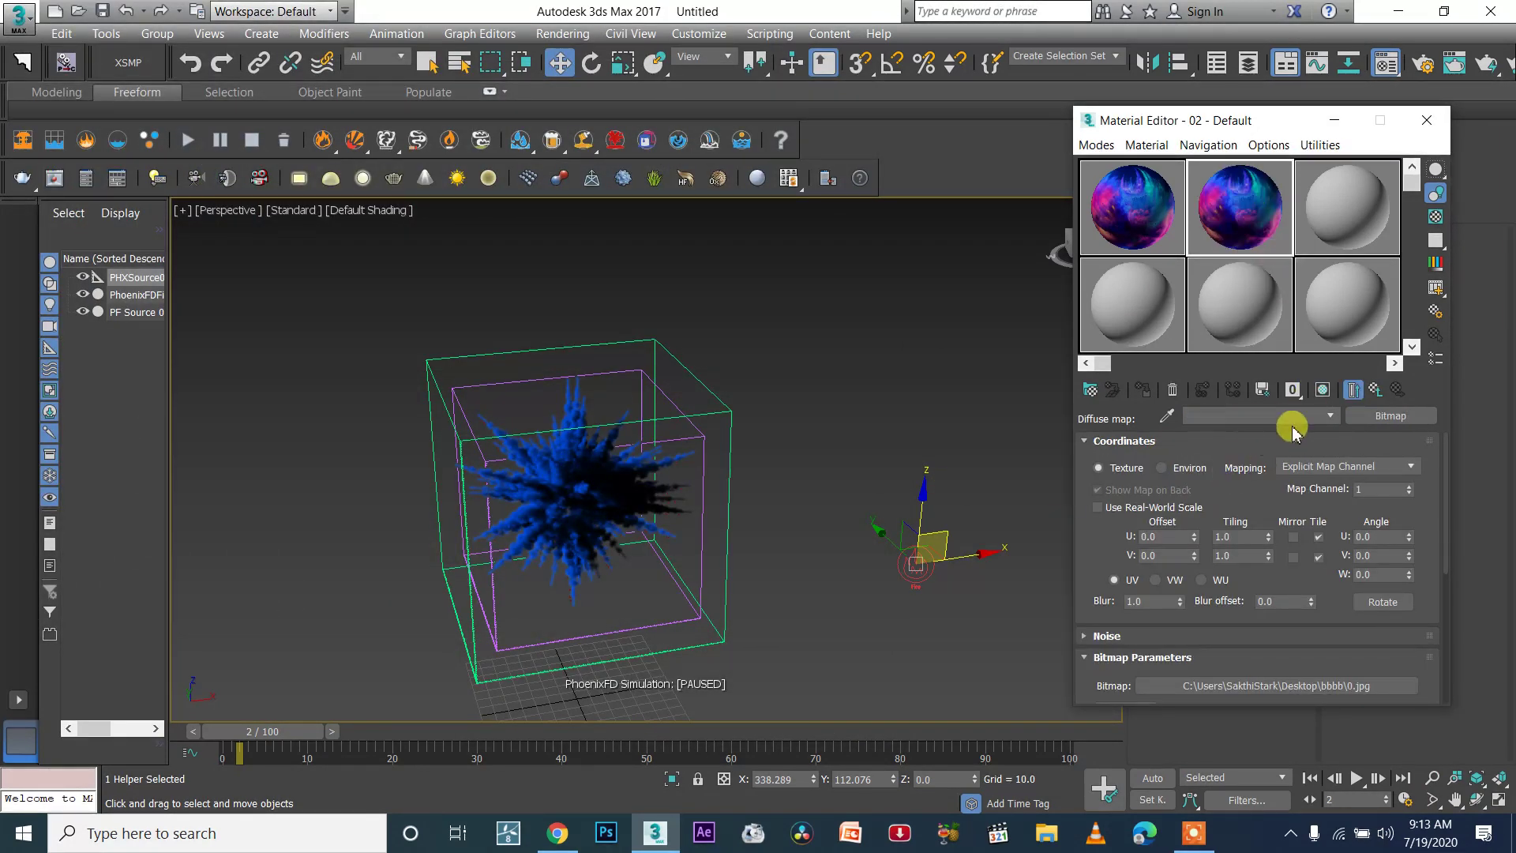
click(1354, 388)
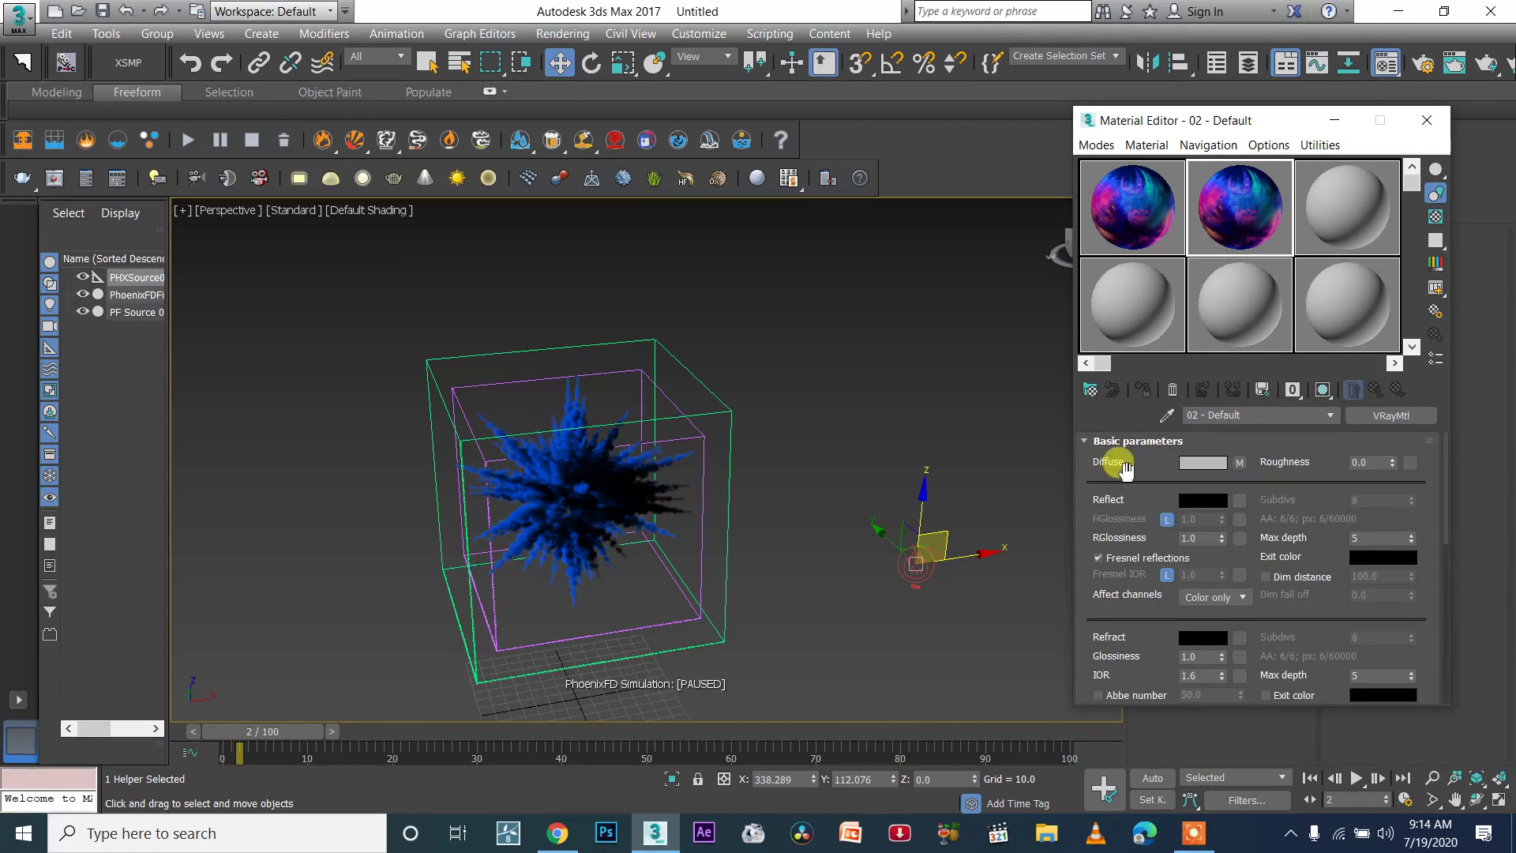
Step: Copy the diffuse bitmap of 02 - Default and paste it as the RGB map of PHXSource001
right_click(1240, 467)
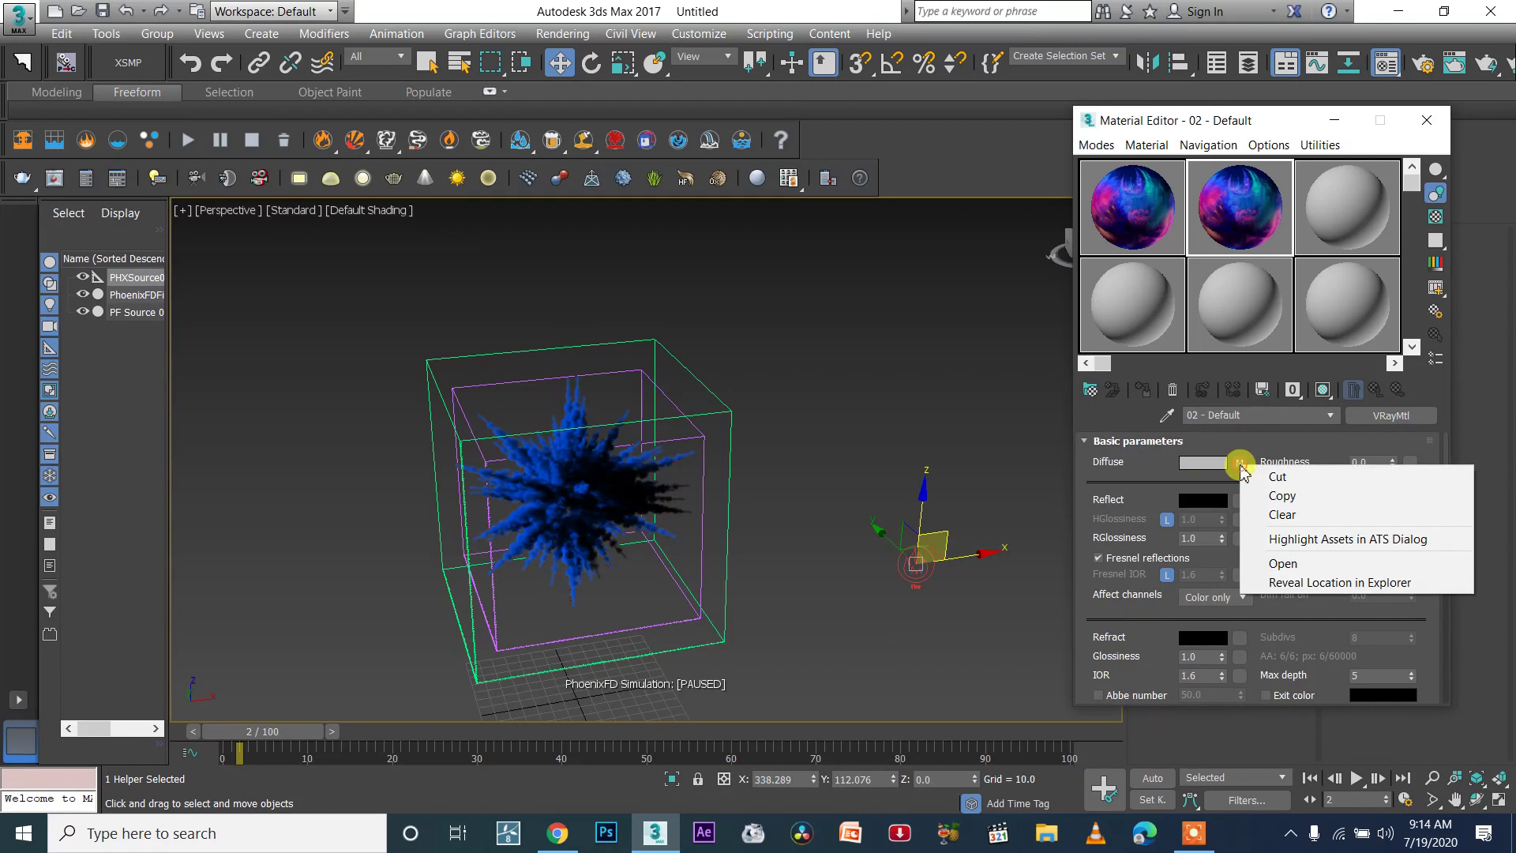
click(1302, 488)
click(1427, 120)
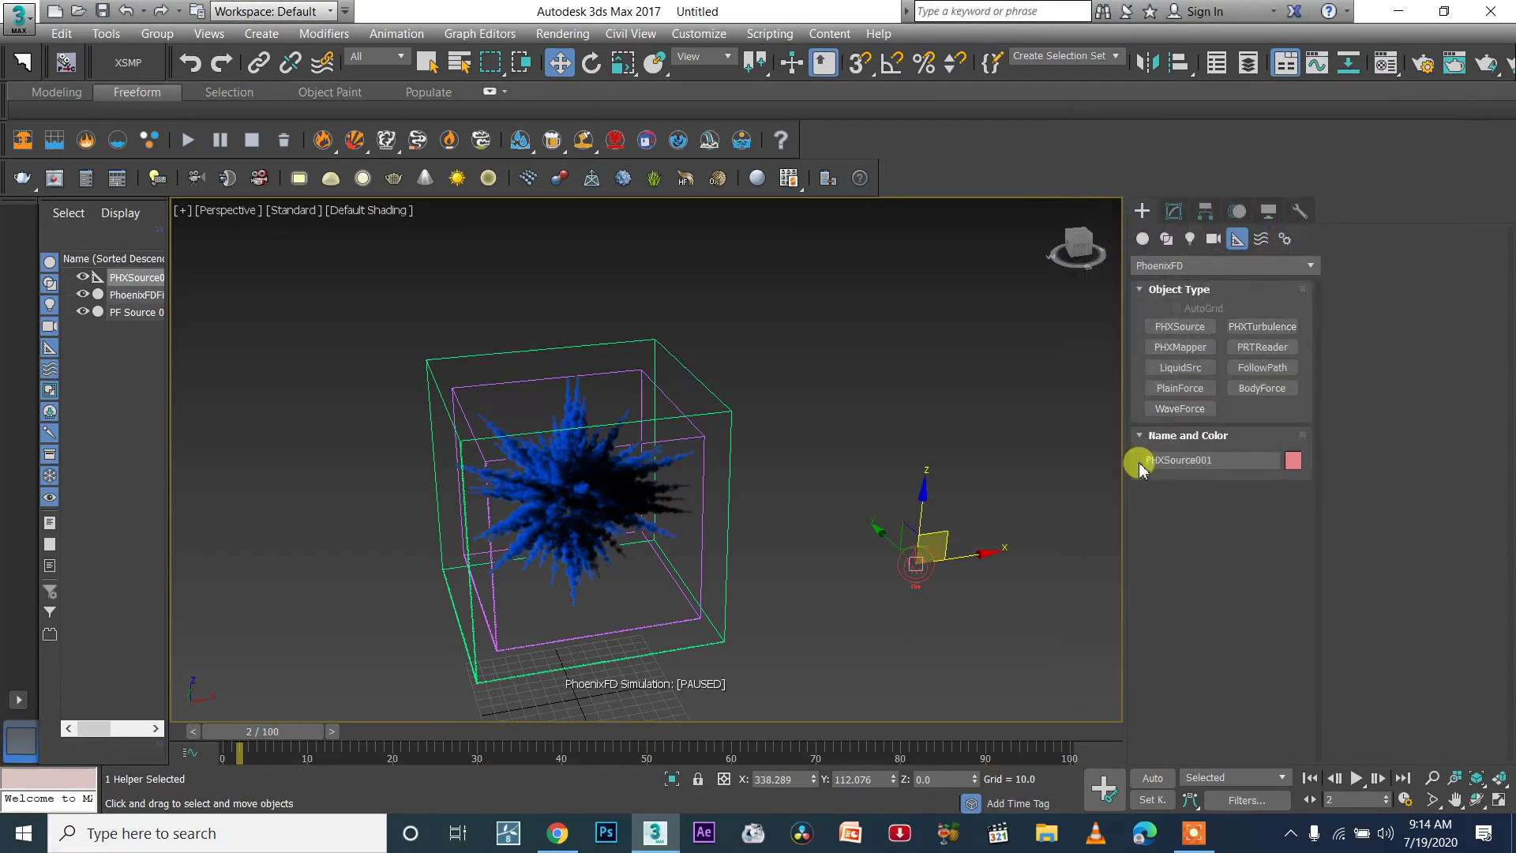
click(1142, 211)
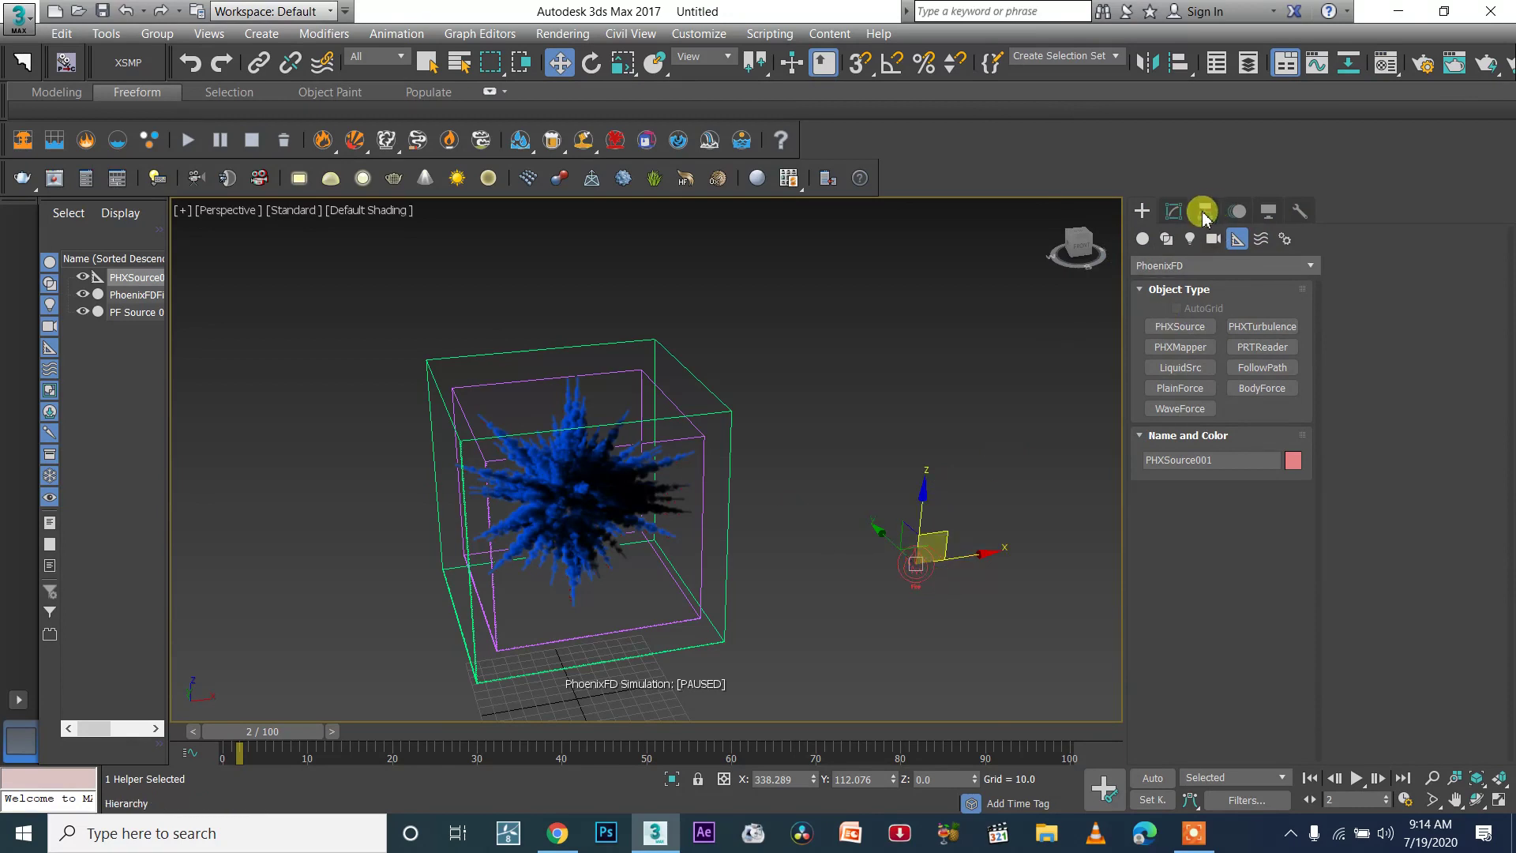
click(1175, 211)
drag(1313, 508, 1313, 646)
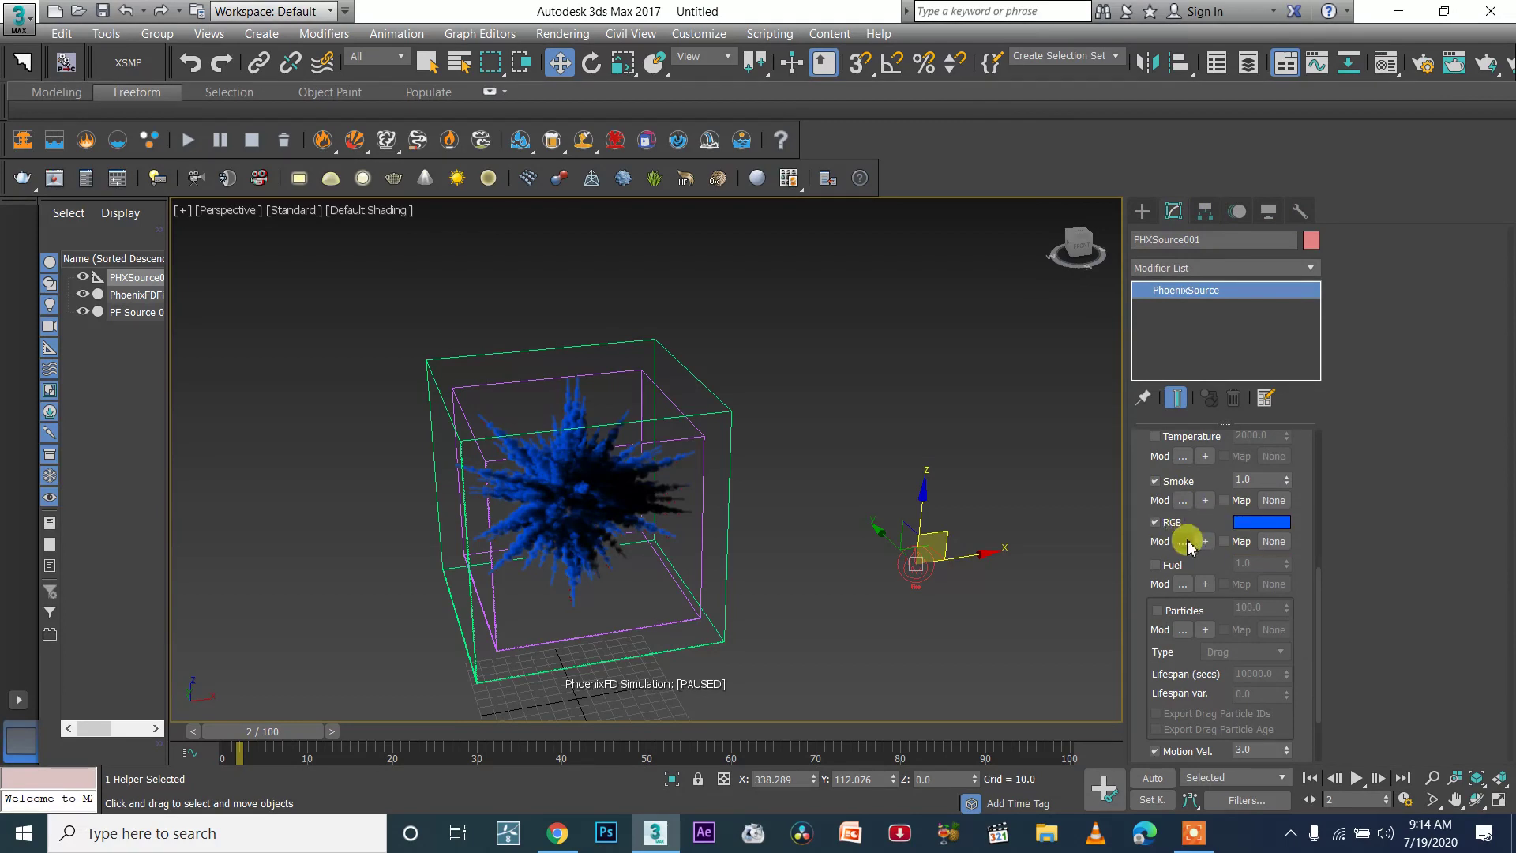
right_click(1269, 551)
click(1303, 562)
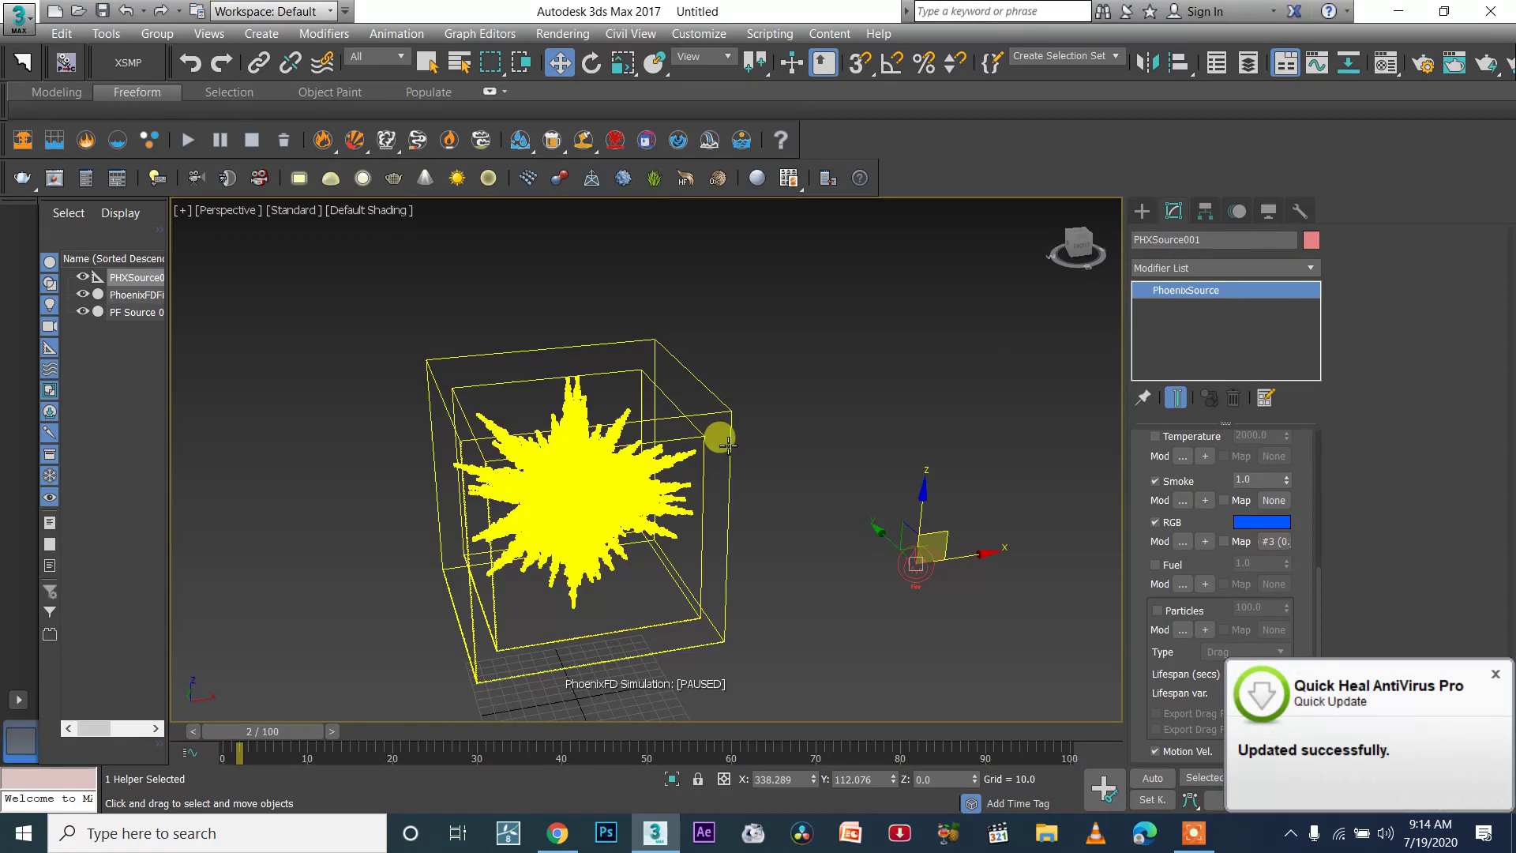
click(1496, 676)
Step: Try basing the PhoenixFD simulator's smoke color on Texture, inspect the burst, and expand the smoke opacity settings
click(725, 441)
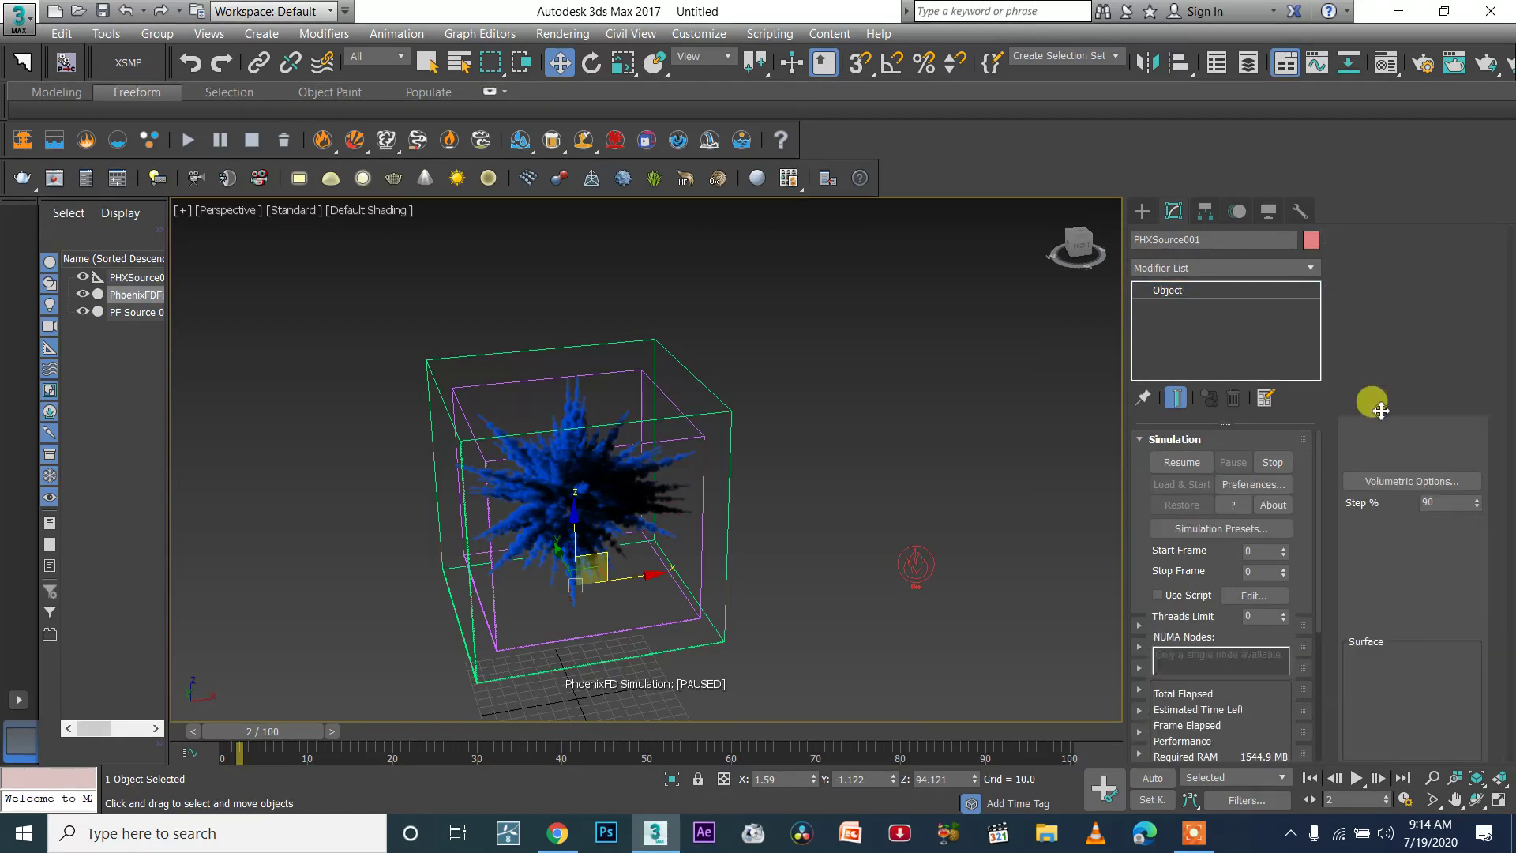
click(1414, 481)
click(988, 228)
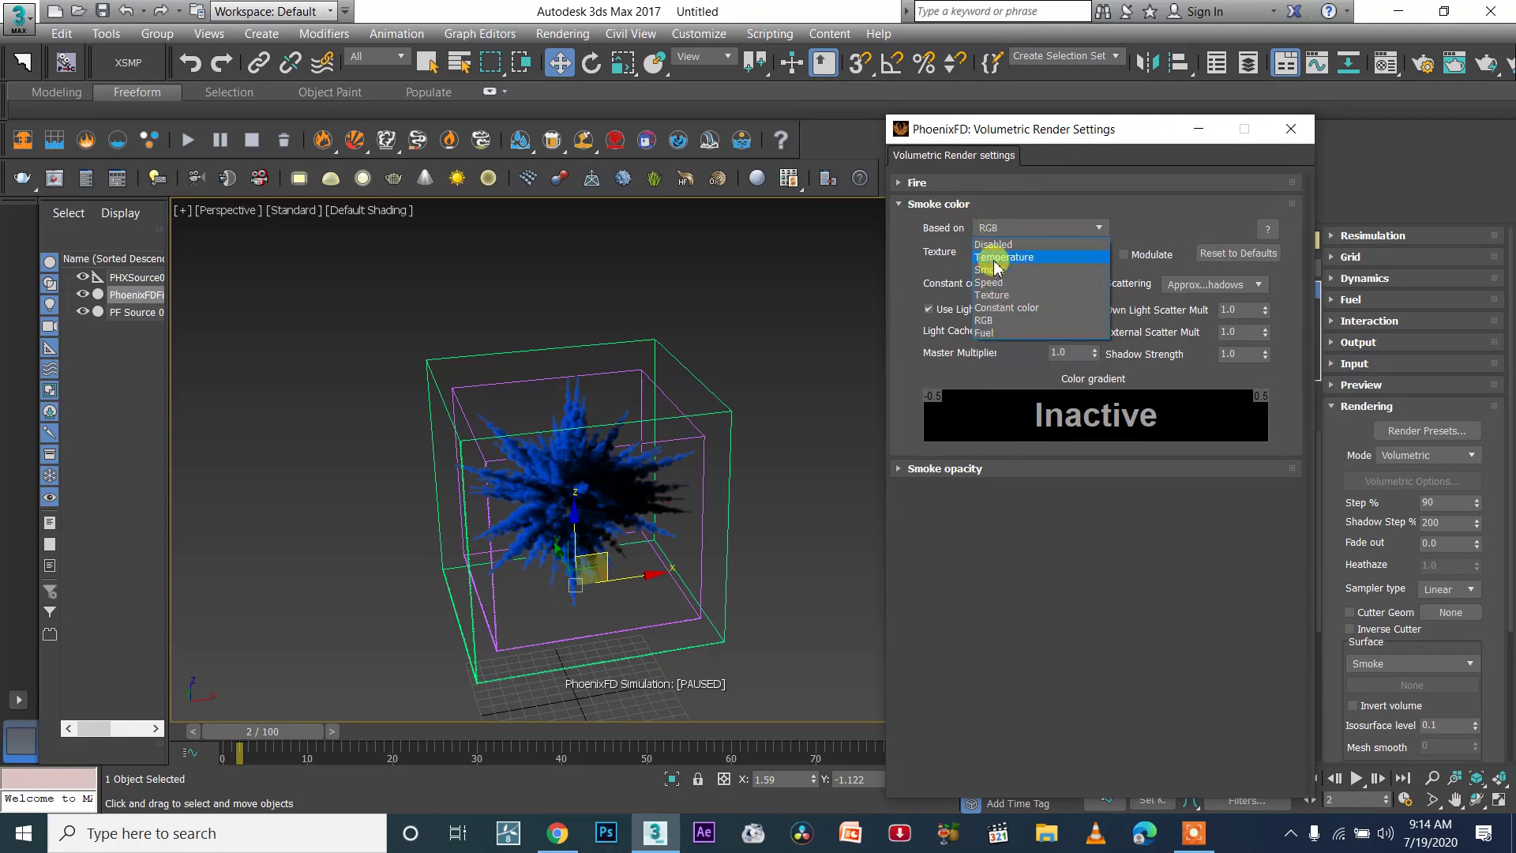
click(992, 295)
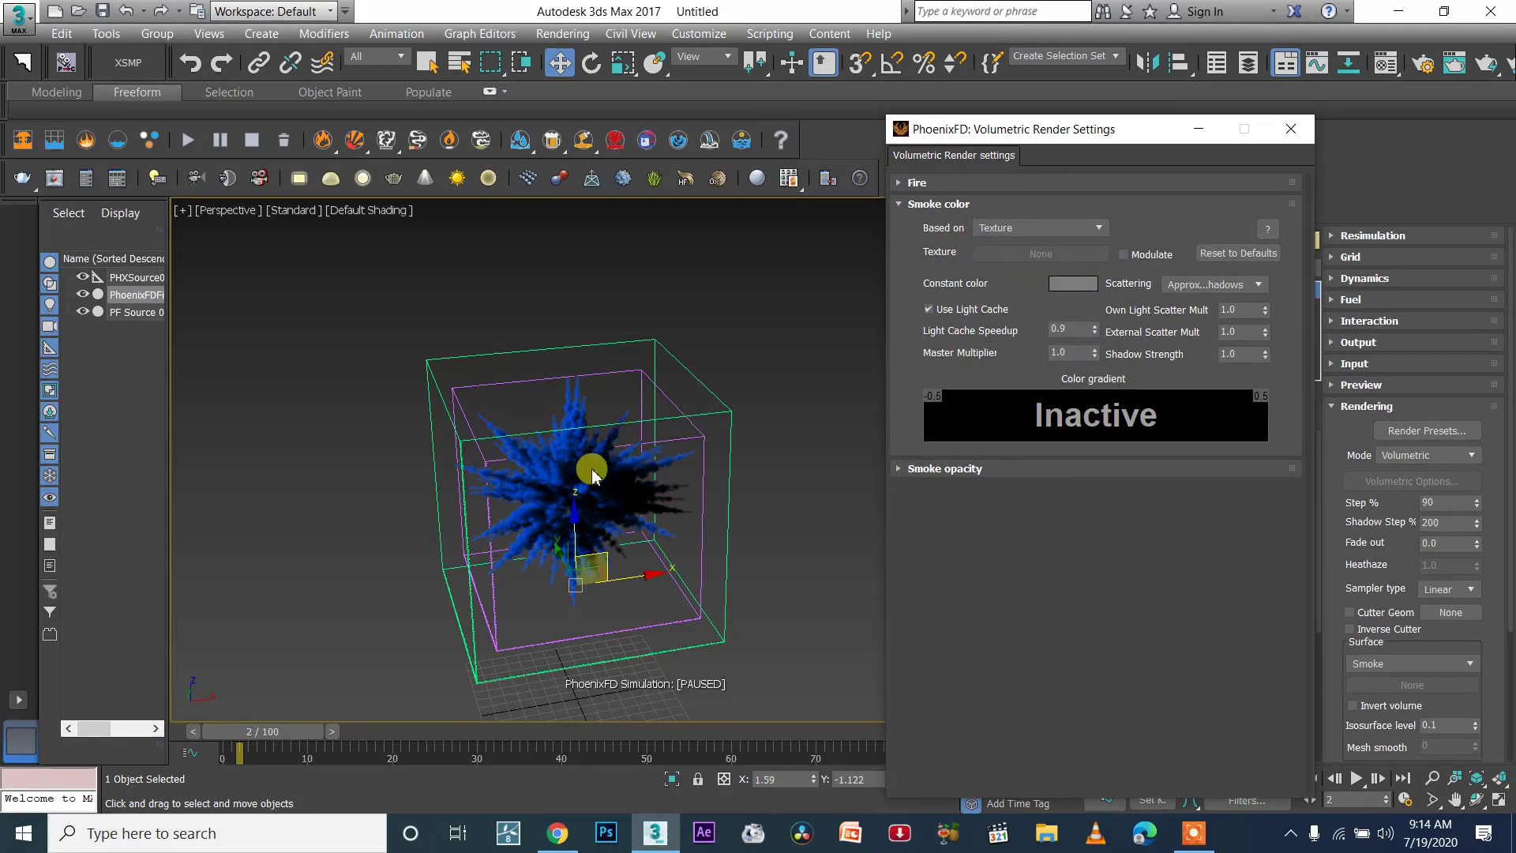
scroll(585, 469, up, 5)
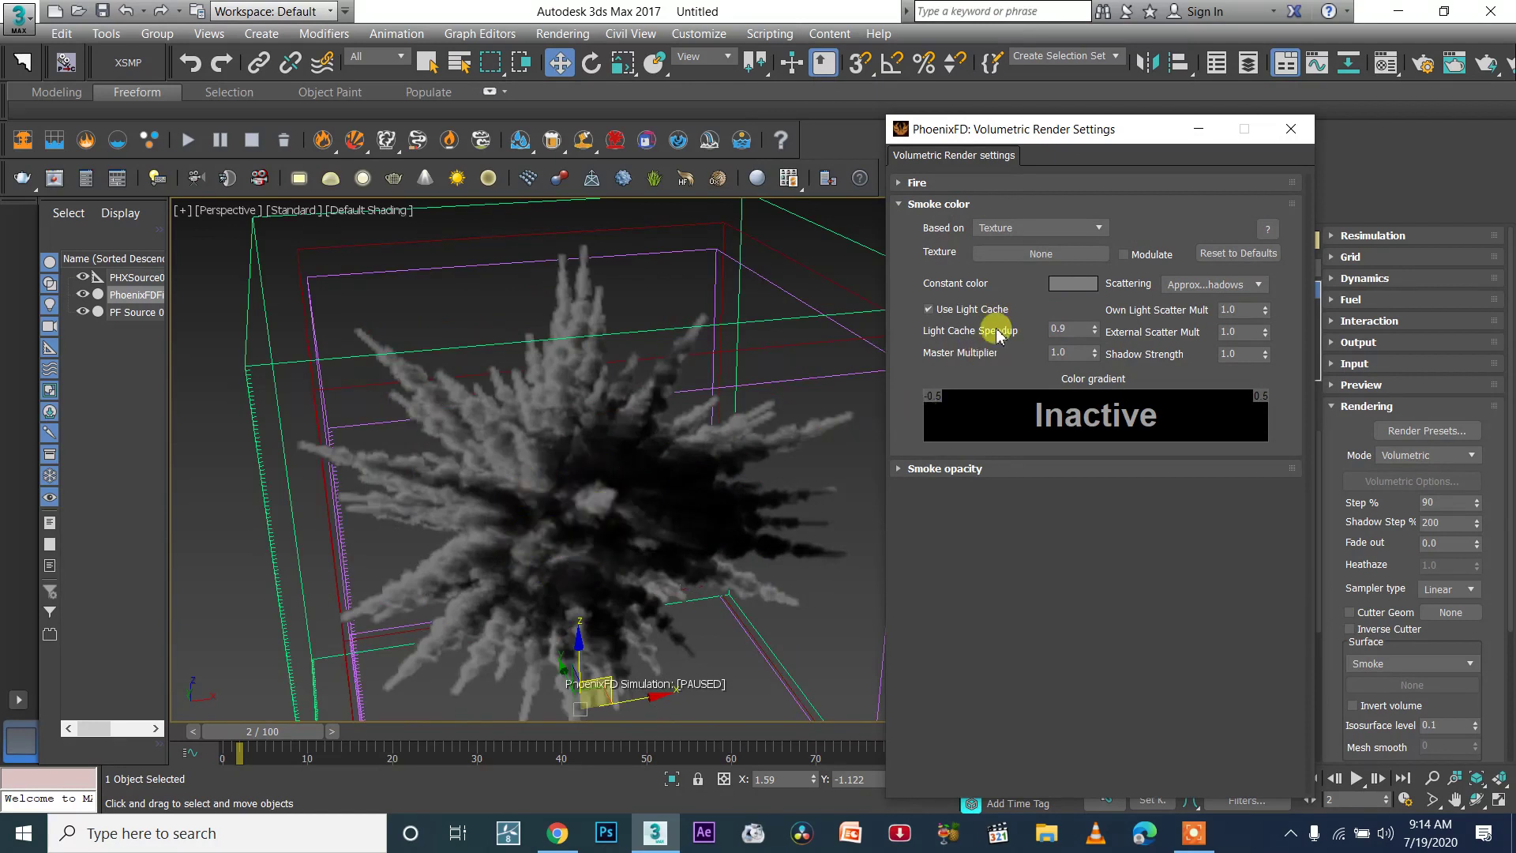
scroll(770, 368, down, 5)
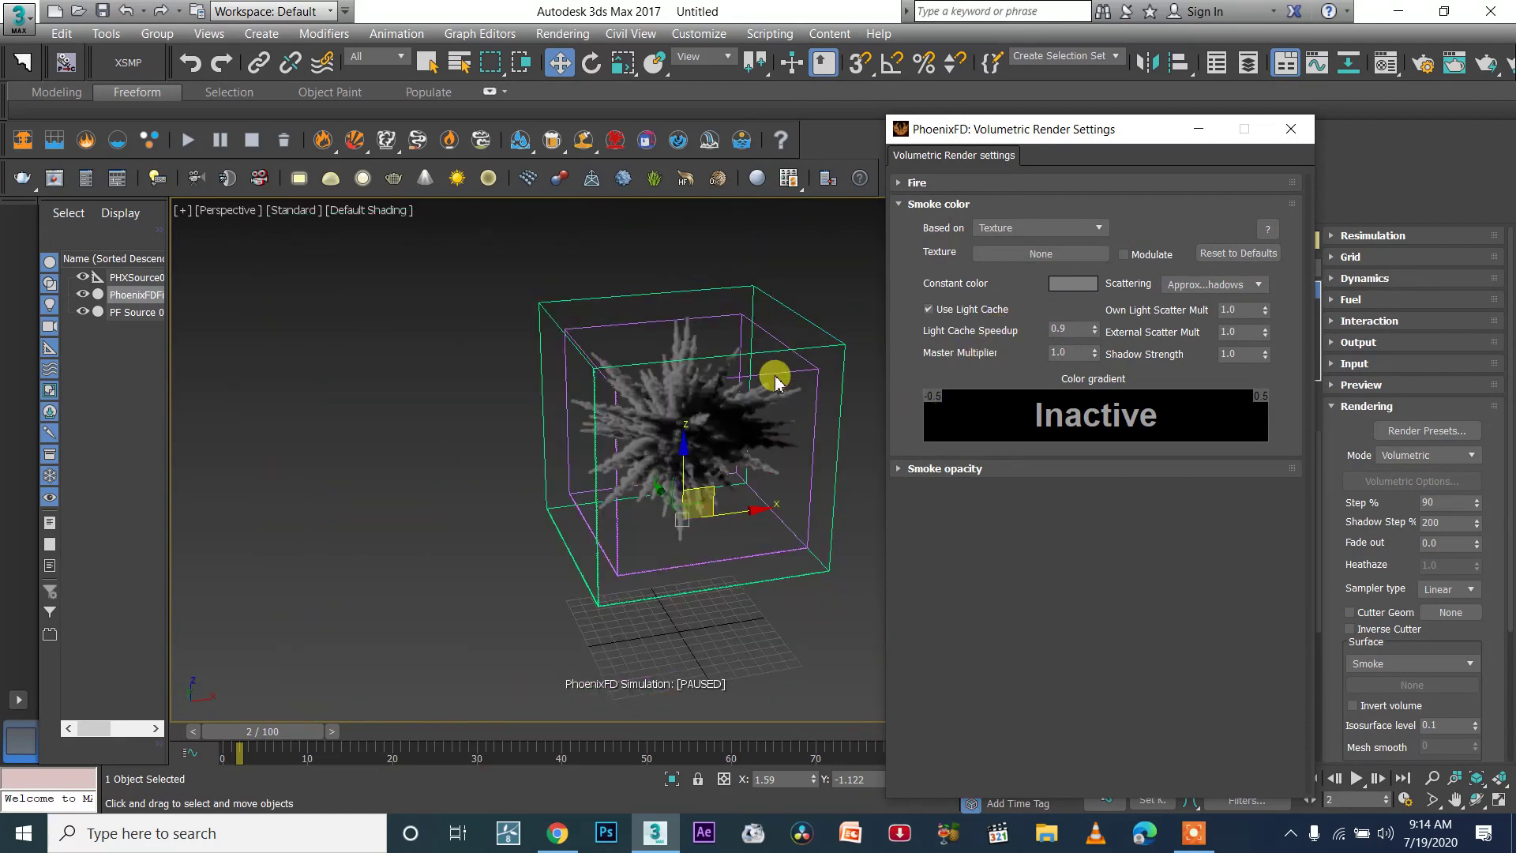
click(947, 468)
drag(1075, 494, 685, 407)
scroll(684, 423, up, 3)
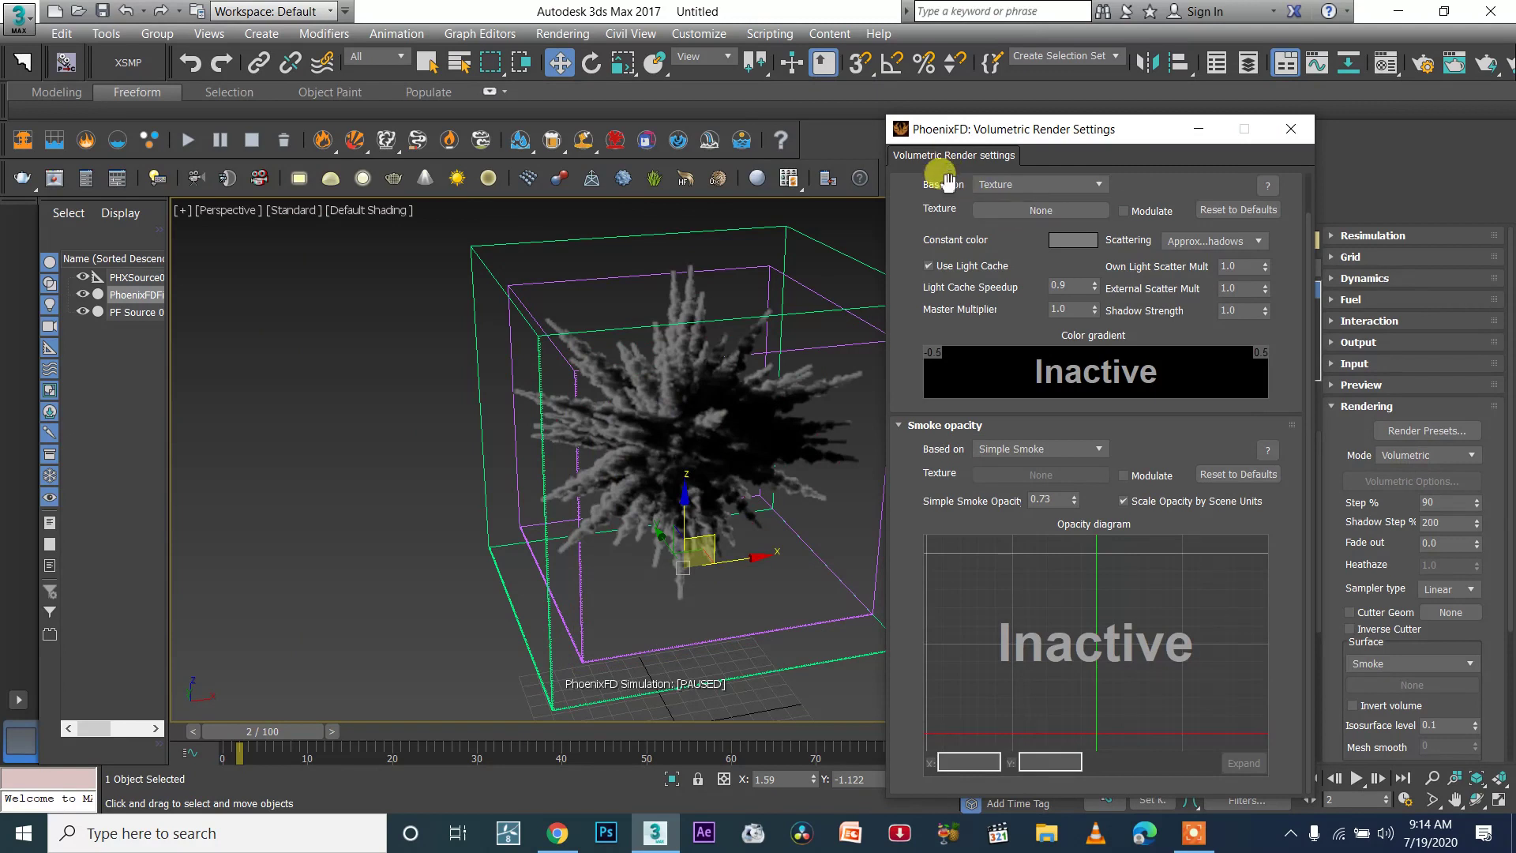
scroll(958, 308, up, 1)
Step: Try basing the smoke color on Disabled, Temperature and Smoke, inspecting the burst up close
click(1000, 229)
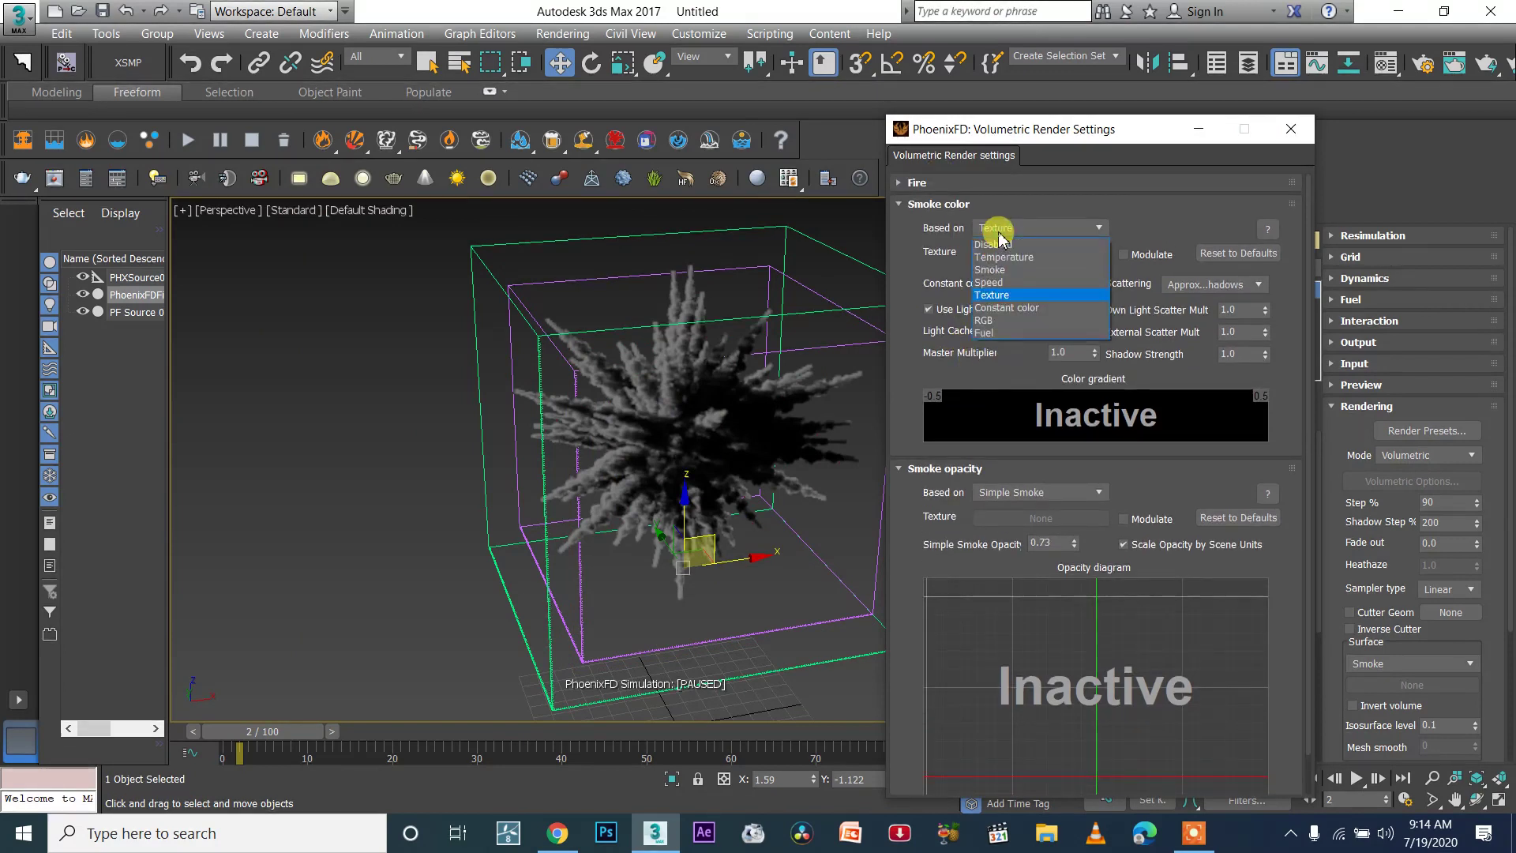
click(997, 245)
click(999, 229)
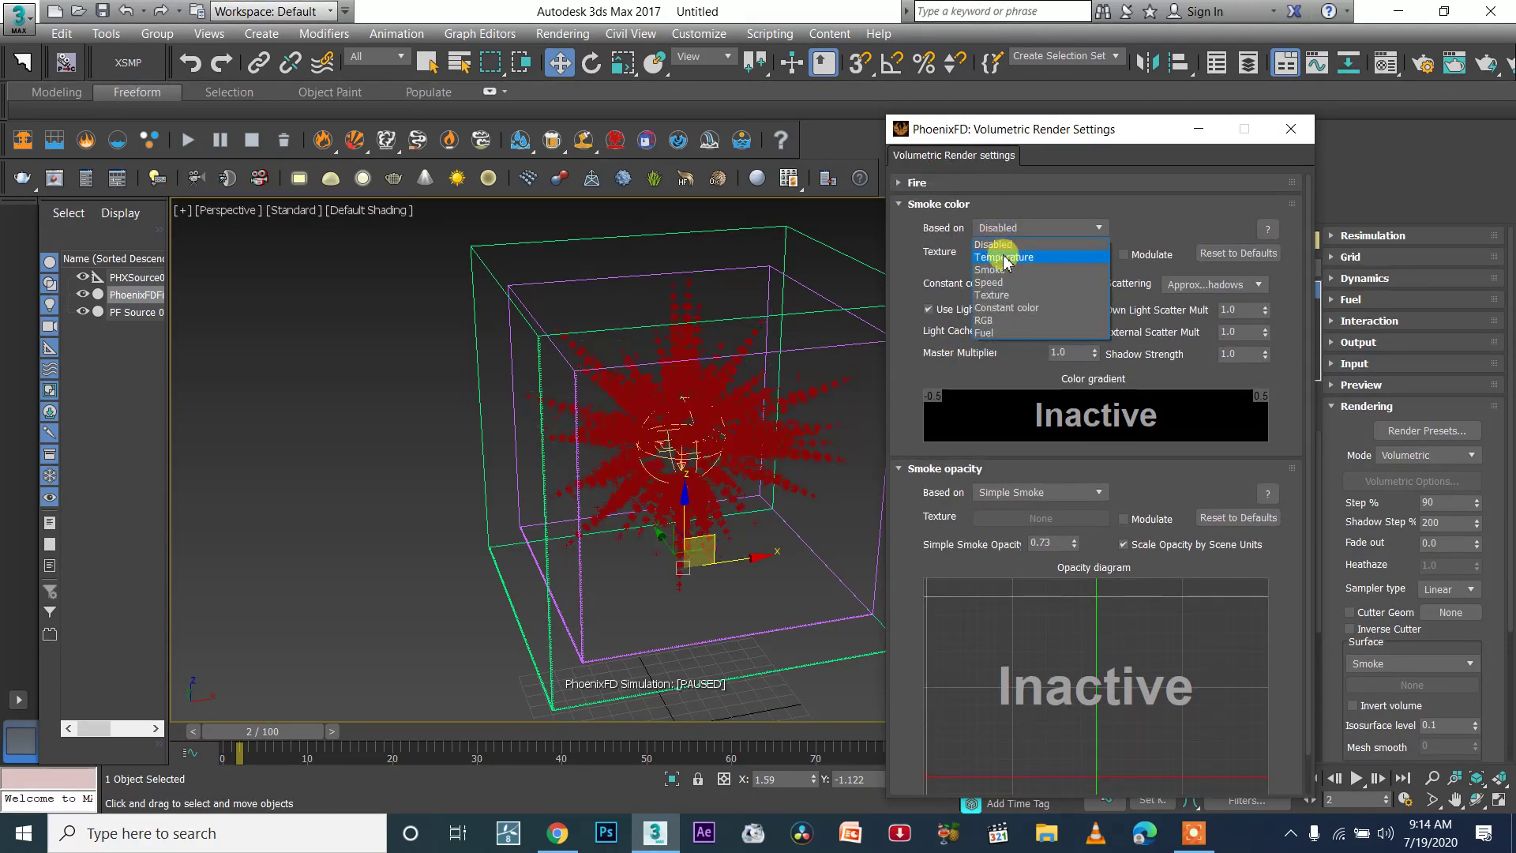
click(1005, 258)
click(1000, 229)
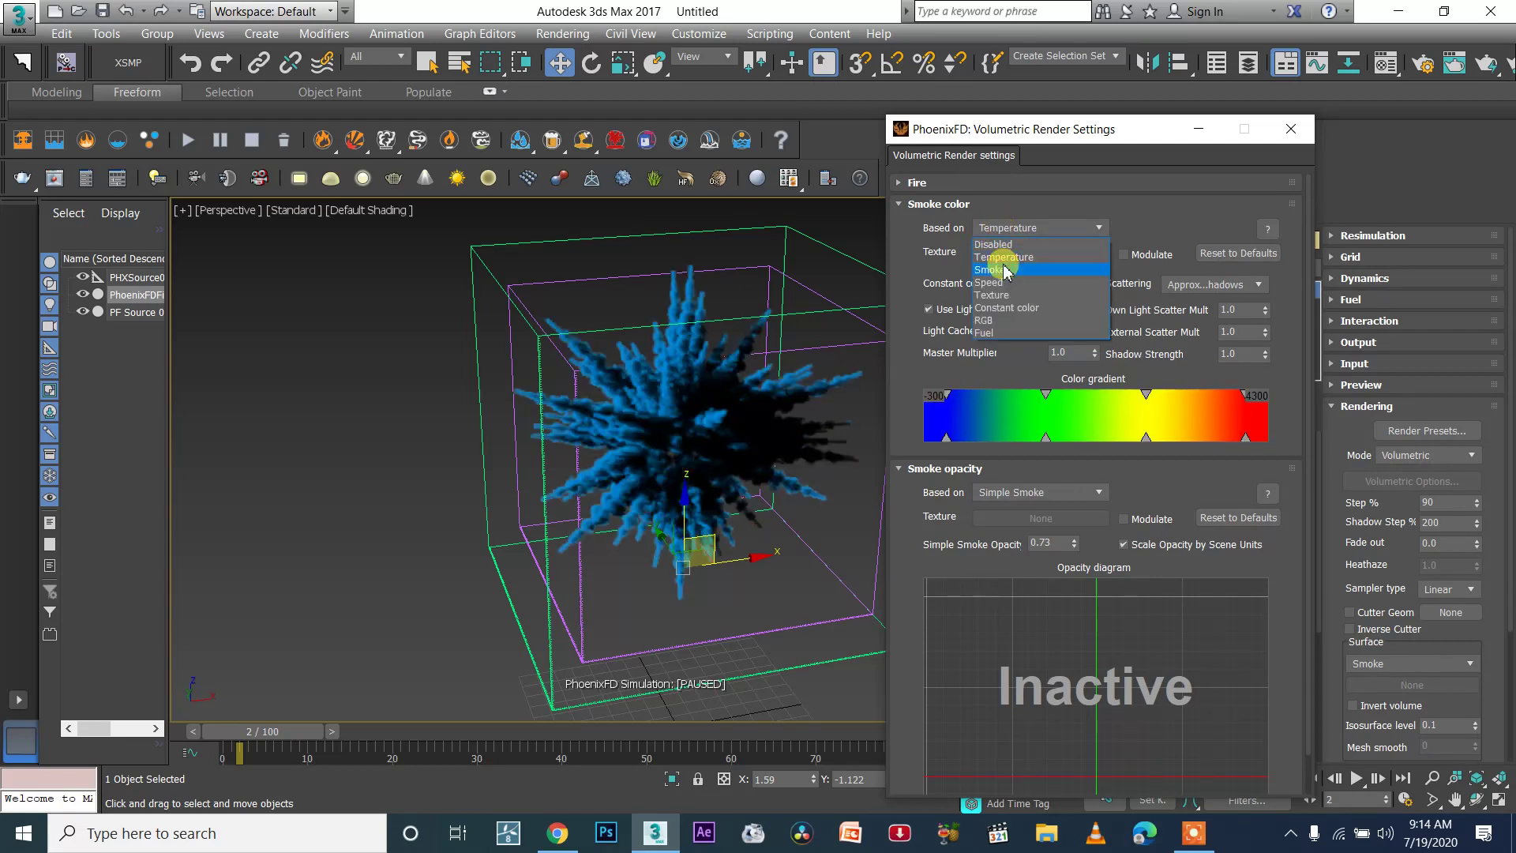
click(1004, 270)
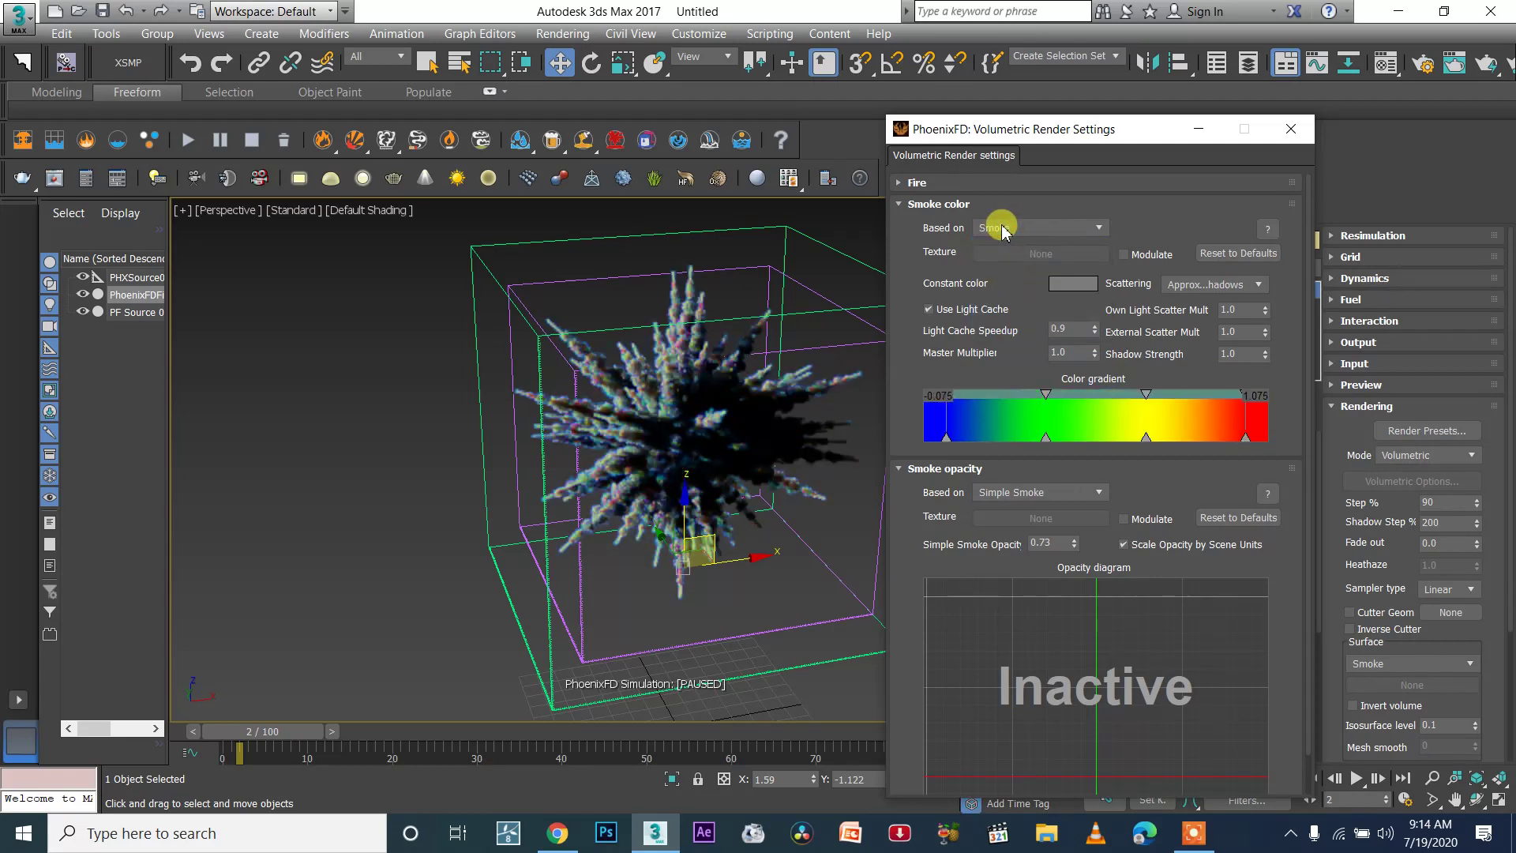
scroll(632, 371, up, 5)
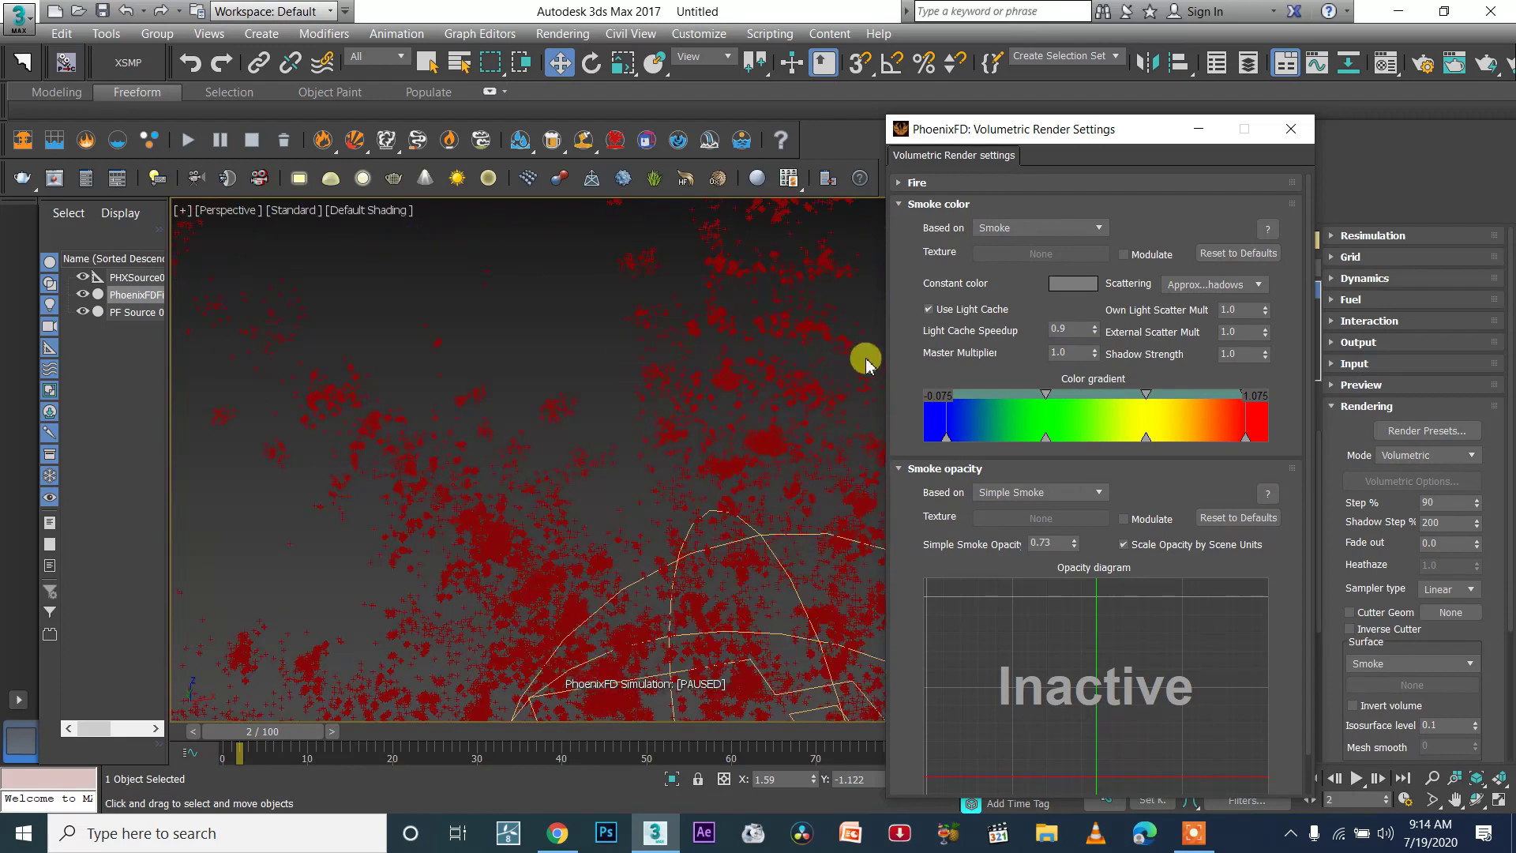
Step: Try basing the smoke color on Speed, Texture and Constant color while viewing the smoke from nearby
click(1002, 228)
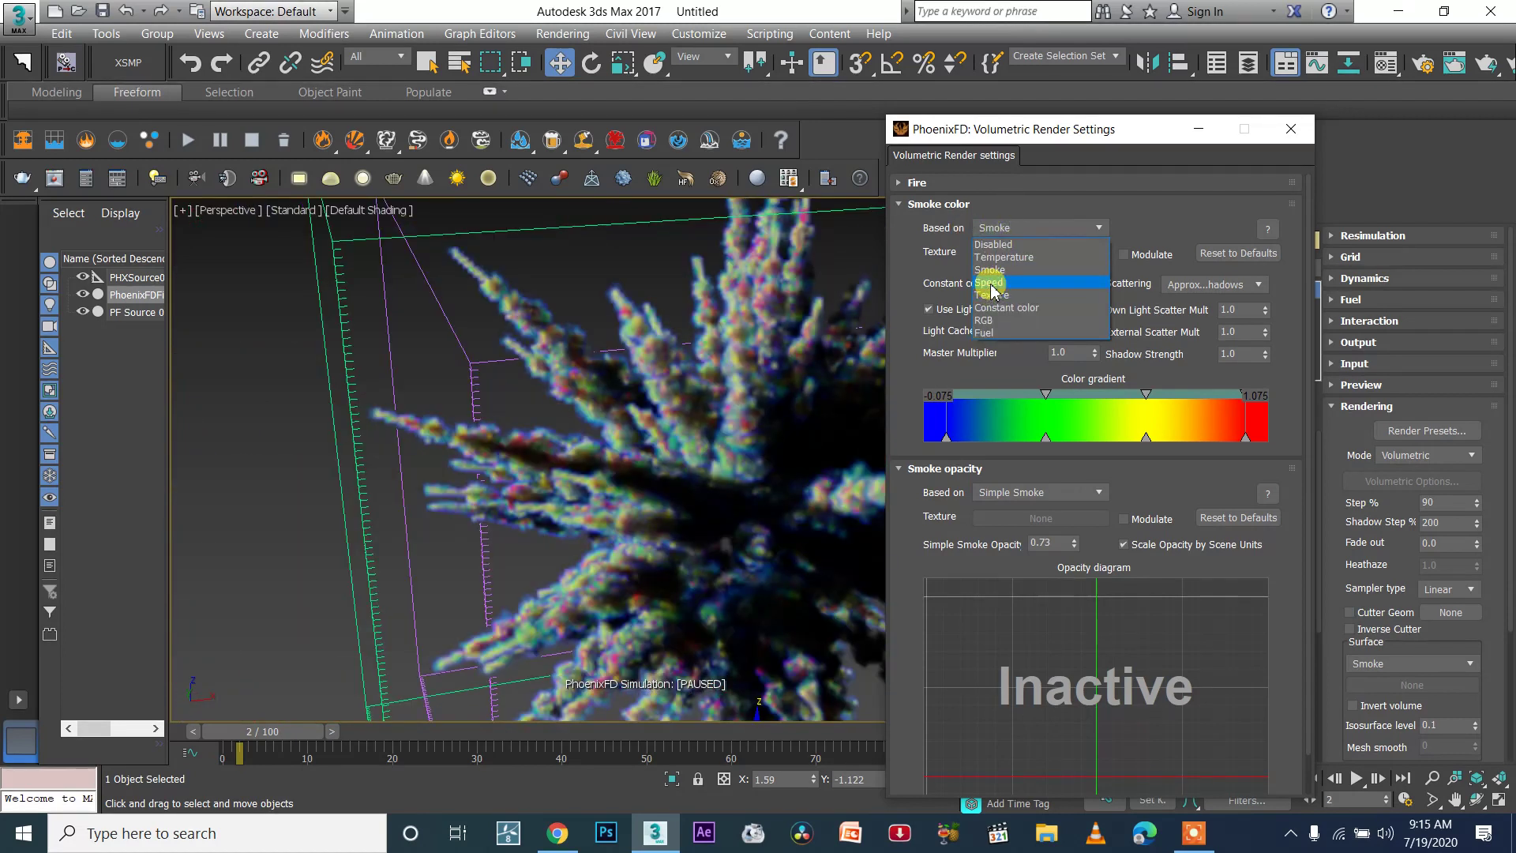
click(991, 283)
click(999, 229)
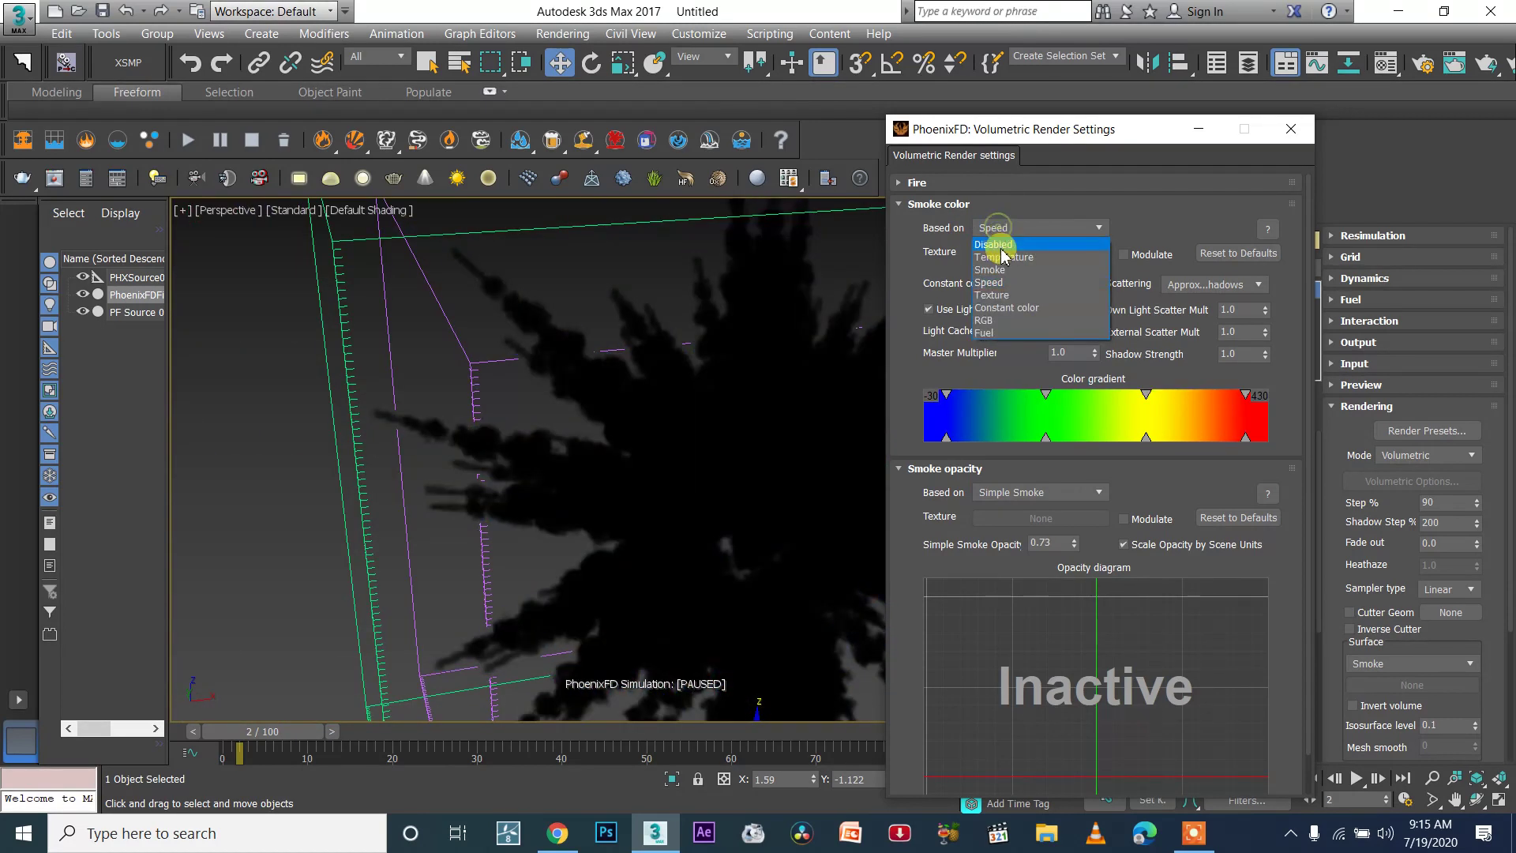
click(1003, 289)
middle_drag(685, 318, 584, 335)
click(1018, 227)
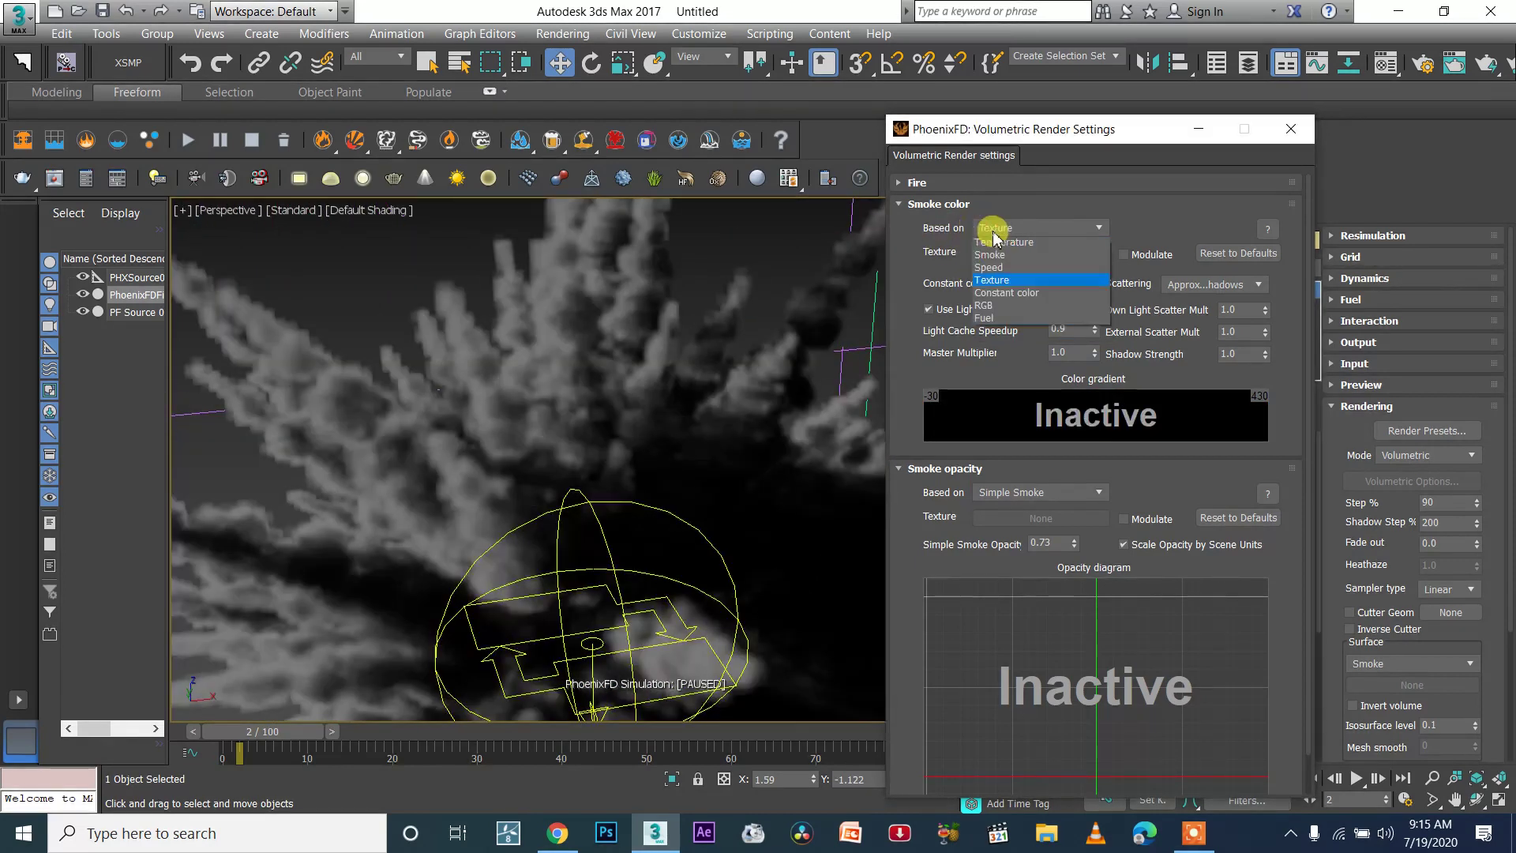
click(987, 289)
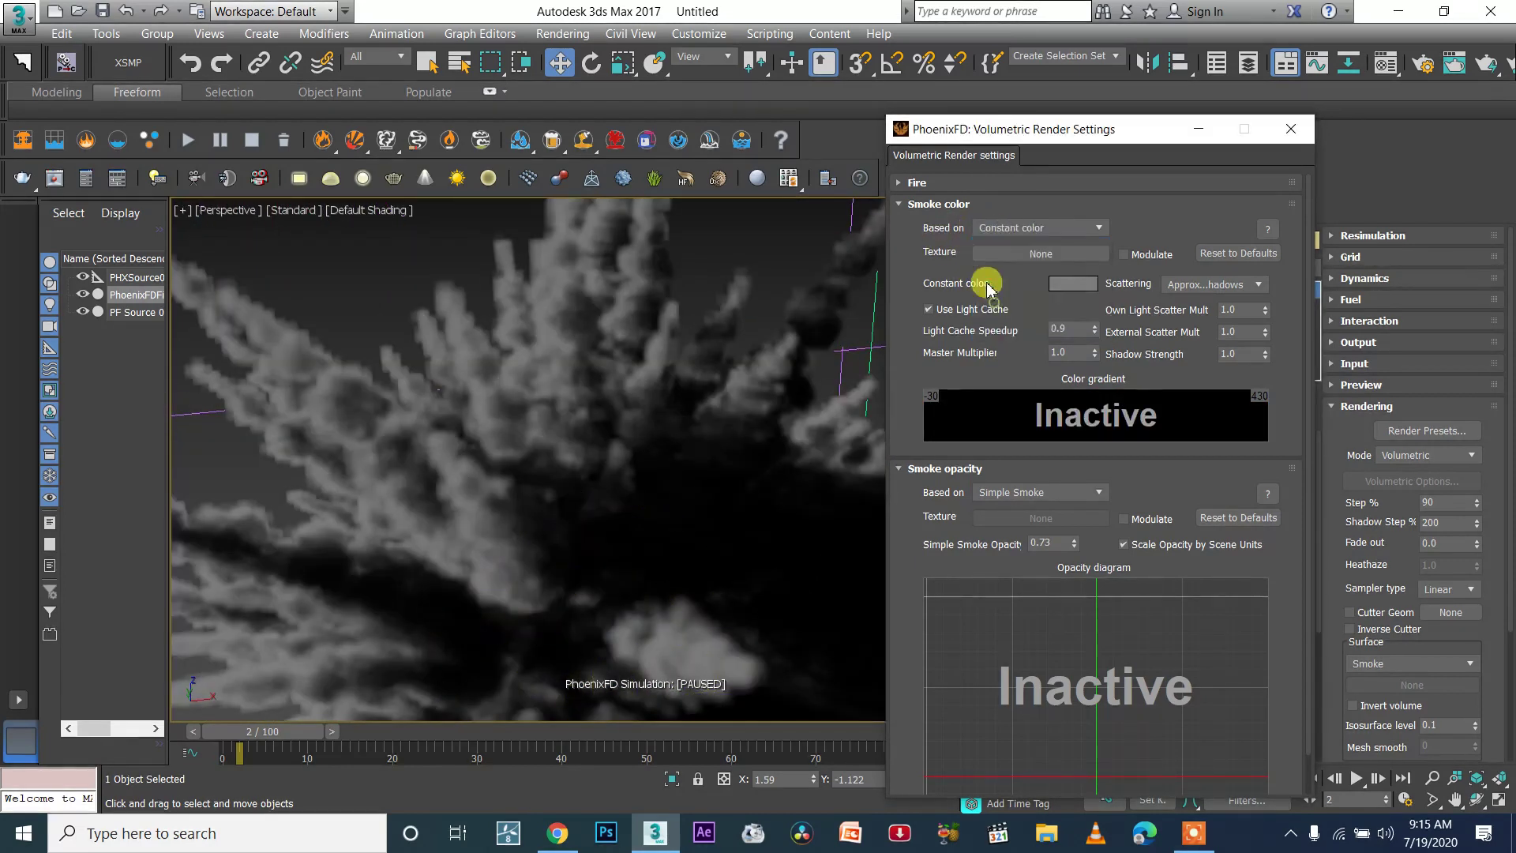
Step: Base the smoke color on RGB again and check the RGB map setting of PHXSource001
click(996, 227)
click(1003, 319)
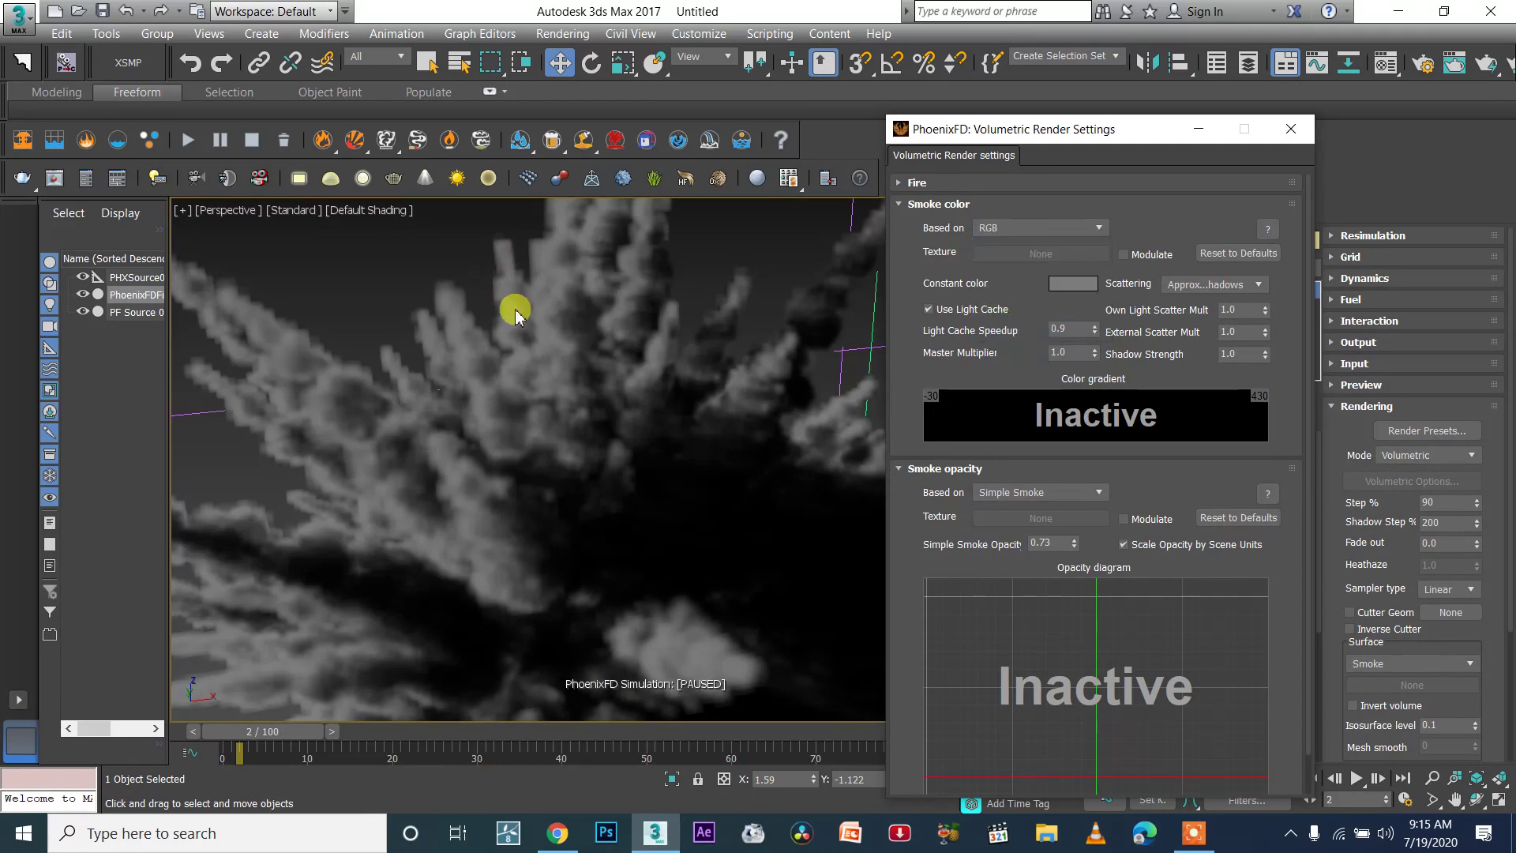
click(1291, 129)
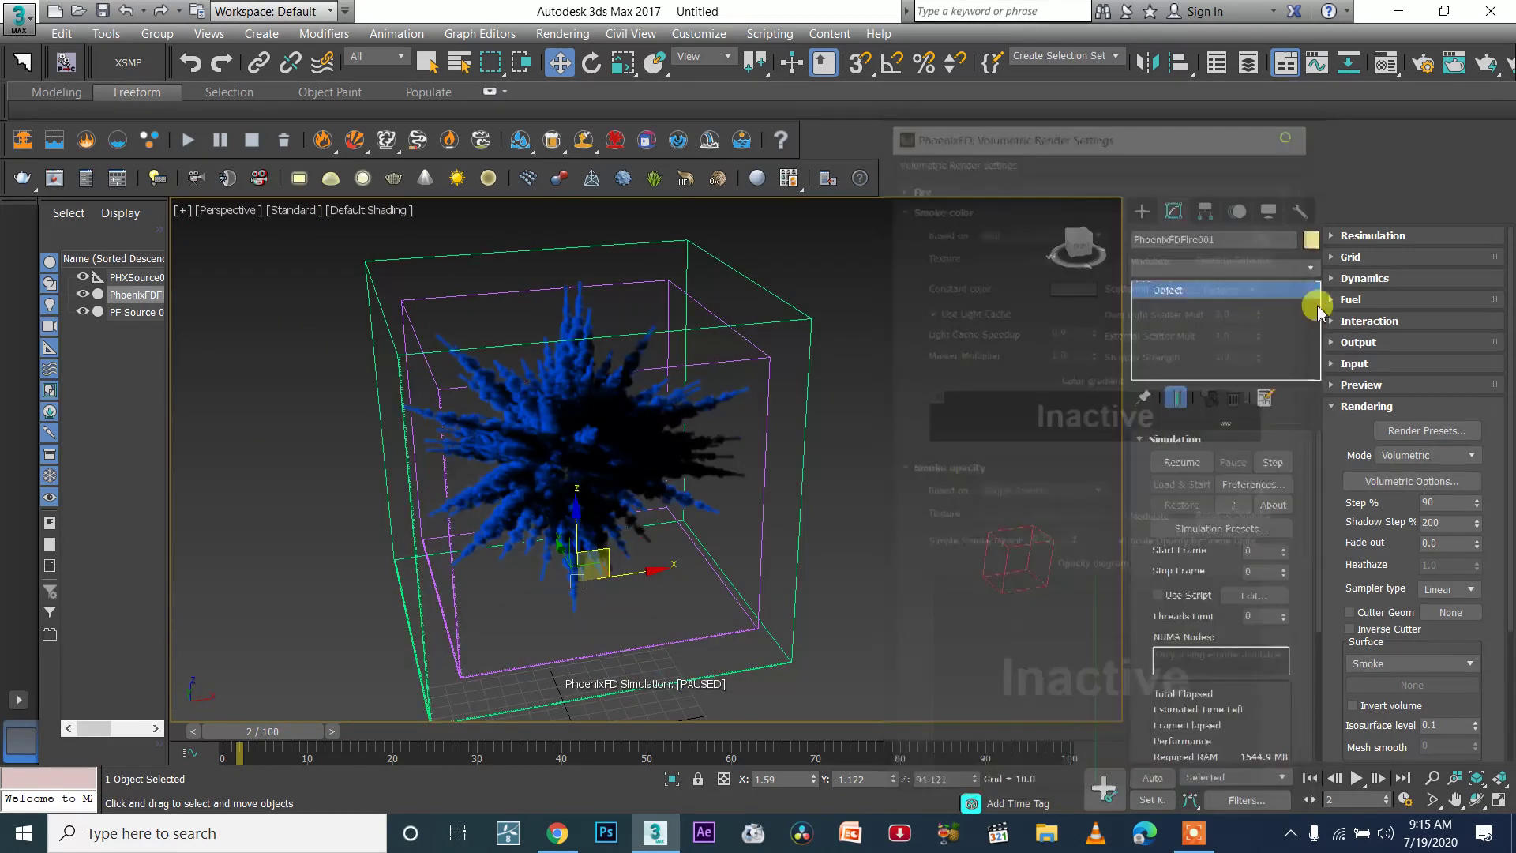
click(1017, 552)
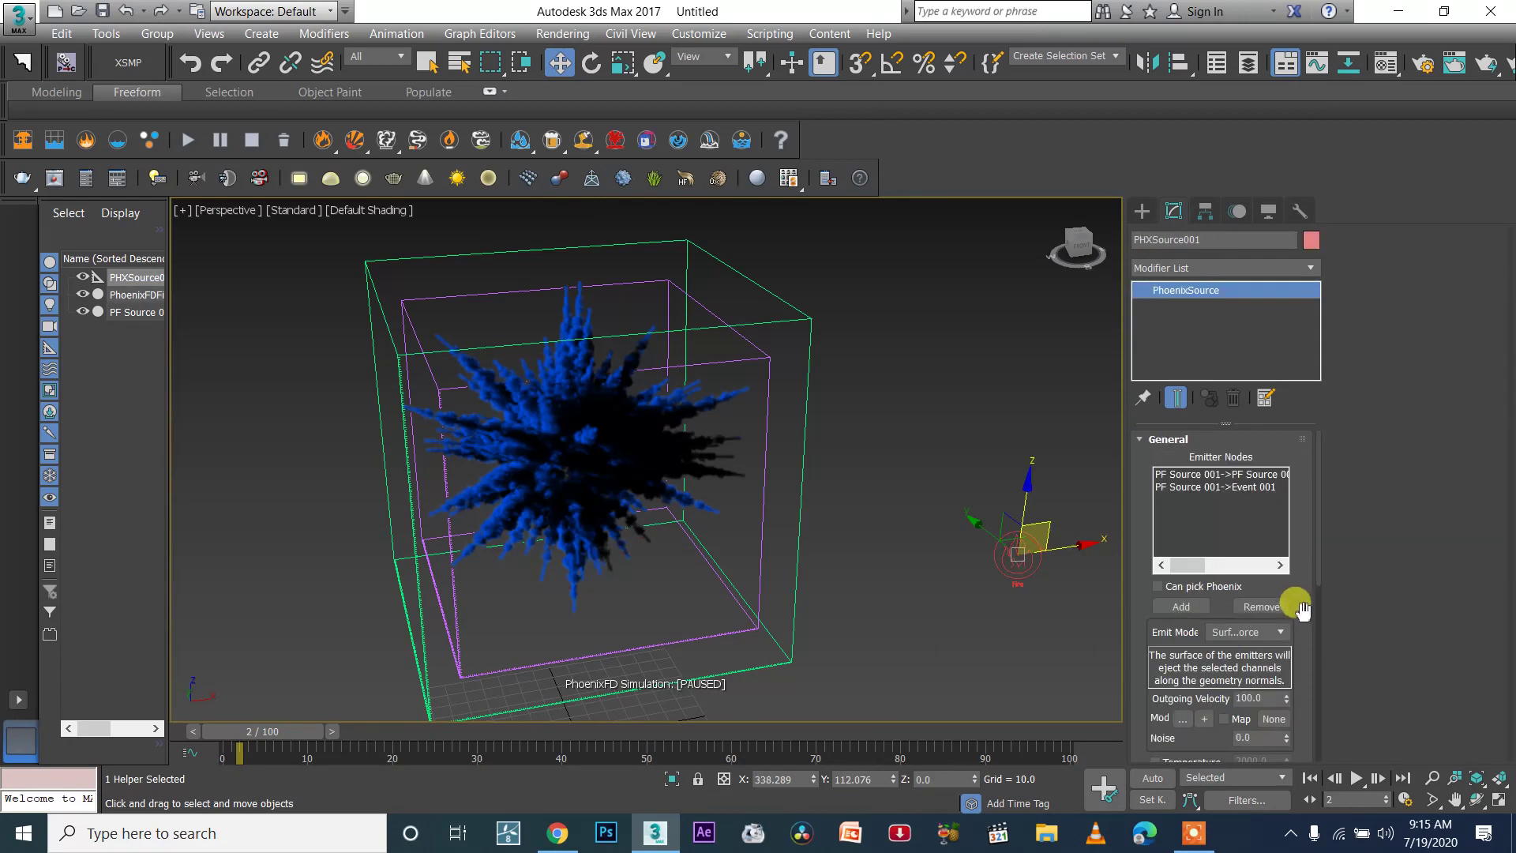
scroll(1317, 705, down, 5)
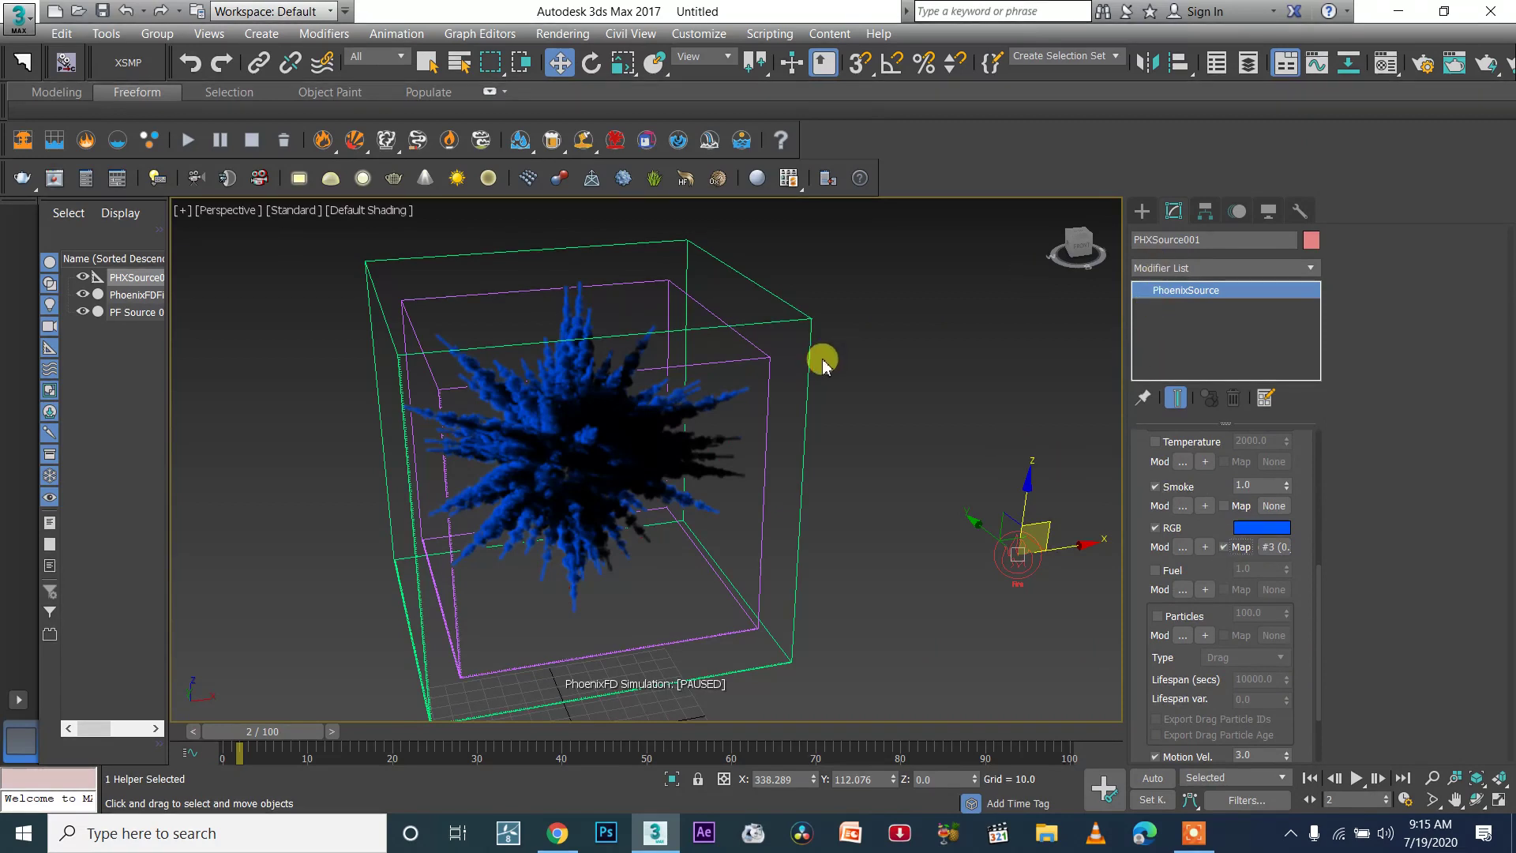
Step: Base the PhoenixFD simulator's smoke color on Texture and inspect how the burst is colored
click(802, 371)
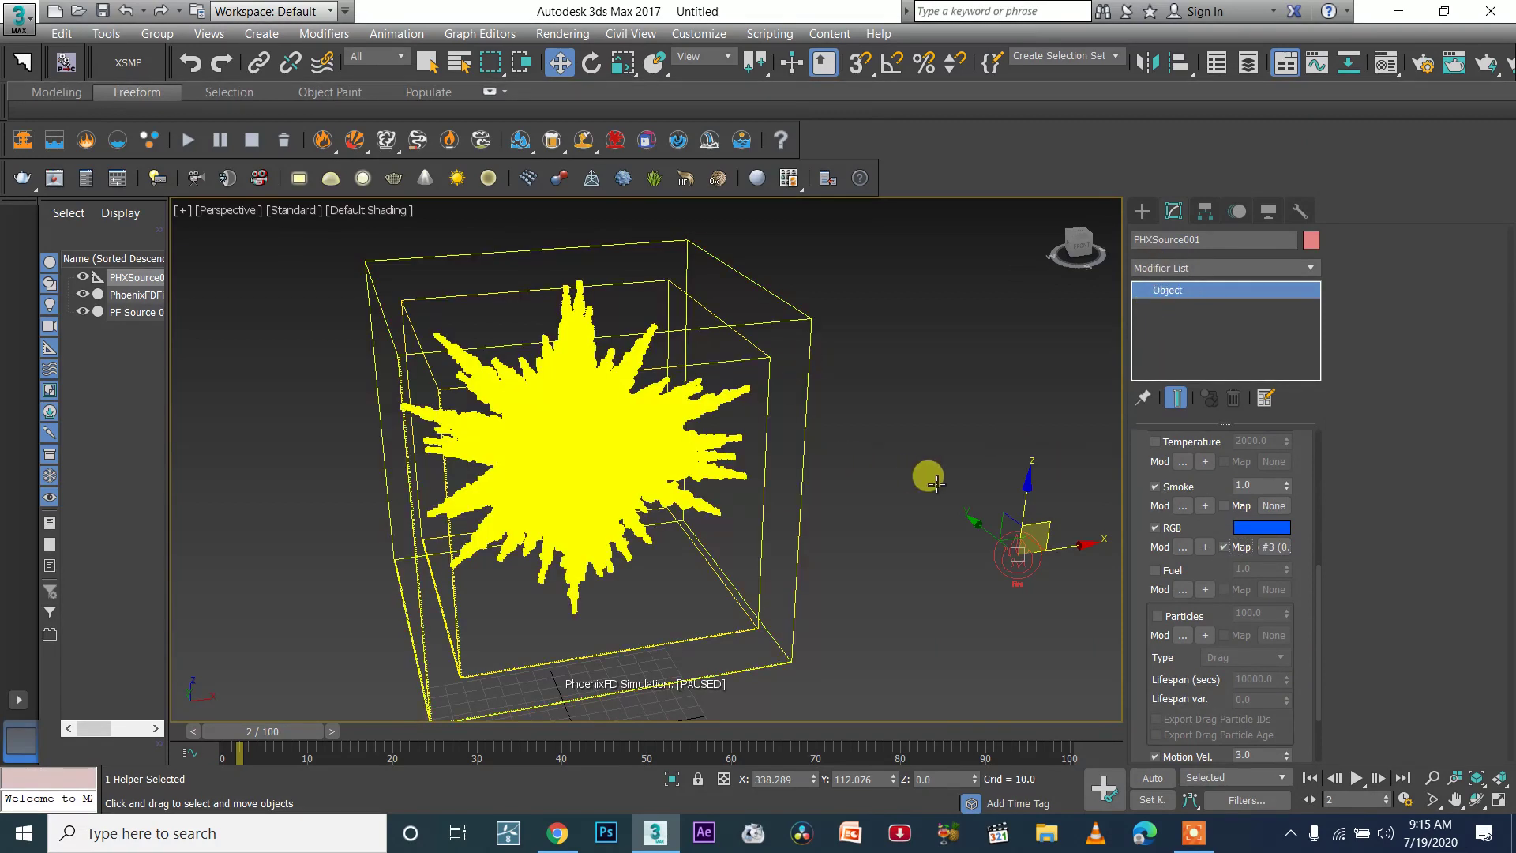
click(944, 481)
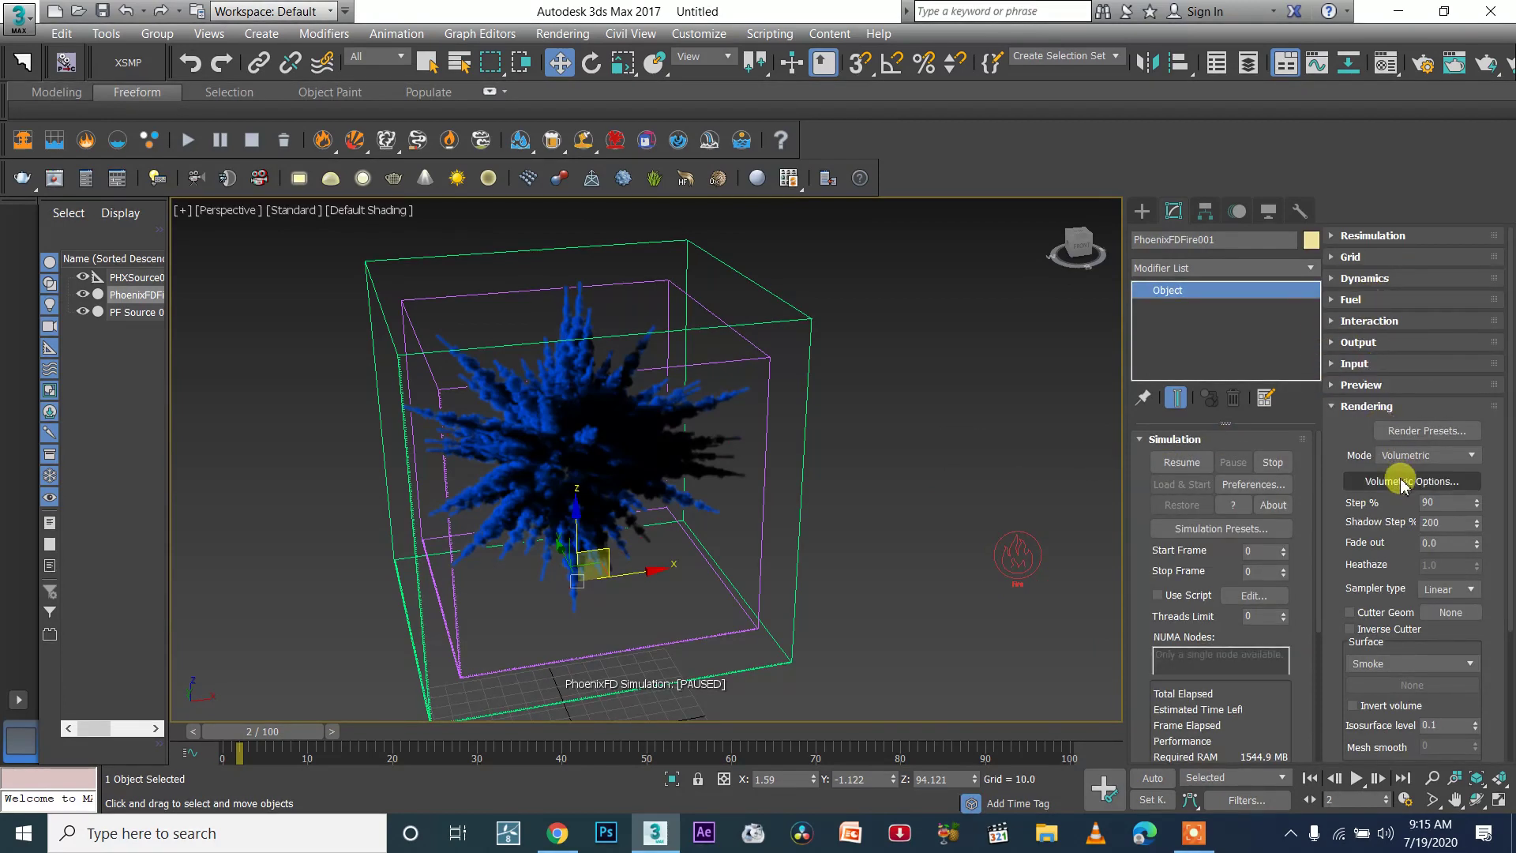
click(989, 227)
click(992, 295)
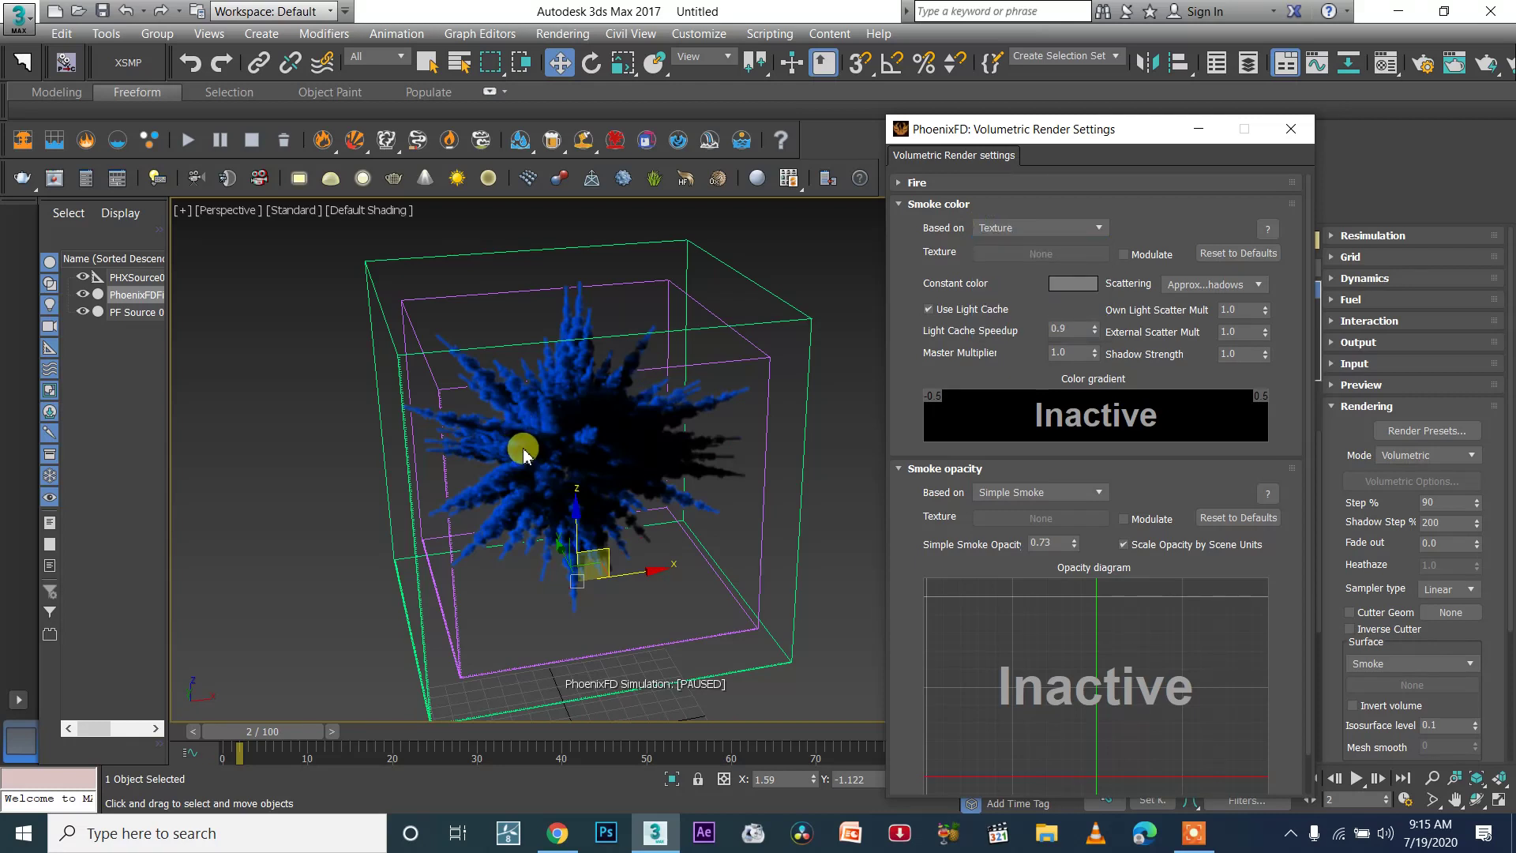
scroll(517, 443, up, 4)
scroll(576, 440, down, 3)
middle_drag(586, 437, 522, 431)
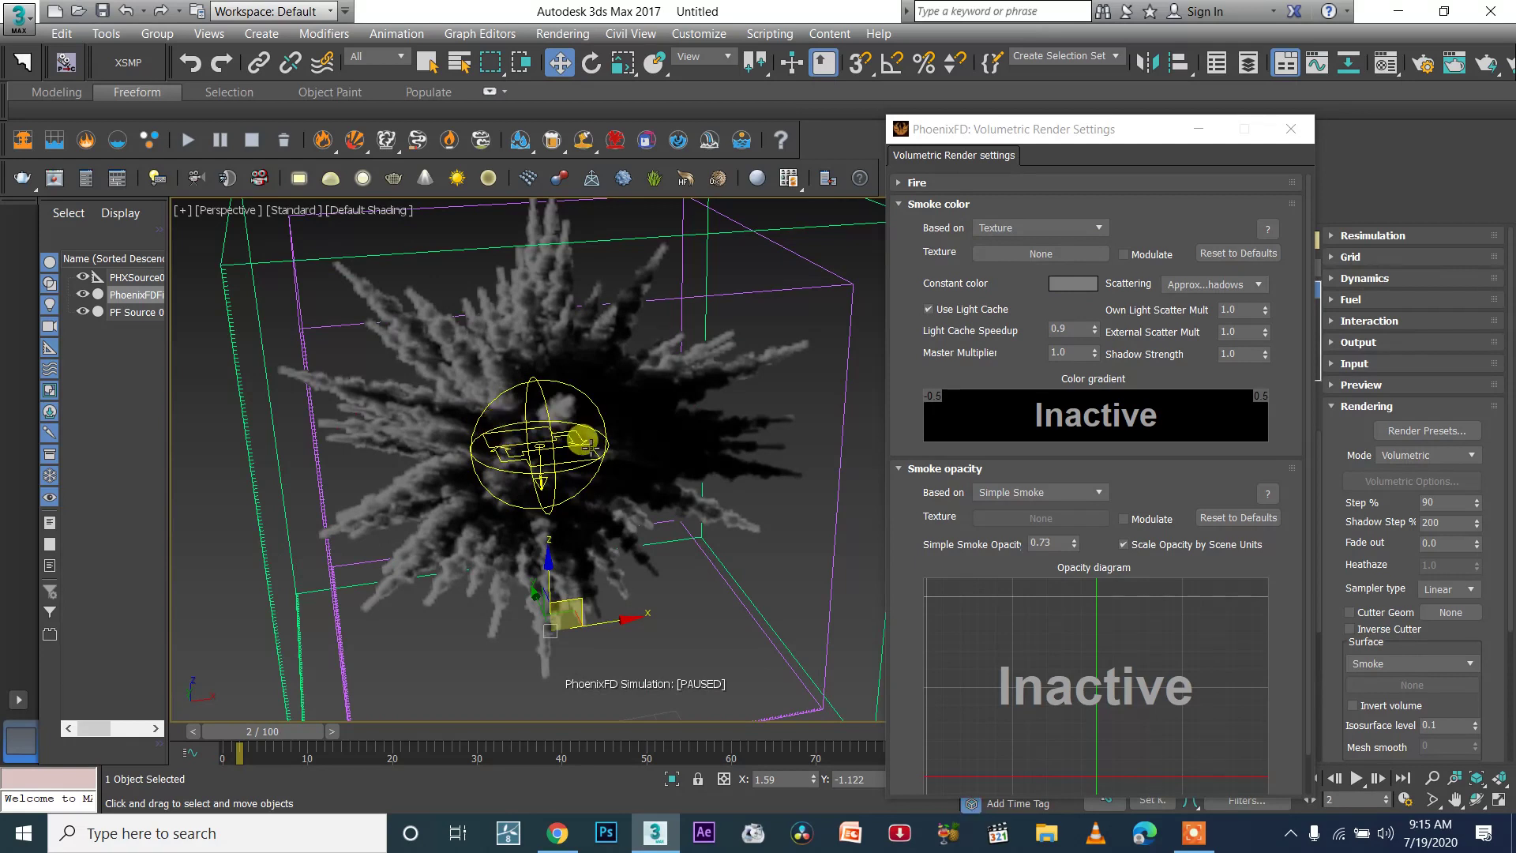
scroll(585, 444, down, 3)
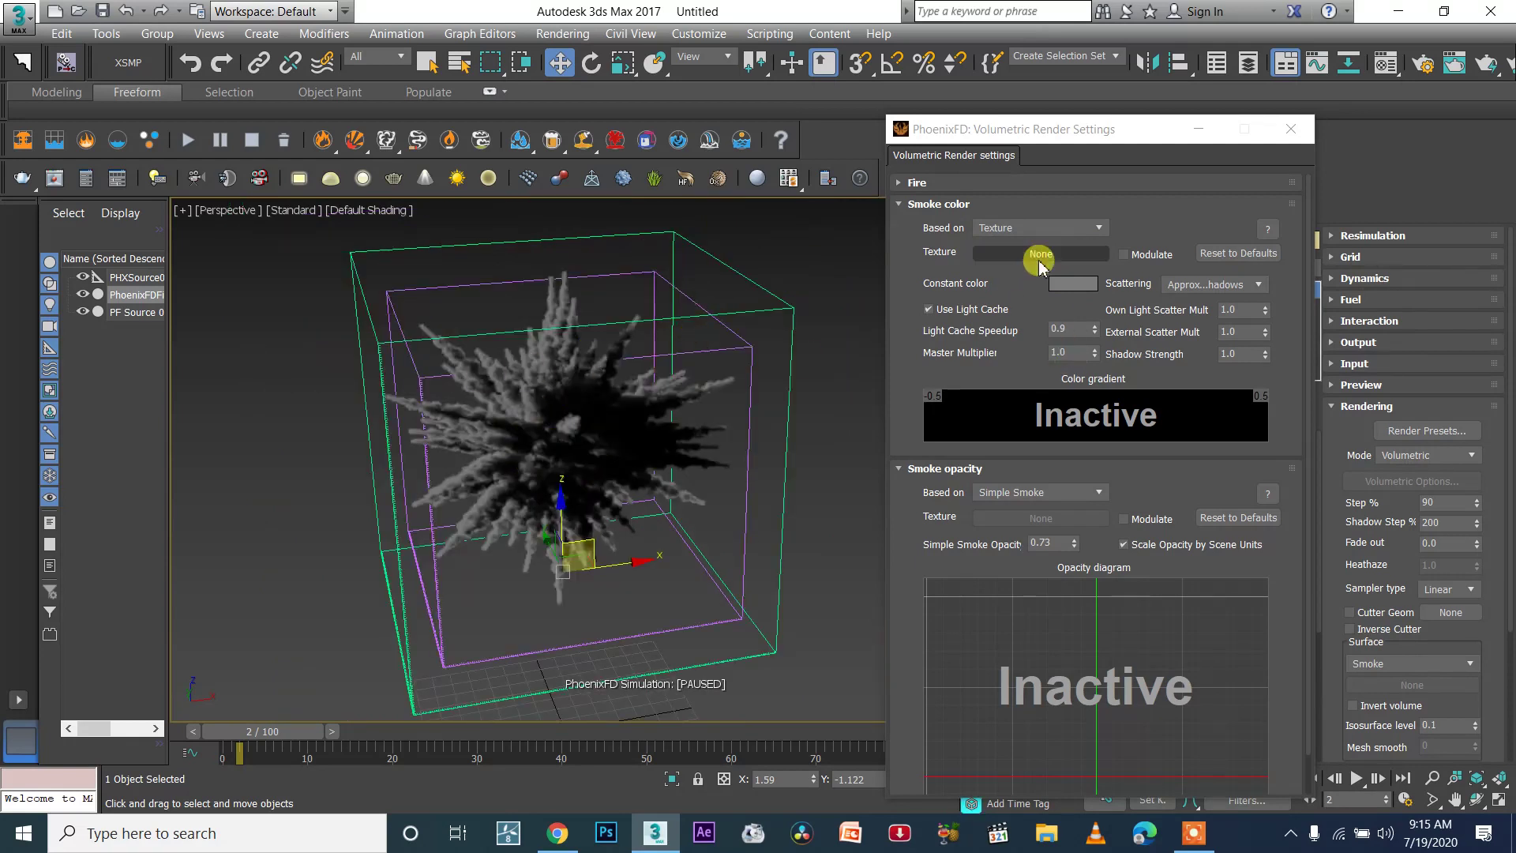
click(1037, 229)
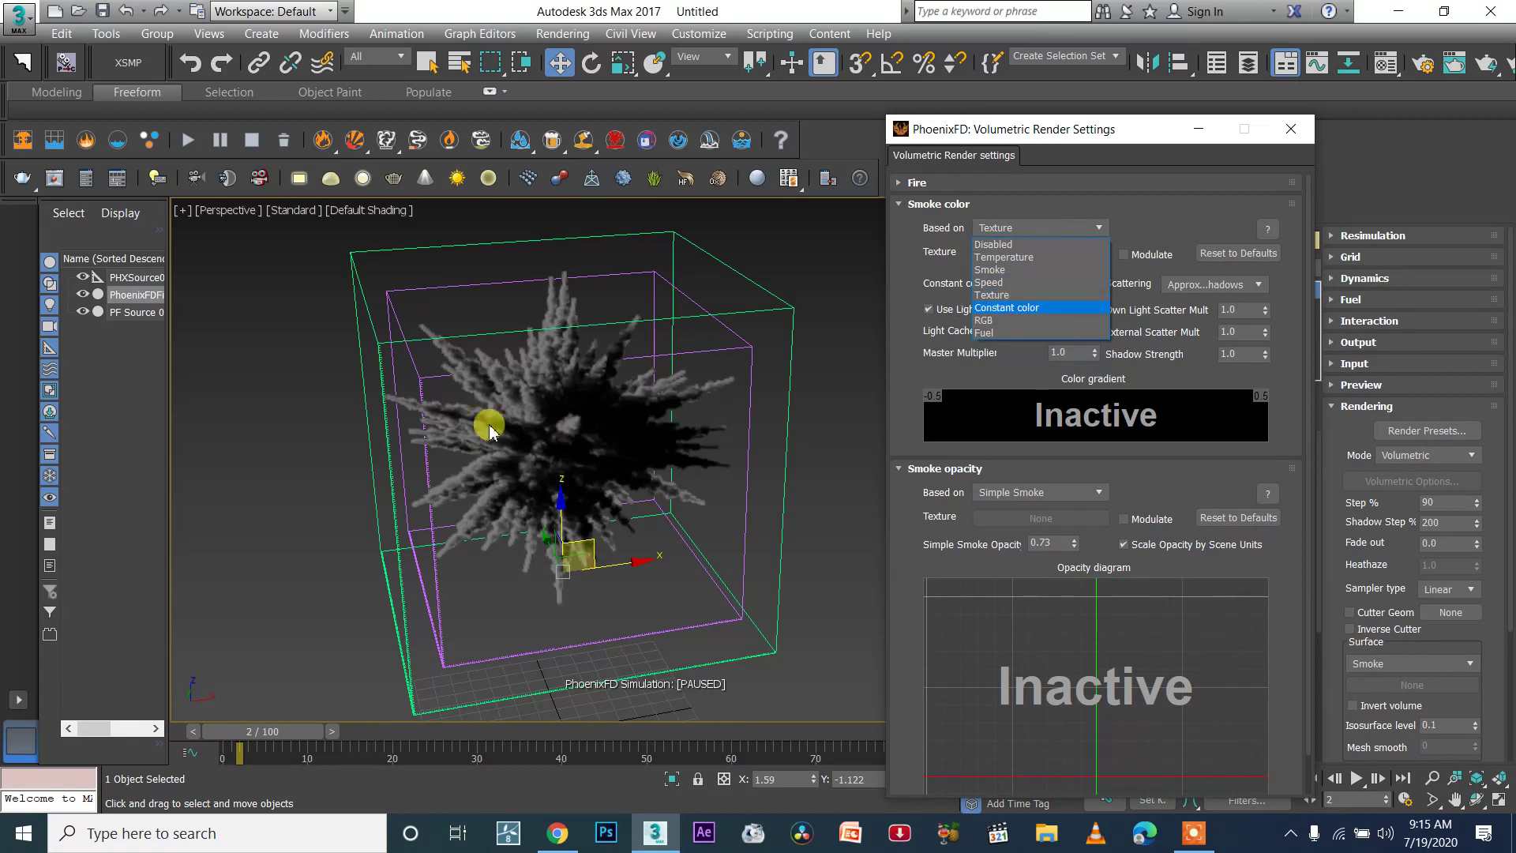
click(1024, 297)
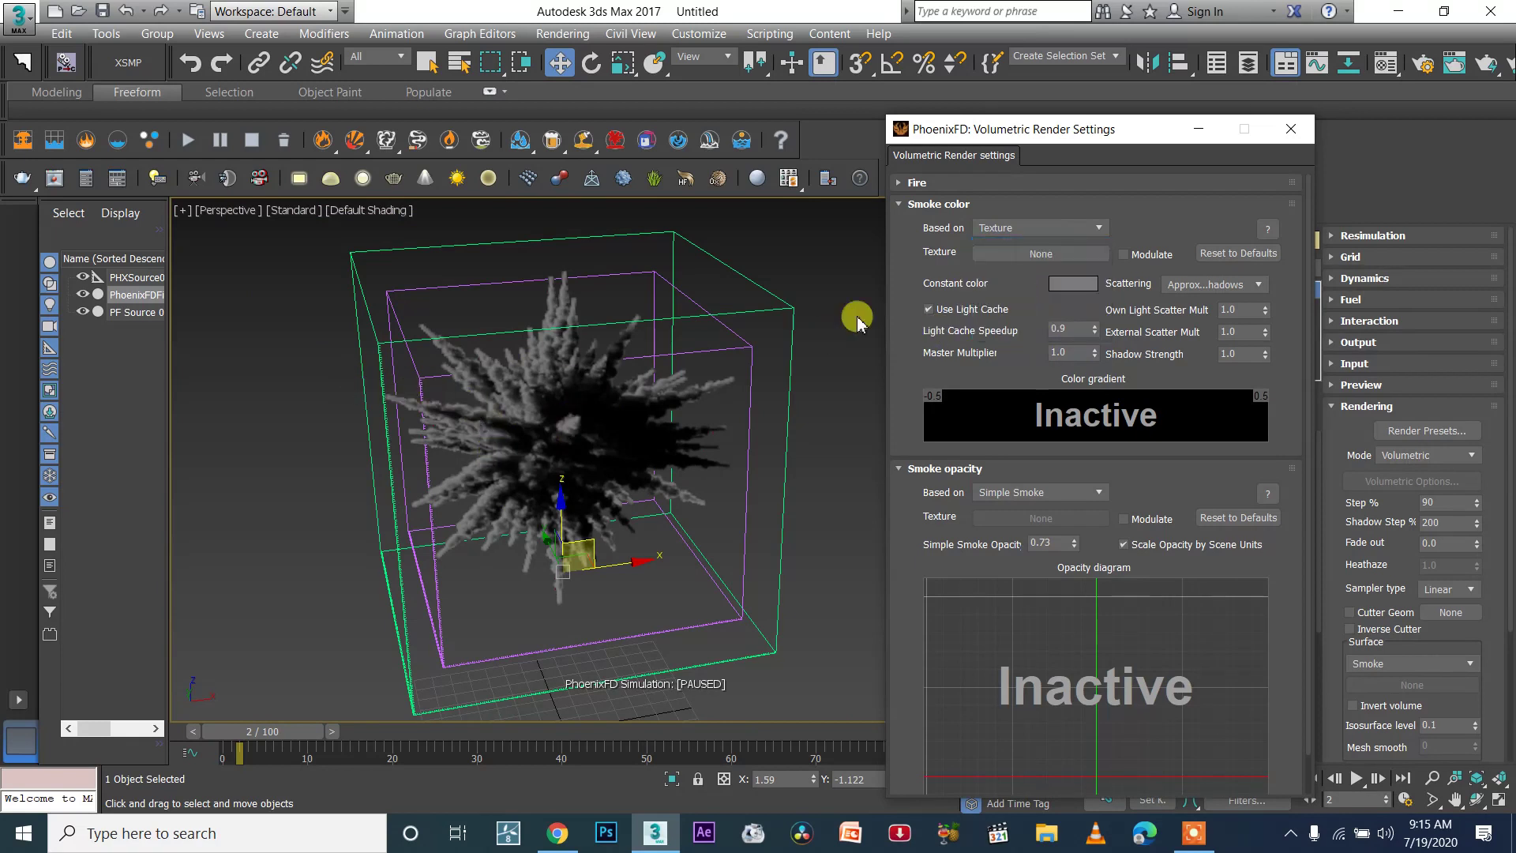
Step: Base the PhoenixFD simulator's smoke color on Temperature, inspect the burst, and close the volumetric render settings
click(1062, 225)
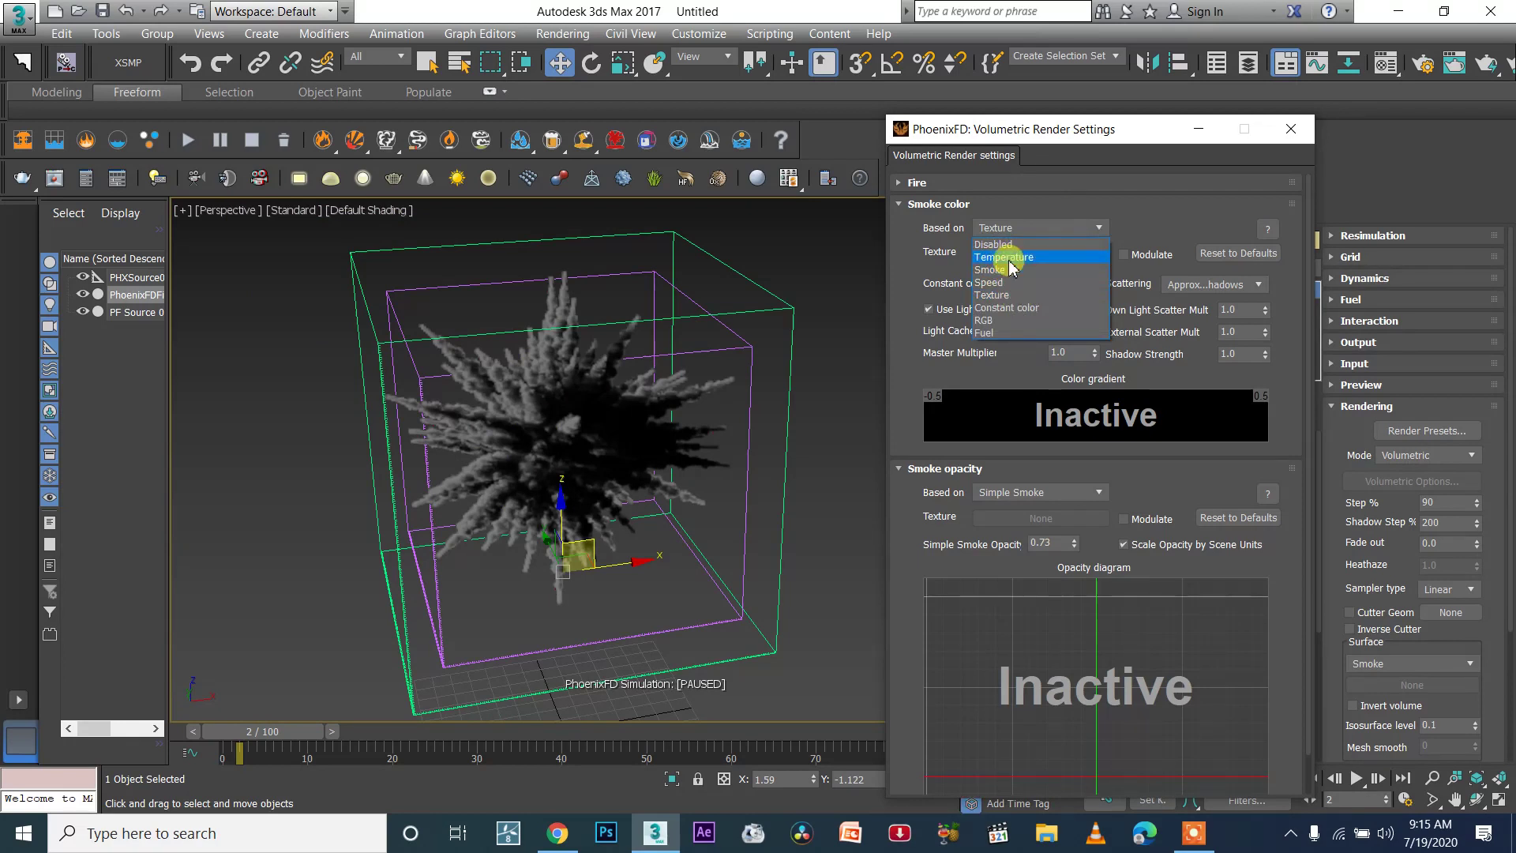
click(1011, 259)
scroll(541, 458, up, 5)
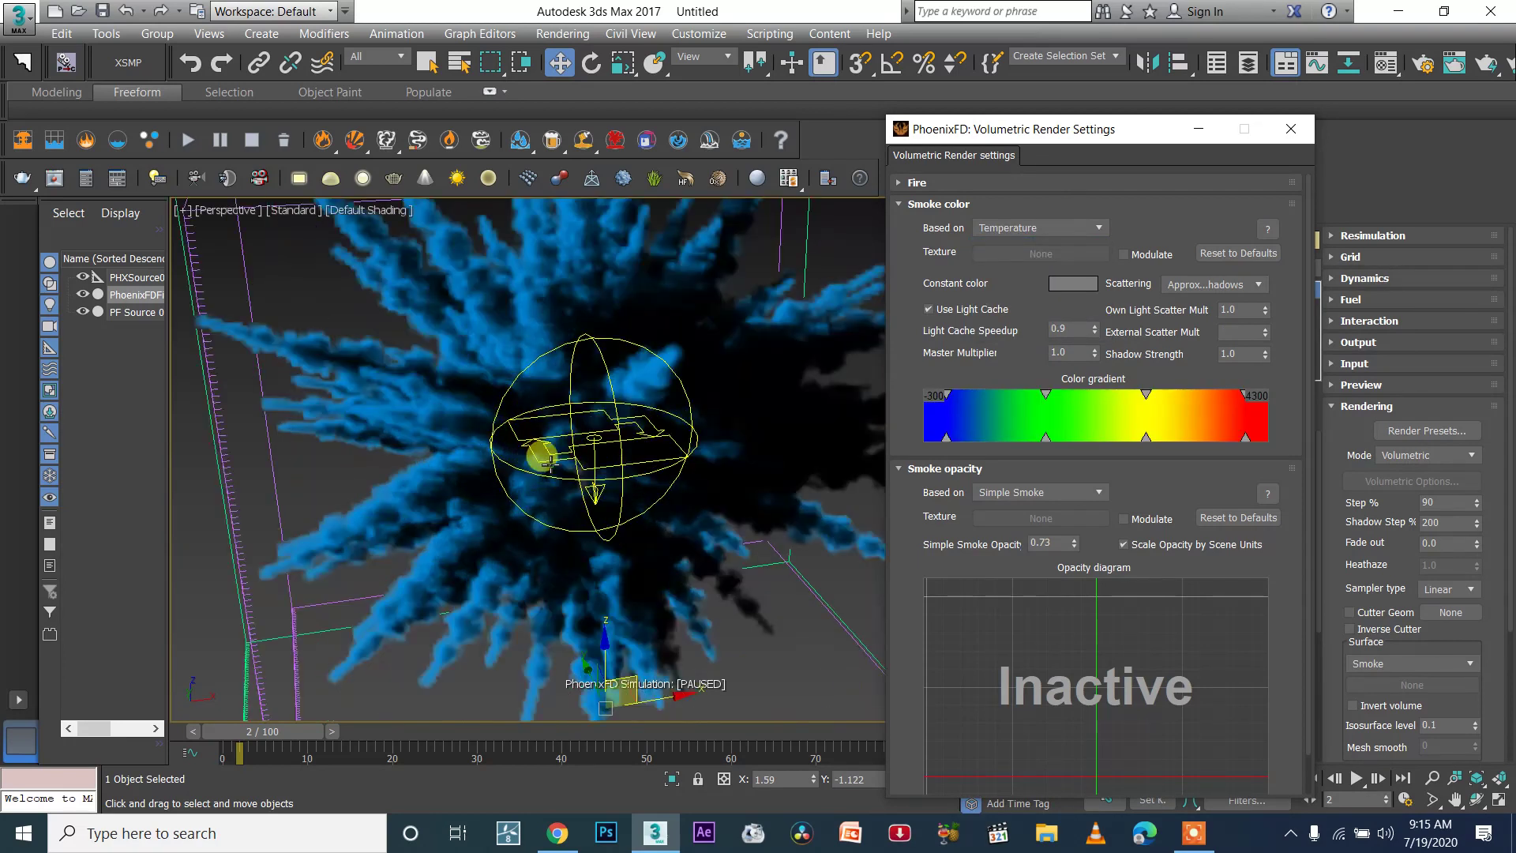
alt+middle_drag(621, 461, 520, 409)
scroll(715, 412, down, 3)
scroll(743, 401, down, 4)
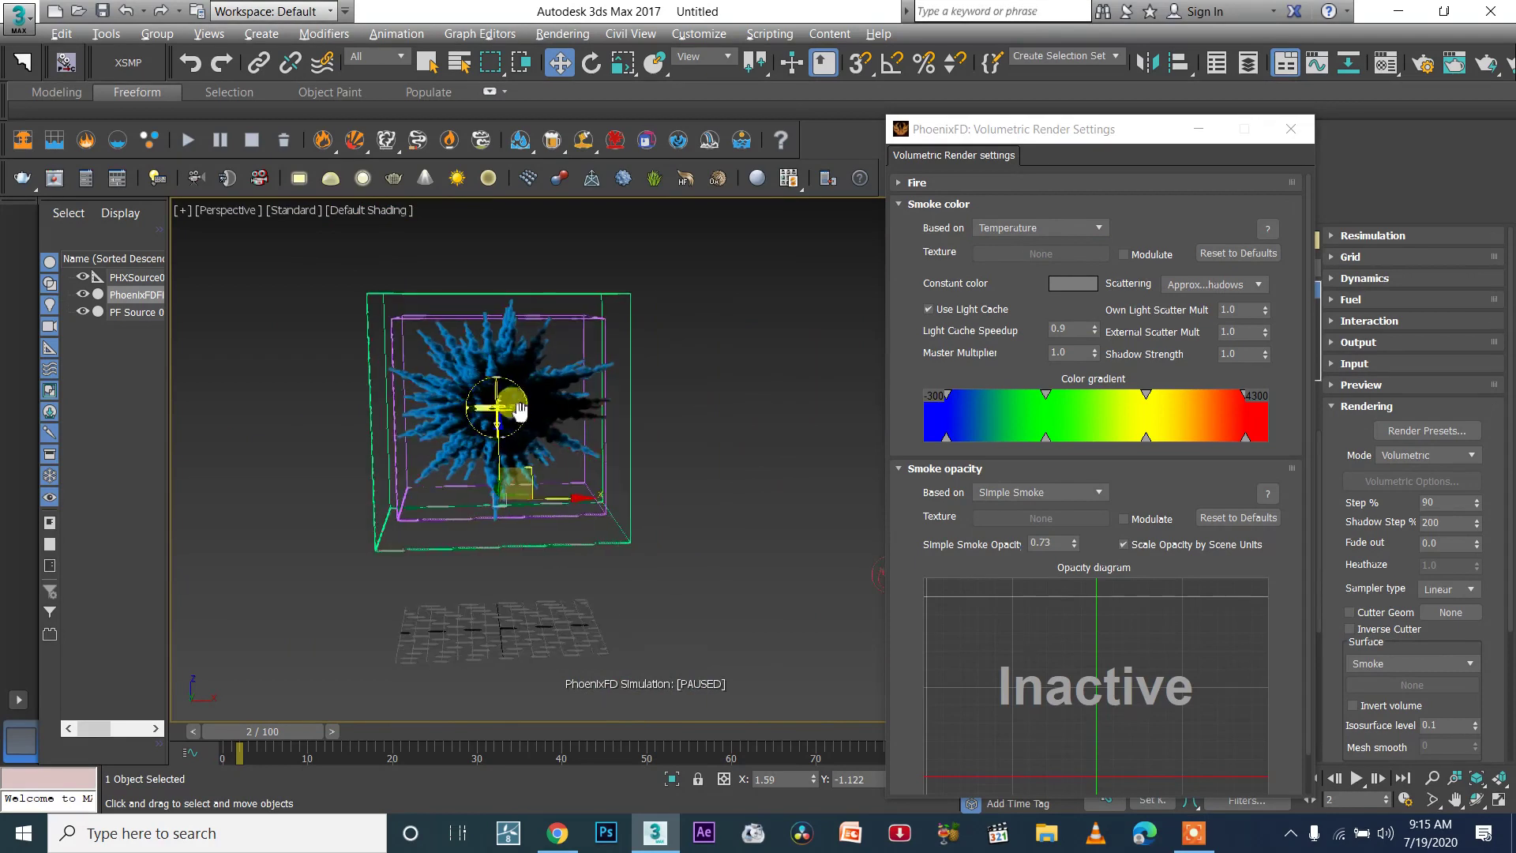
scroll(728, 531, down, 4)
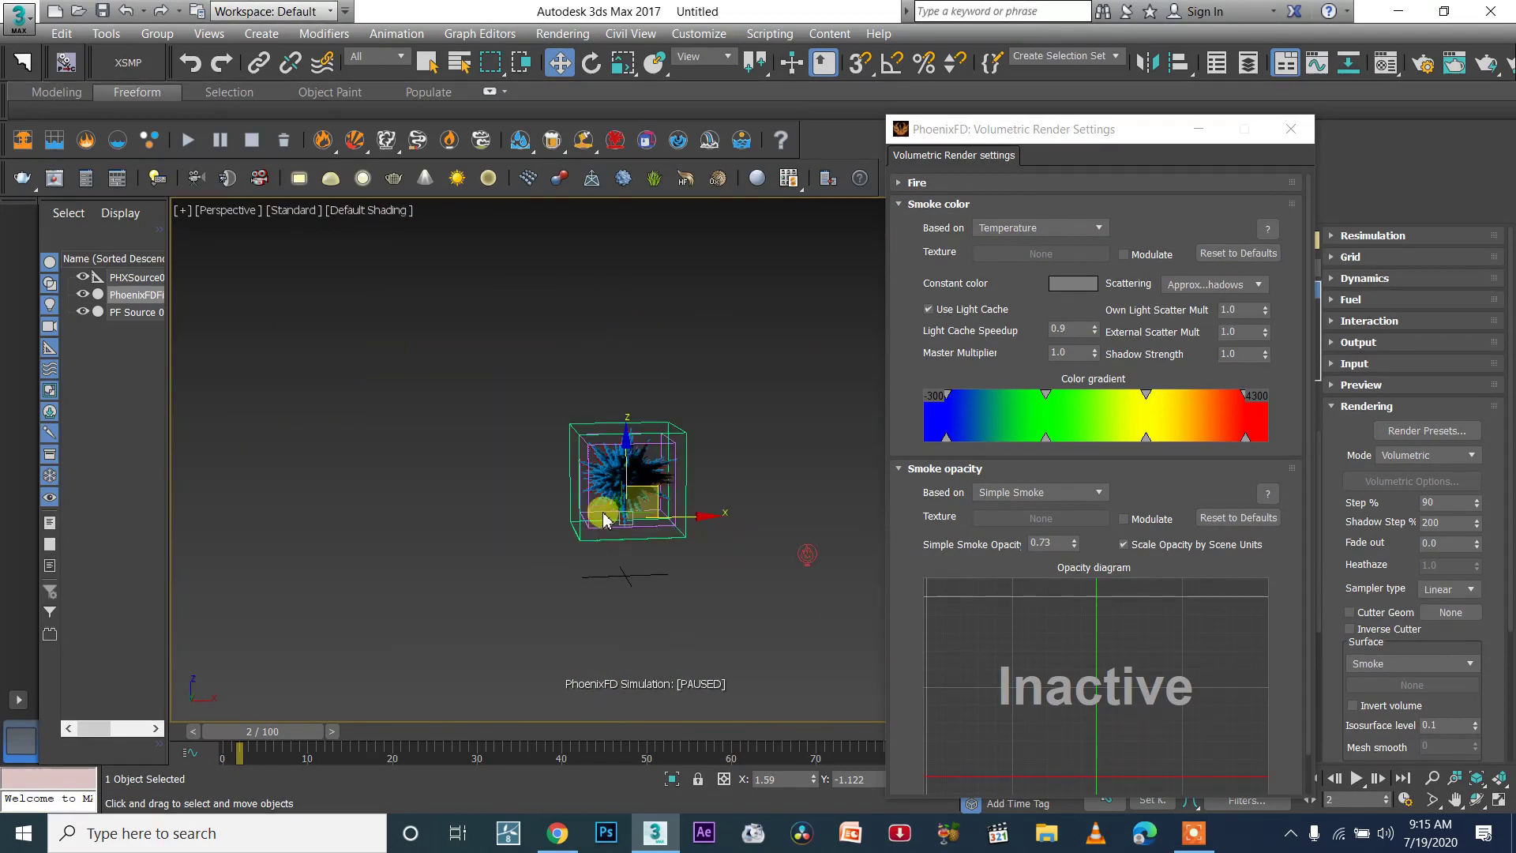
scroll(605, 521, up, 3)
click(1291, 128)
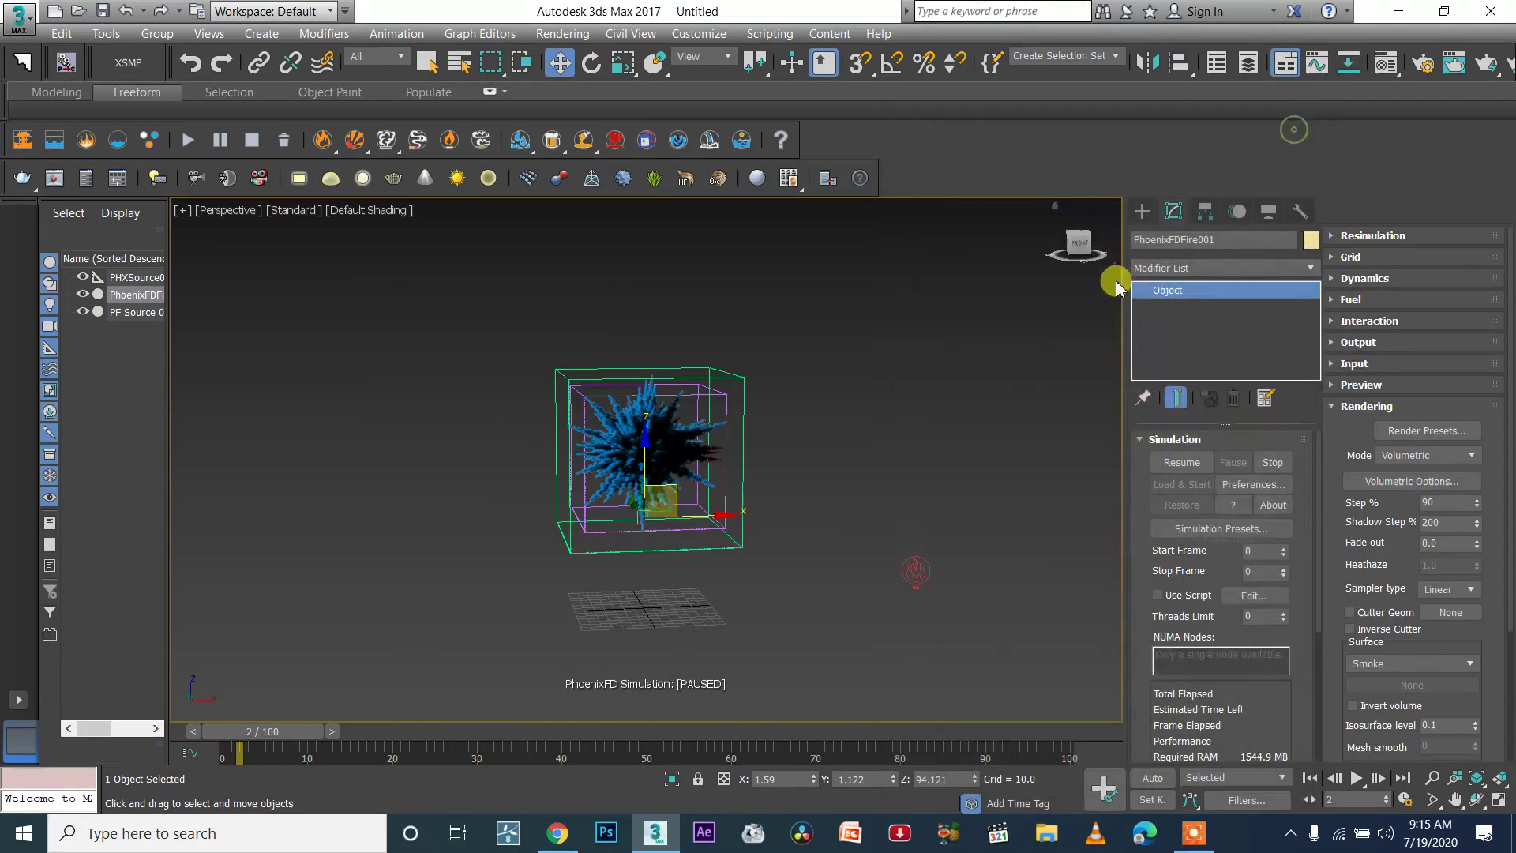
Step: Create a PHXTurbulence helper beside the simulator grid and show its parameters
click(1142, 211)
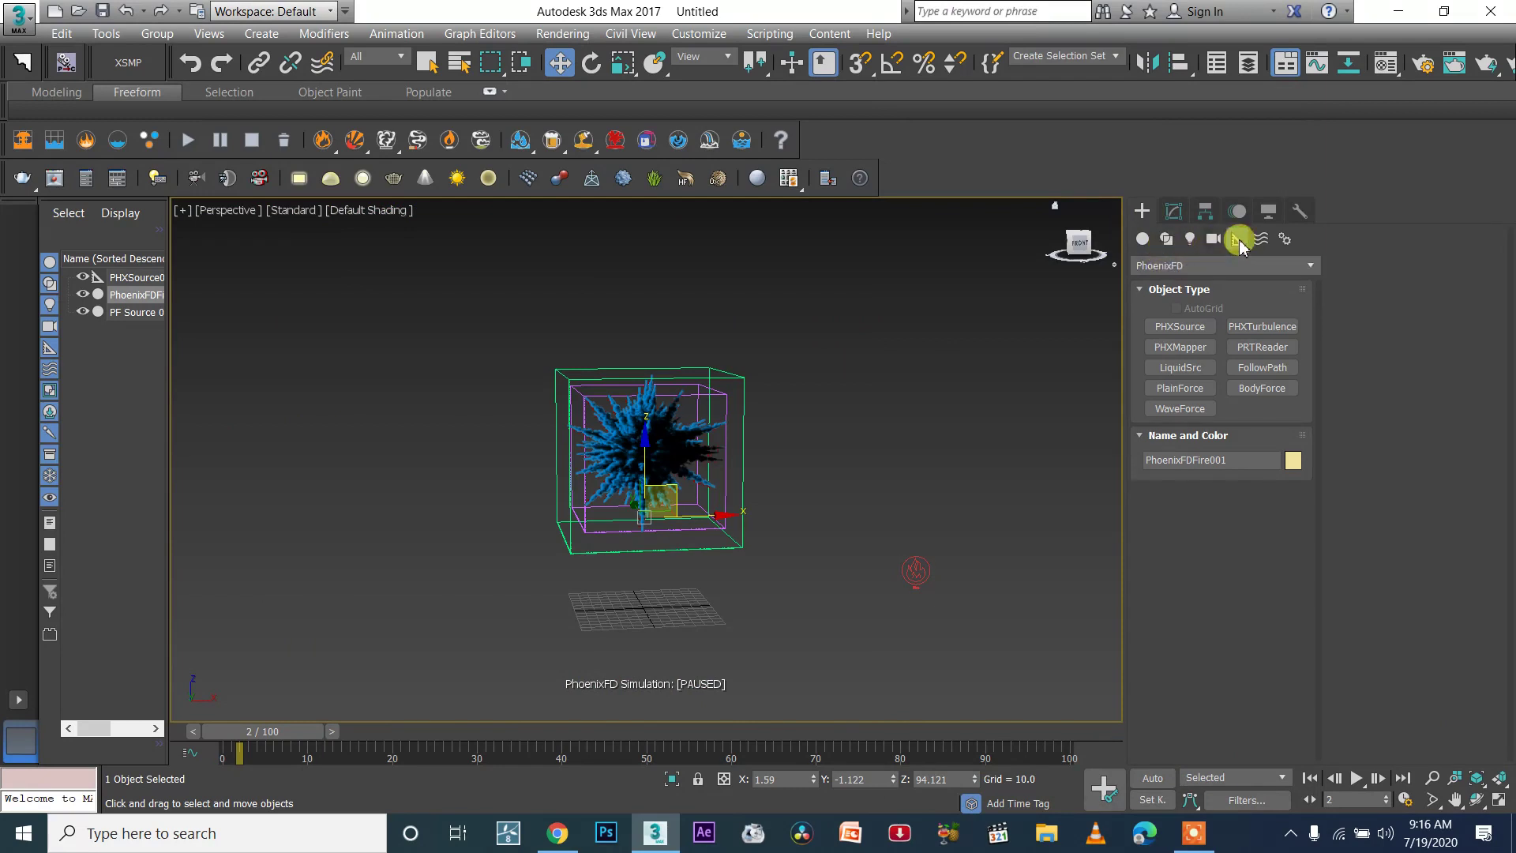
click(1264, 327)
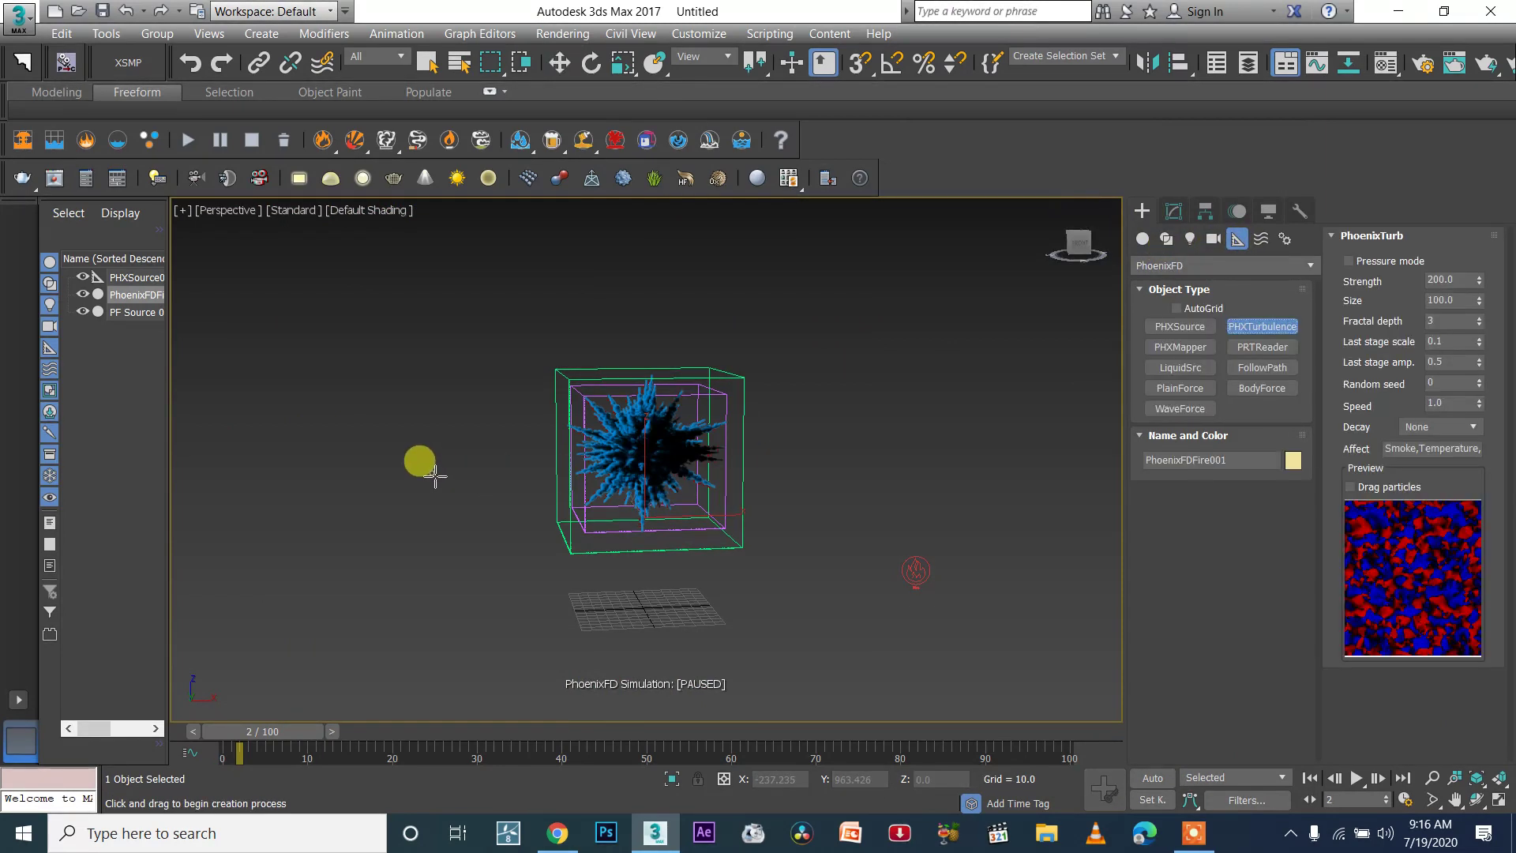
click(433, 475)
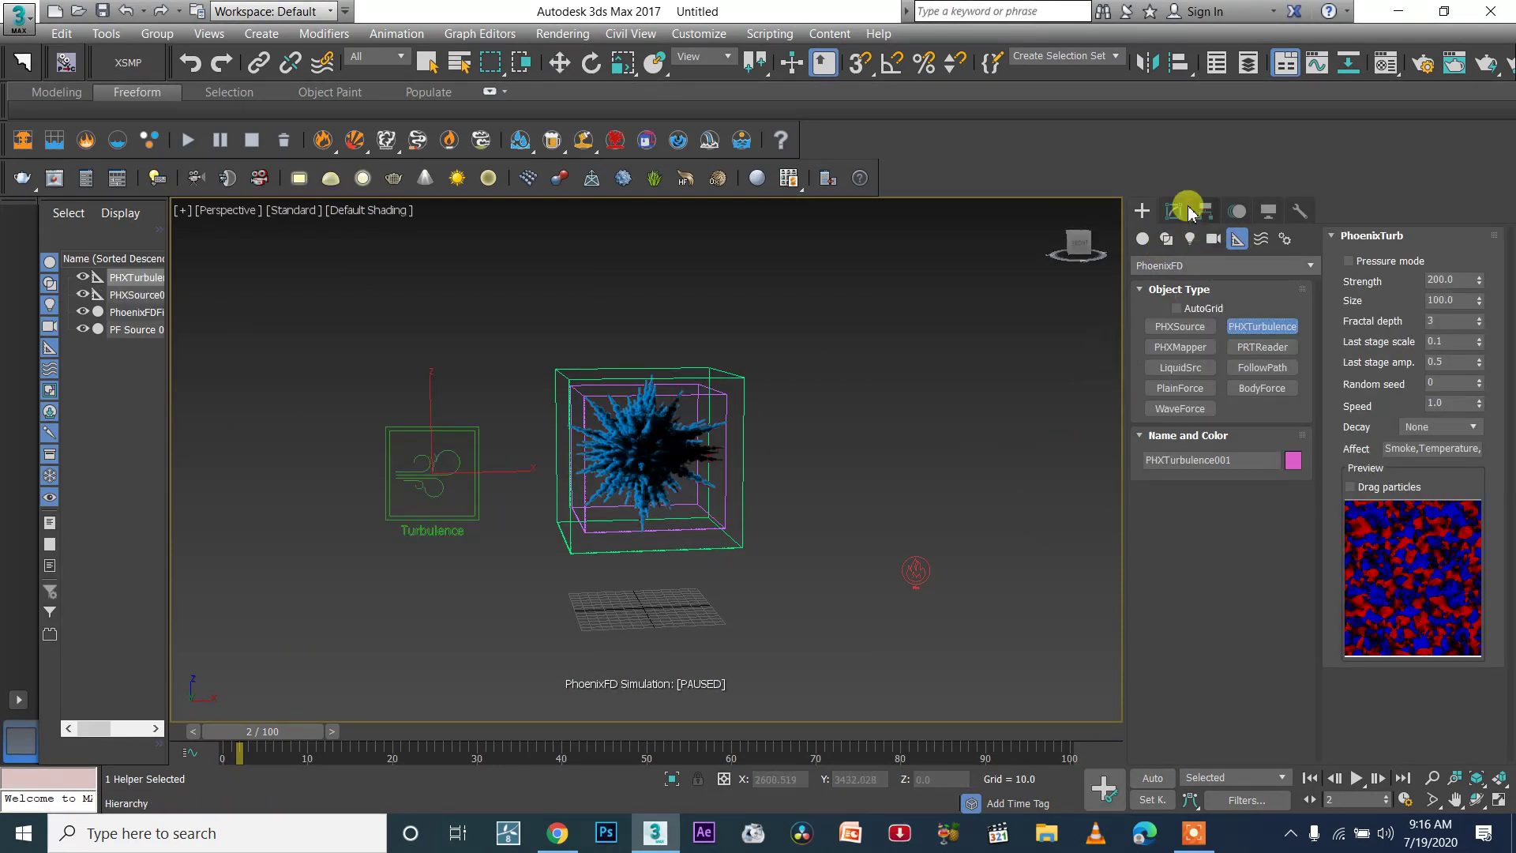
click(1189, 211)
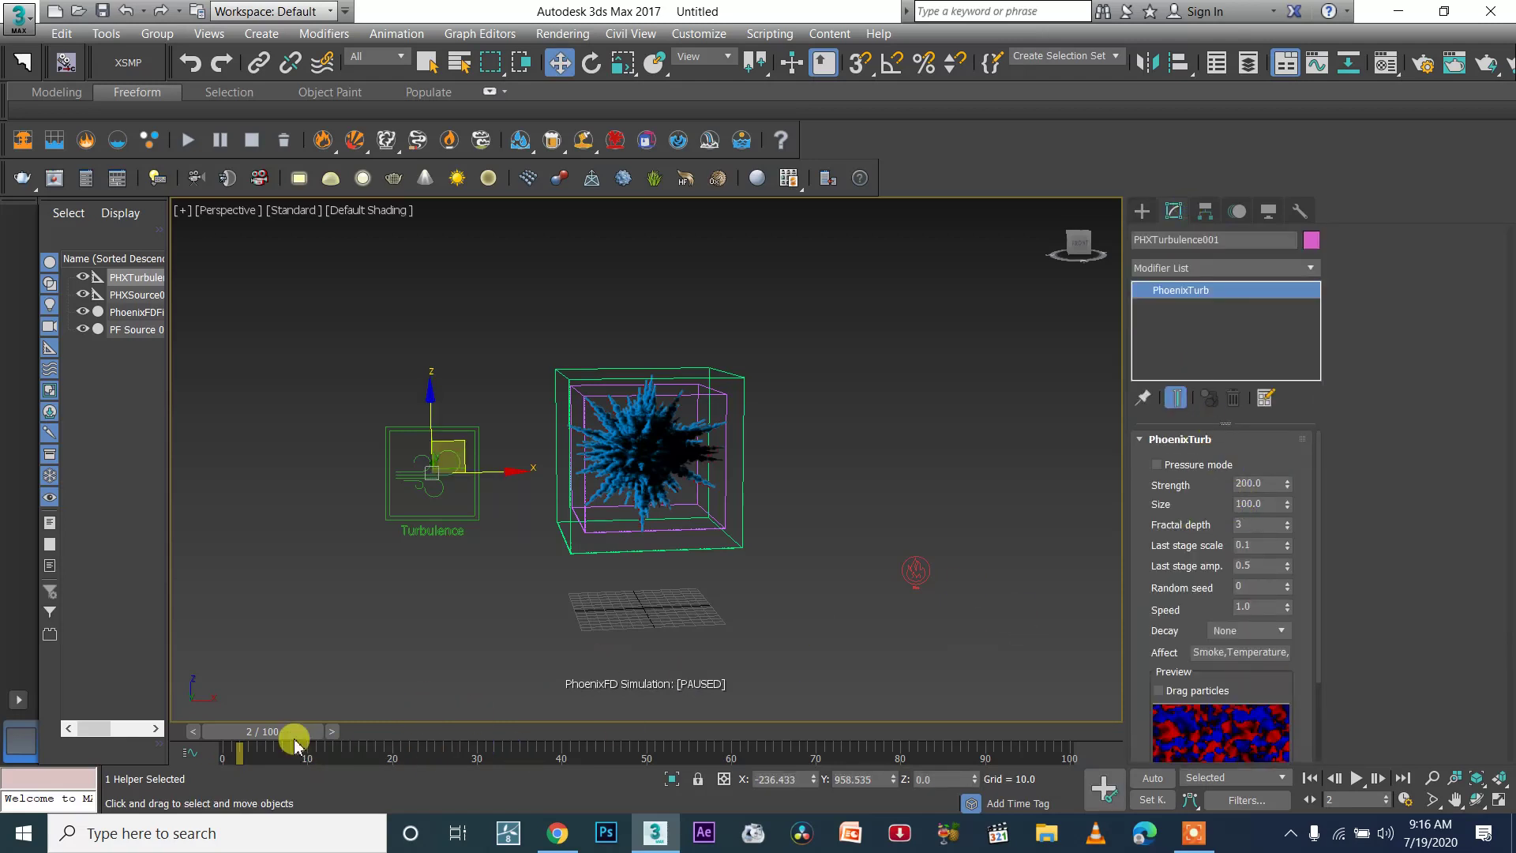
Step: Preview the burst up to frame 5, return to frame 2, and resume the paused PhoenixFD simulation
drag(313, 728, 323, 730)
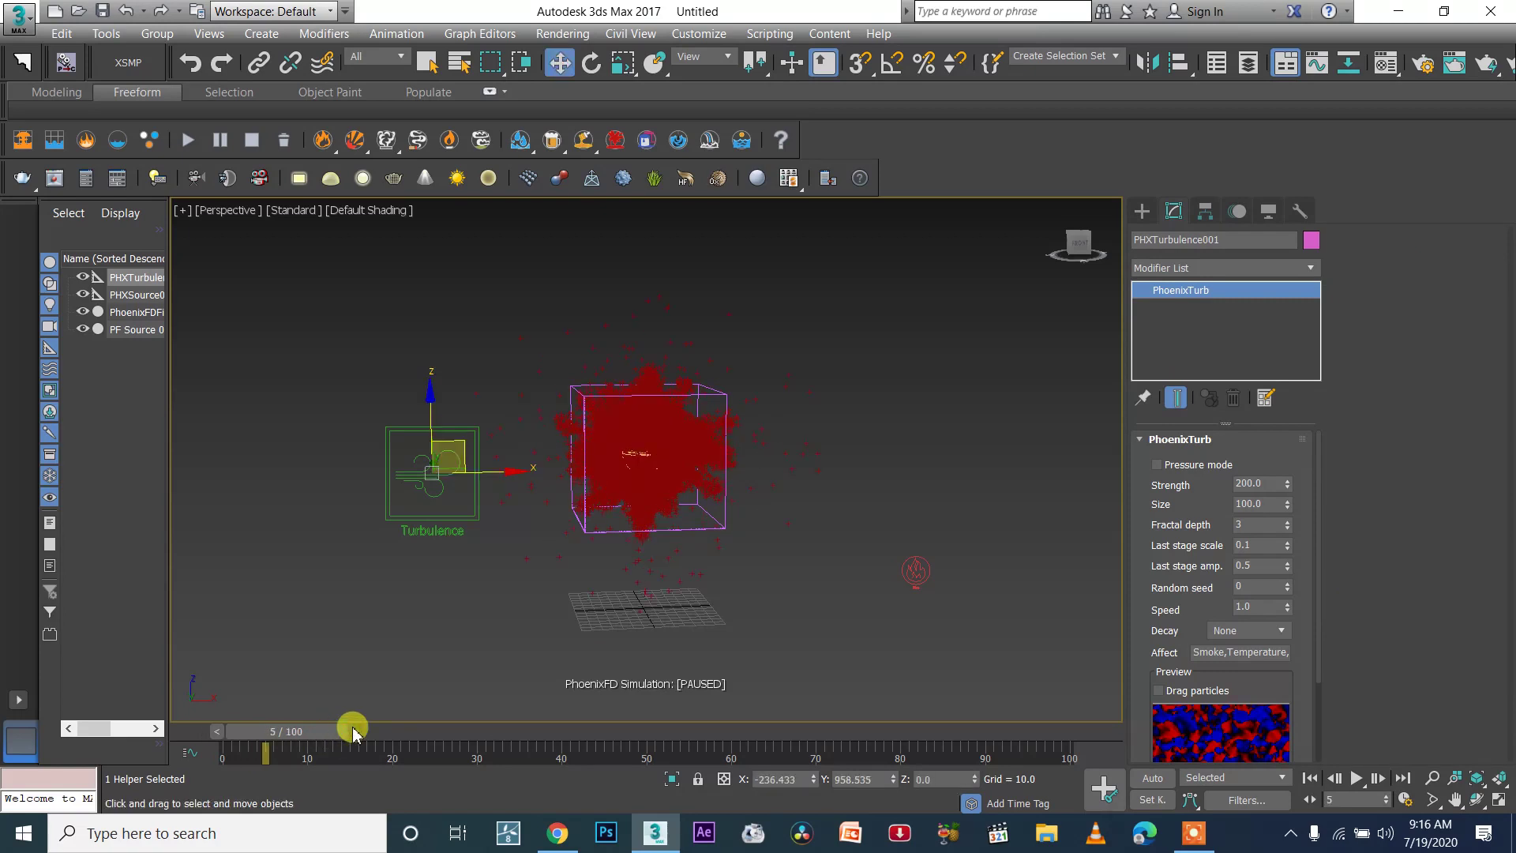
click(203, 732)
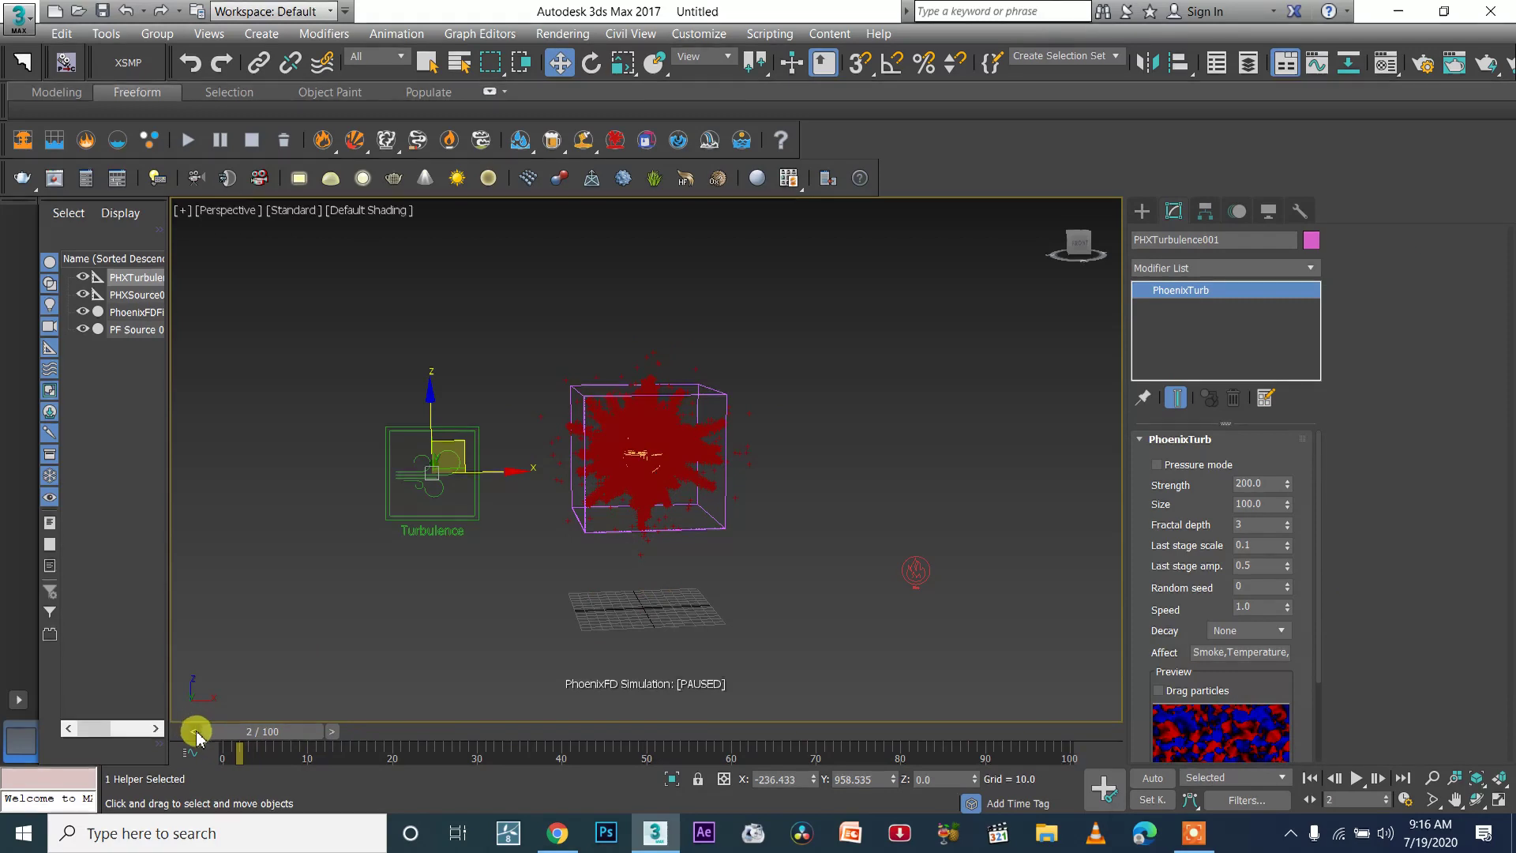
scroll(575, 482, up, 3)
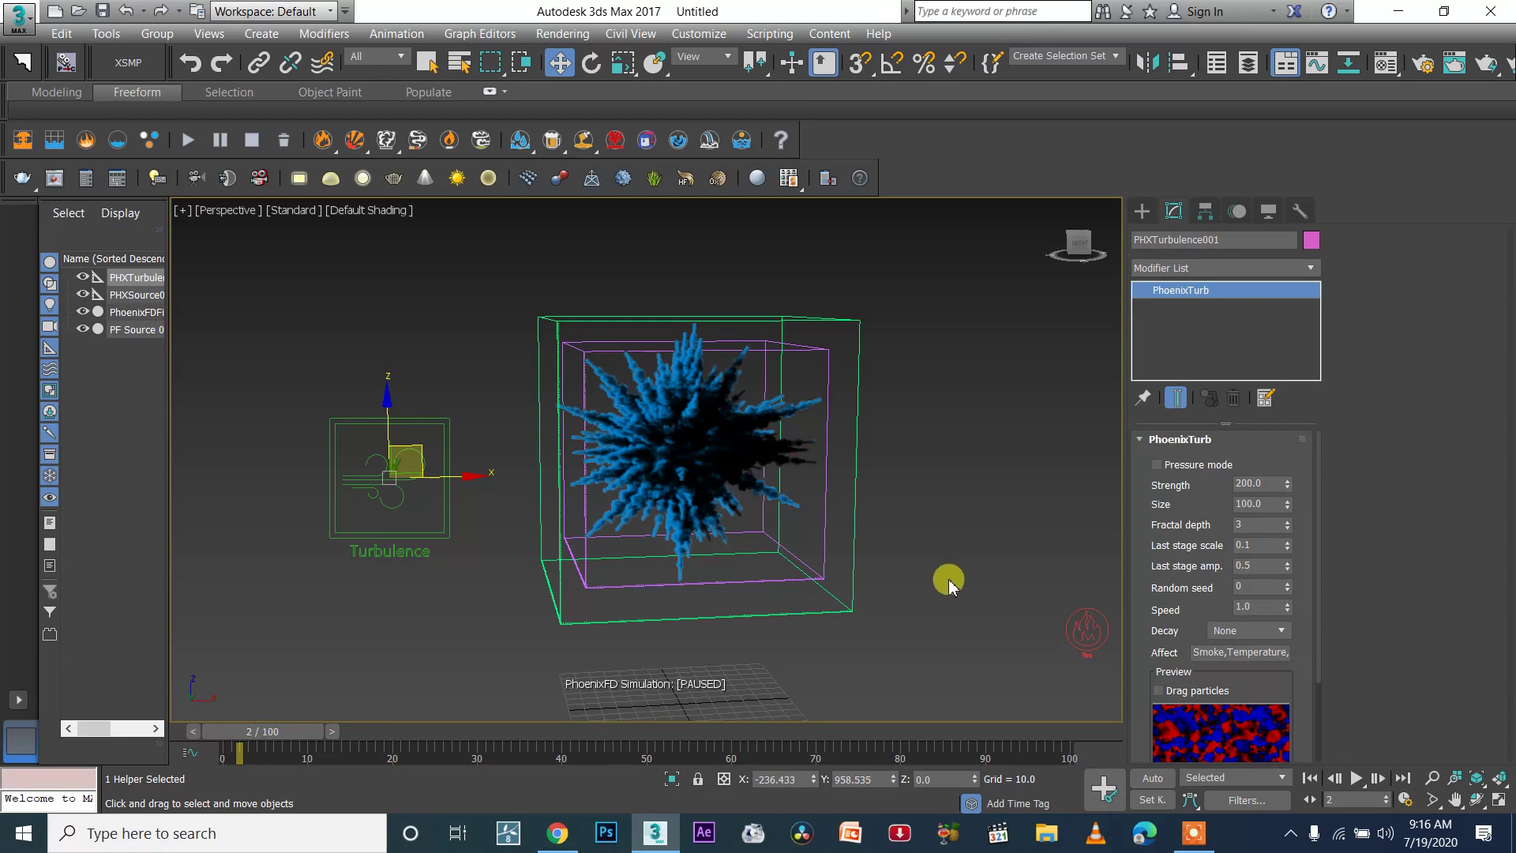
middle_drag(961, 576, 895, 556)
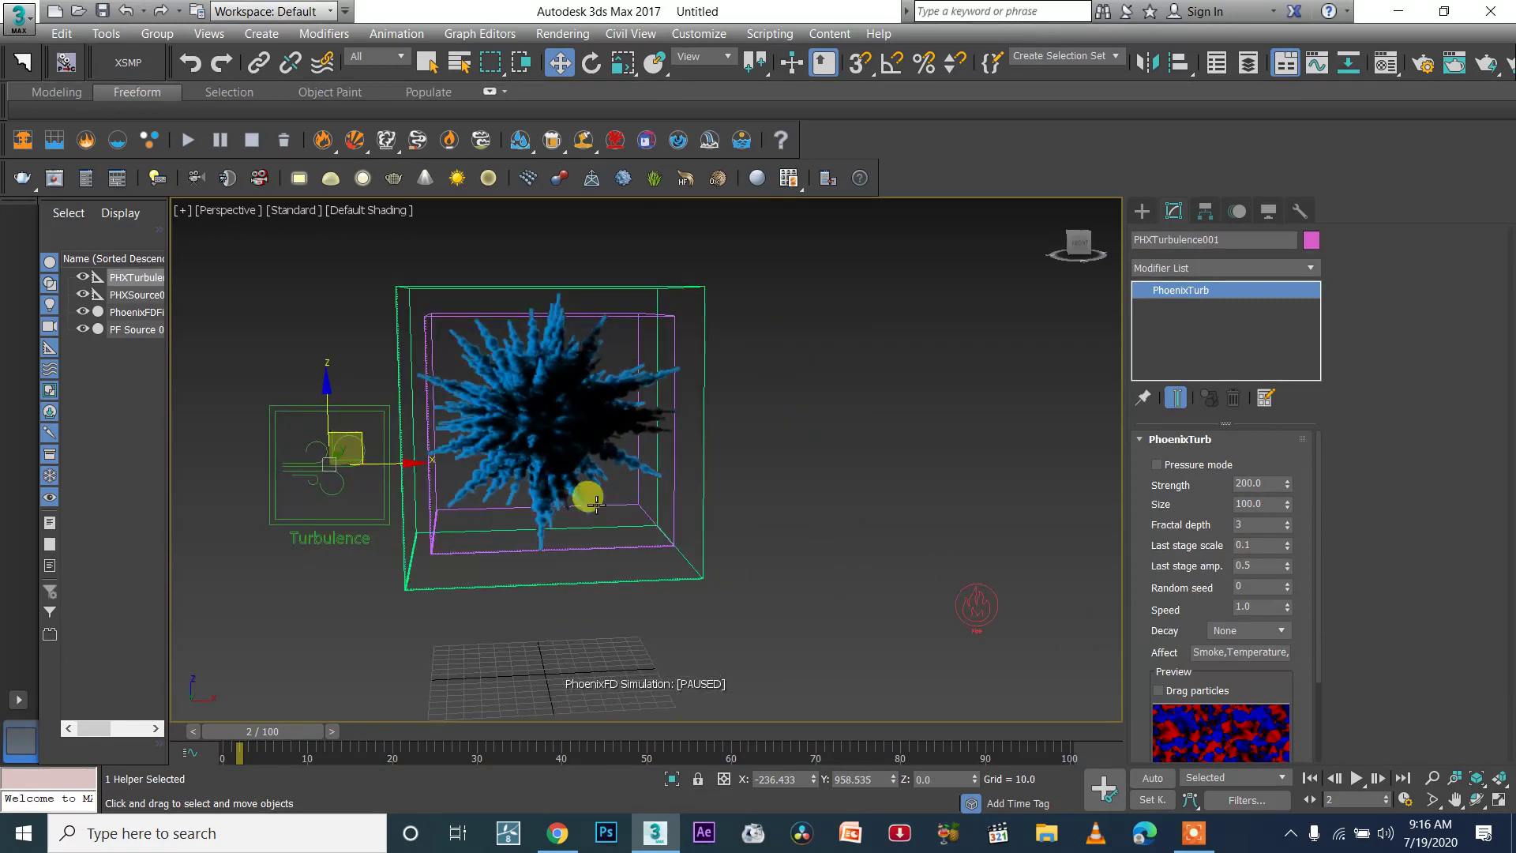
click(557, 429)
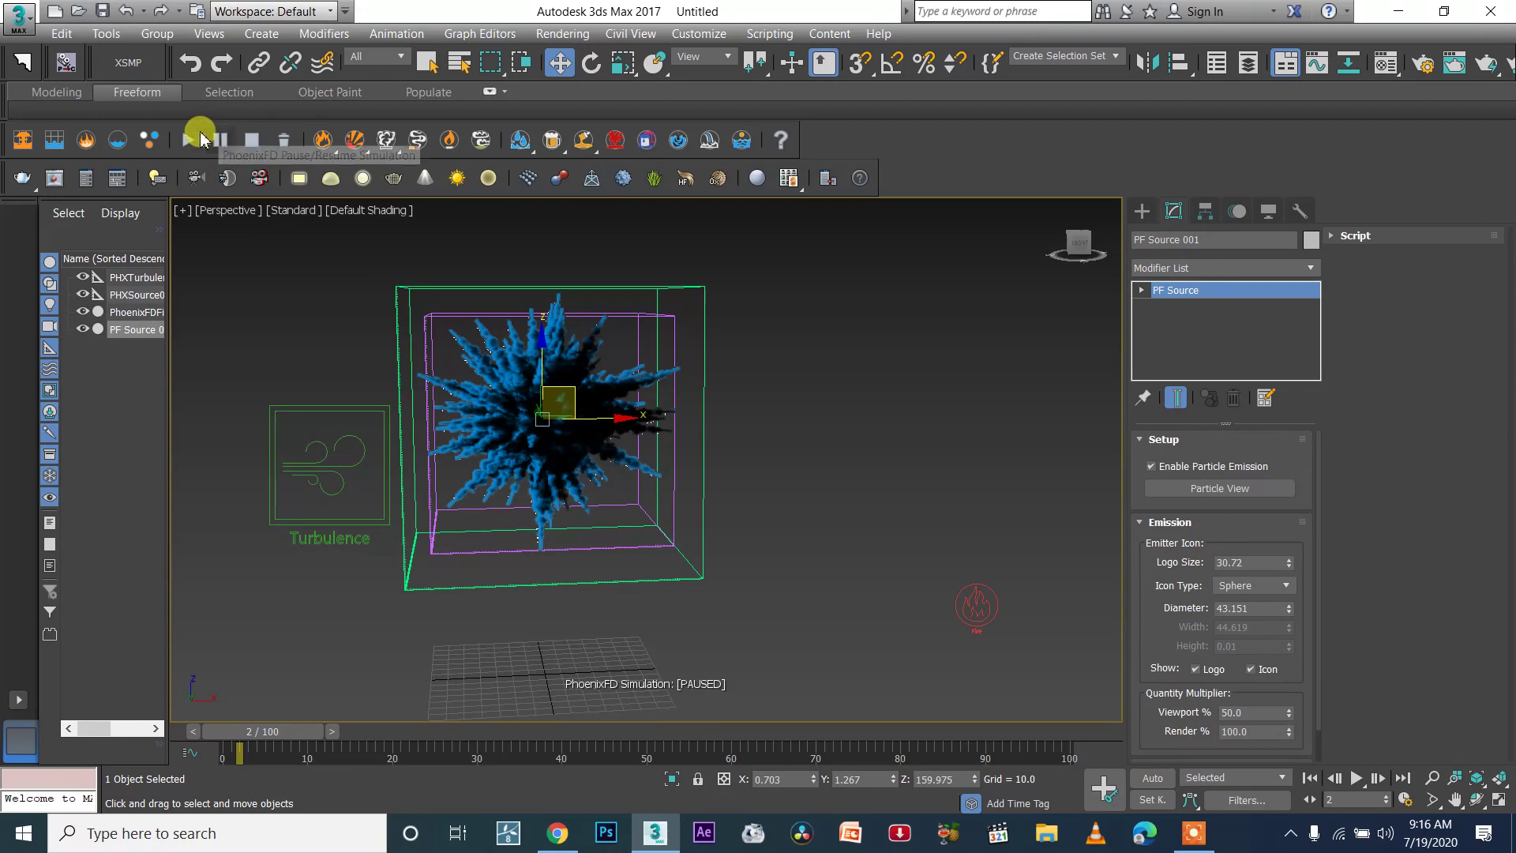
click(194, 140)
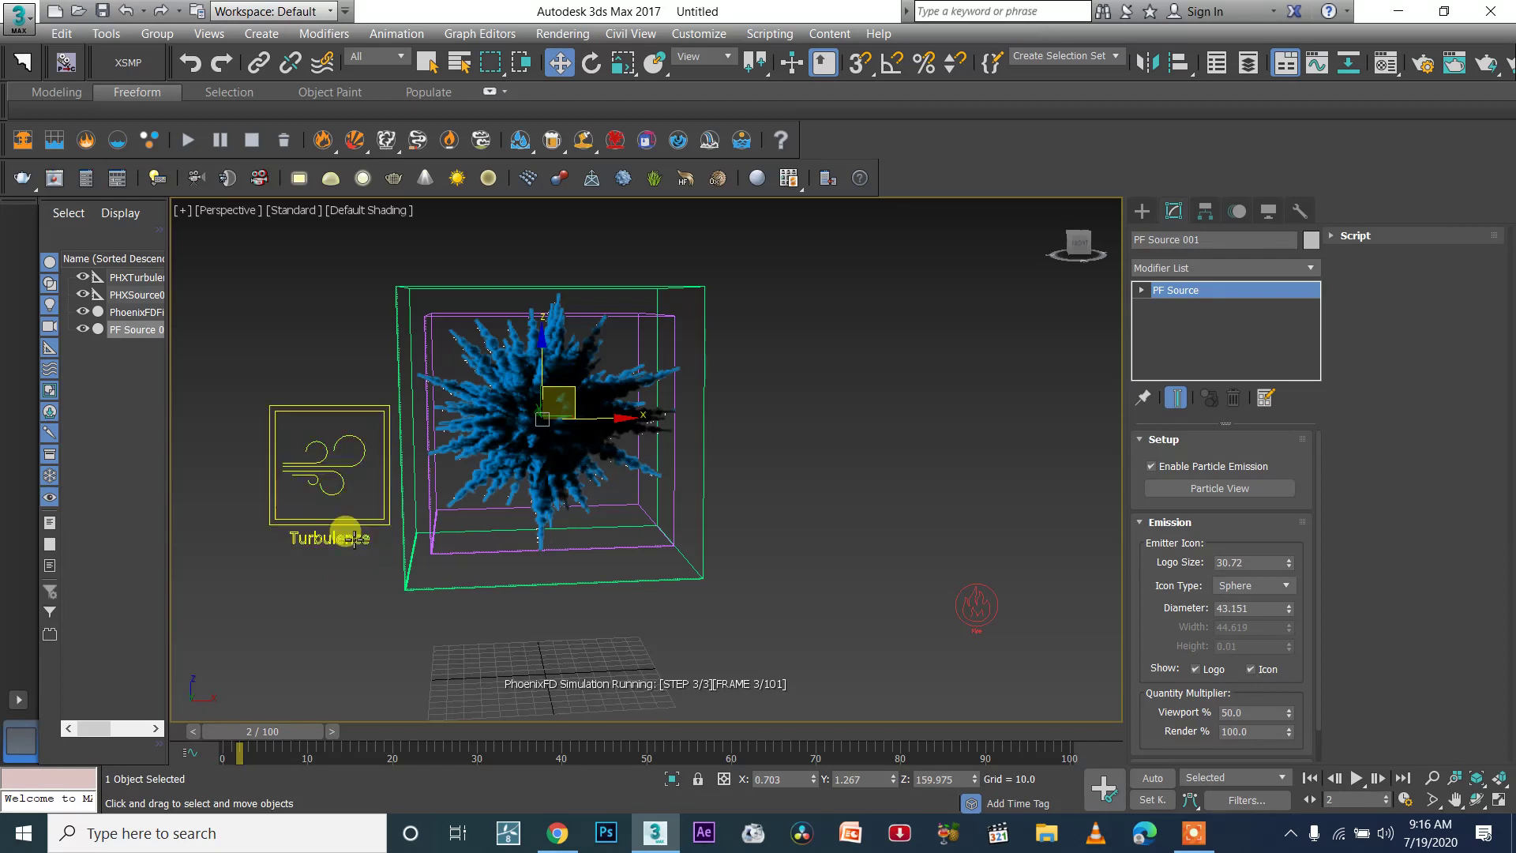
Step: Set the strength of the PHXTurbulence helper to 500
click(352, 553)
click(1279, 482)
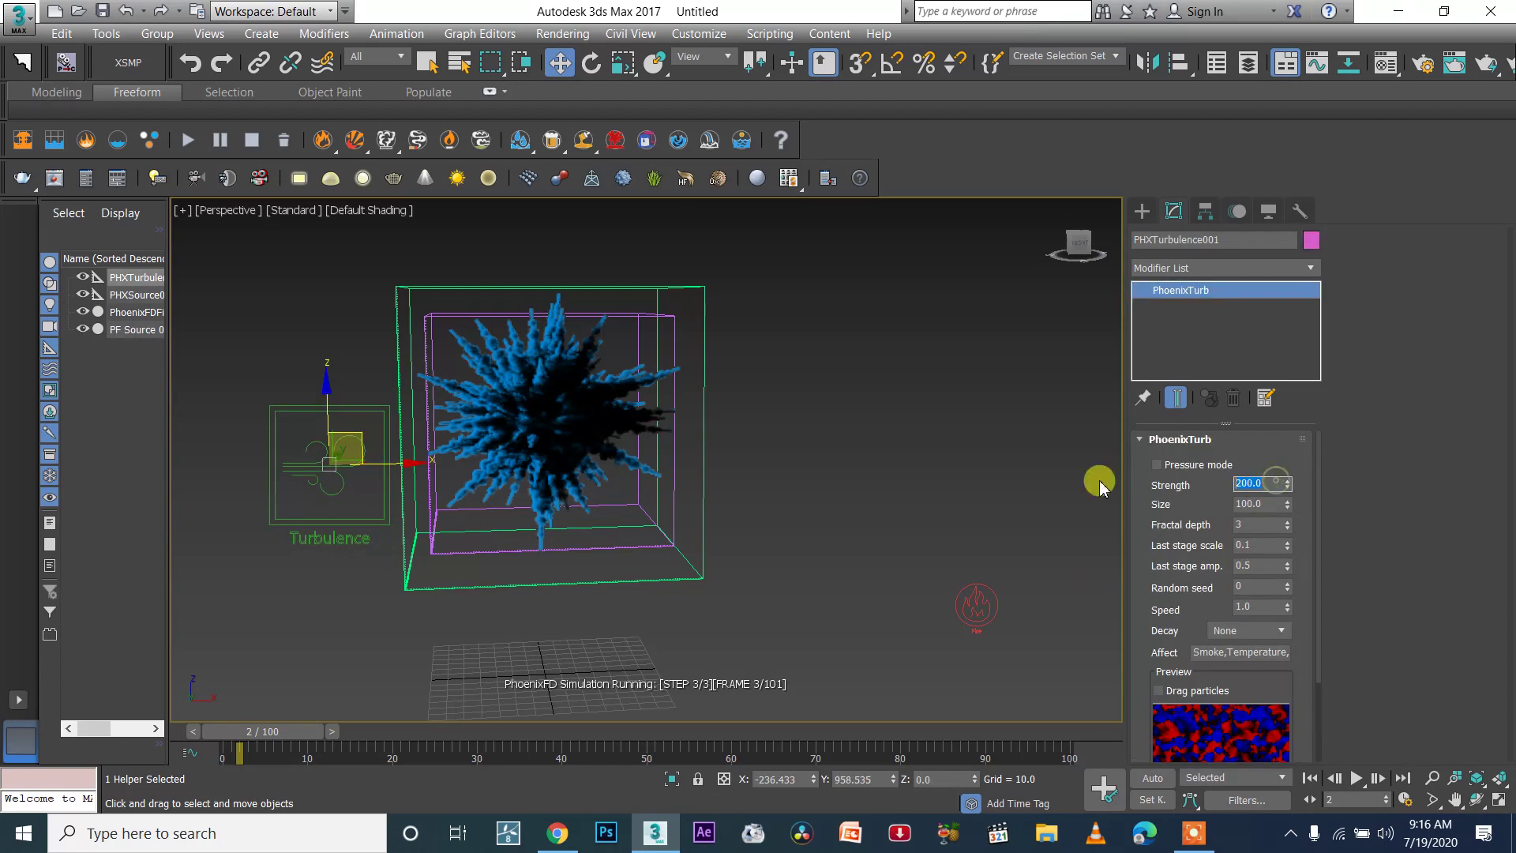
key(Return)
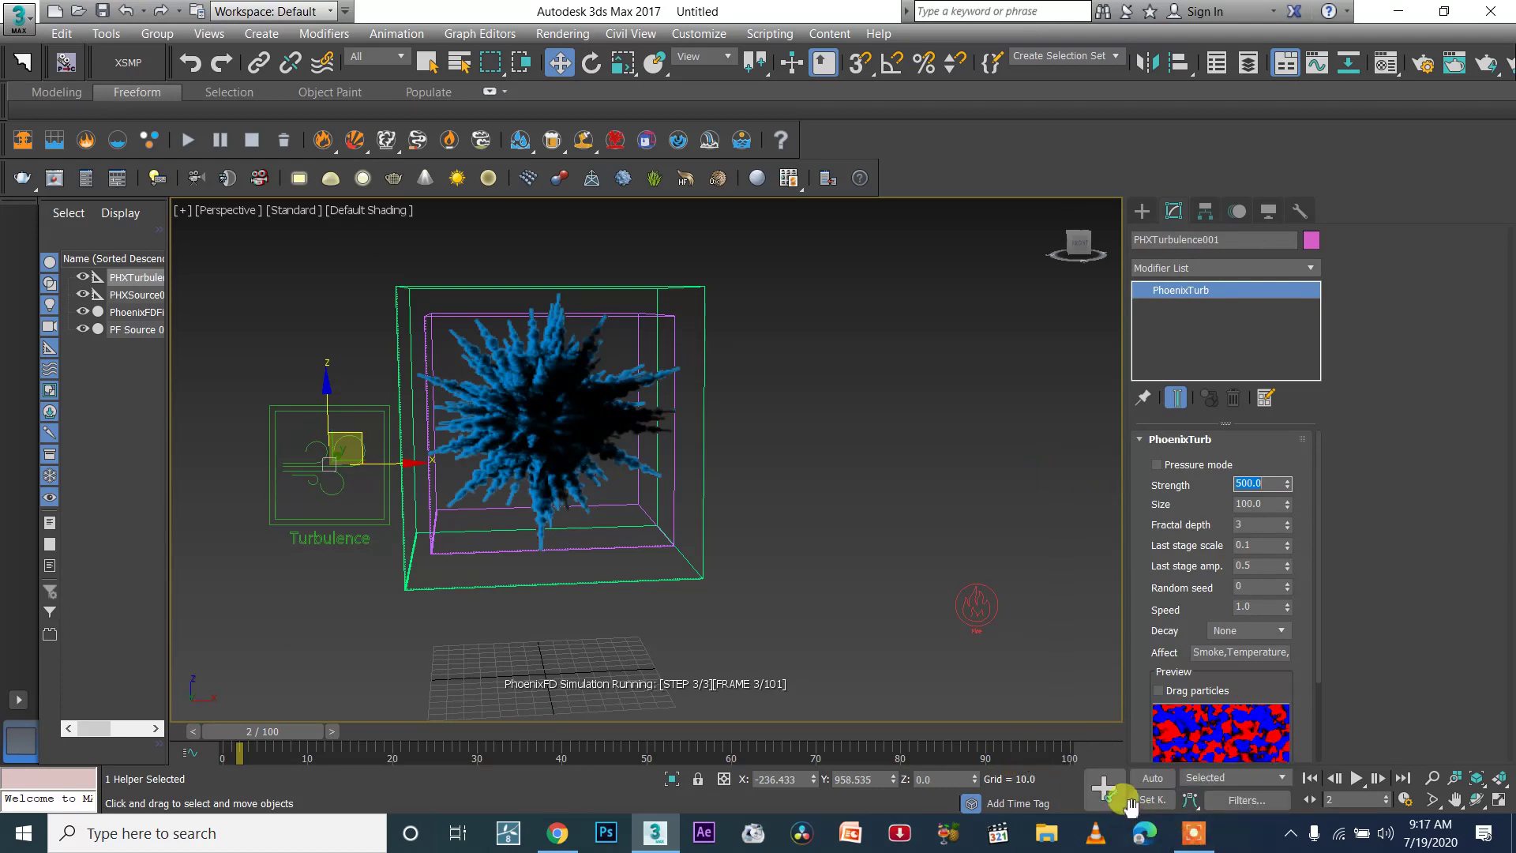
Step: Stop the PhoenixFD simulation and inspect the smoke burst at frame 3
click(1195, 837)
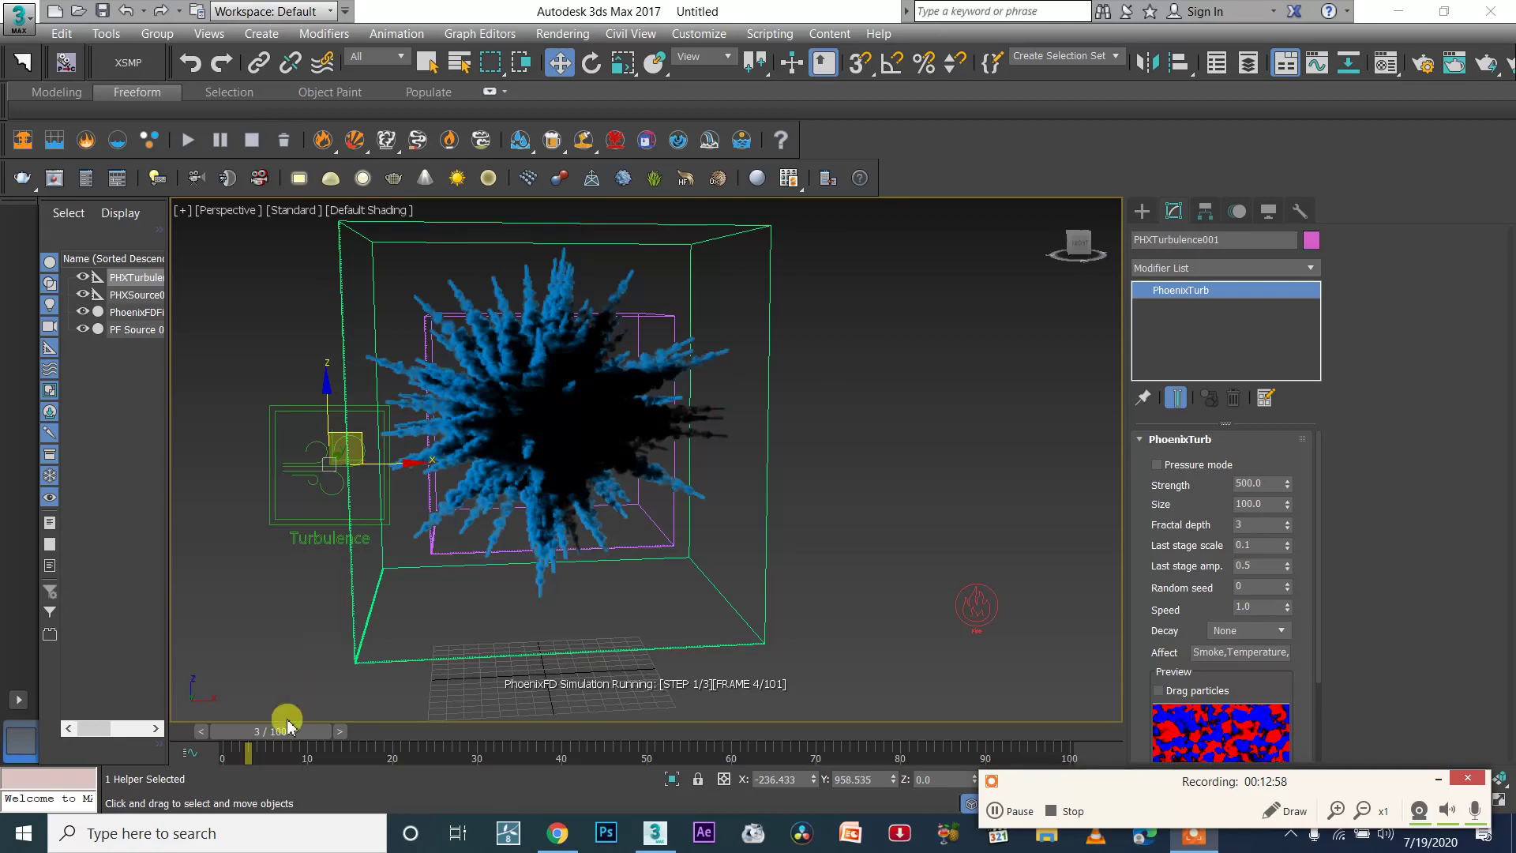
click(253, 140)
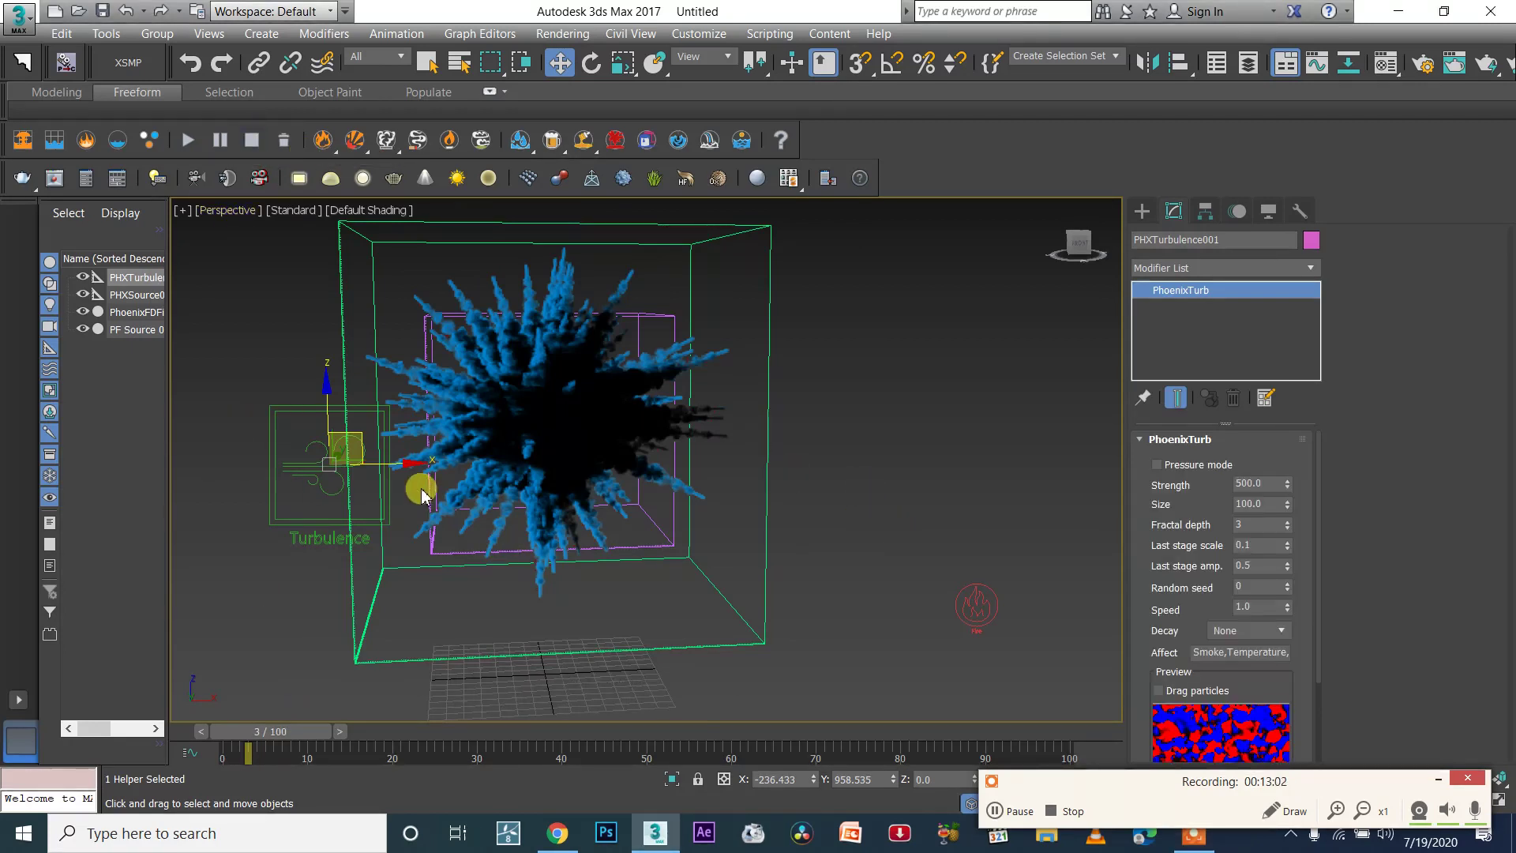
scroll(522, 399, down, 2)
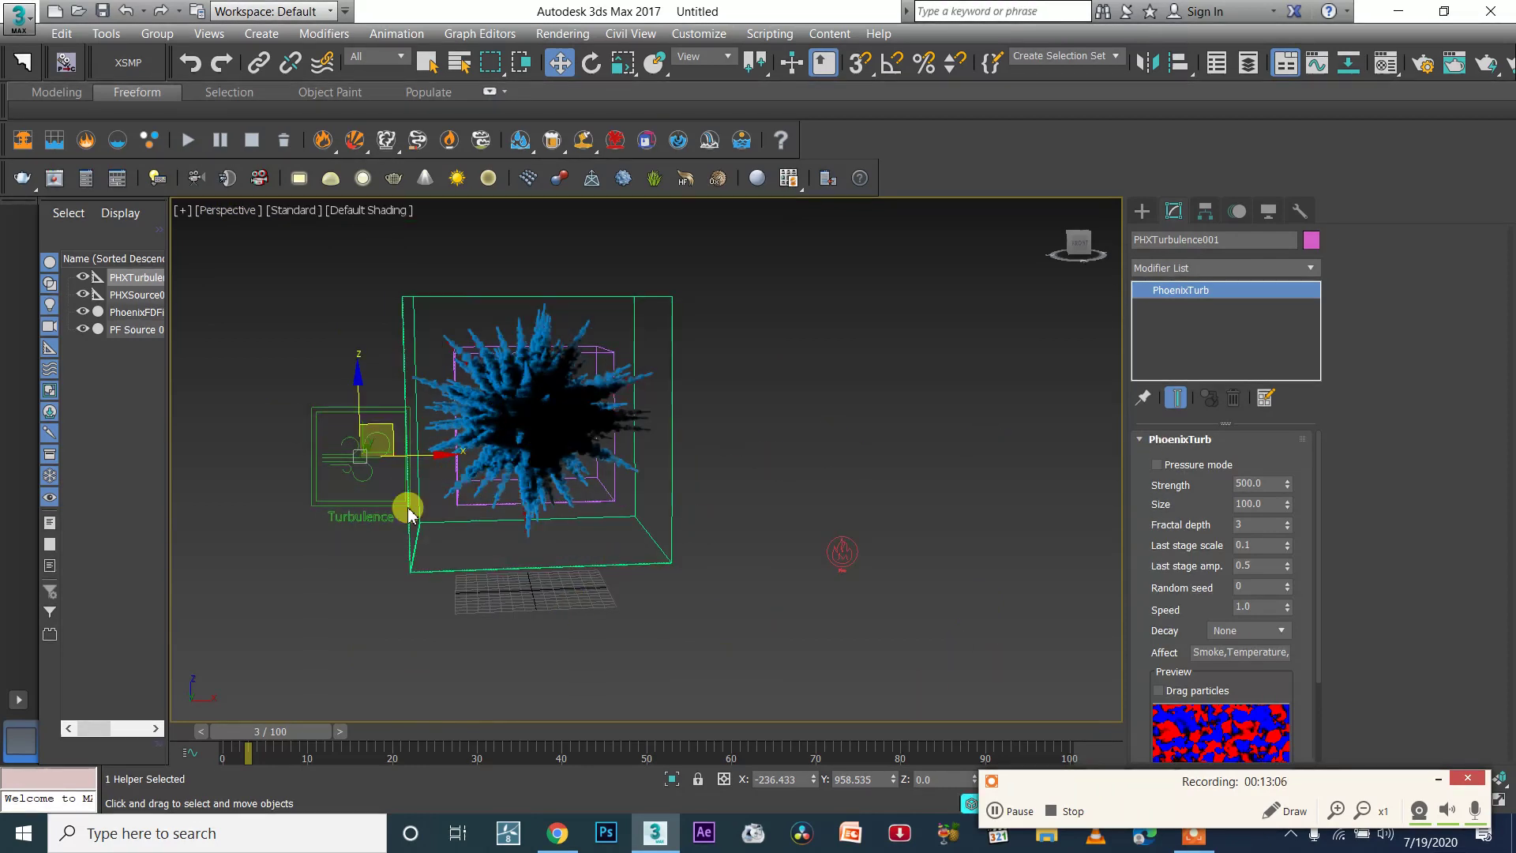
scroll(348, 450, up, 2)
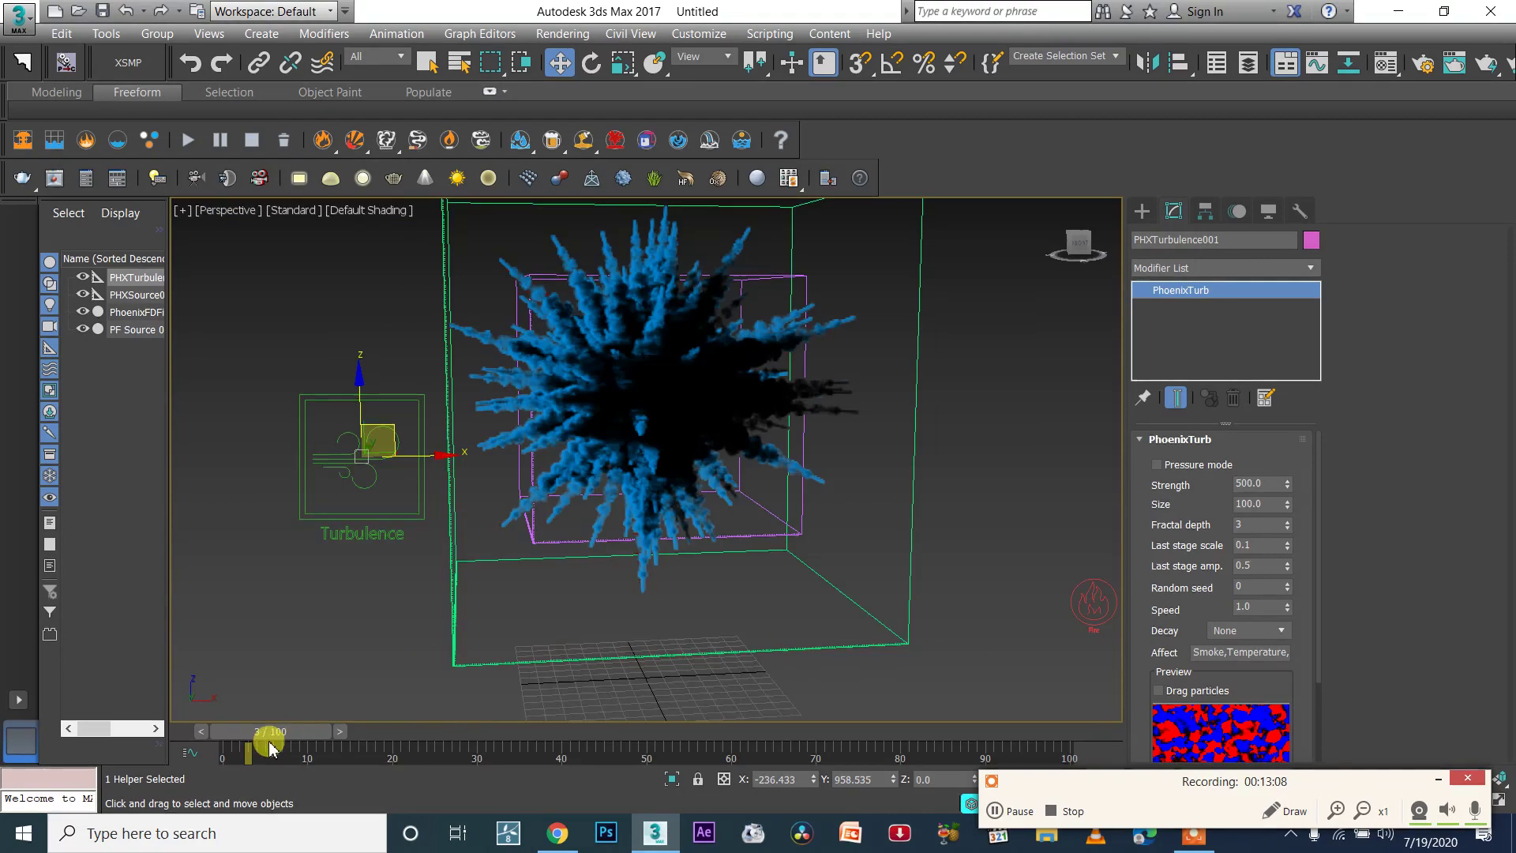